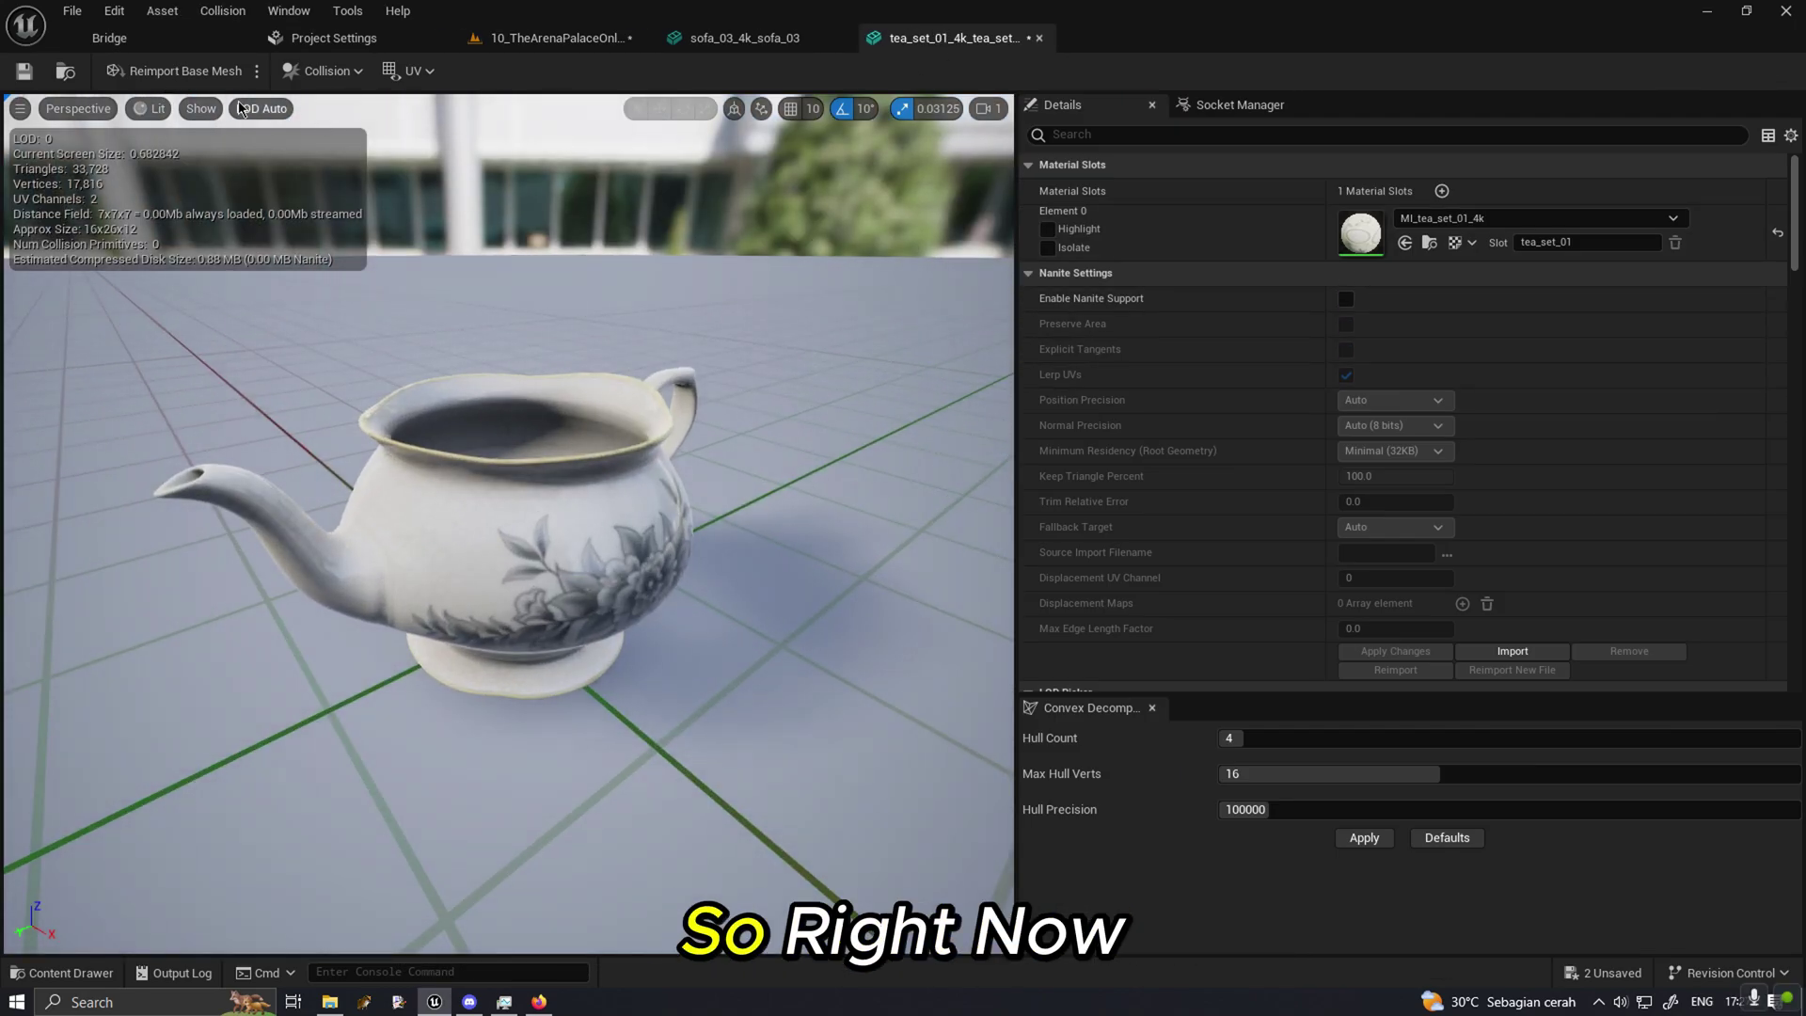
Filter the teapot mesh's details by "group" and set its LOD Group to HighDetail, accepting the overwrite of current settings.
click(200, 108)
click(252, 109)
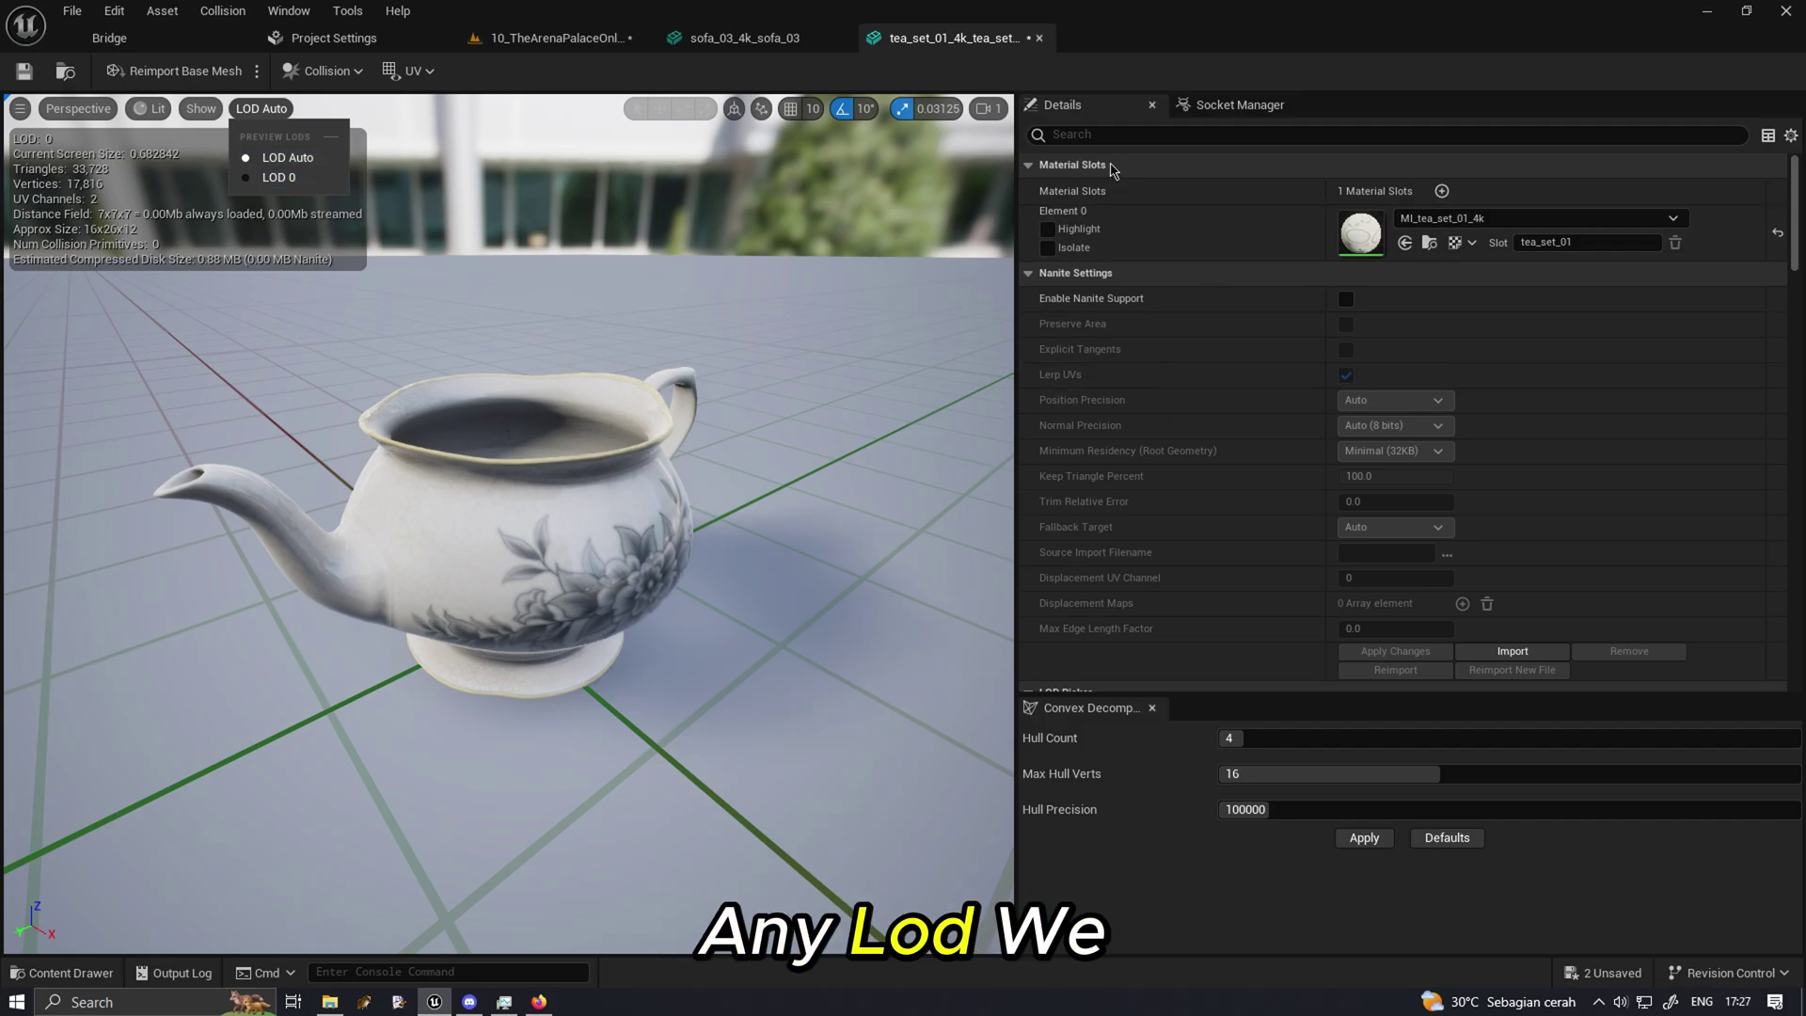
click(1099, 135)
text(group)
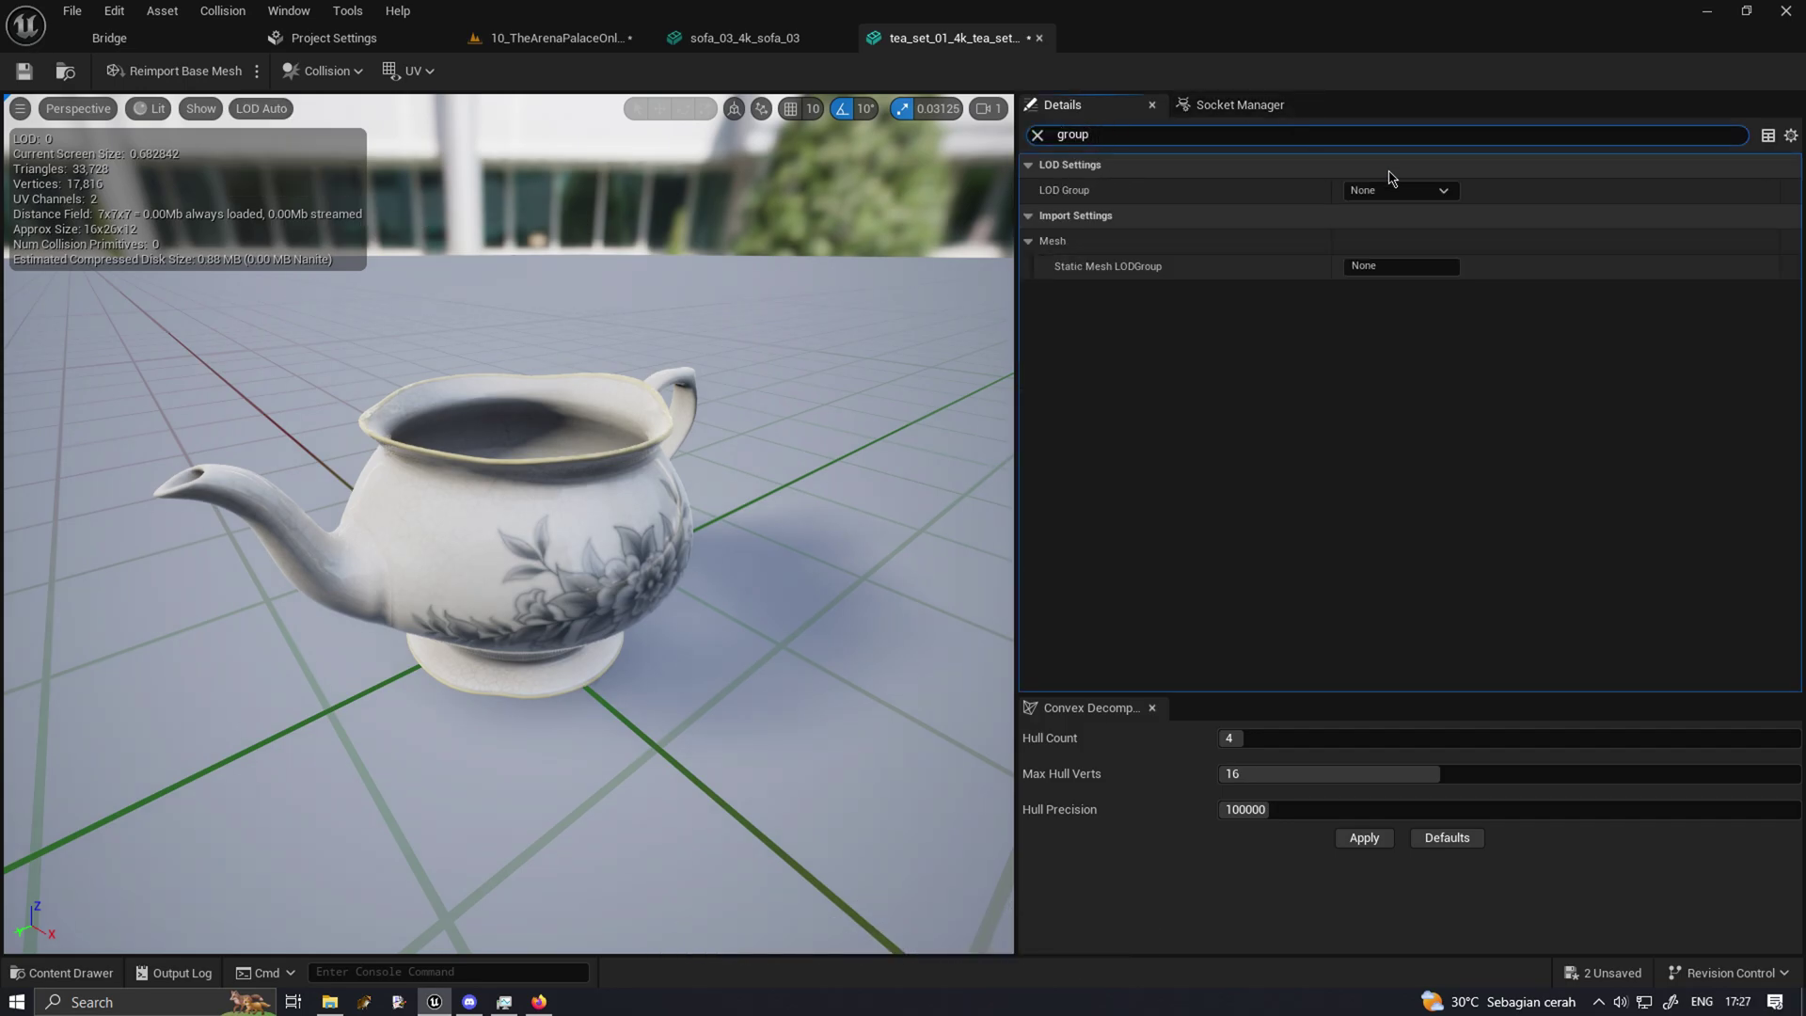
click(1396, 190)
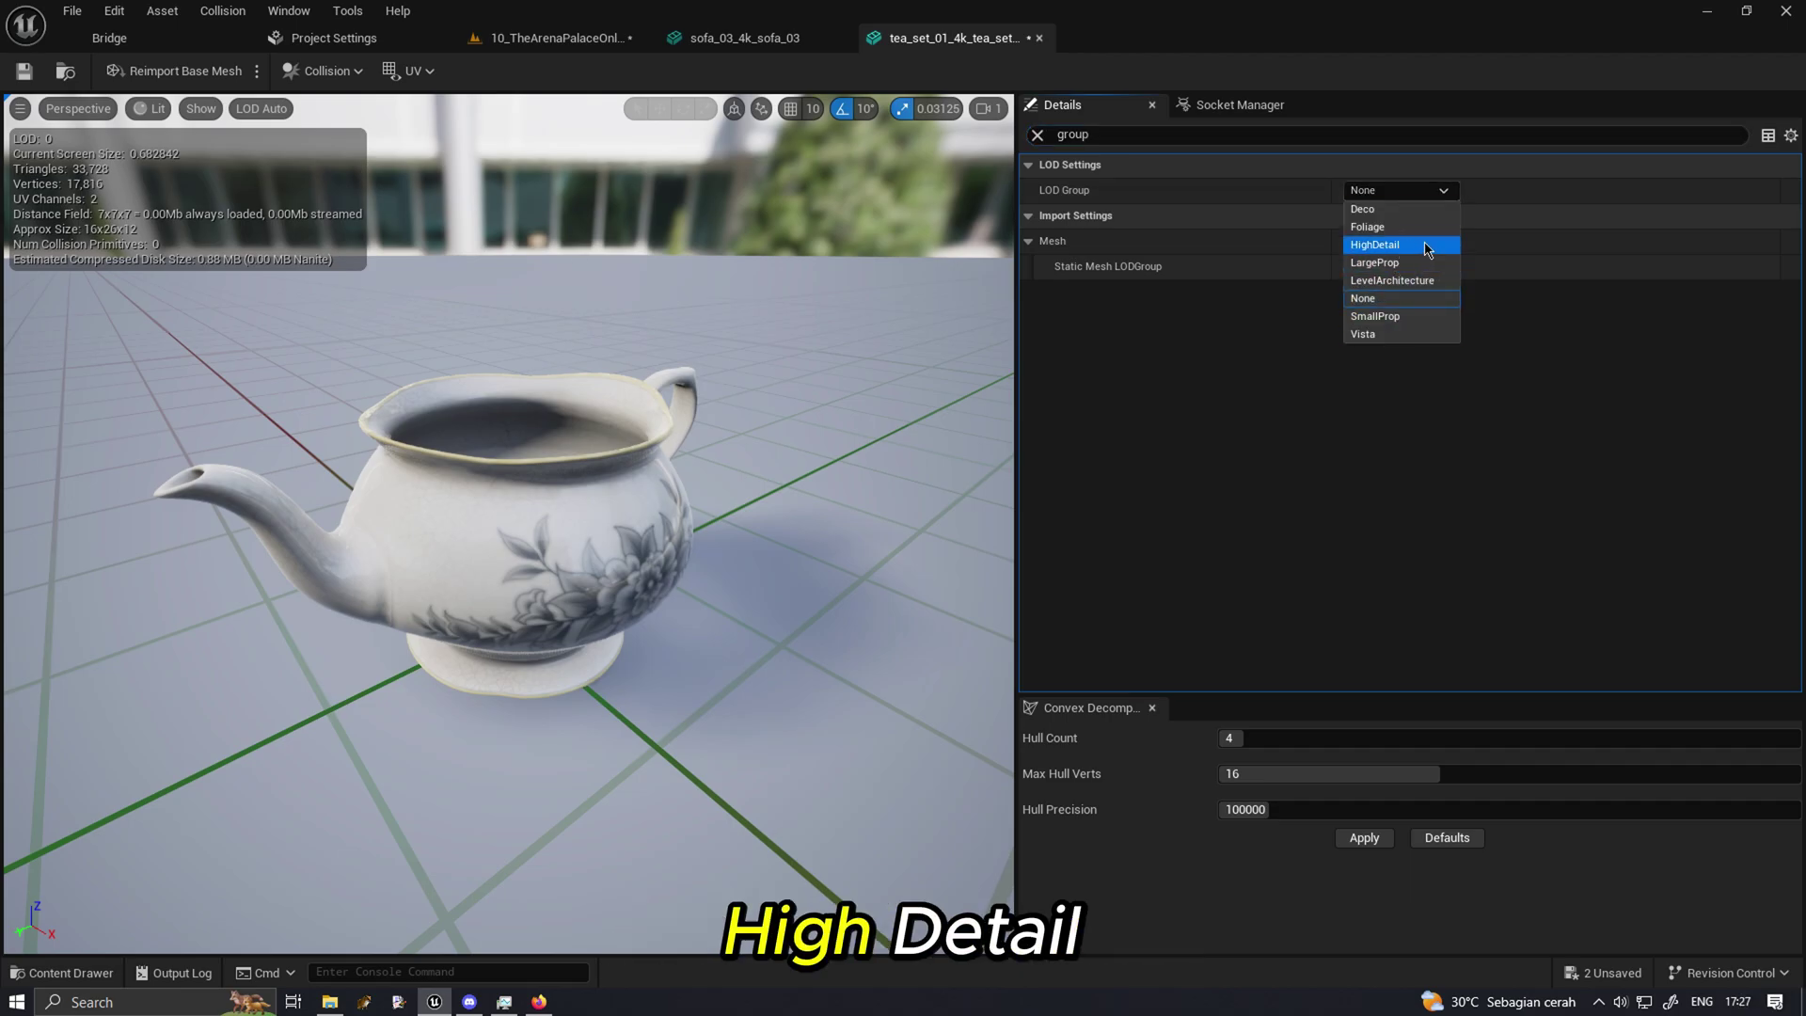
click(1429, 247)
click(1050, 538)
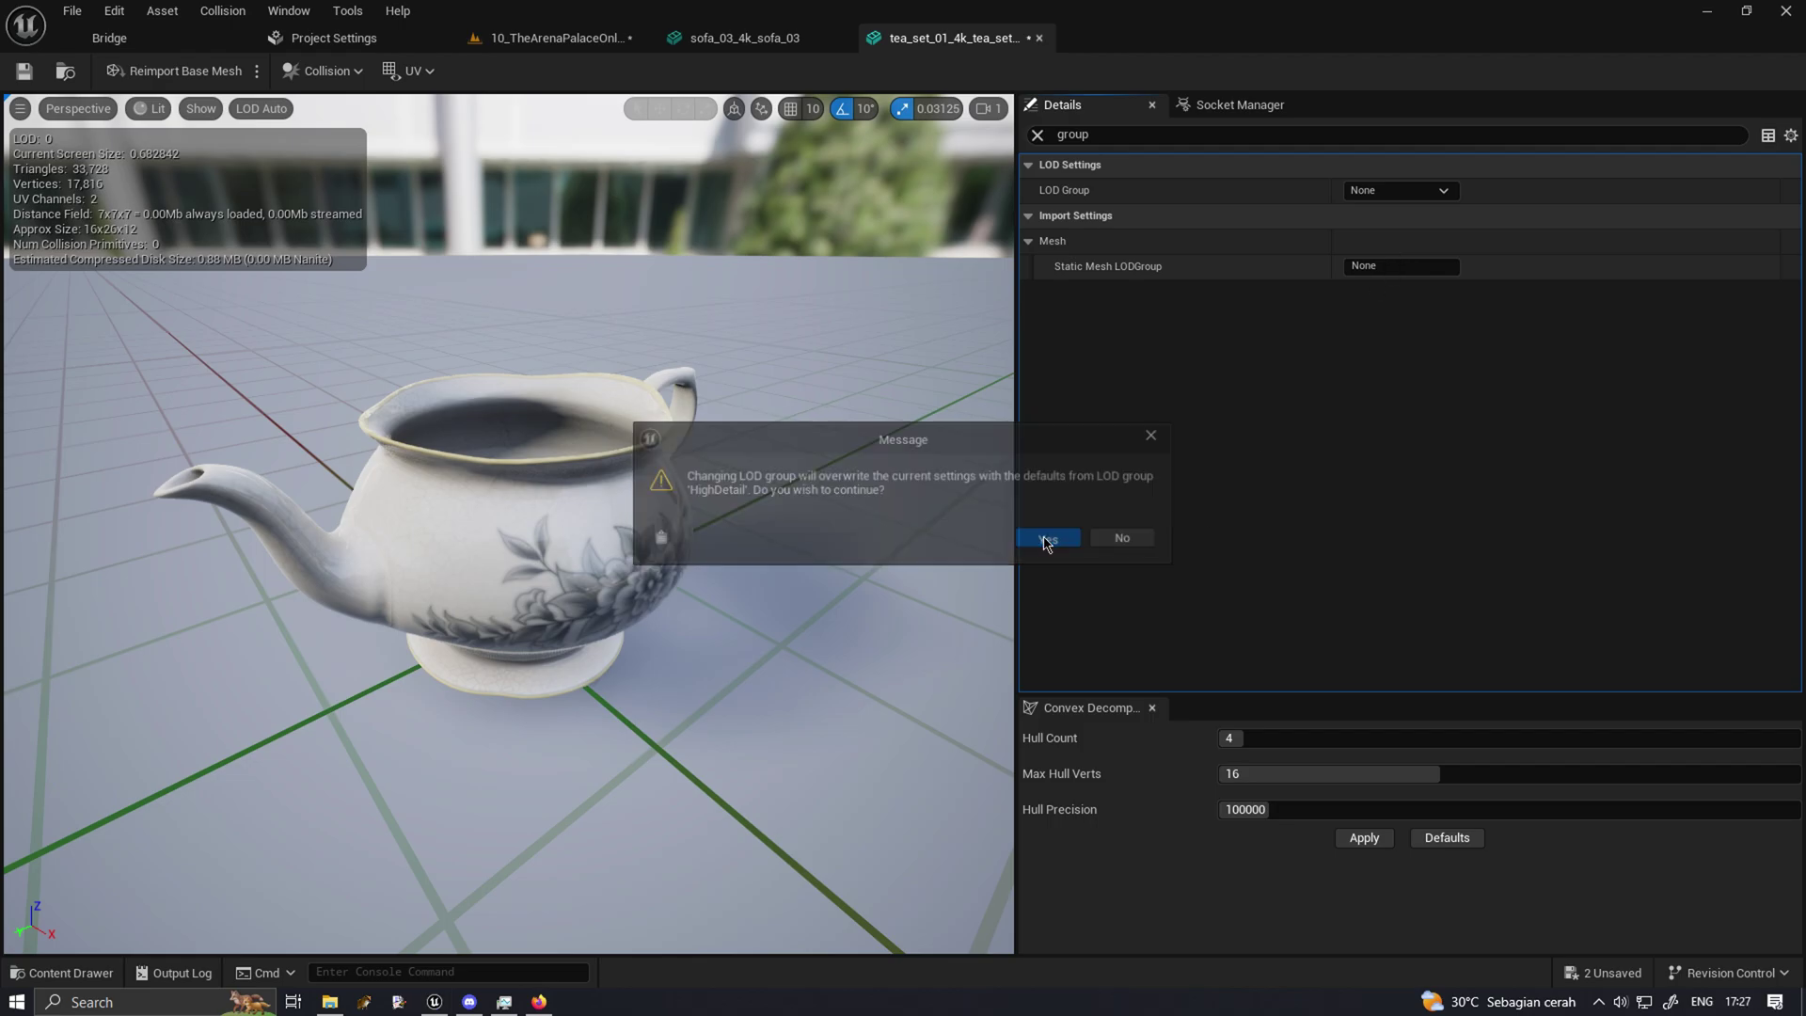
click(901, 553)
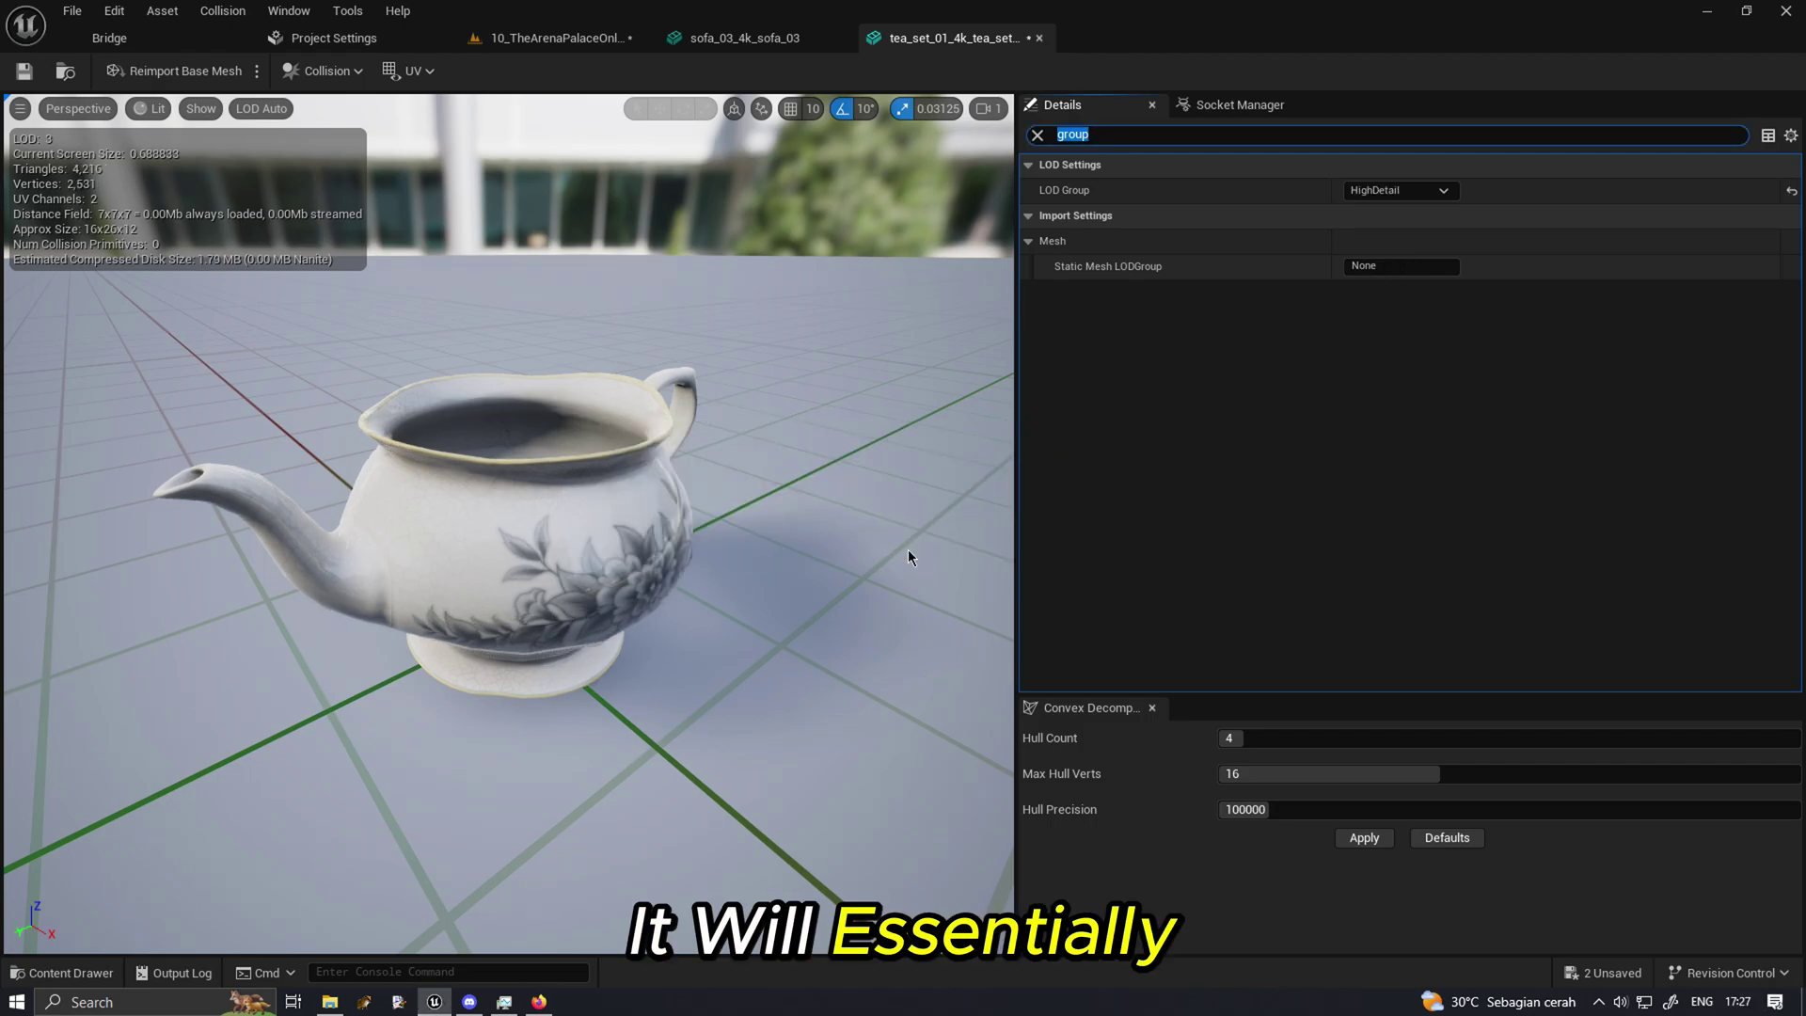
Clear the details filter, collapse the Material Slots and Nanite Settings sections, and view the teapot's available LOD levels.
click(1037, 135)
click(1028, 164)
click(1028, 190)
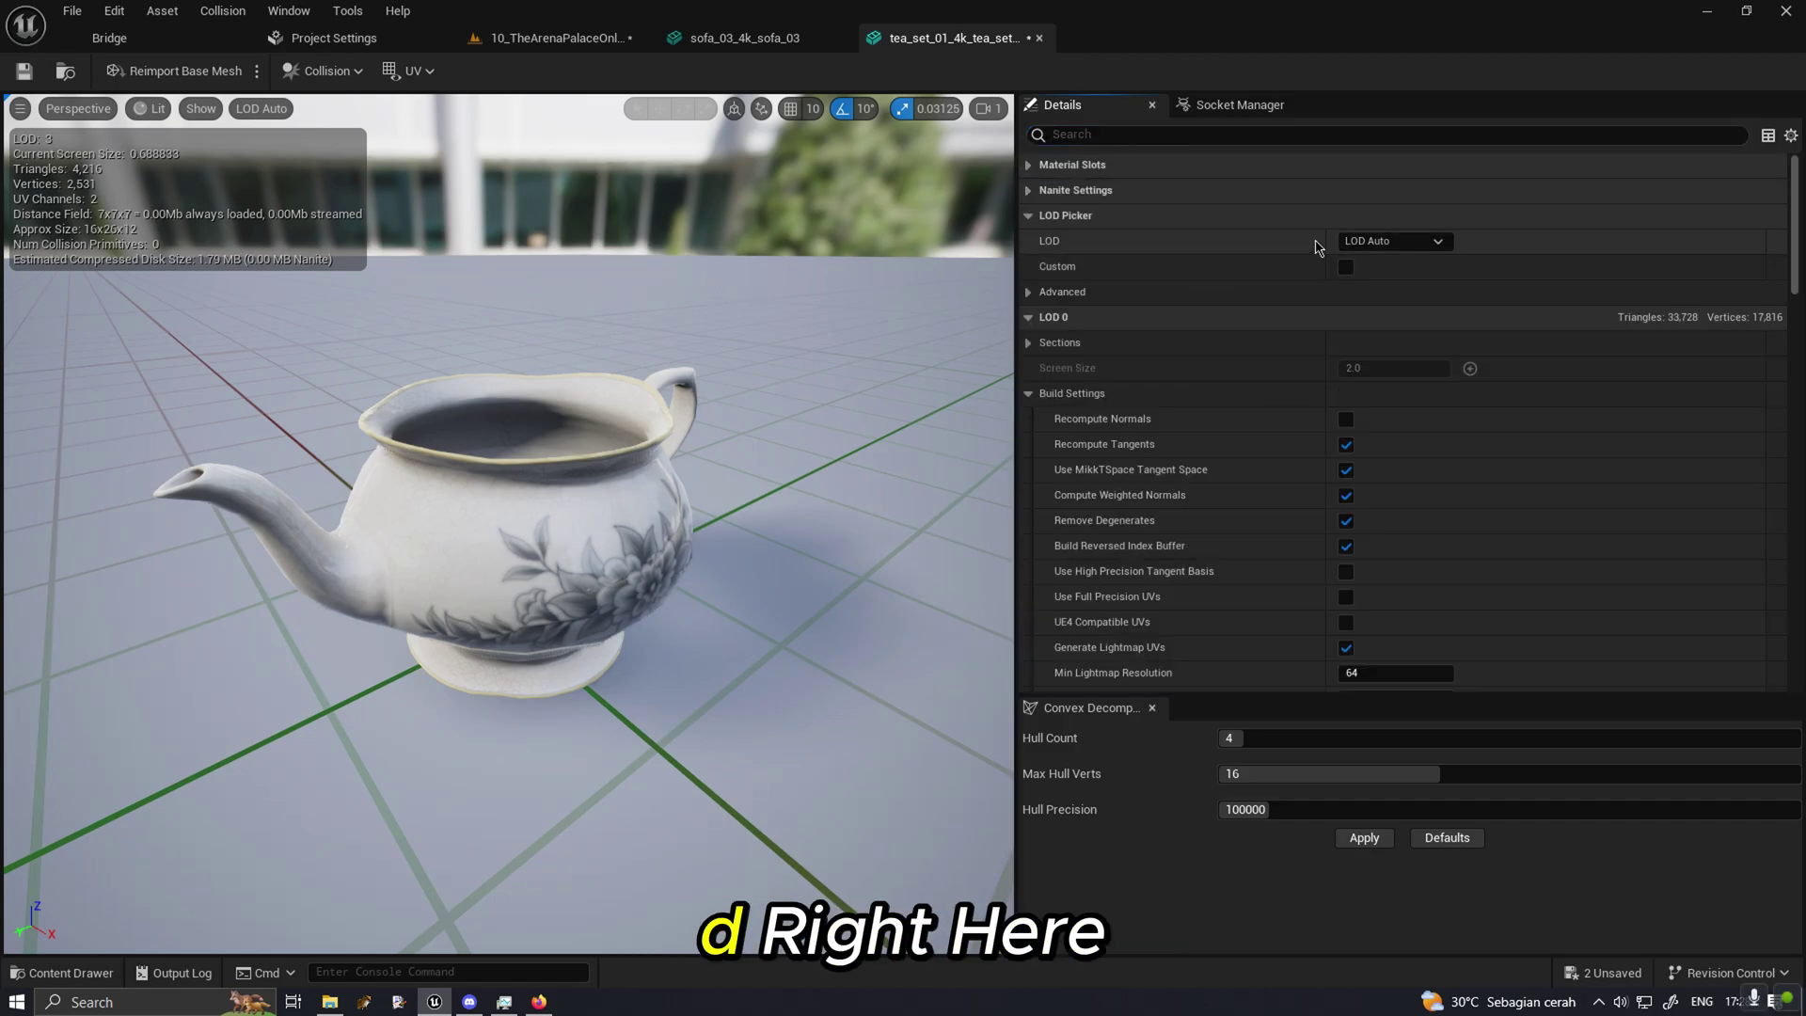
click(1364, 242)
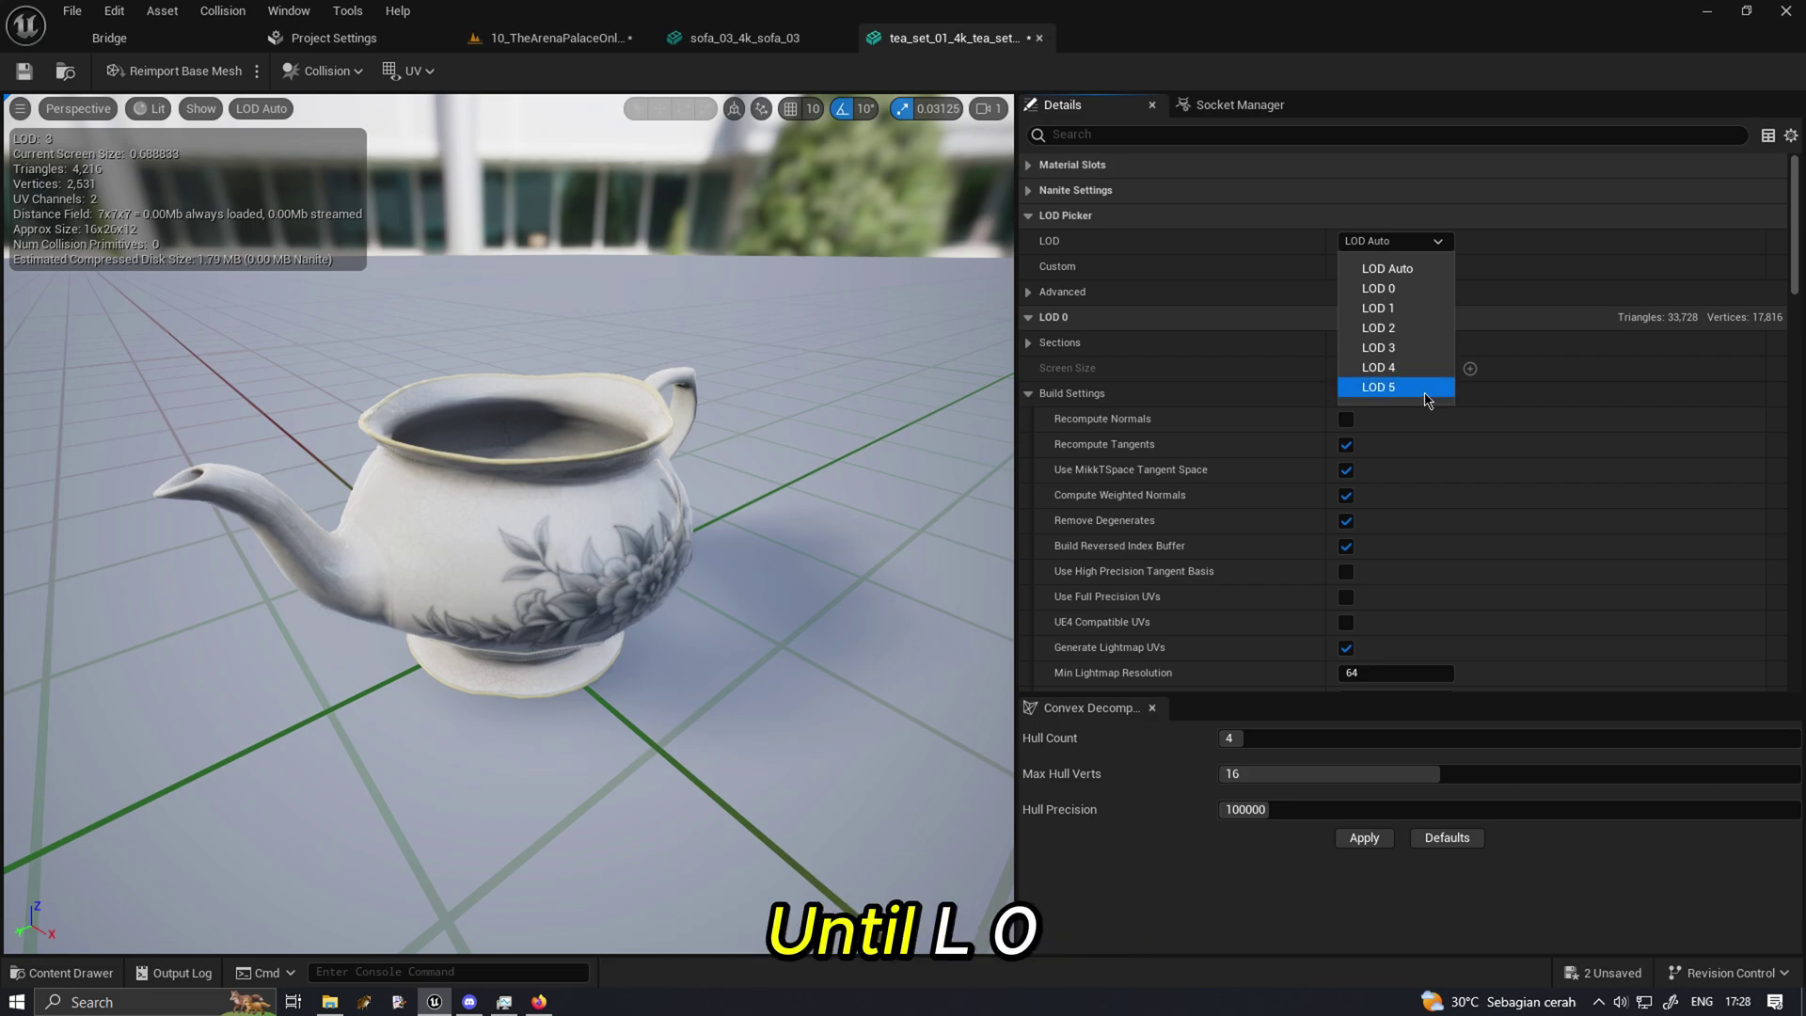
drag(872, 380, 800, 380)
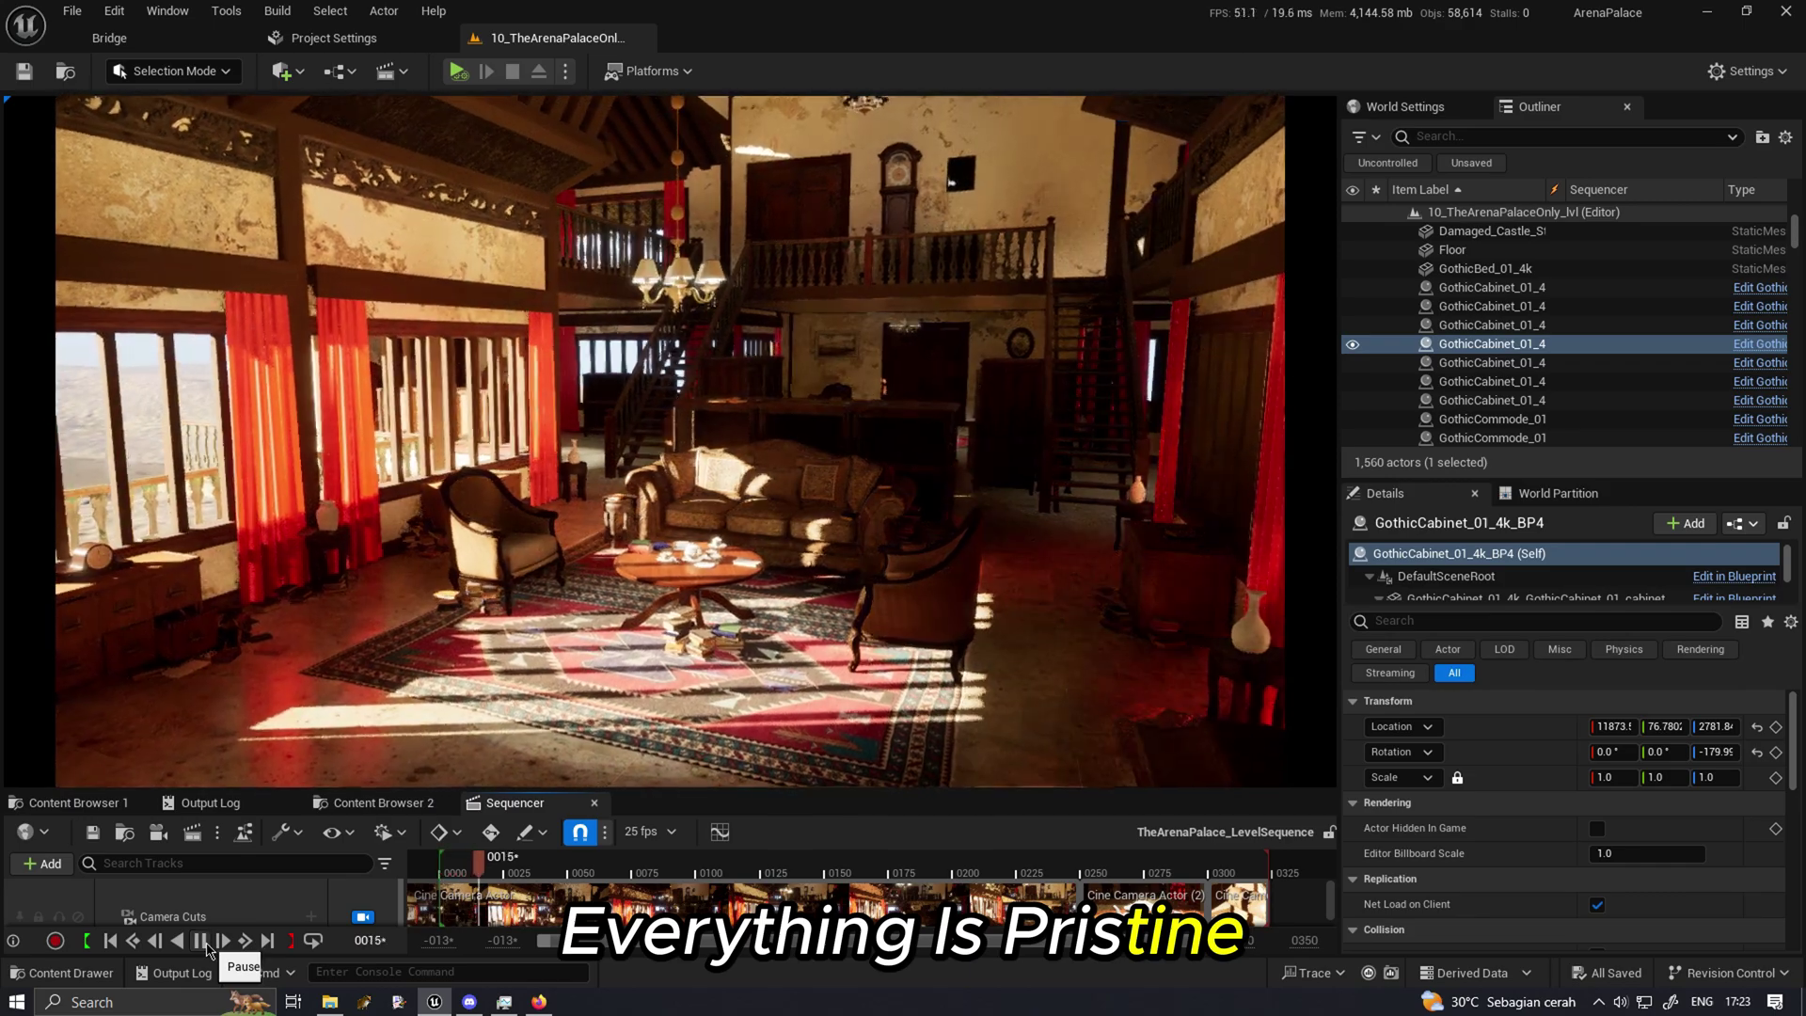
Pause the level sequence, display the viewport in Nanite Triangles visualization, and resume playback to examine the triangle density.
click(200, 940)
click(176, 111)
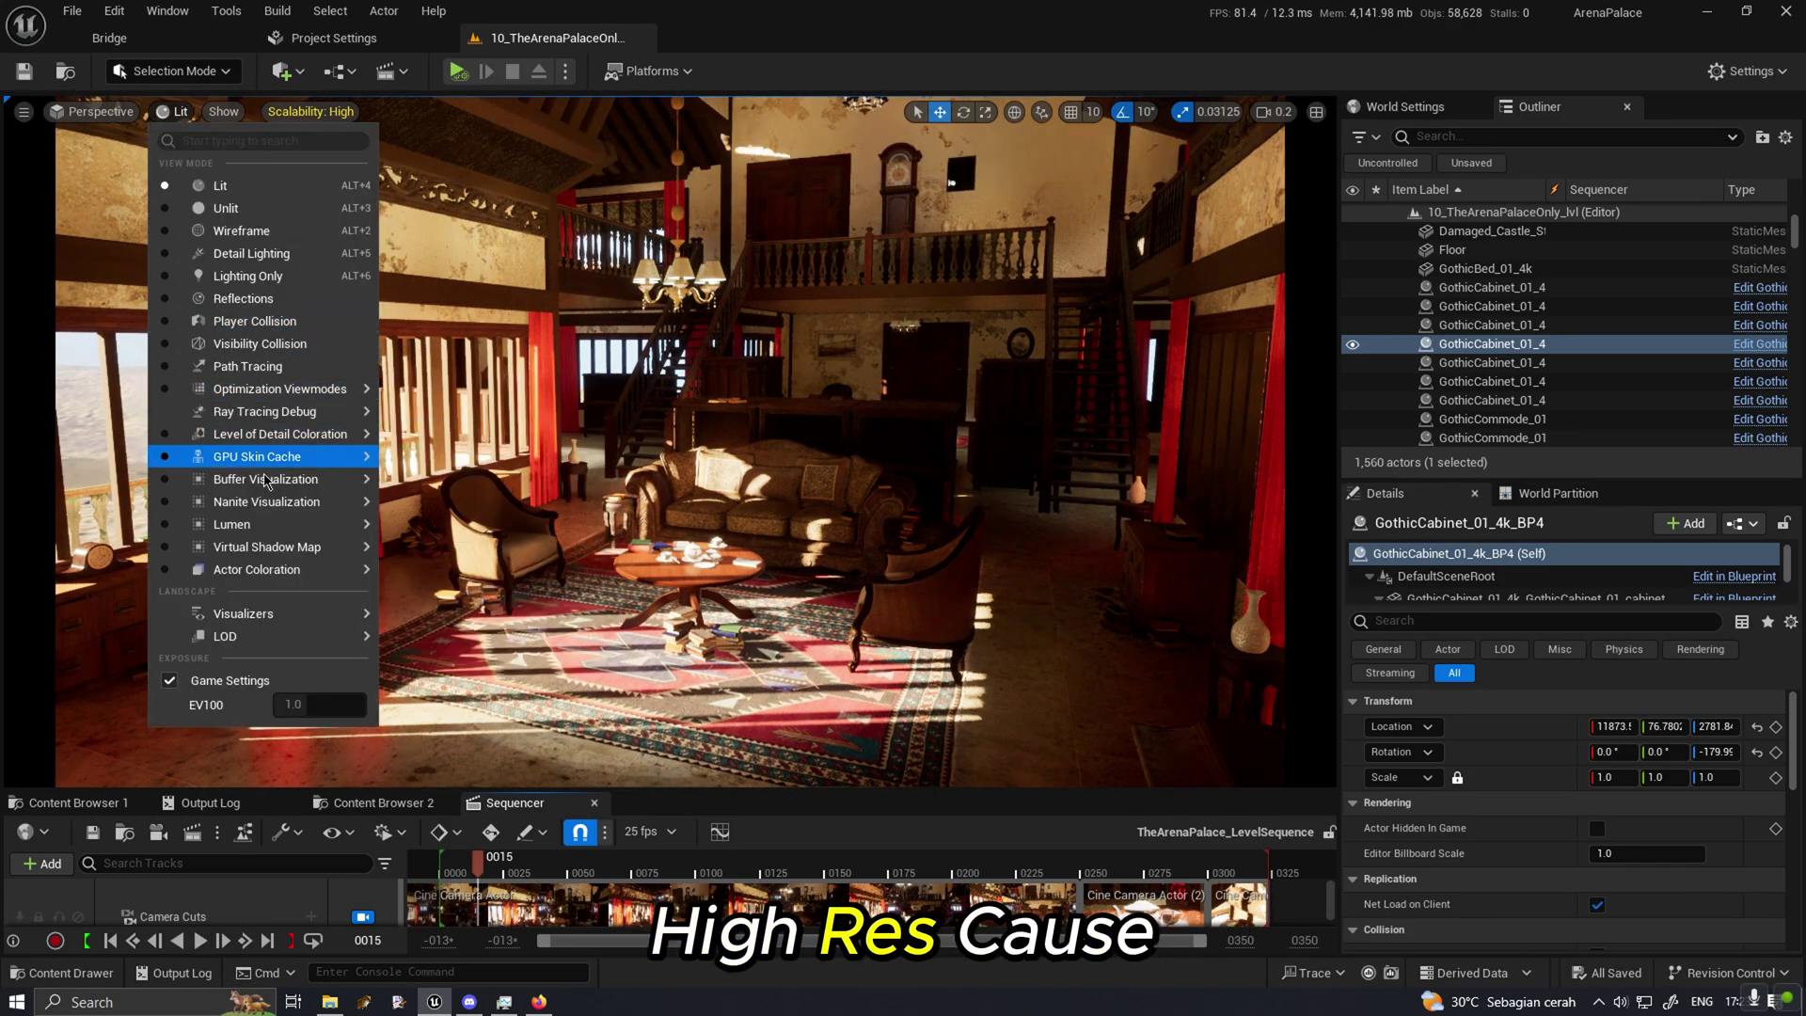
mouse_move(272, 501)
click(475, 603)
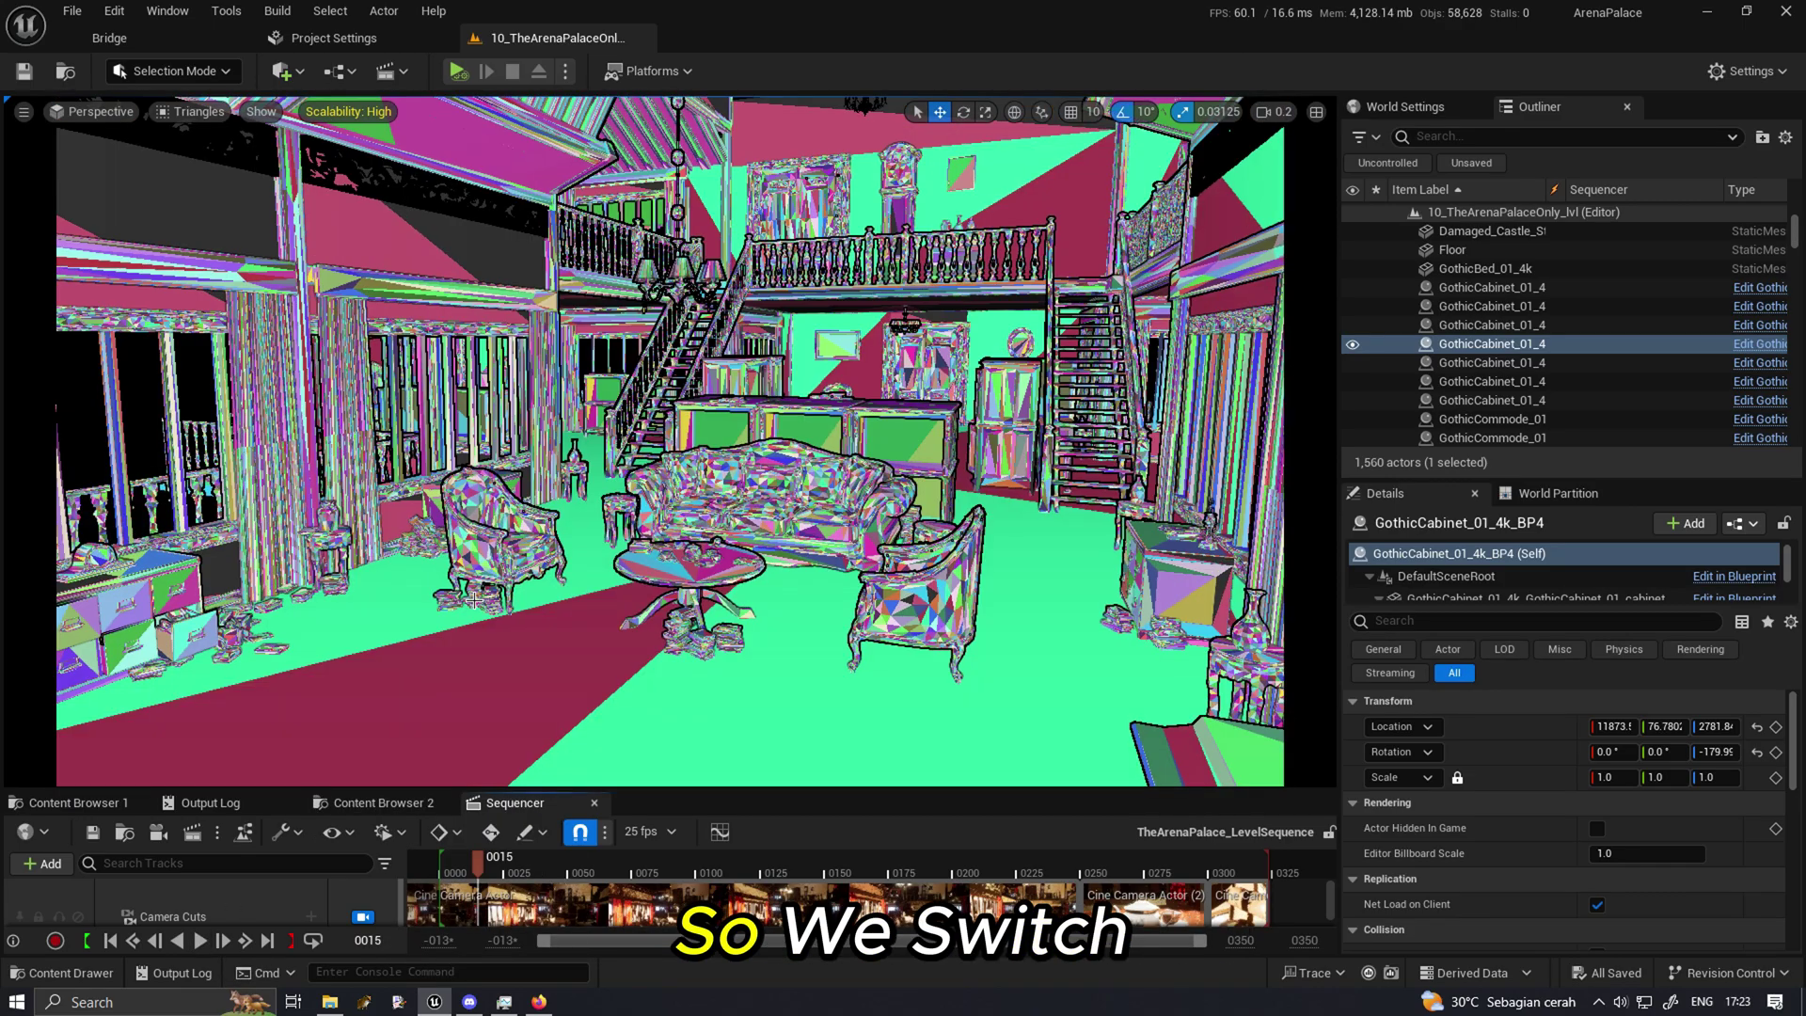
click(200, 940)
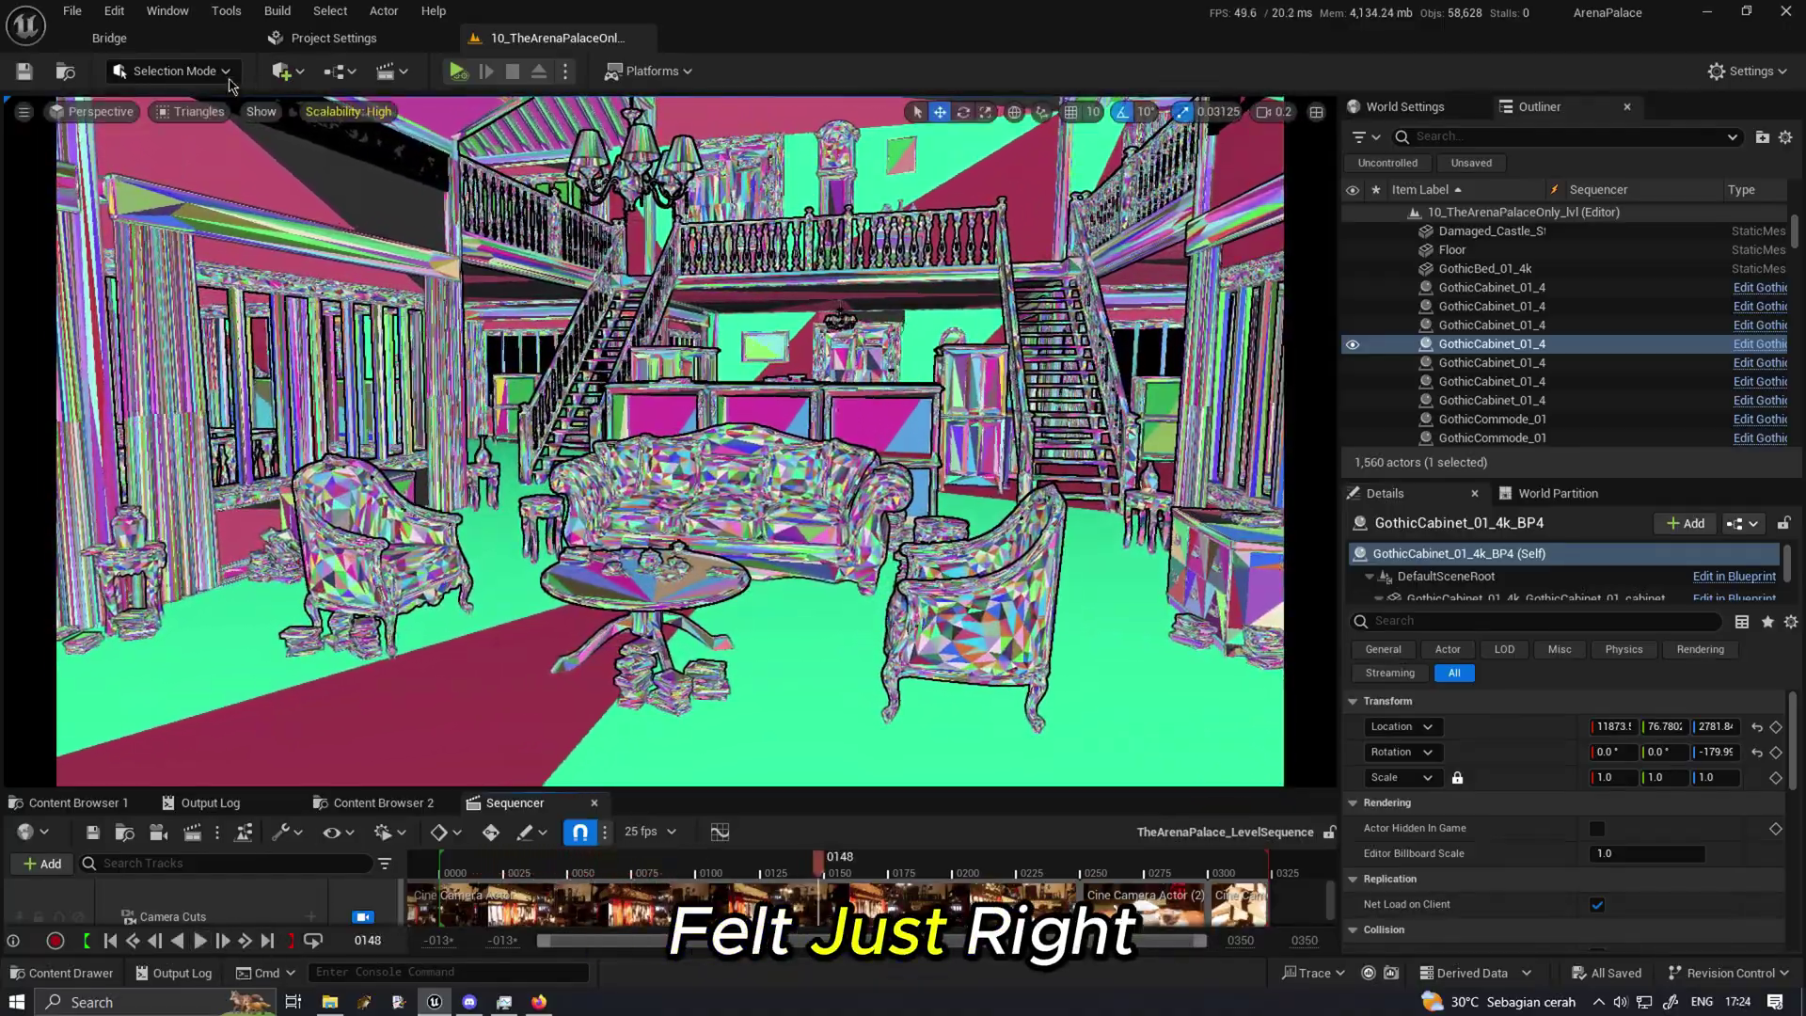
Switch the viewport to the Nanite Clusters visualization.
click(193, 111)
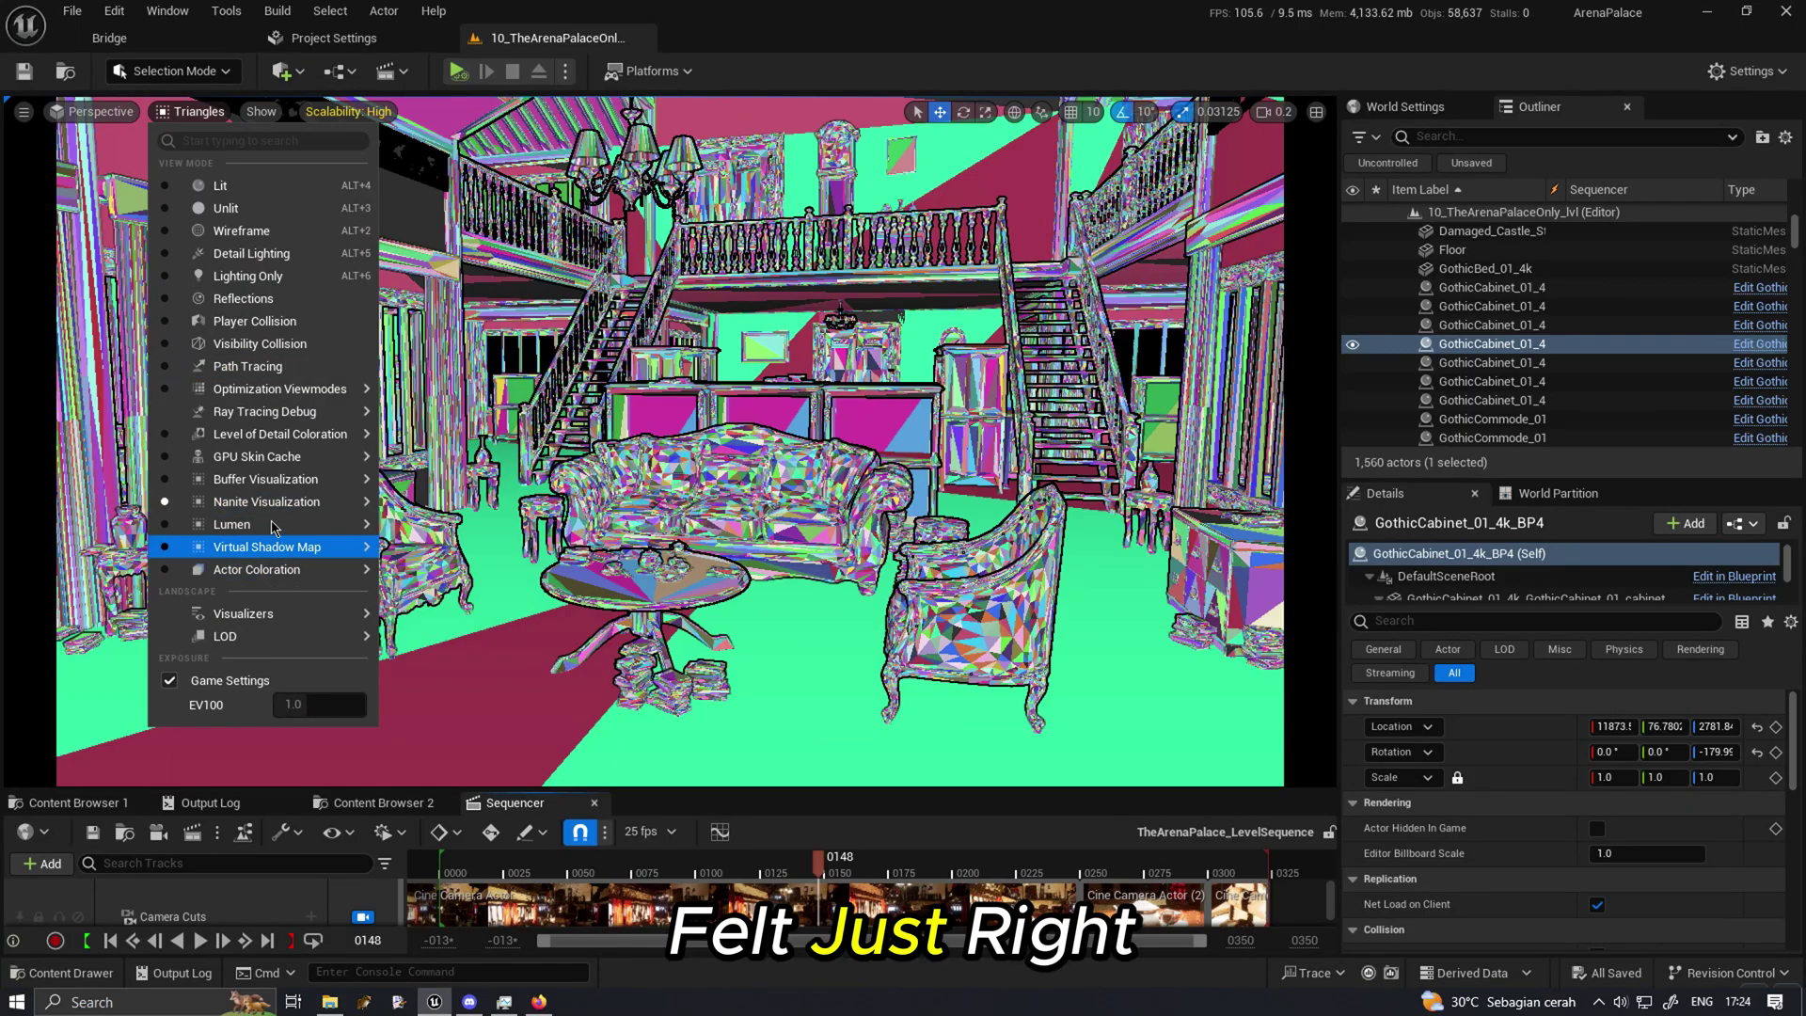
mouse_move(362, 503)
click(460, 644)
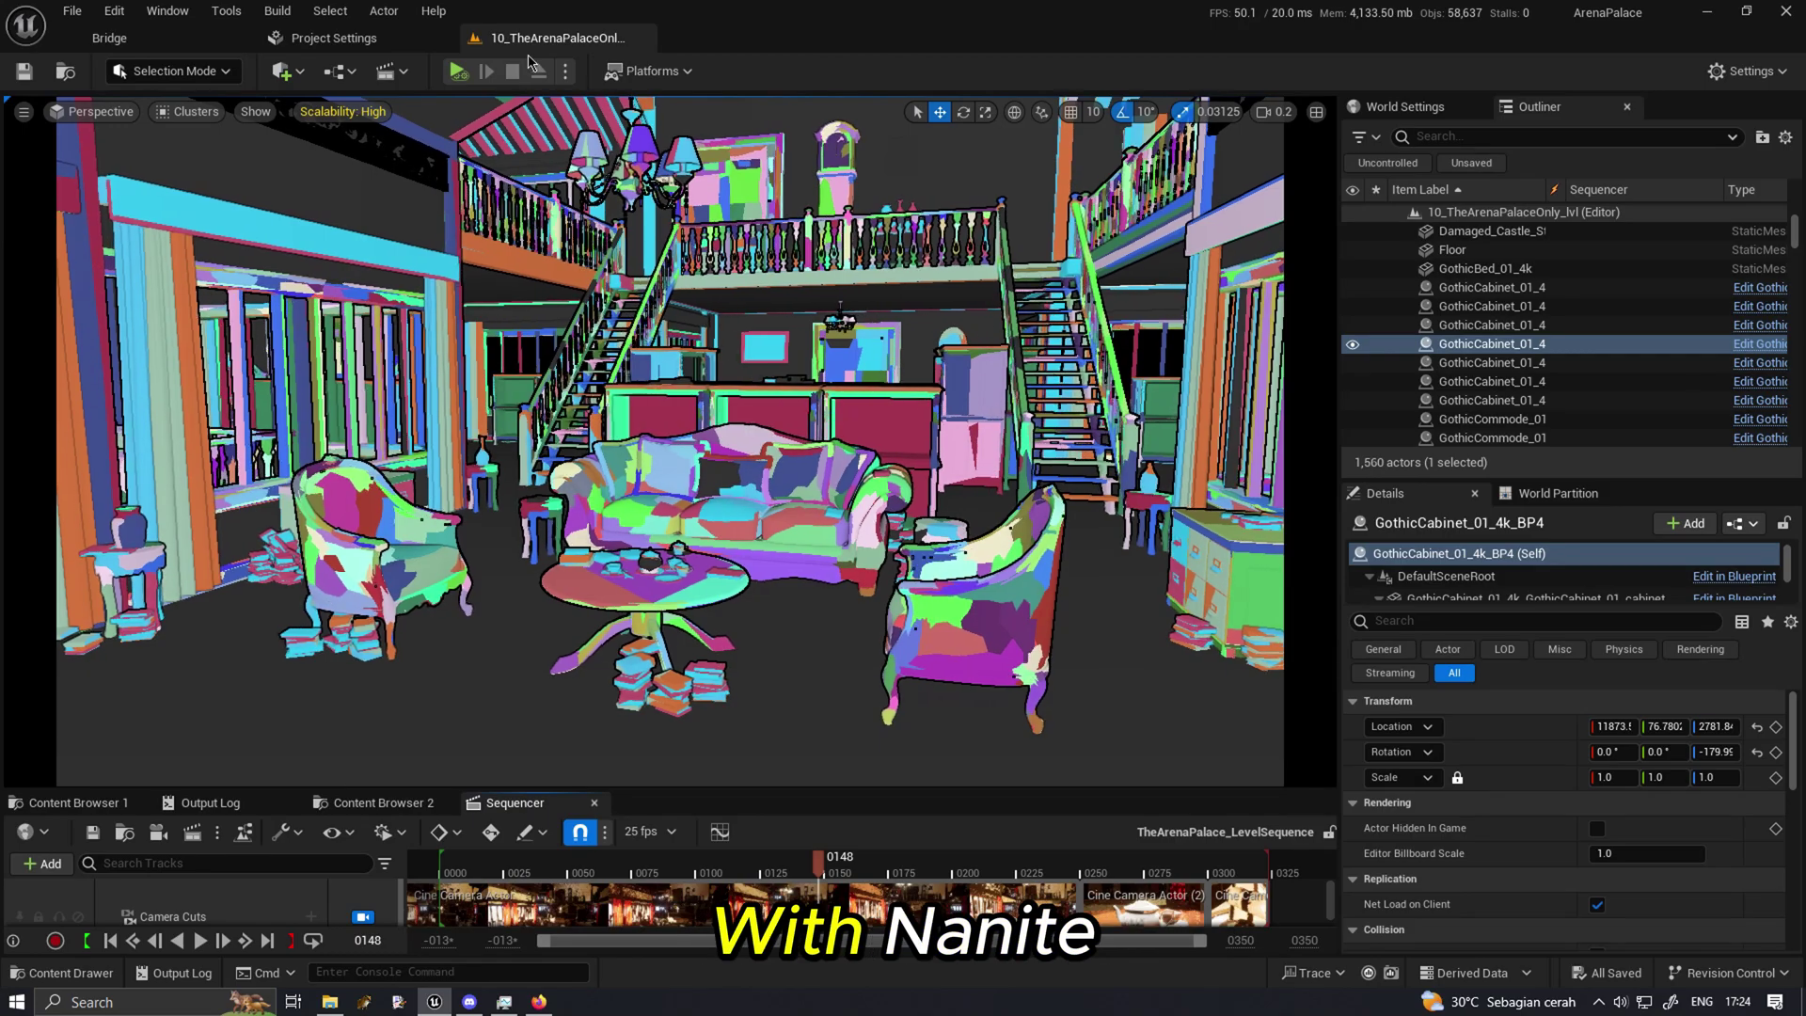
Search Project Settings for "rhi" and open the Default RHI choices for the Windows platform.
click(334, 37)
click(448, 82)
text(rhi)
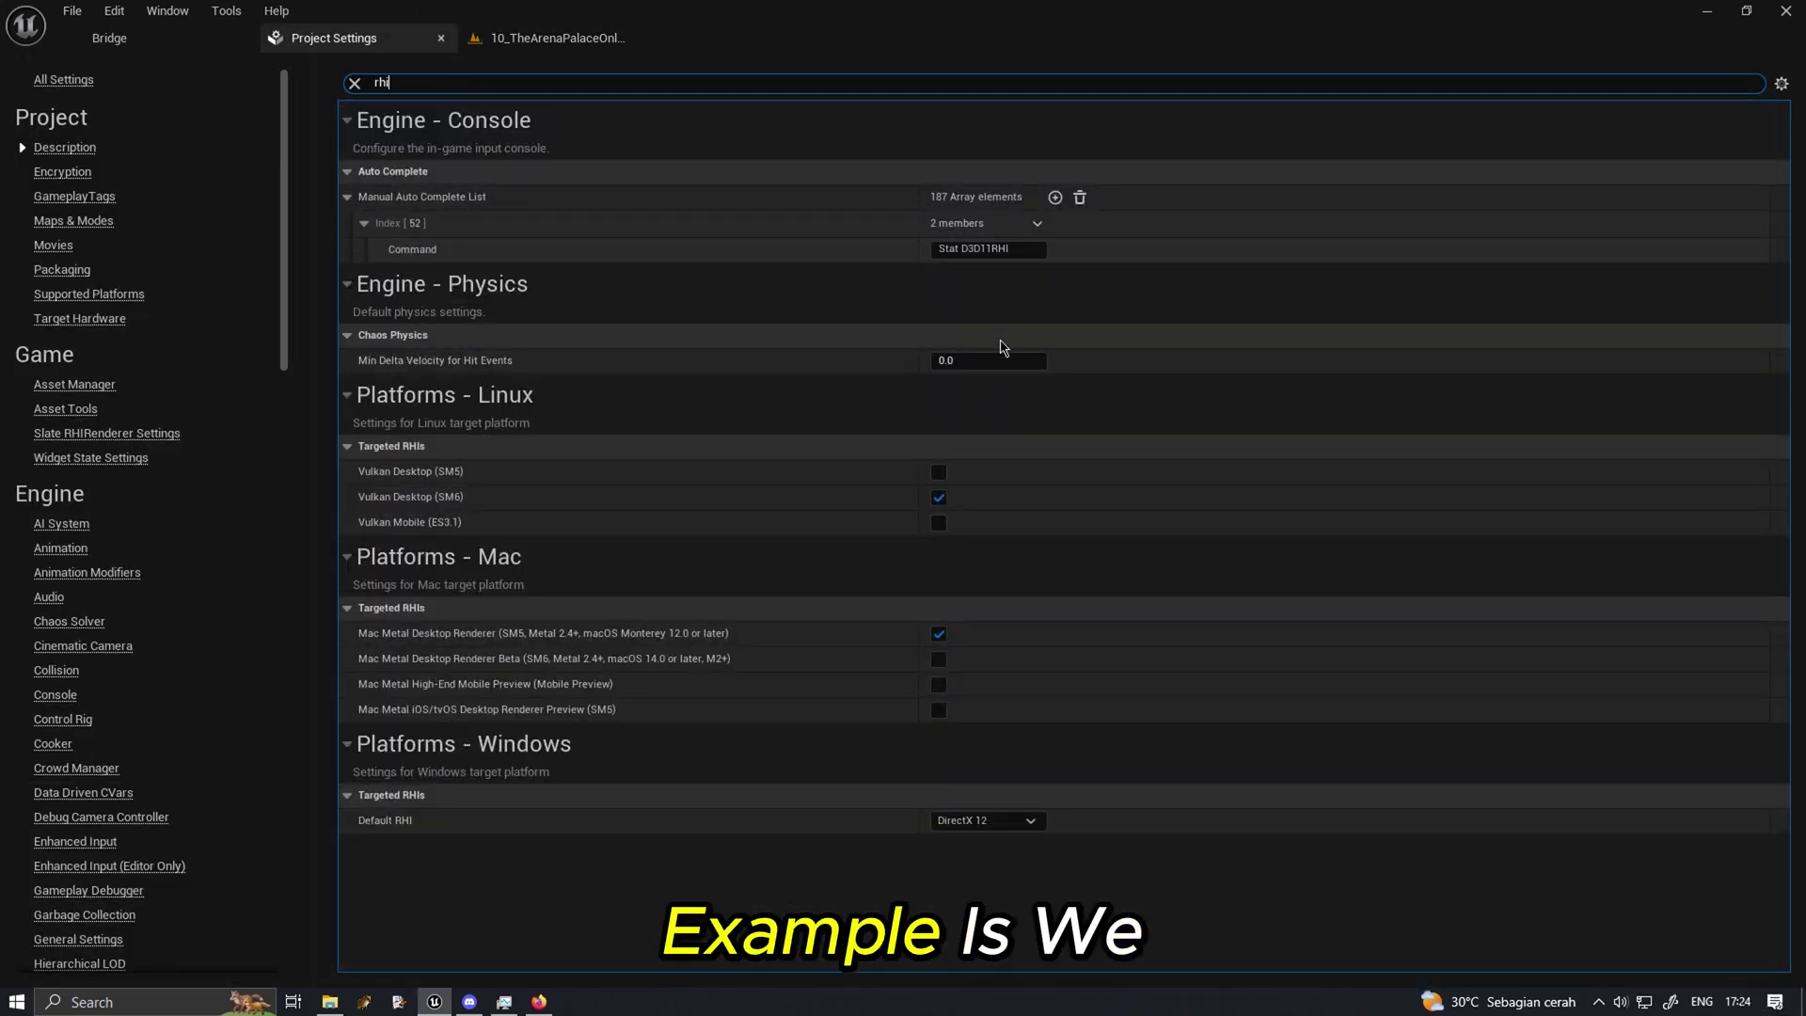
click(987, 820)
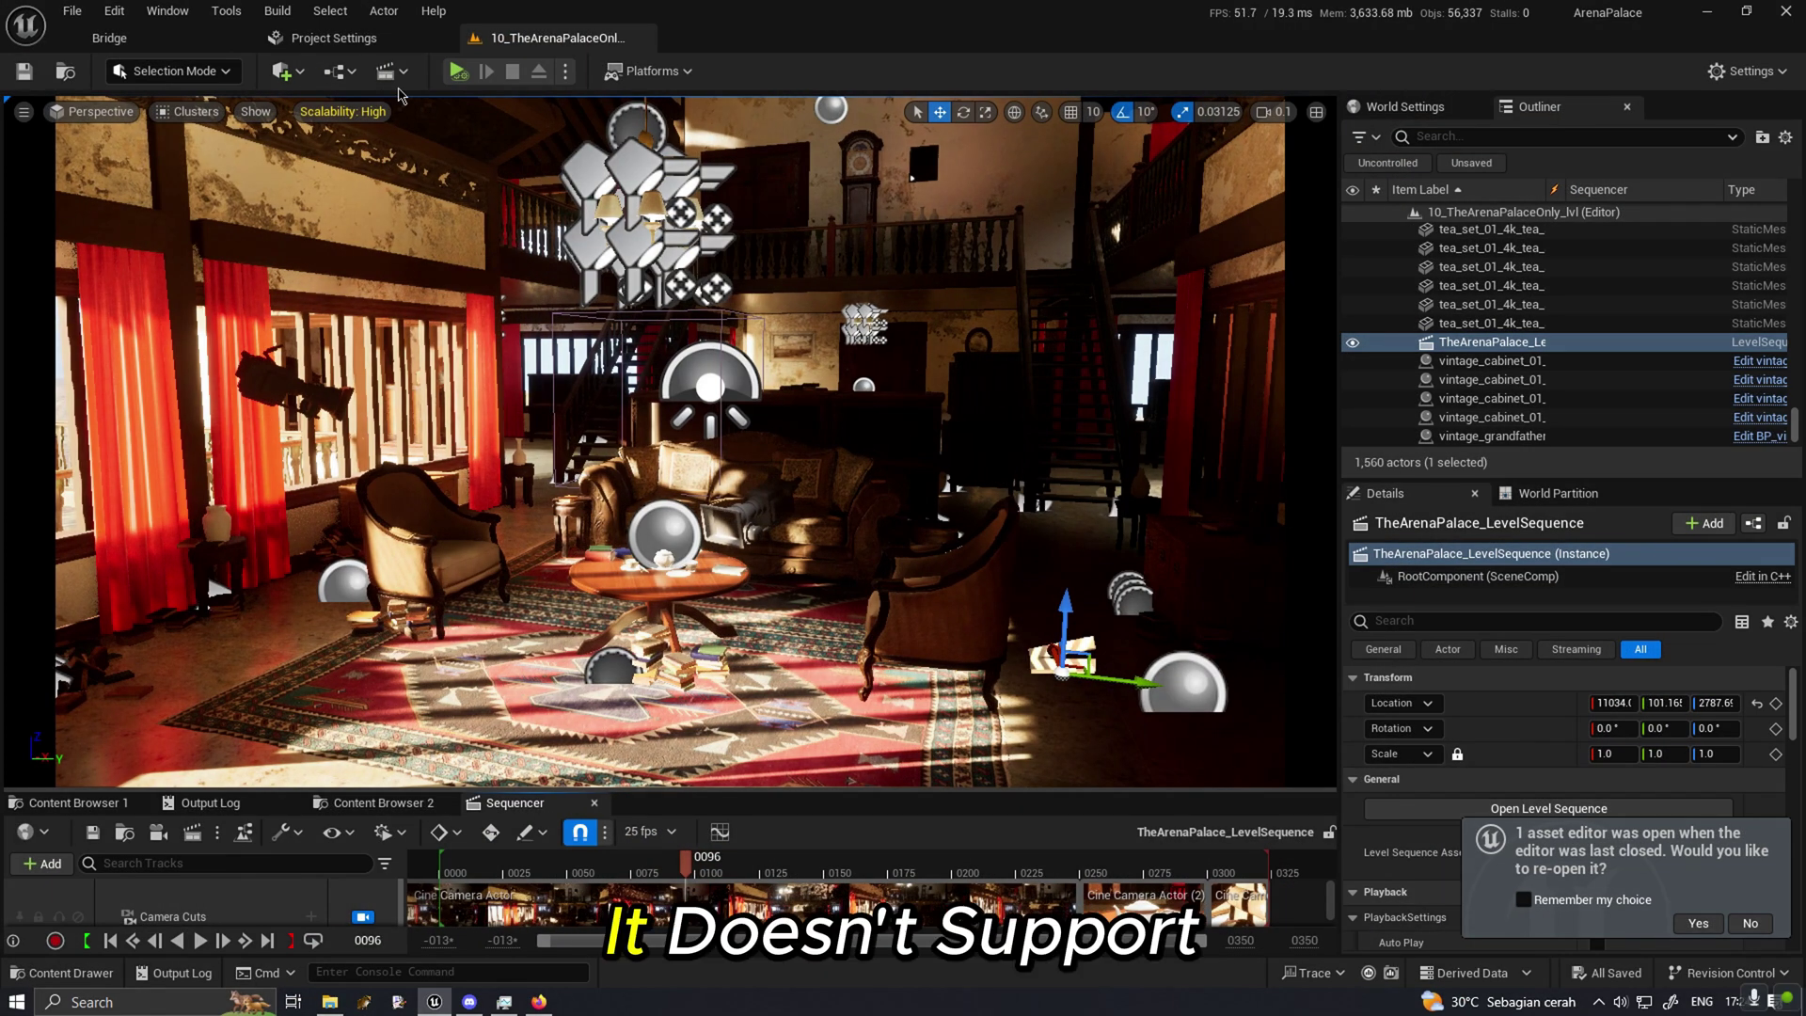
Check the active Nanite visualization mode, and play and pause the level sequence to examine the furniture and teapot.
click(191, 113)
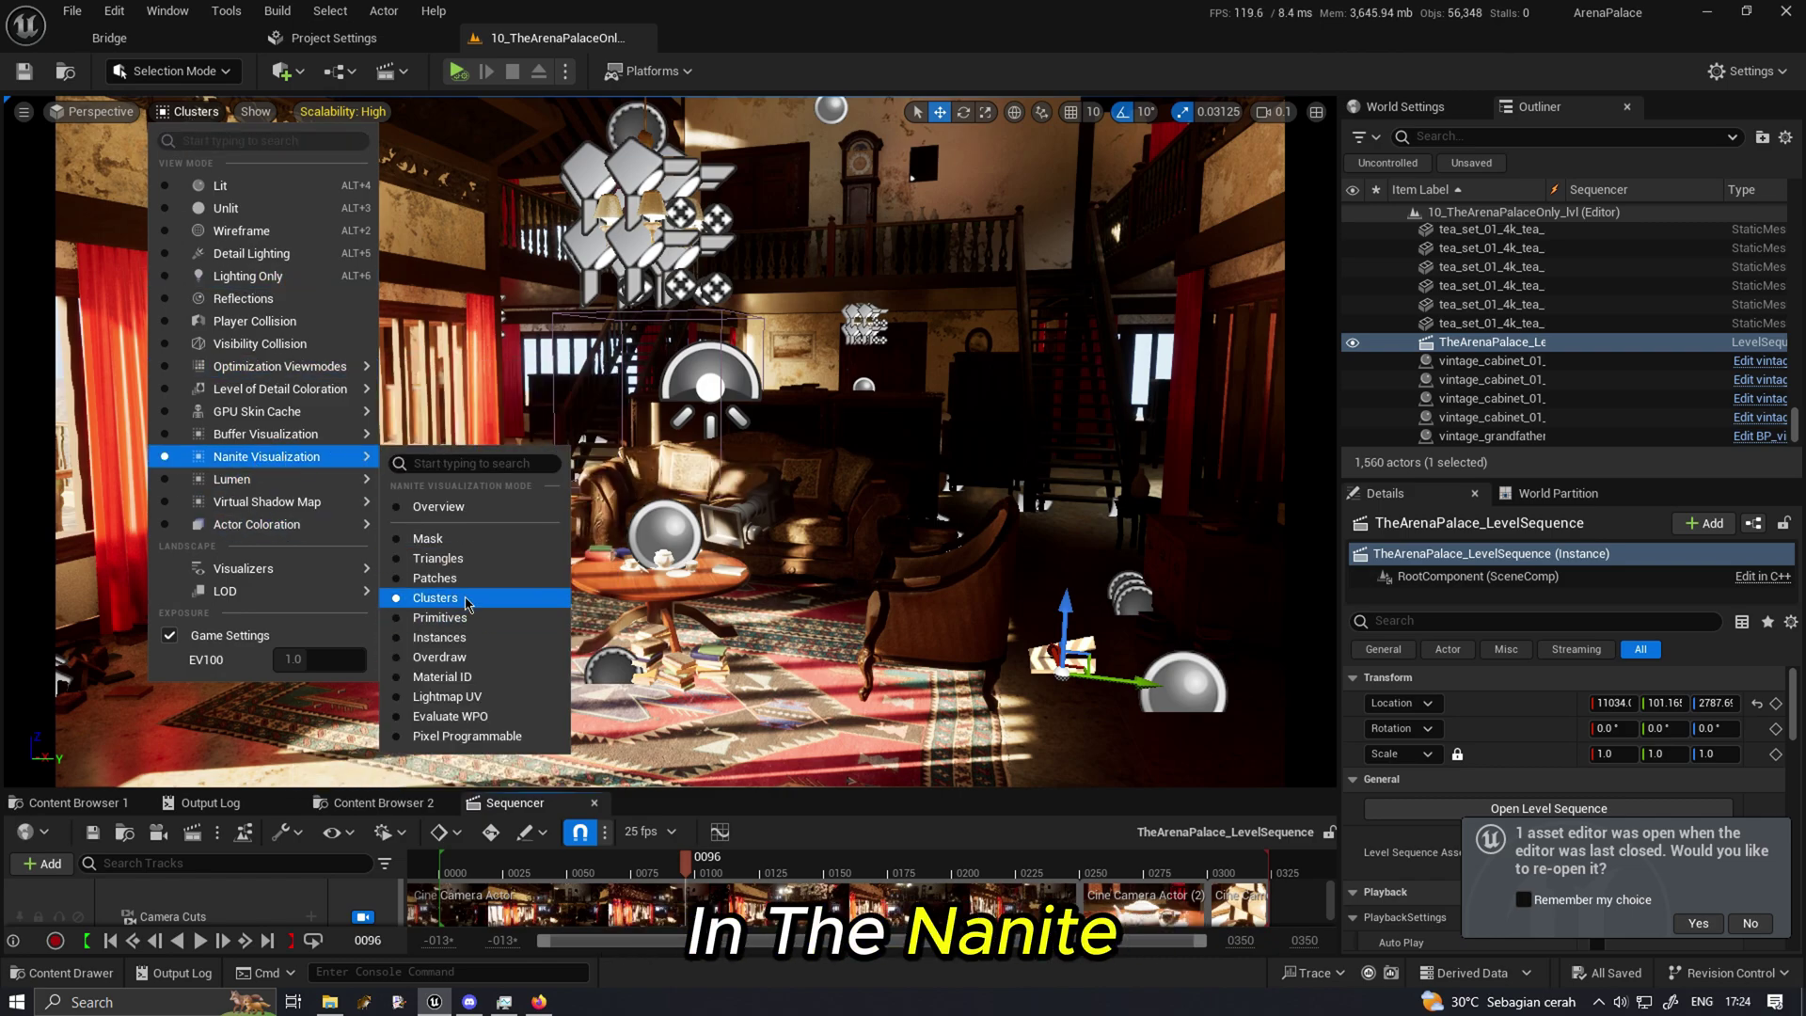
click(199, 941)
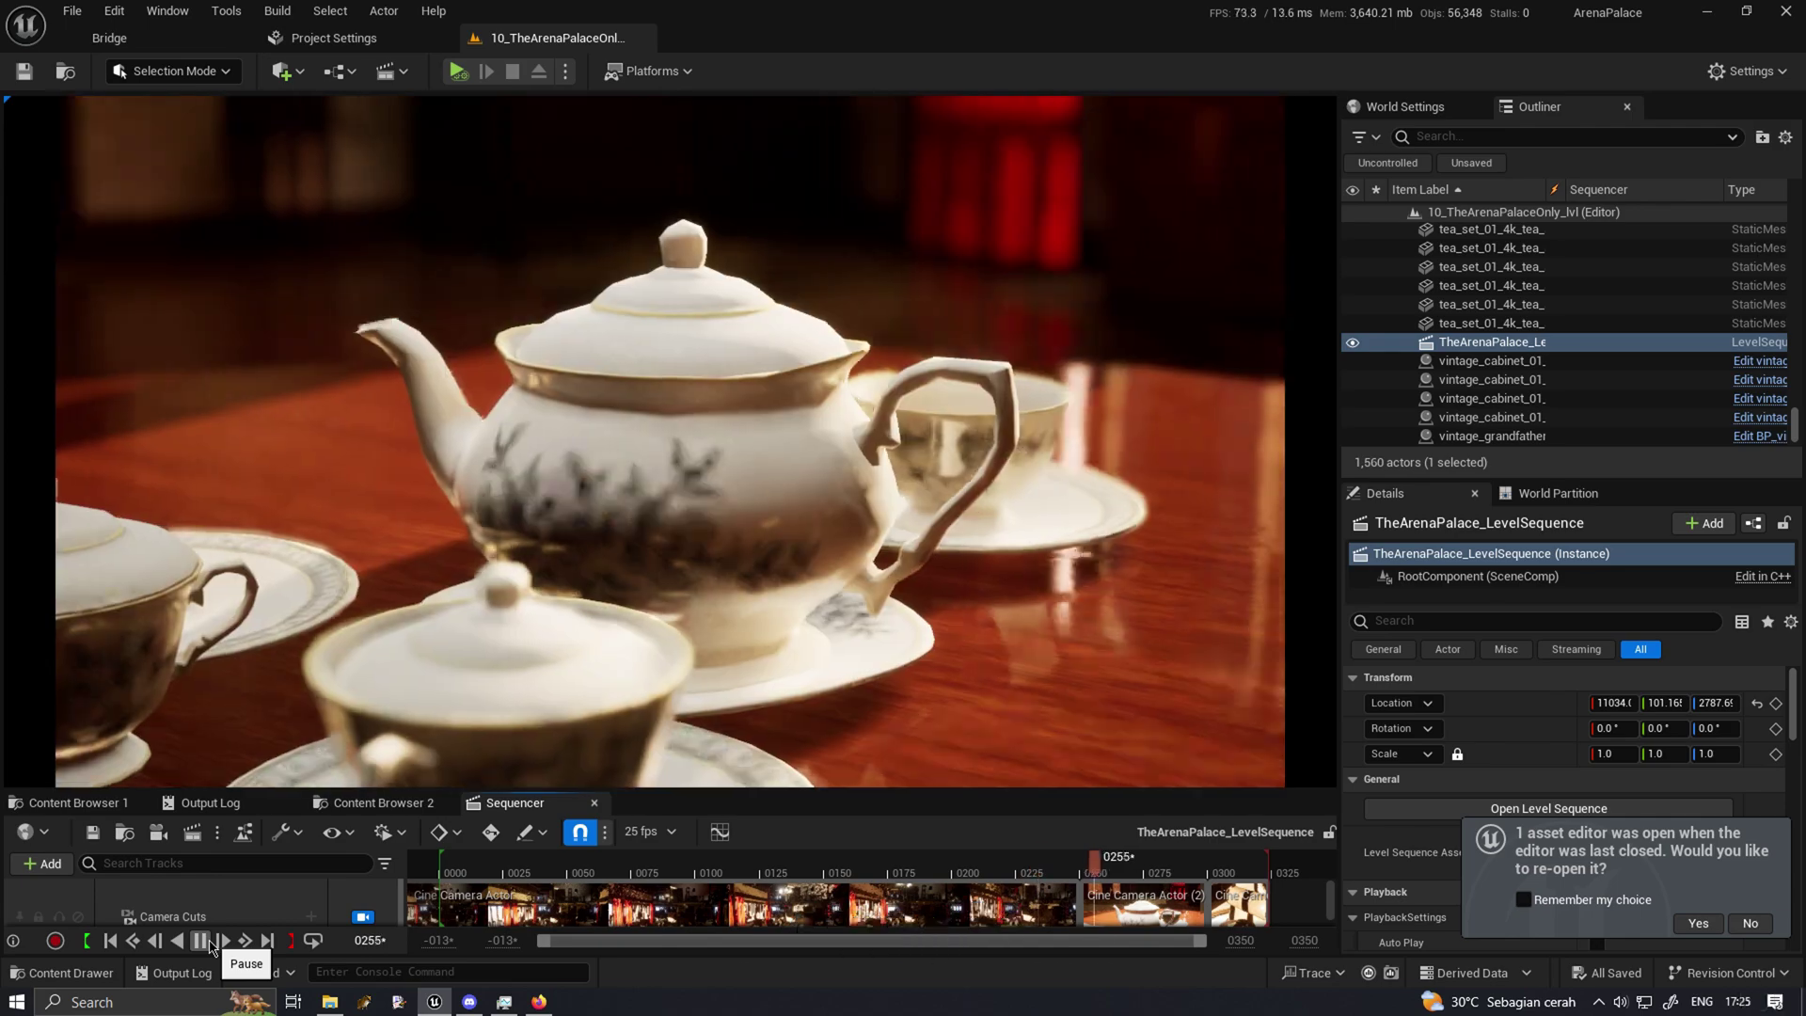
click(205, 942)
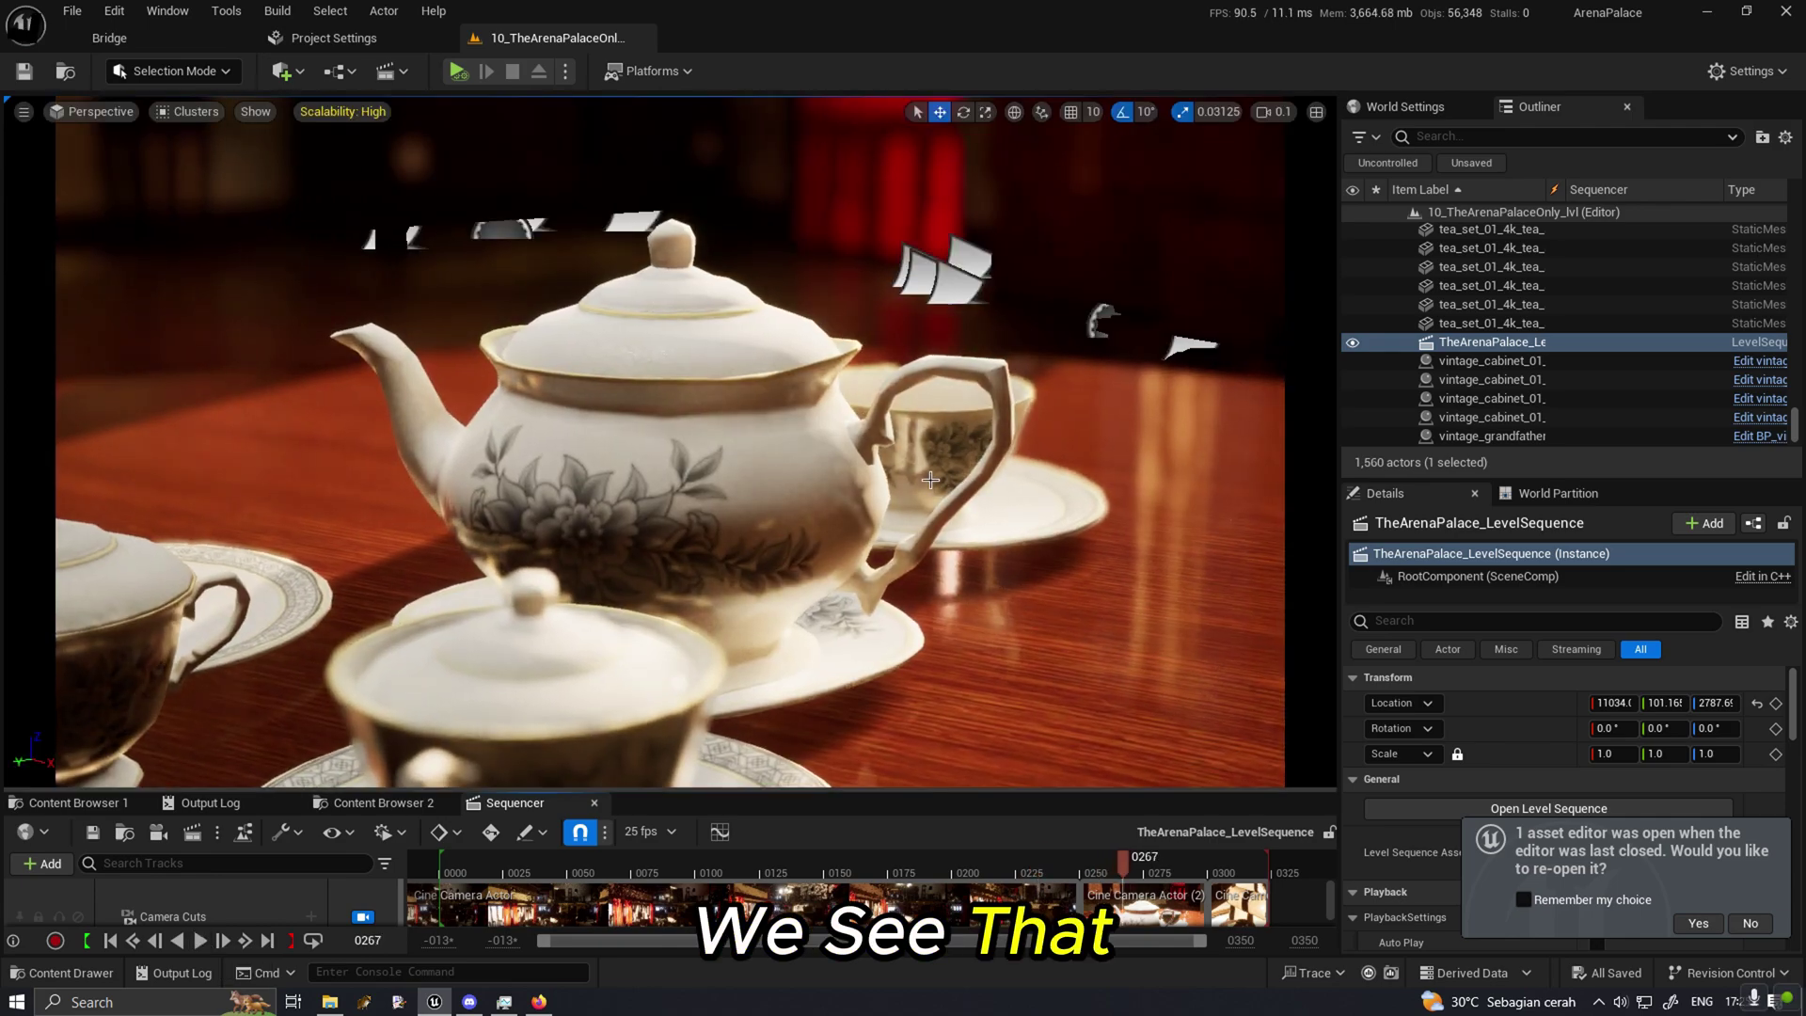
click(199, 940)
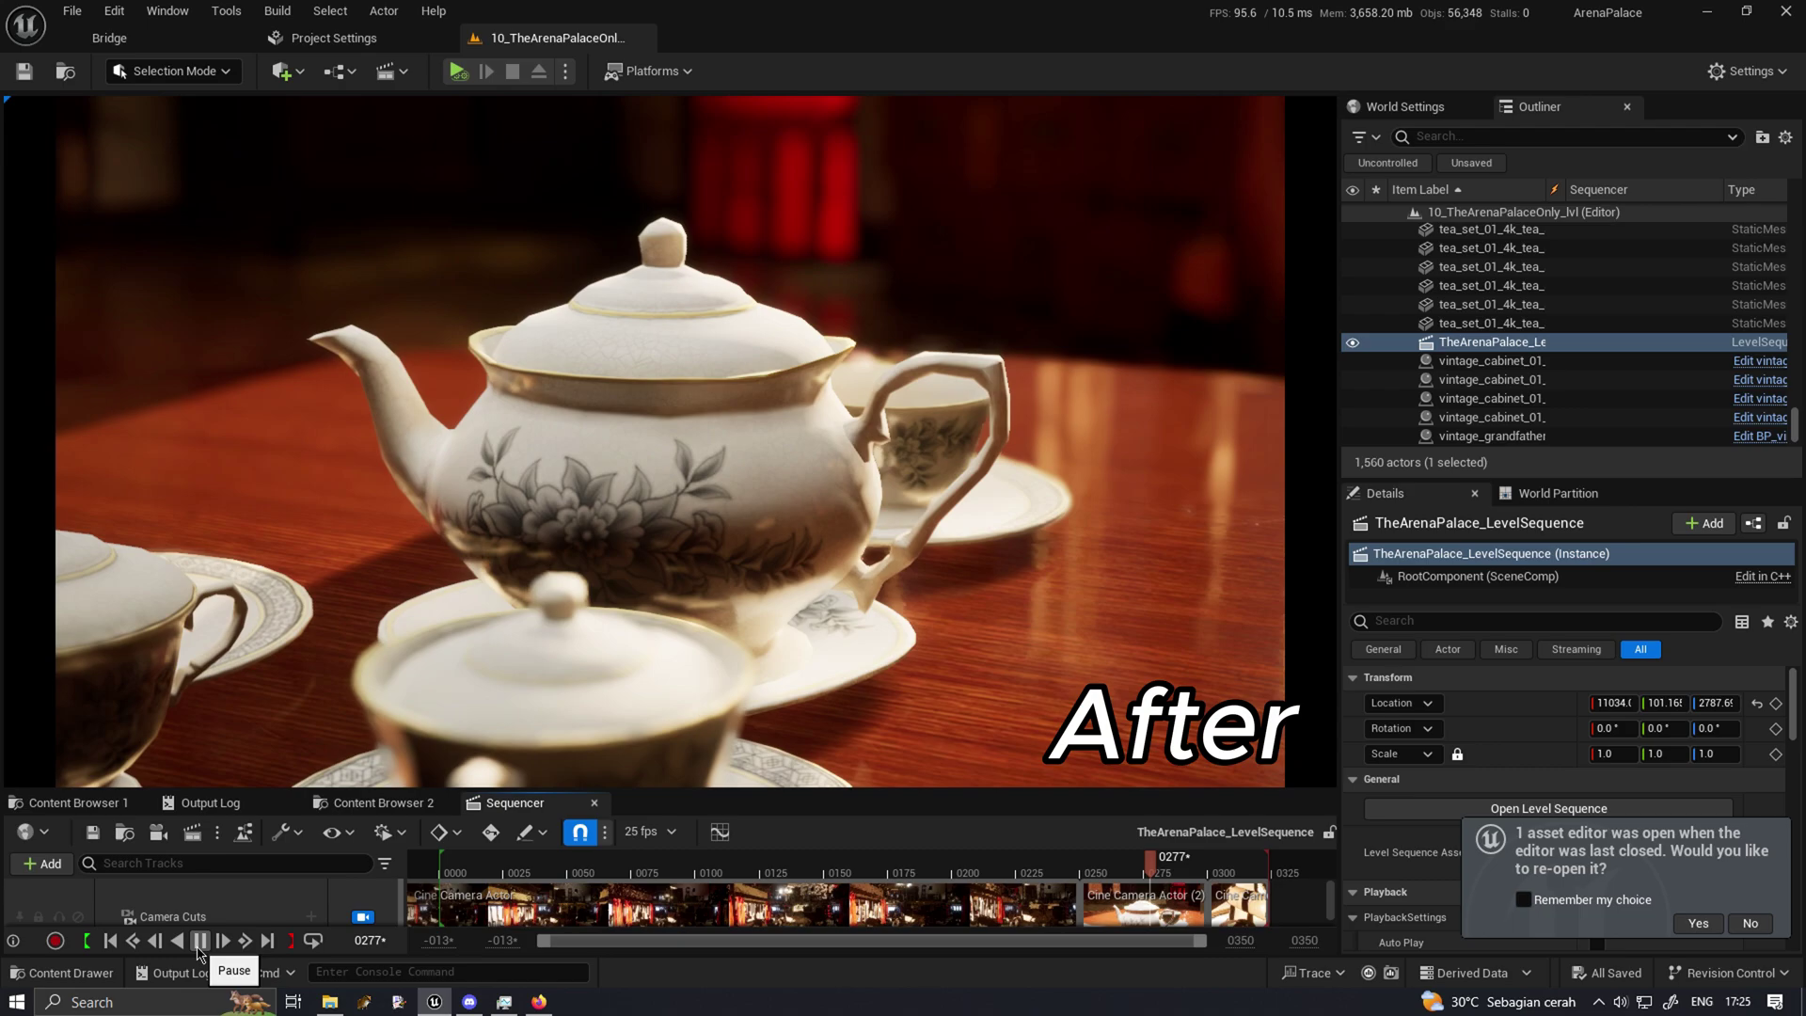
click(200, 940)
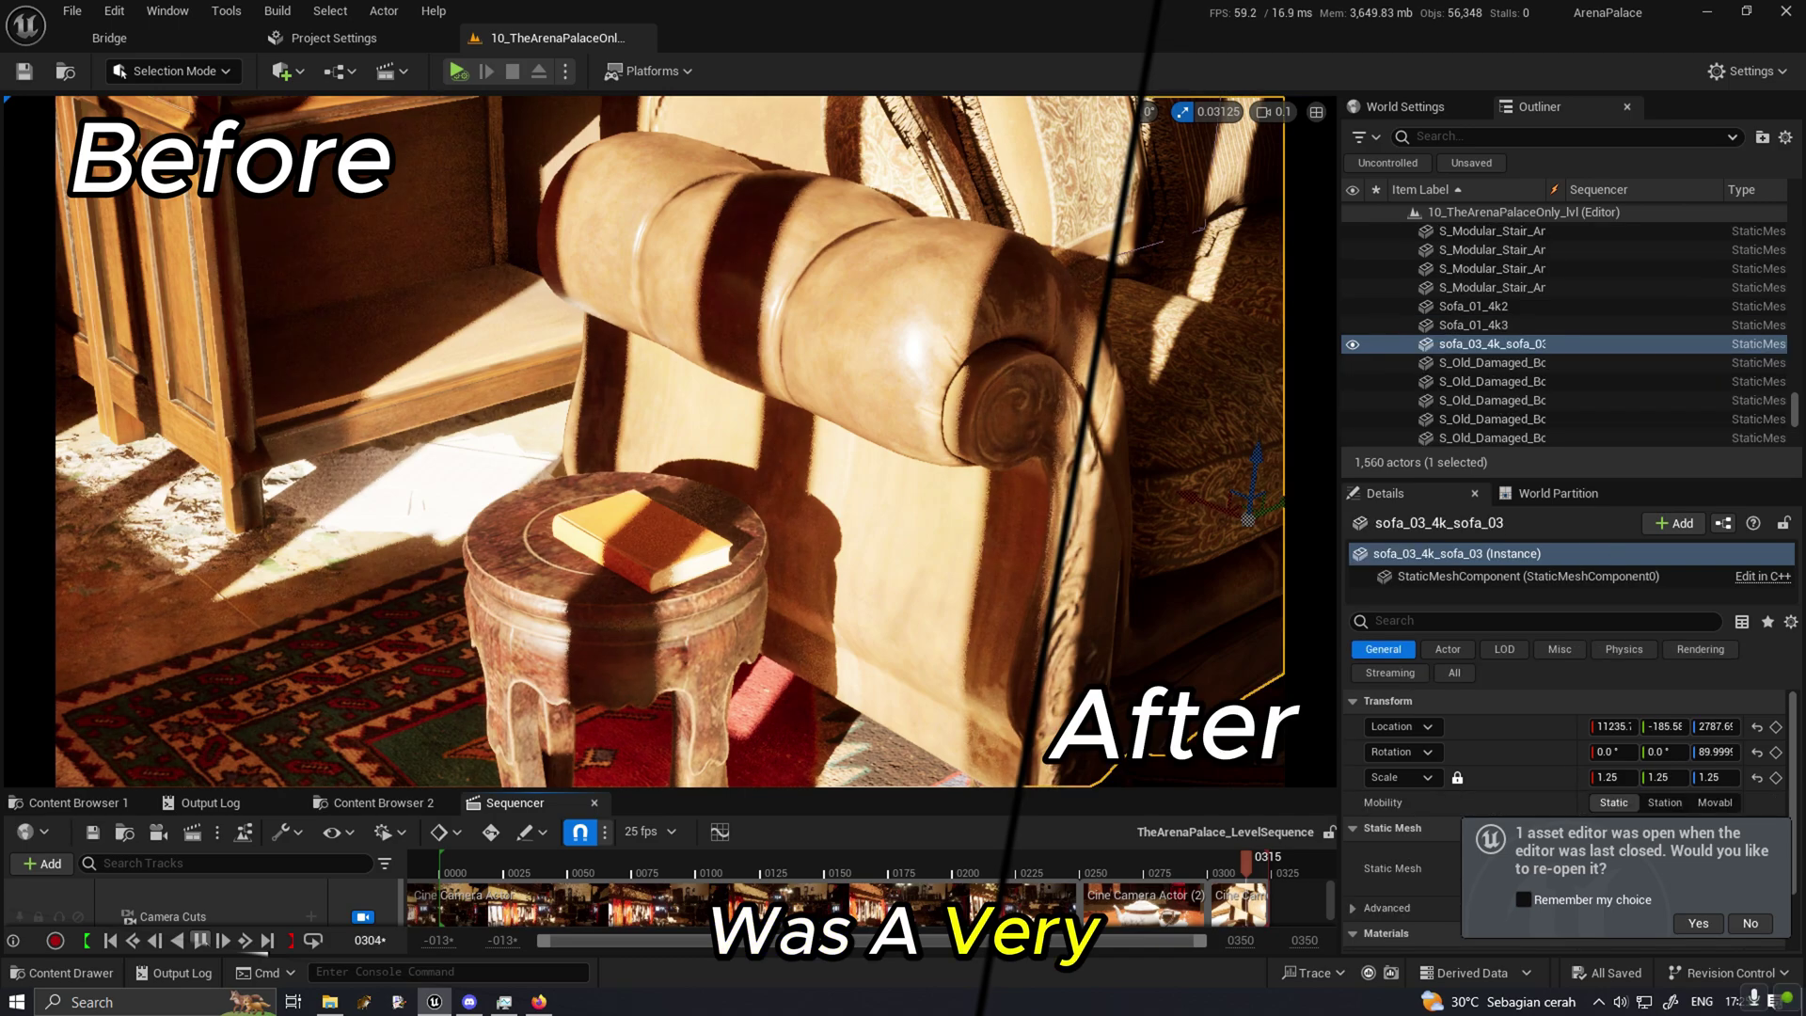
Locate the static mesh of the selected sofa_03_4k_sofa_03 actor in the Content Browser and open it in its editor.
right_click(1486, 344)
click(1571, 377)
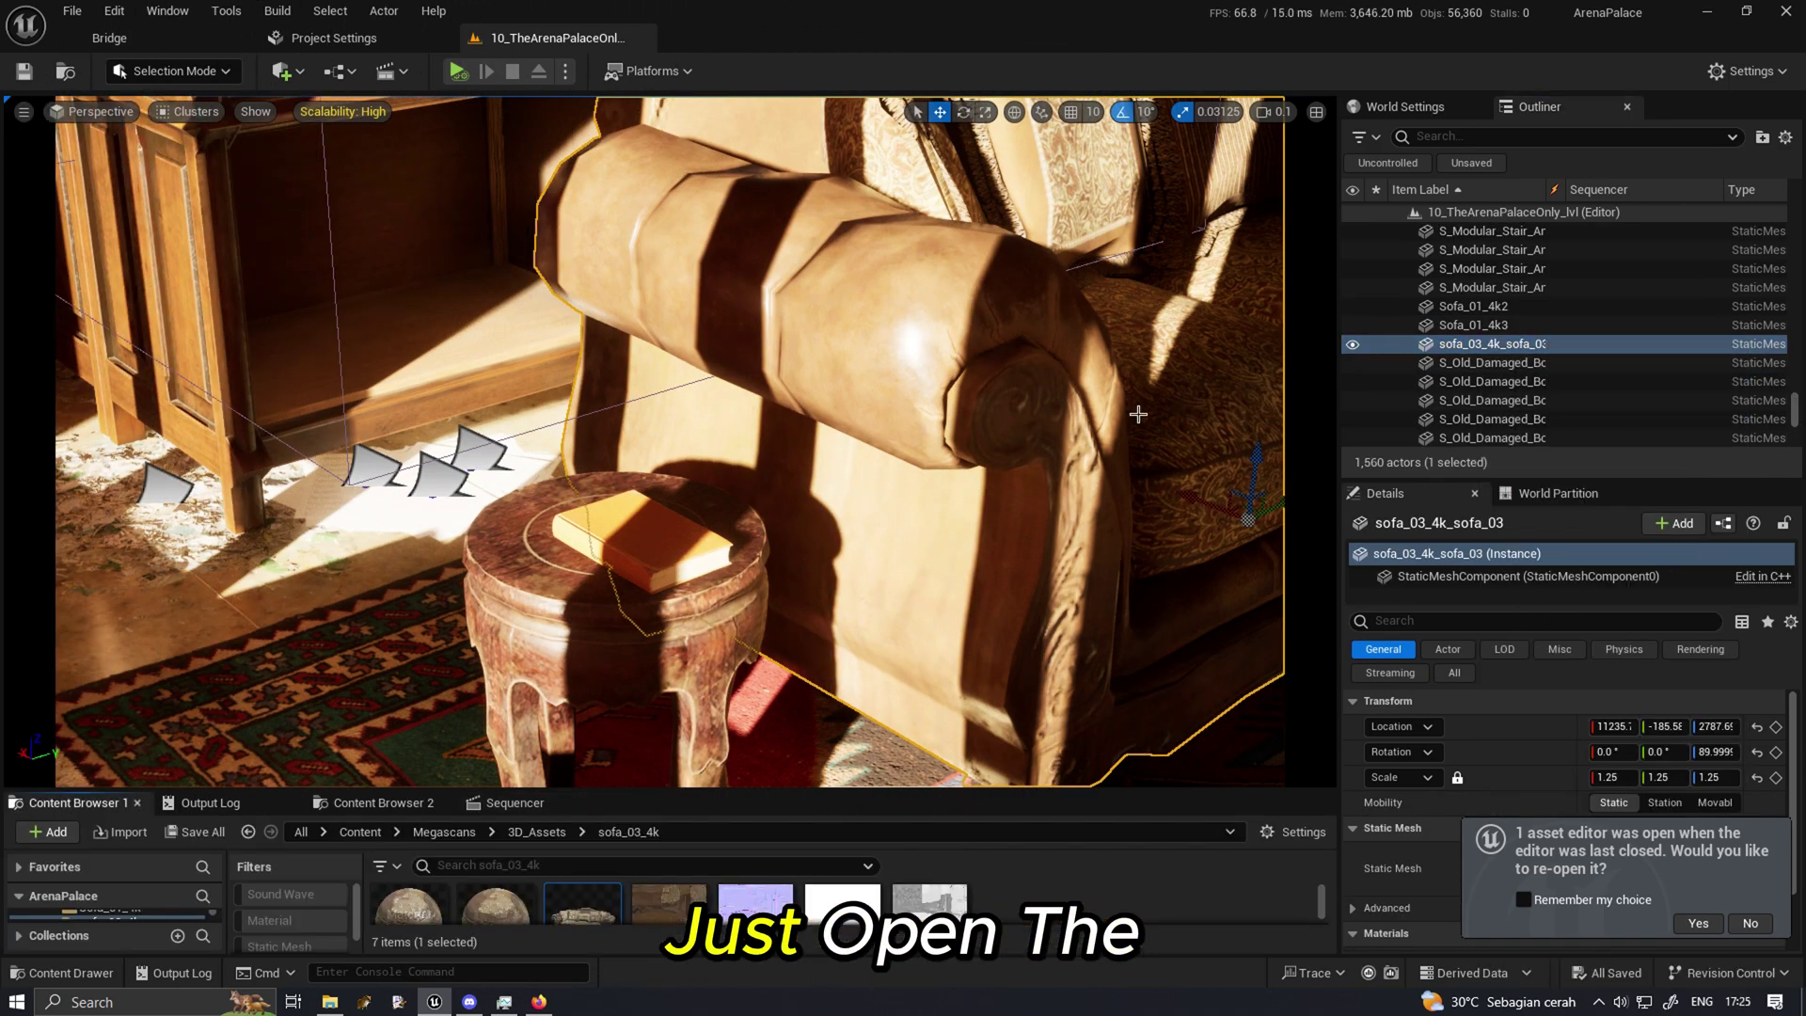
double_click(567, 903)
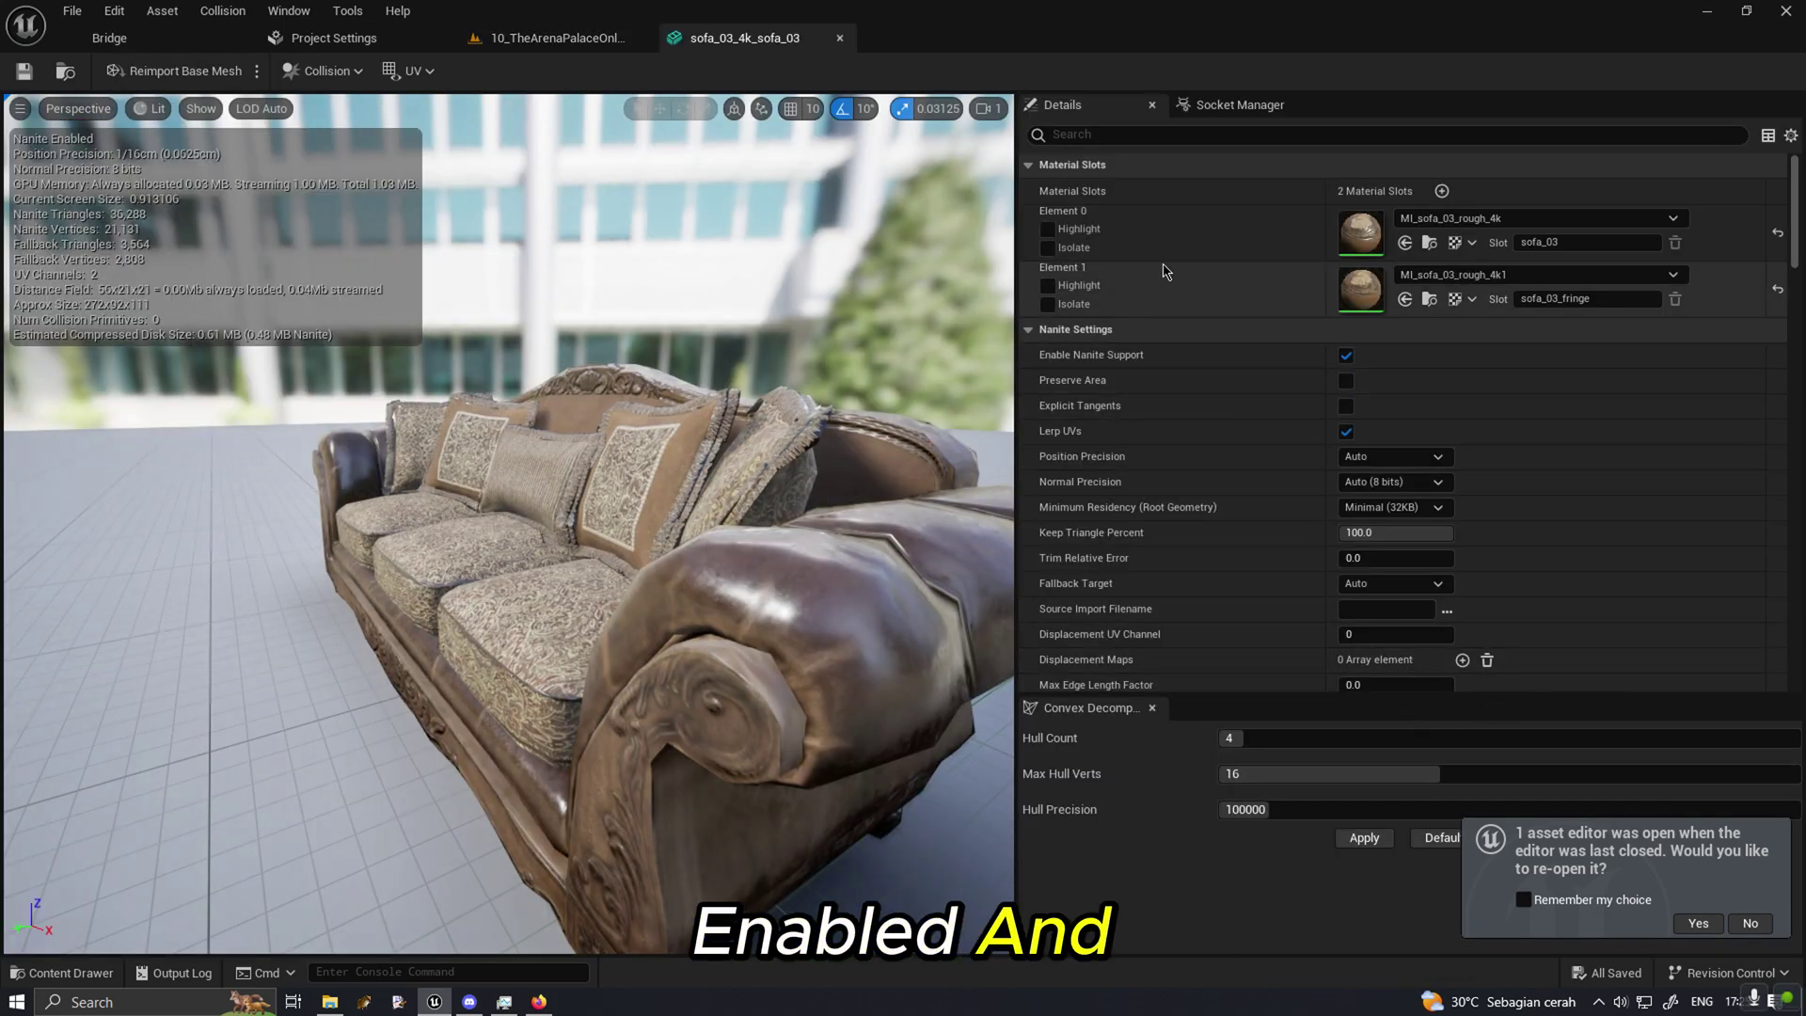
Preview the sofa mesh at LOD 0, return the preview to LOD Auto, and inspect its geometry and triangle statistics.
click(261, 109)
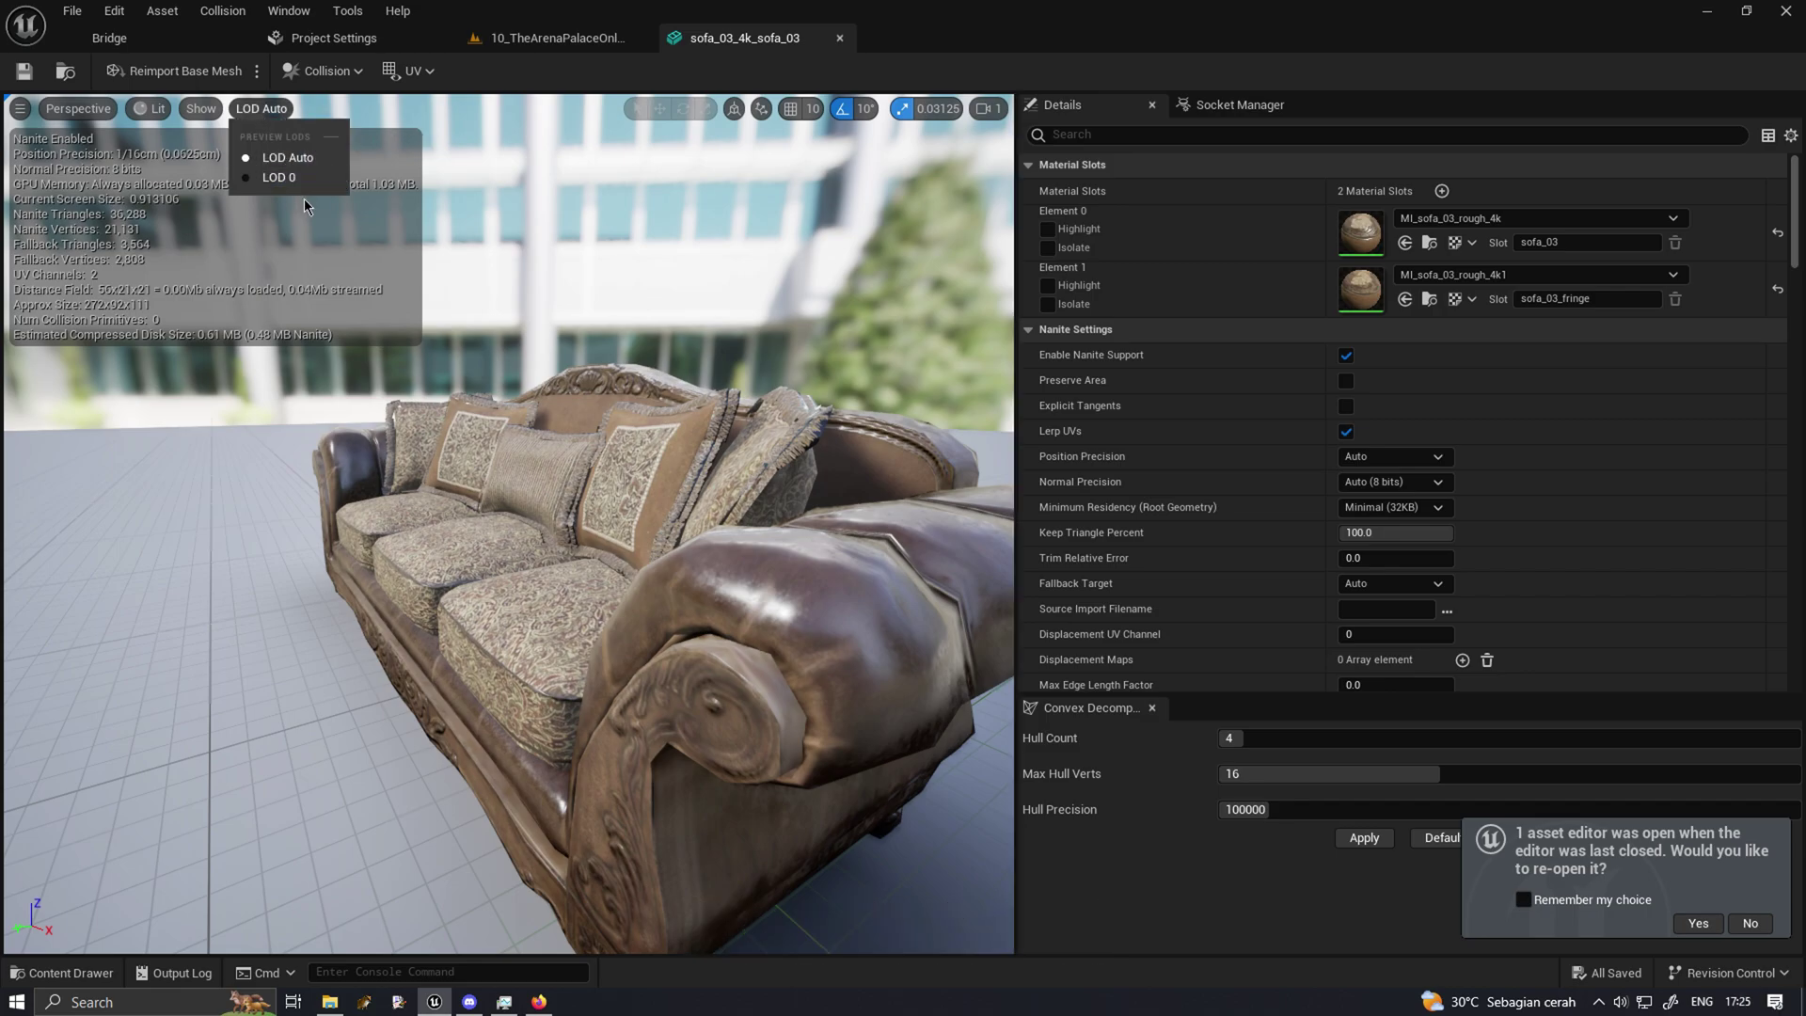
click(293, 180)
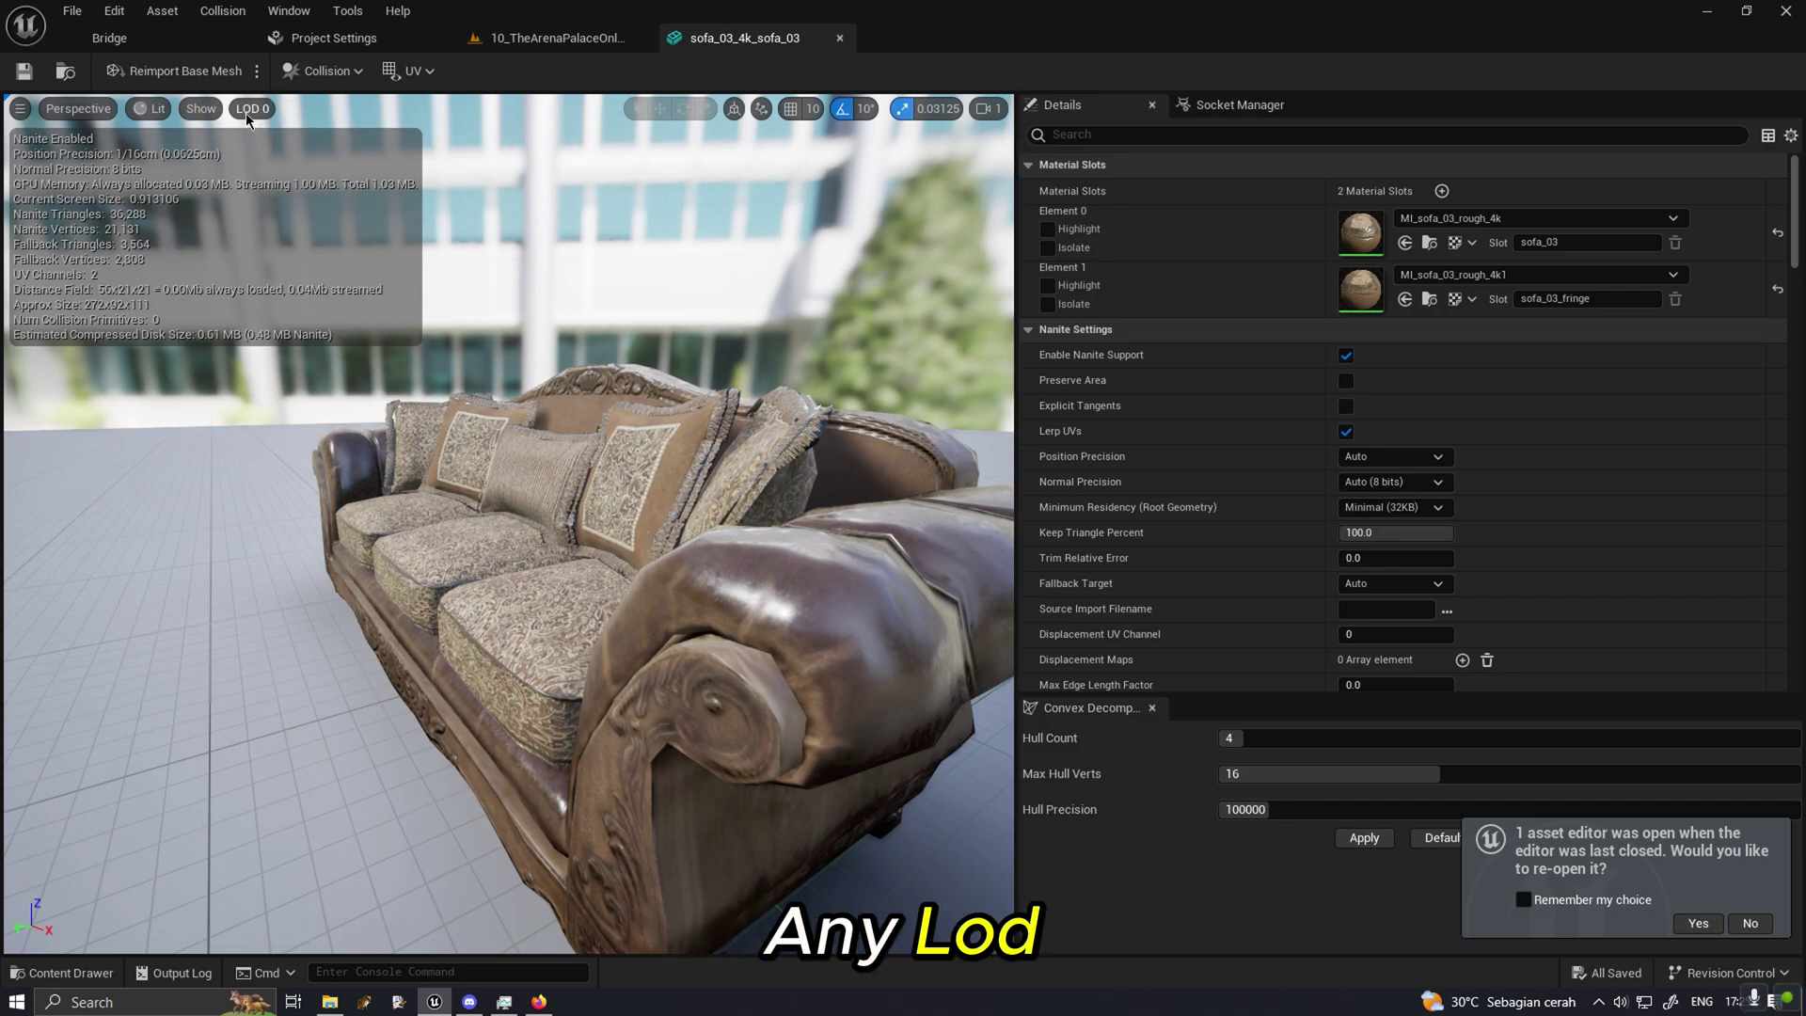
click(247, 109)
click(273, 148)
drag(527, 482, 595, 481)
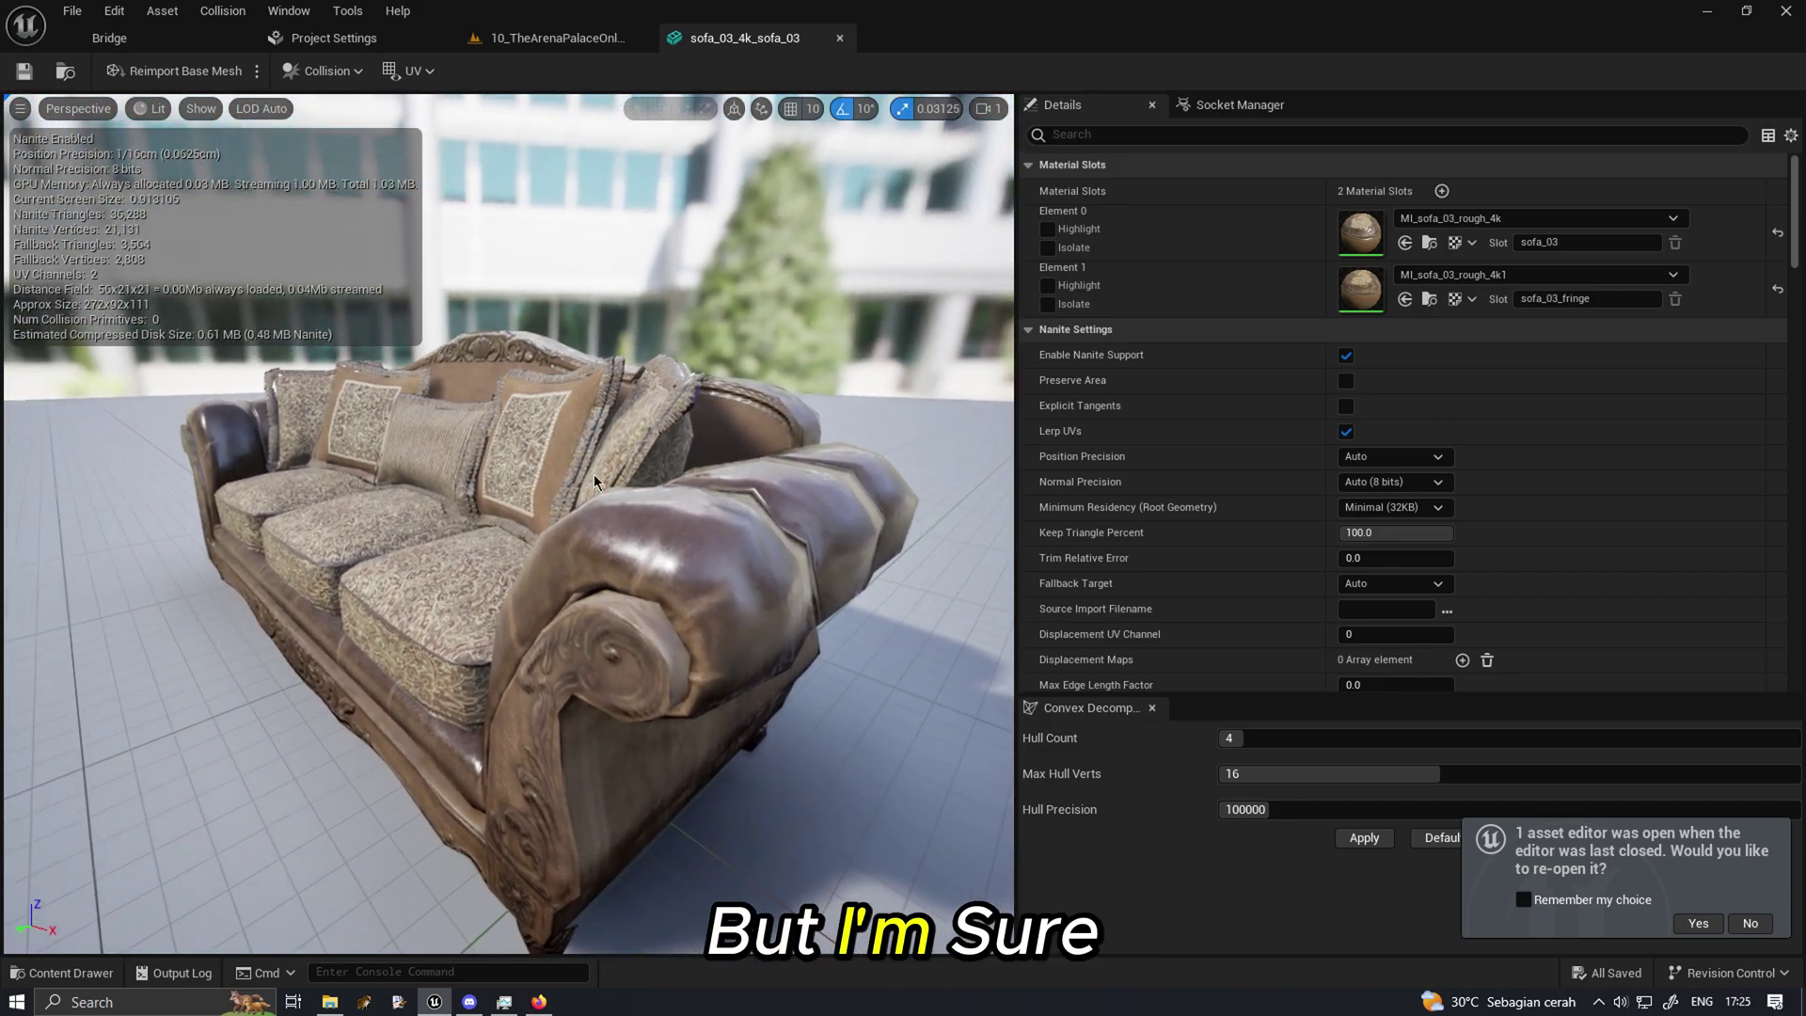
scroll(138, 226, up, 6)
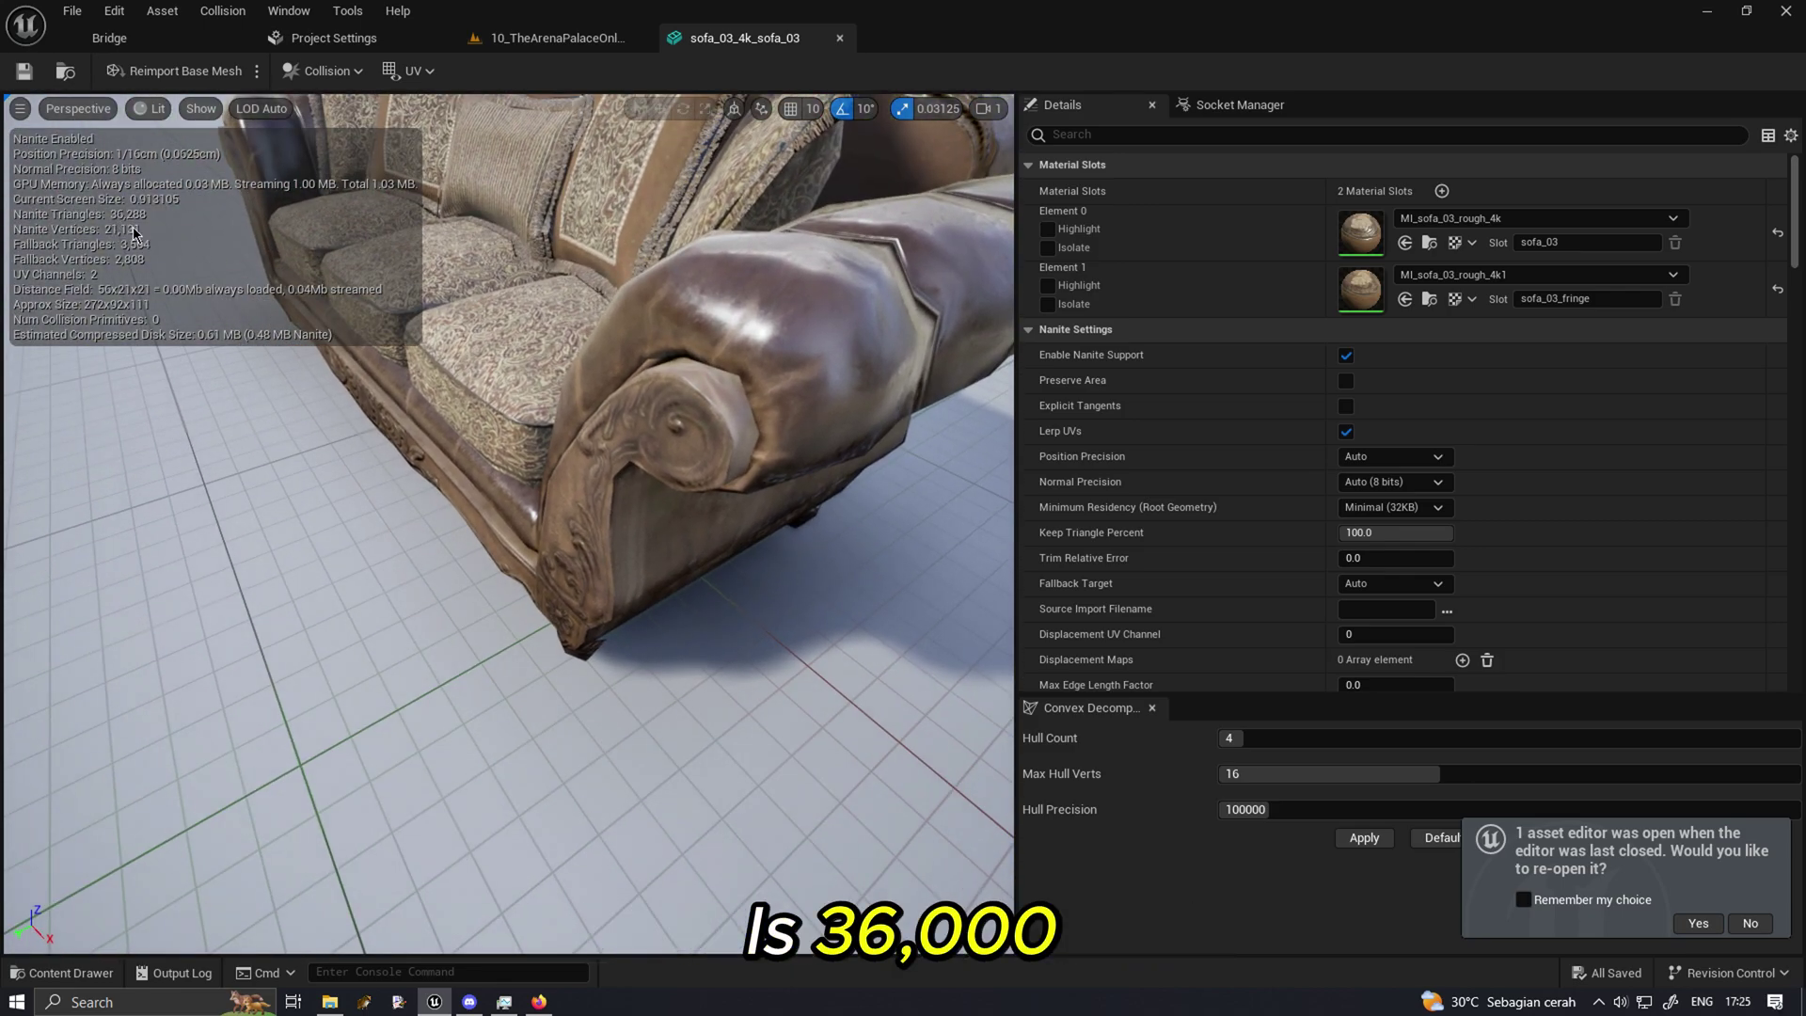
scroll(136, 252, down, 5)
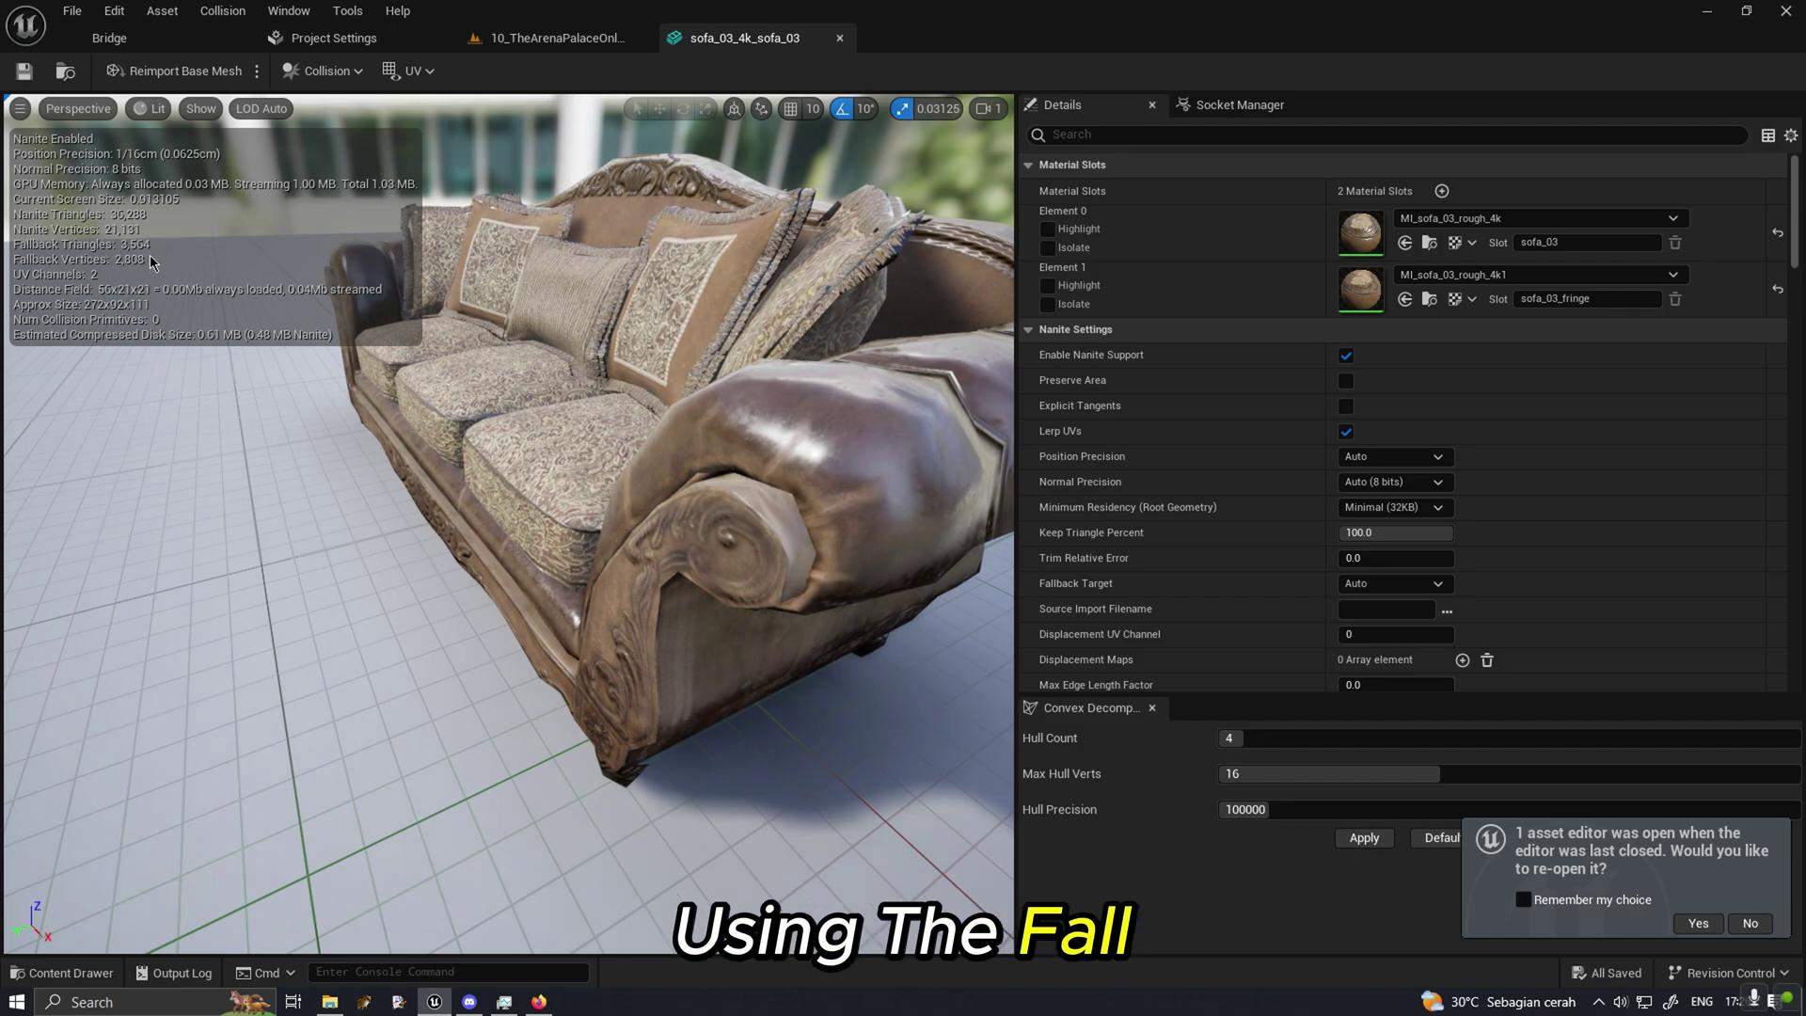
Return to the 10_TheArenaPalaceOnly level and move the sequence to the teapot shot at frame 274.
click(534, 40)
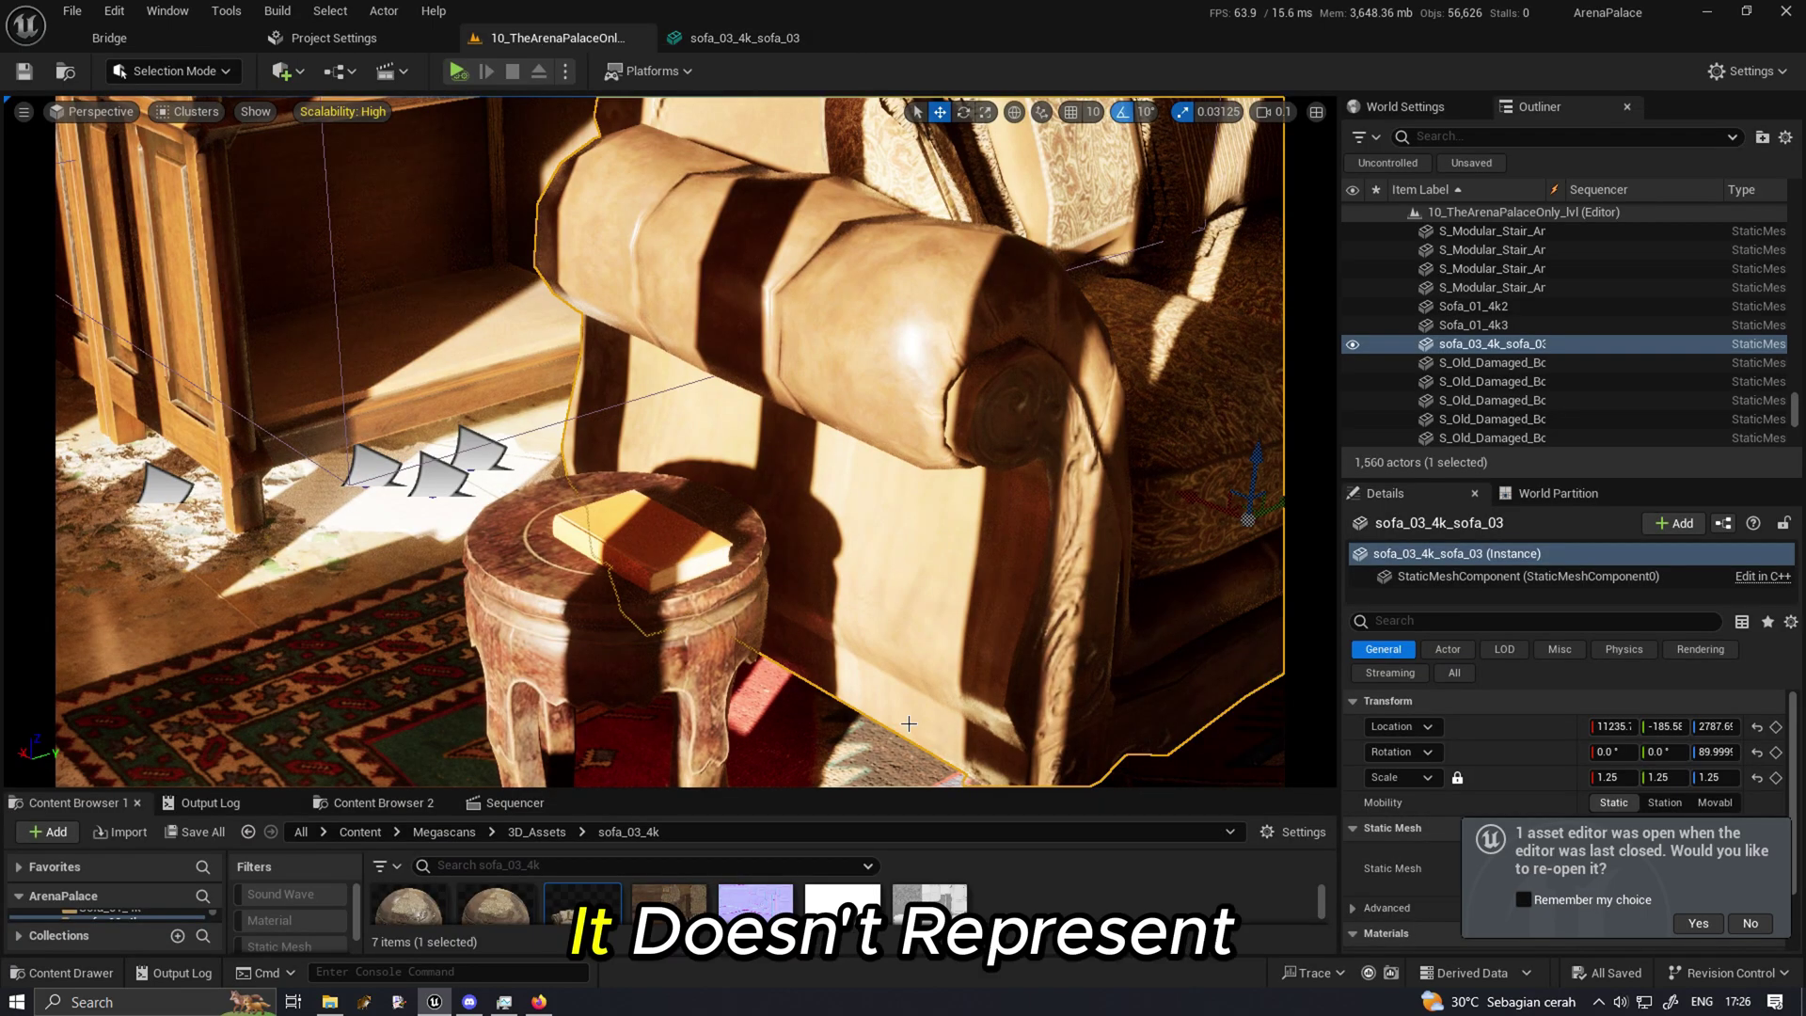
click(515, 802)
click(1145, 868)
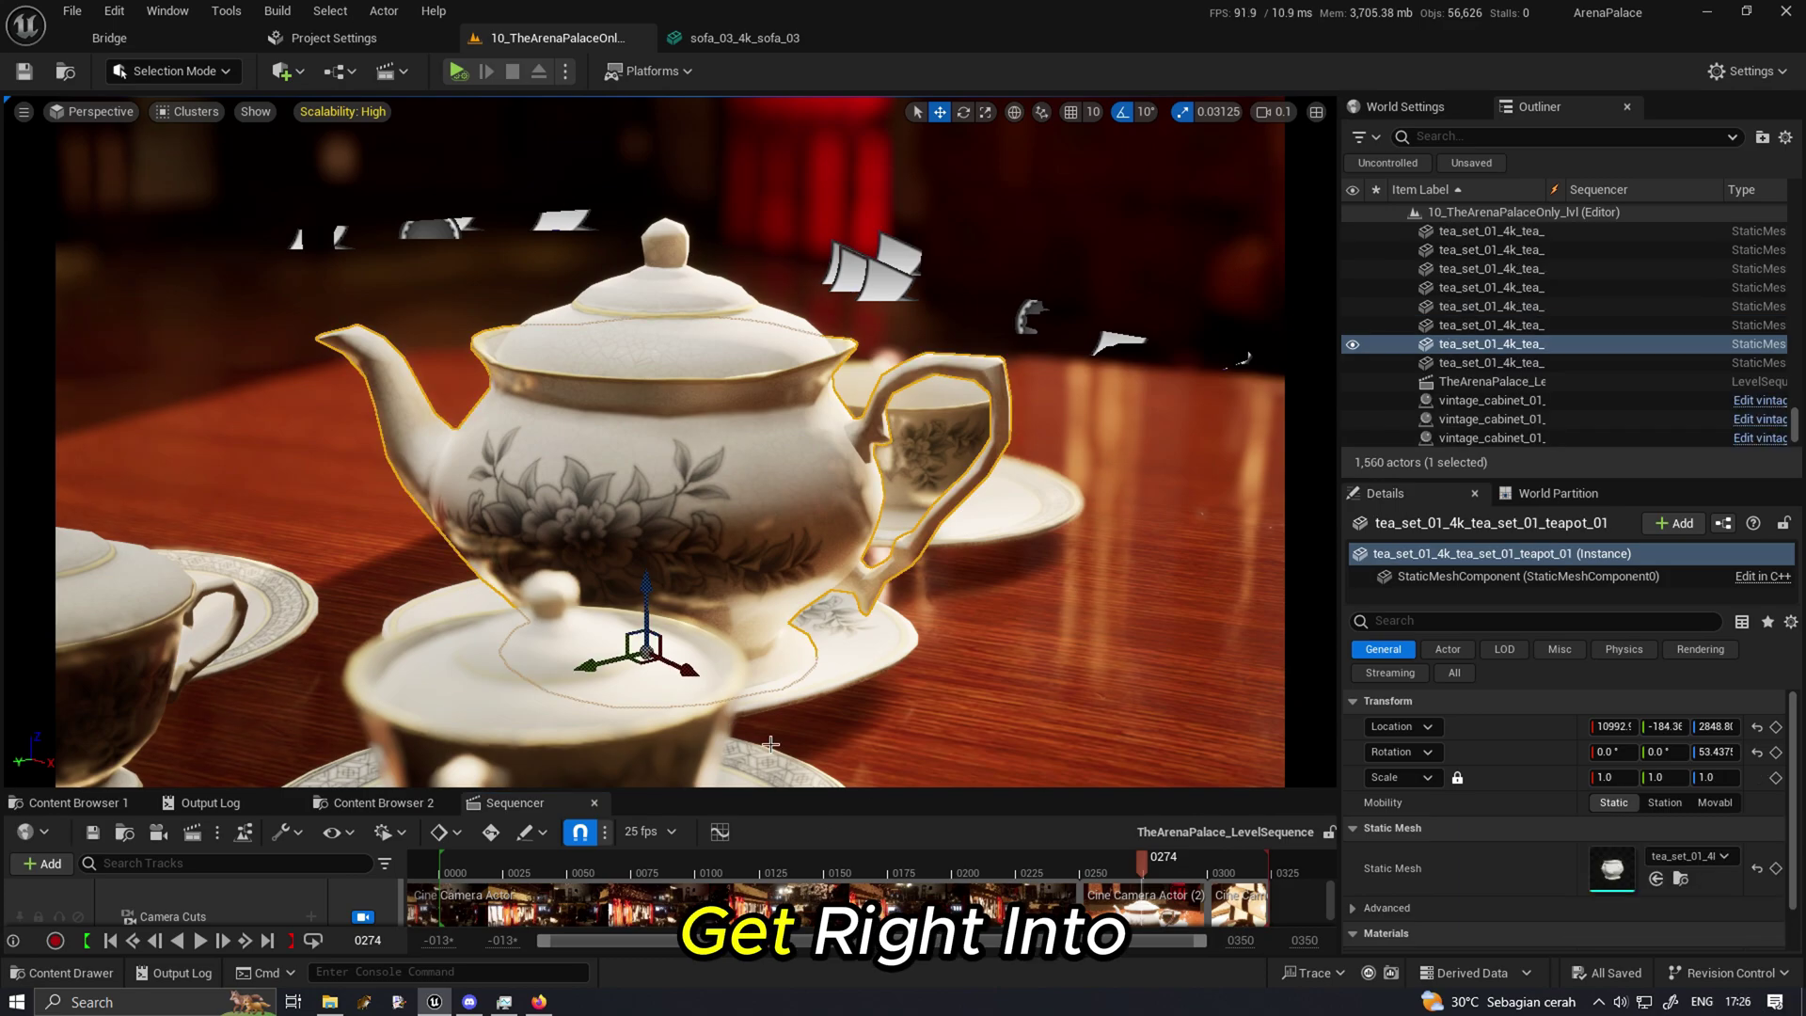
Locate the selected teapot's static mesh in the enlarged Content Browser and disable Nanite on it.
click(1680, 880)
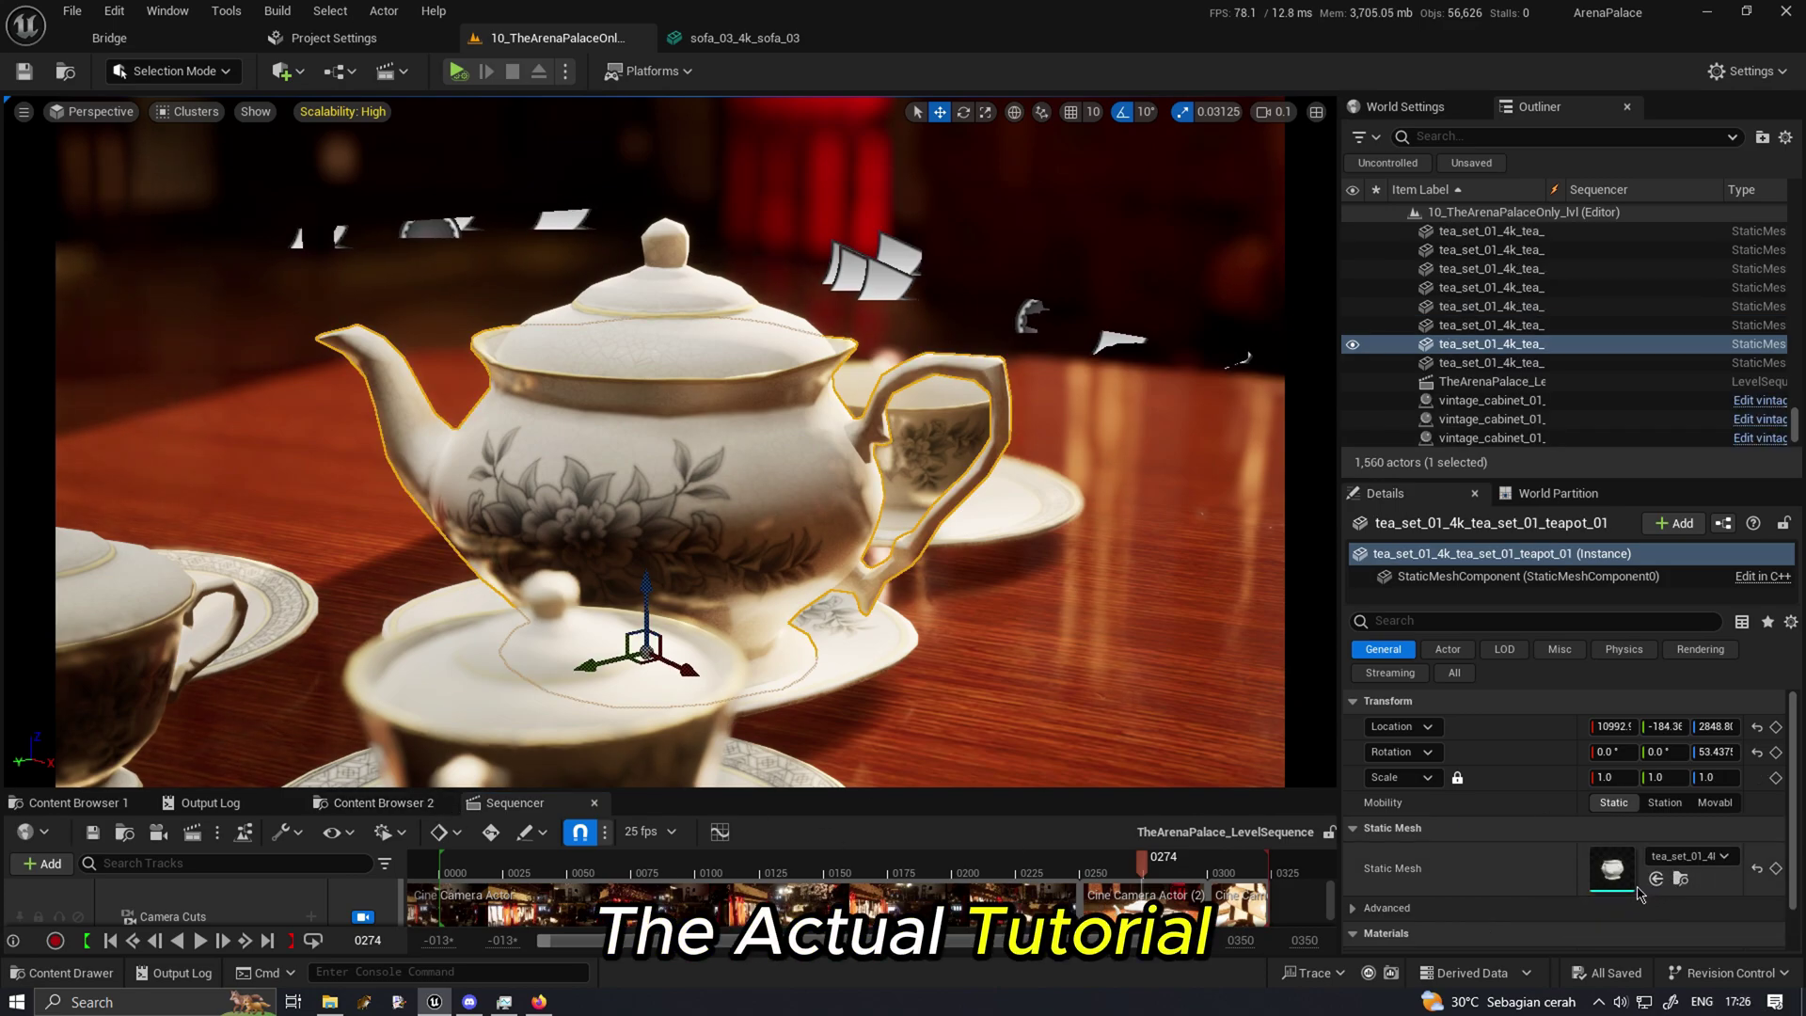
drag(1048, 794, 1048, 679)
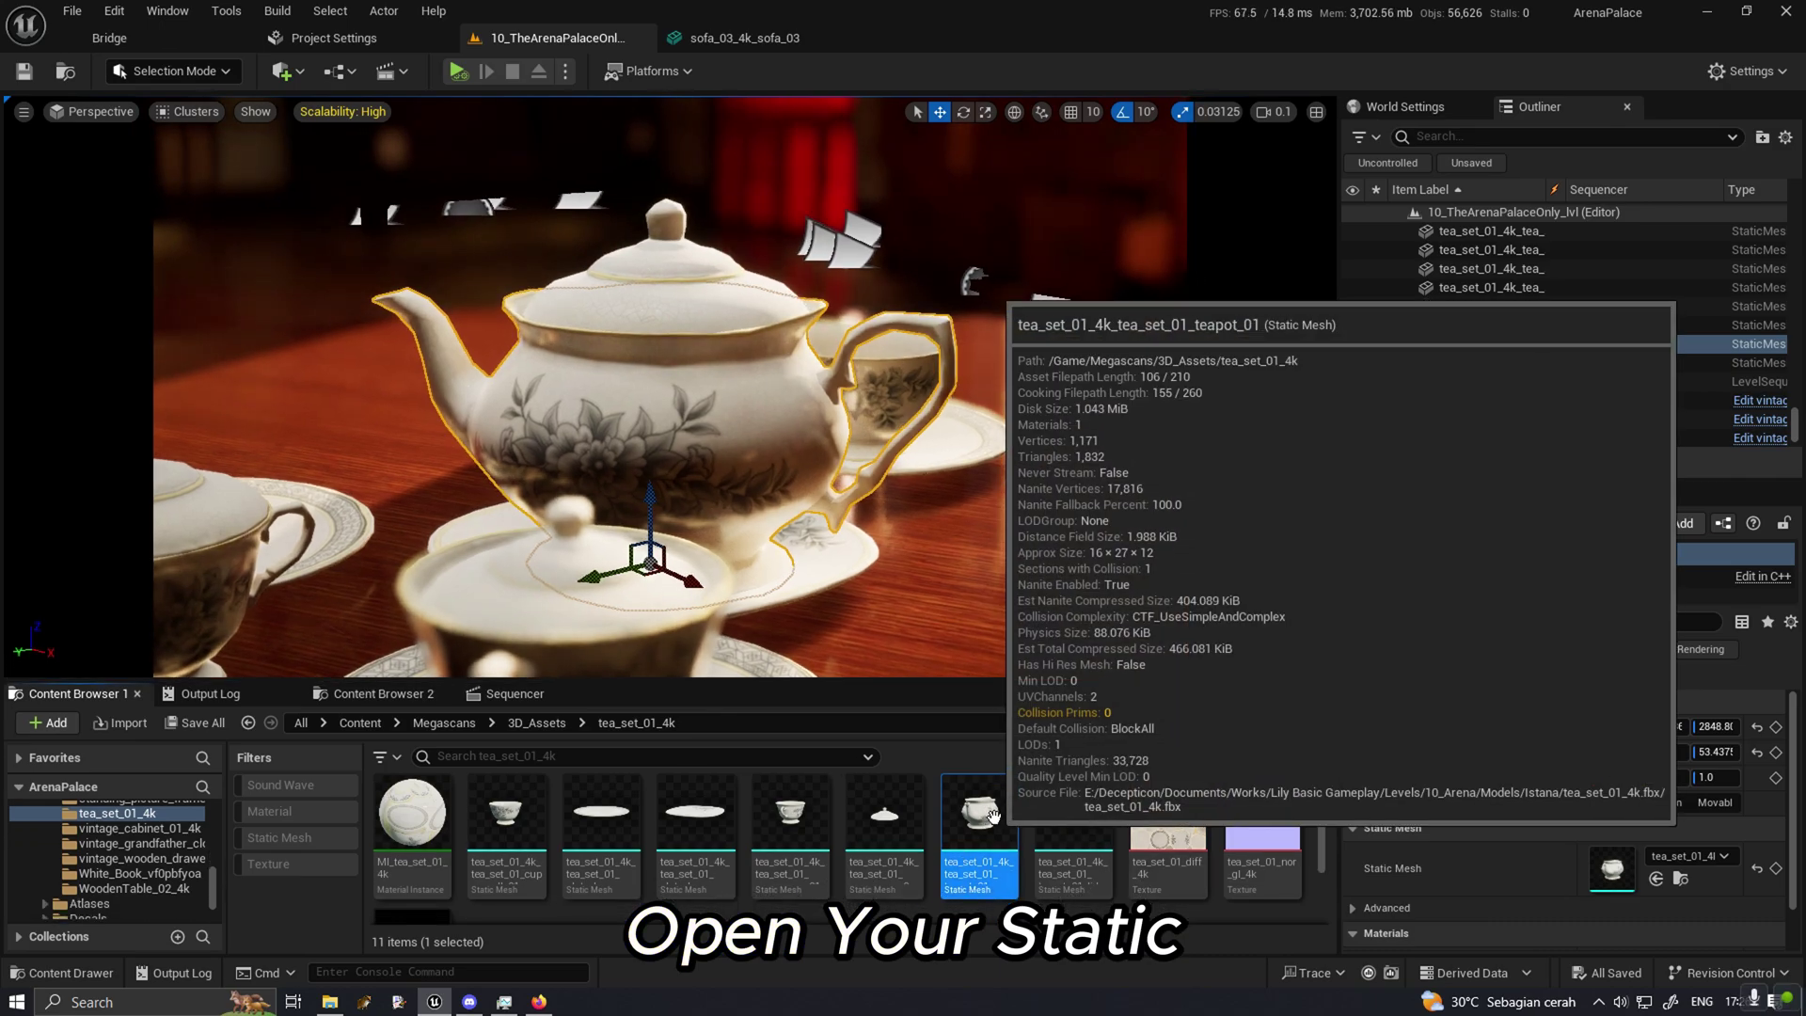
right_click(985, 818)
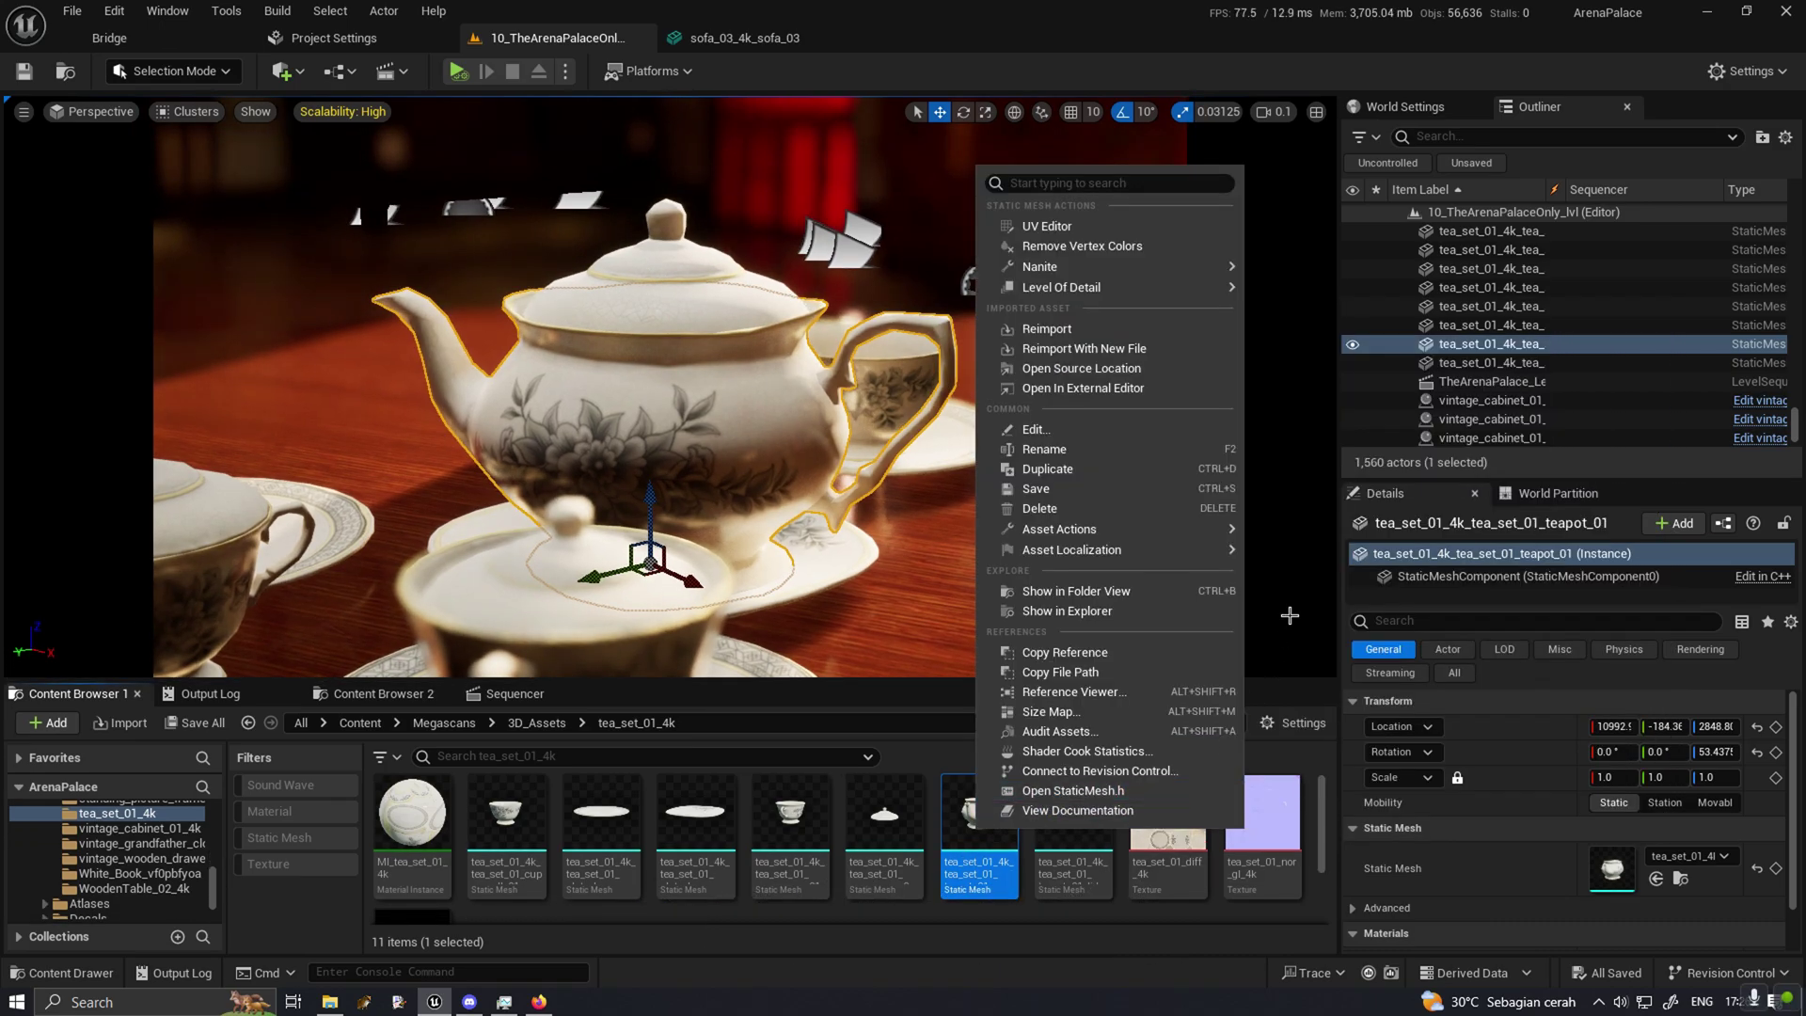
mouse_move(1223, 266)
click(1354, 332)
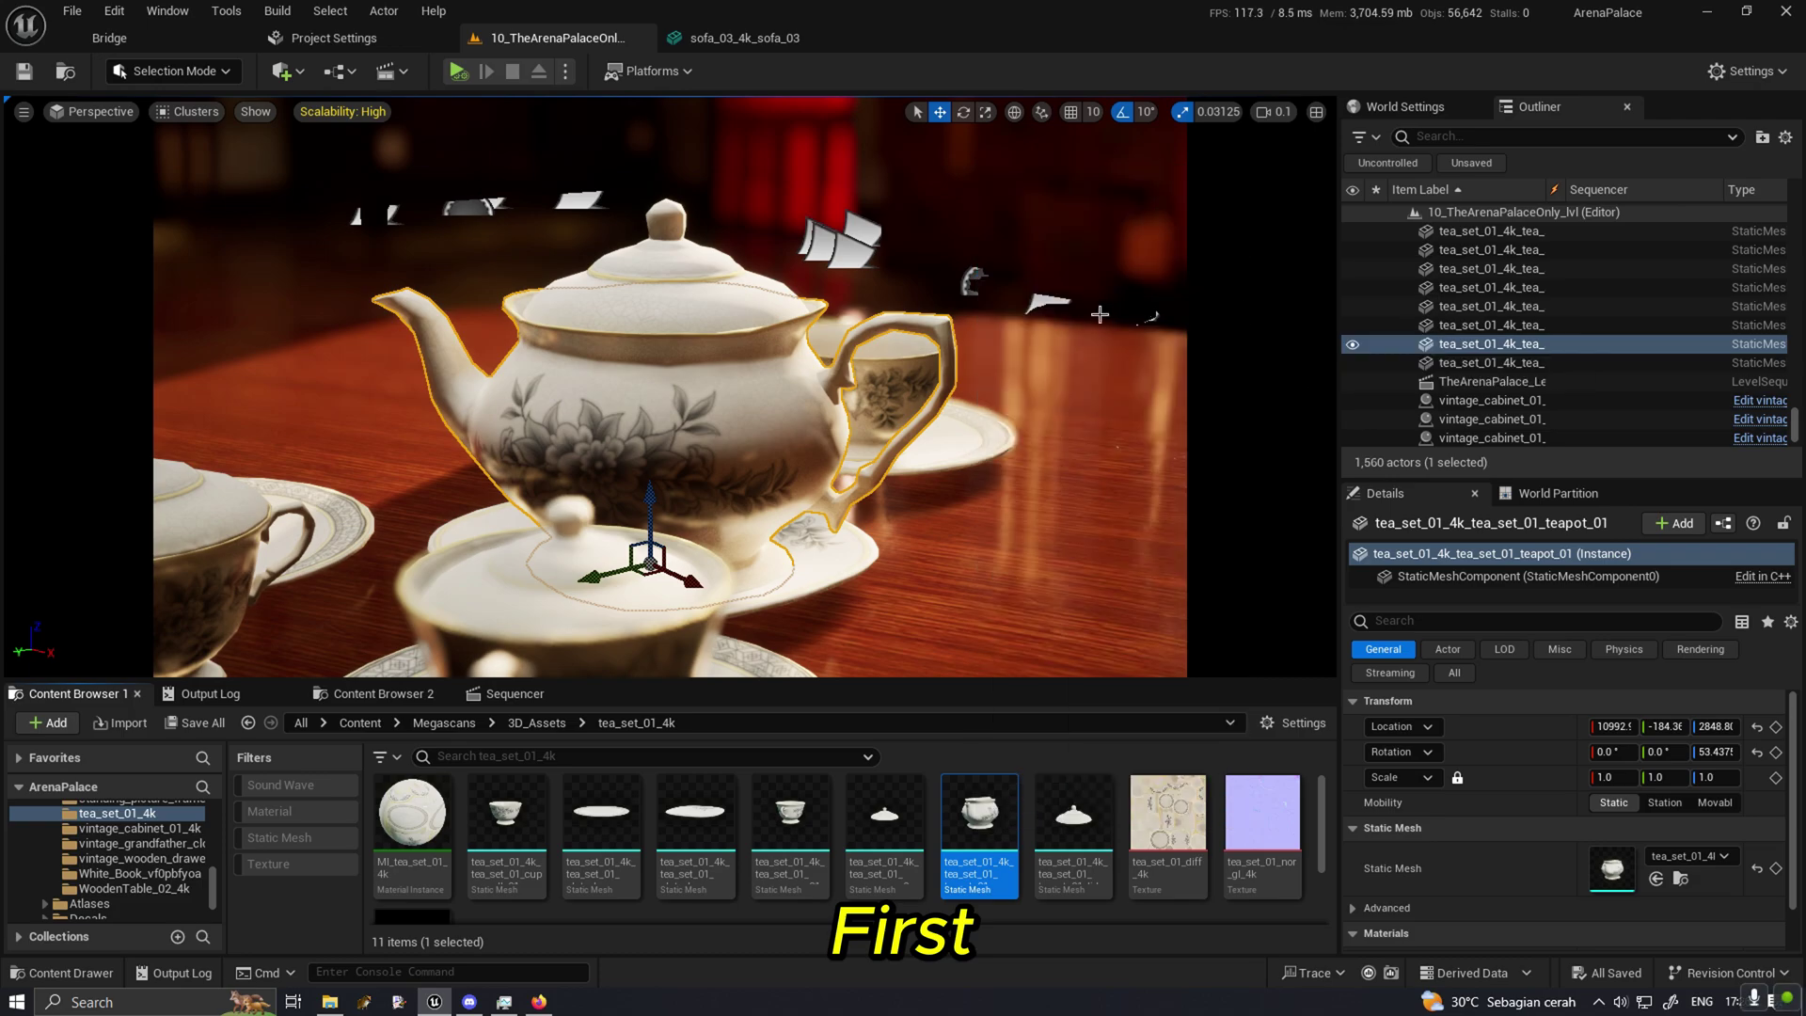
Display the level viewport in Wireframe view to examine the teapot's geometry.
click(191, 111)
click(235, 232)
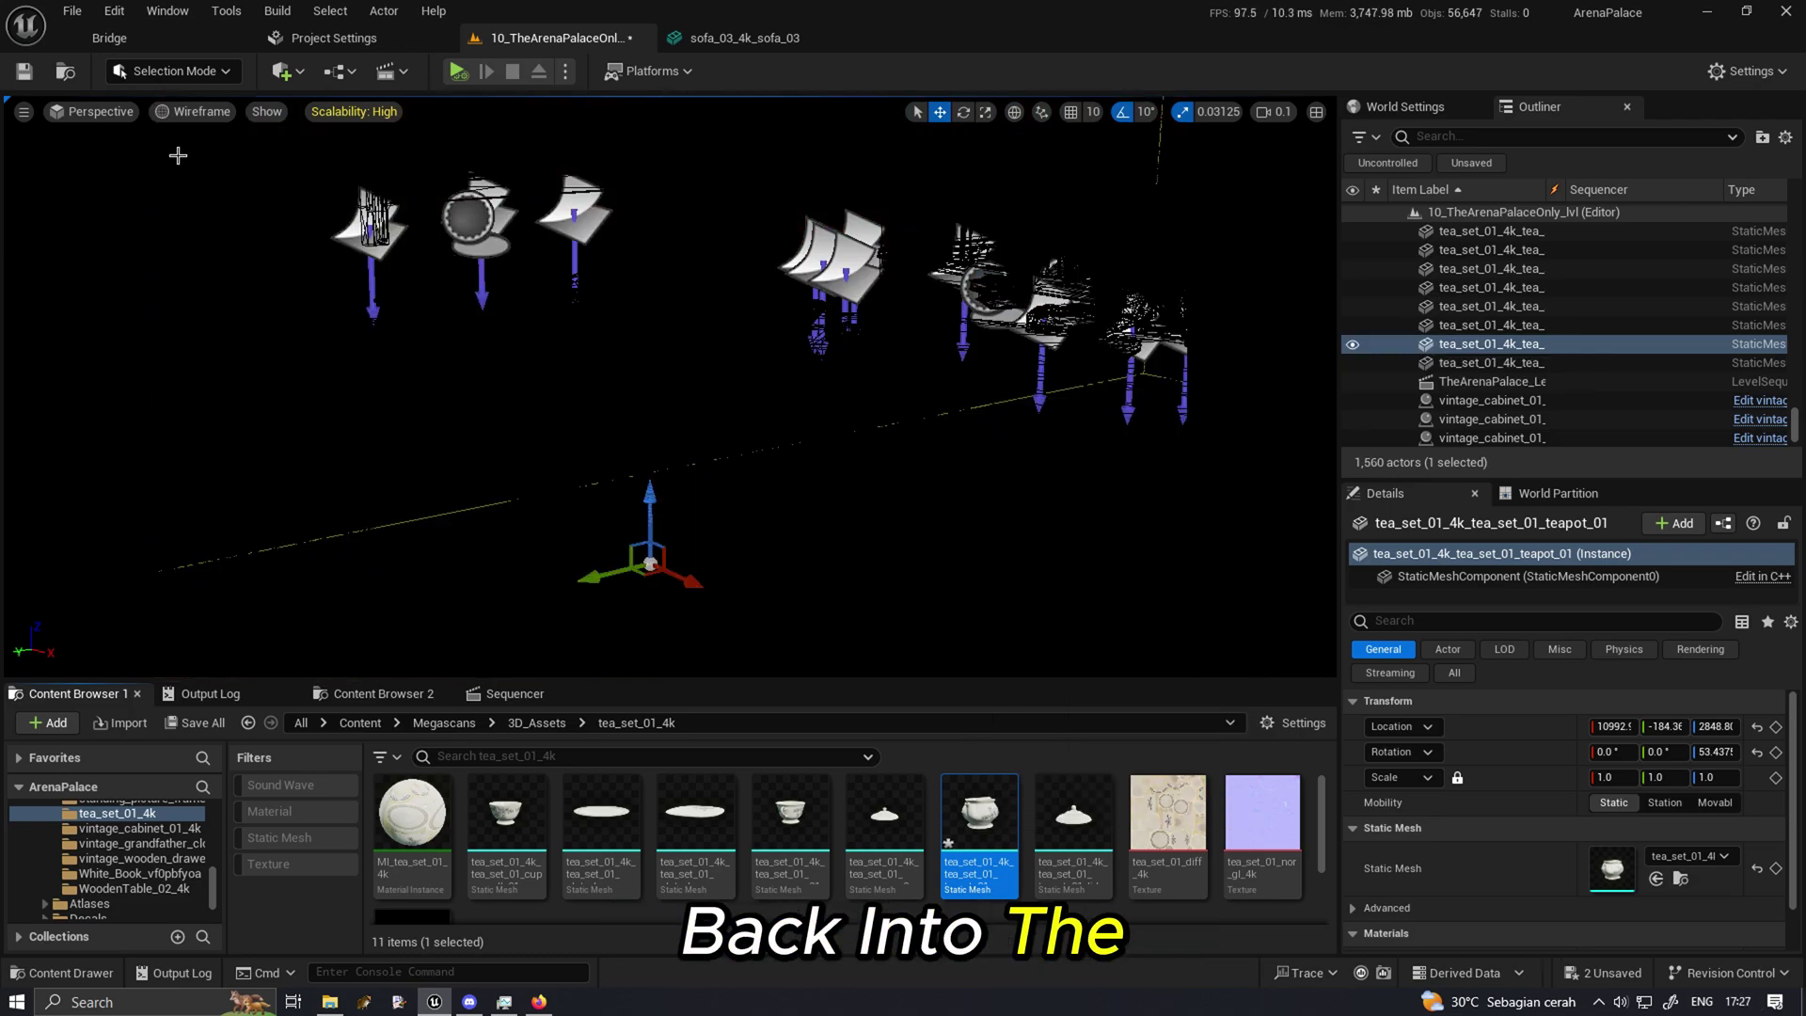
click(193, 116)
Re-enable Nanite on the teapot's static mesh to compare its fallback geometry in the wireframe view.
right_click(980, 835)
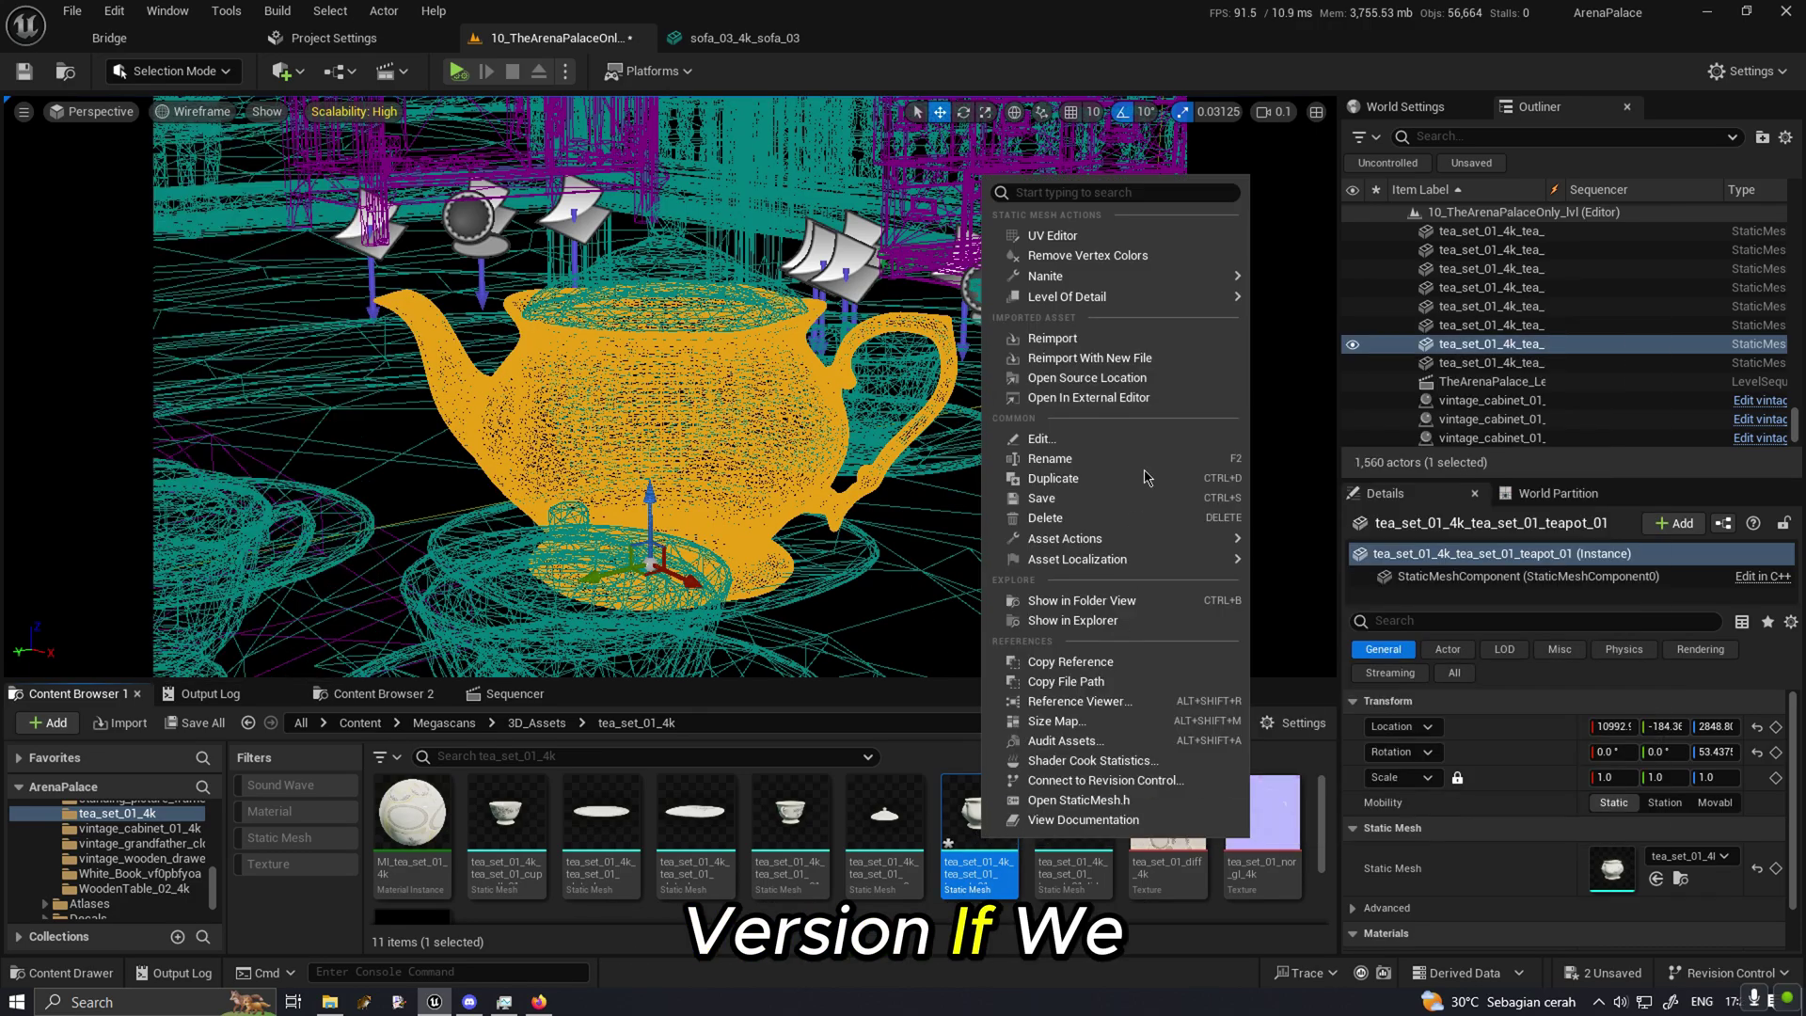
mouse_move(1044, 275)
click(1316, 287)
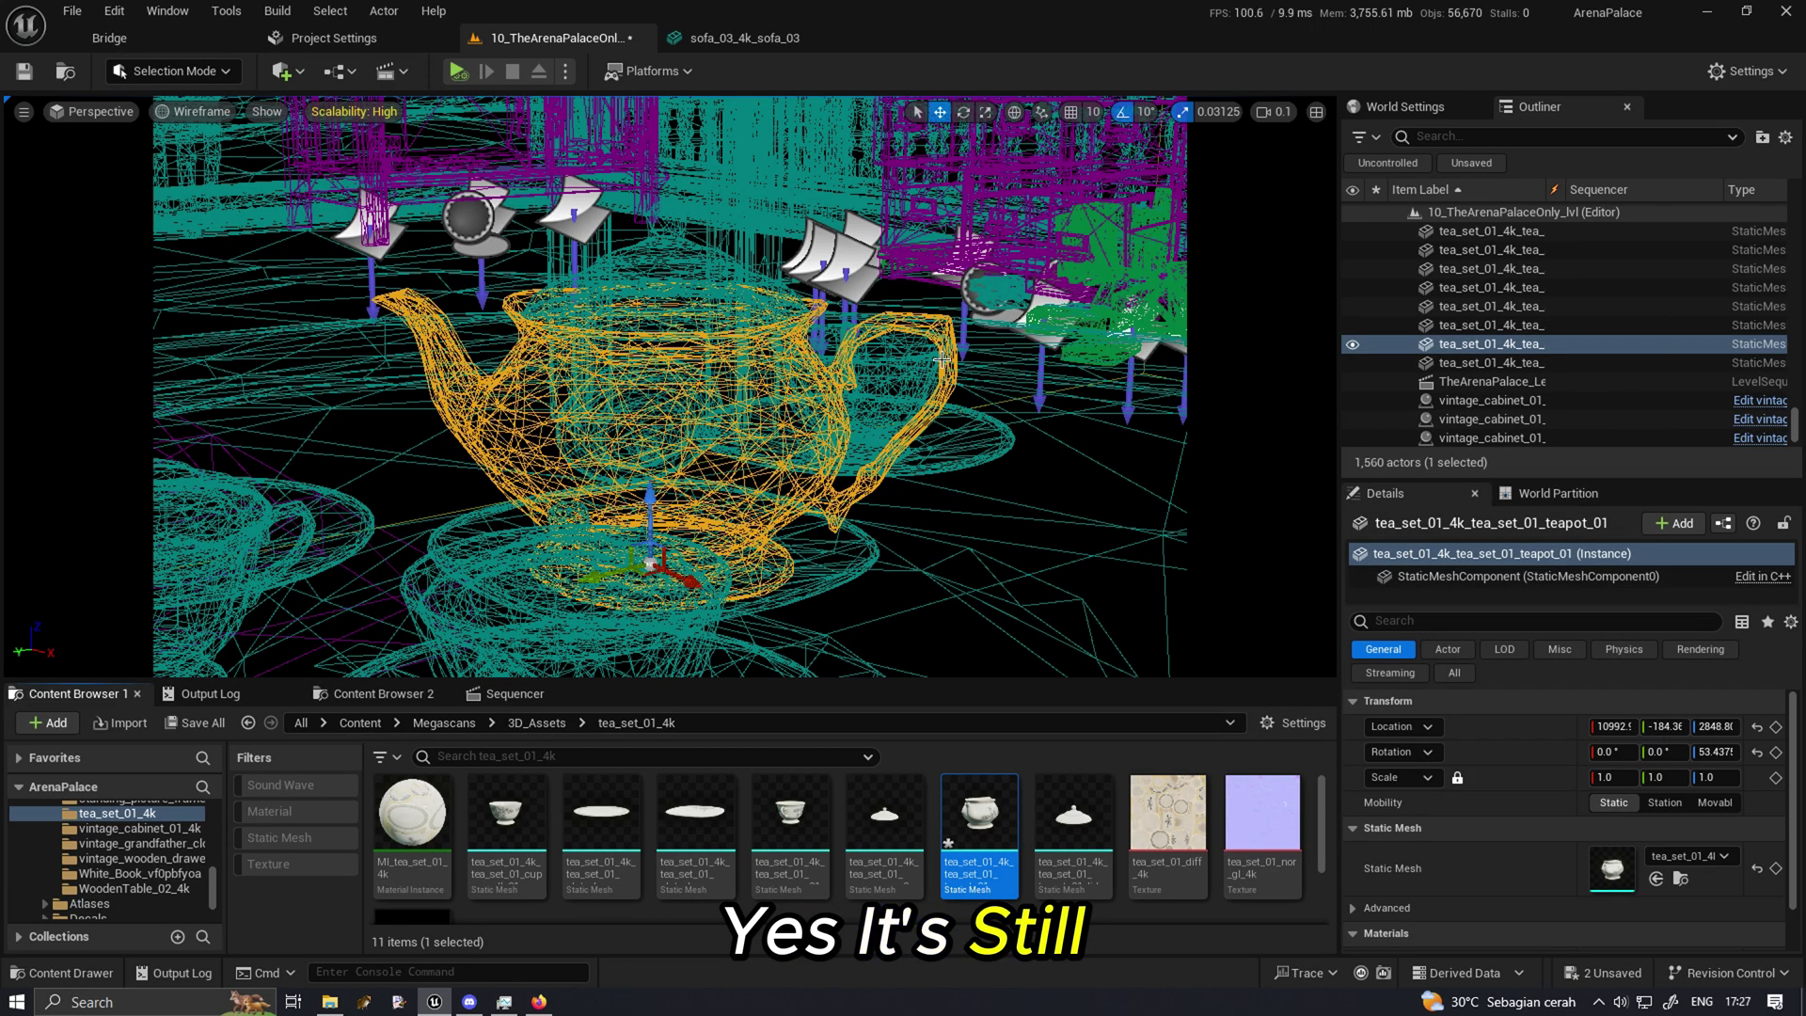
right_click(983, 828)
Return the level viewport to Lit view and disable Nanite on the teapot's static mesh.
click(202, 112)
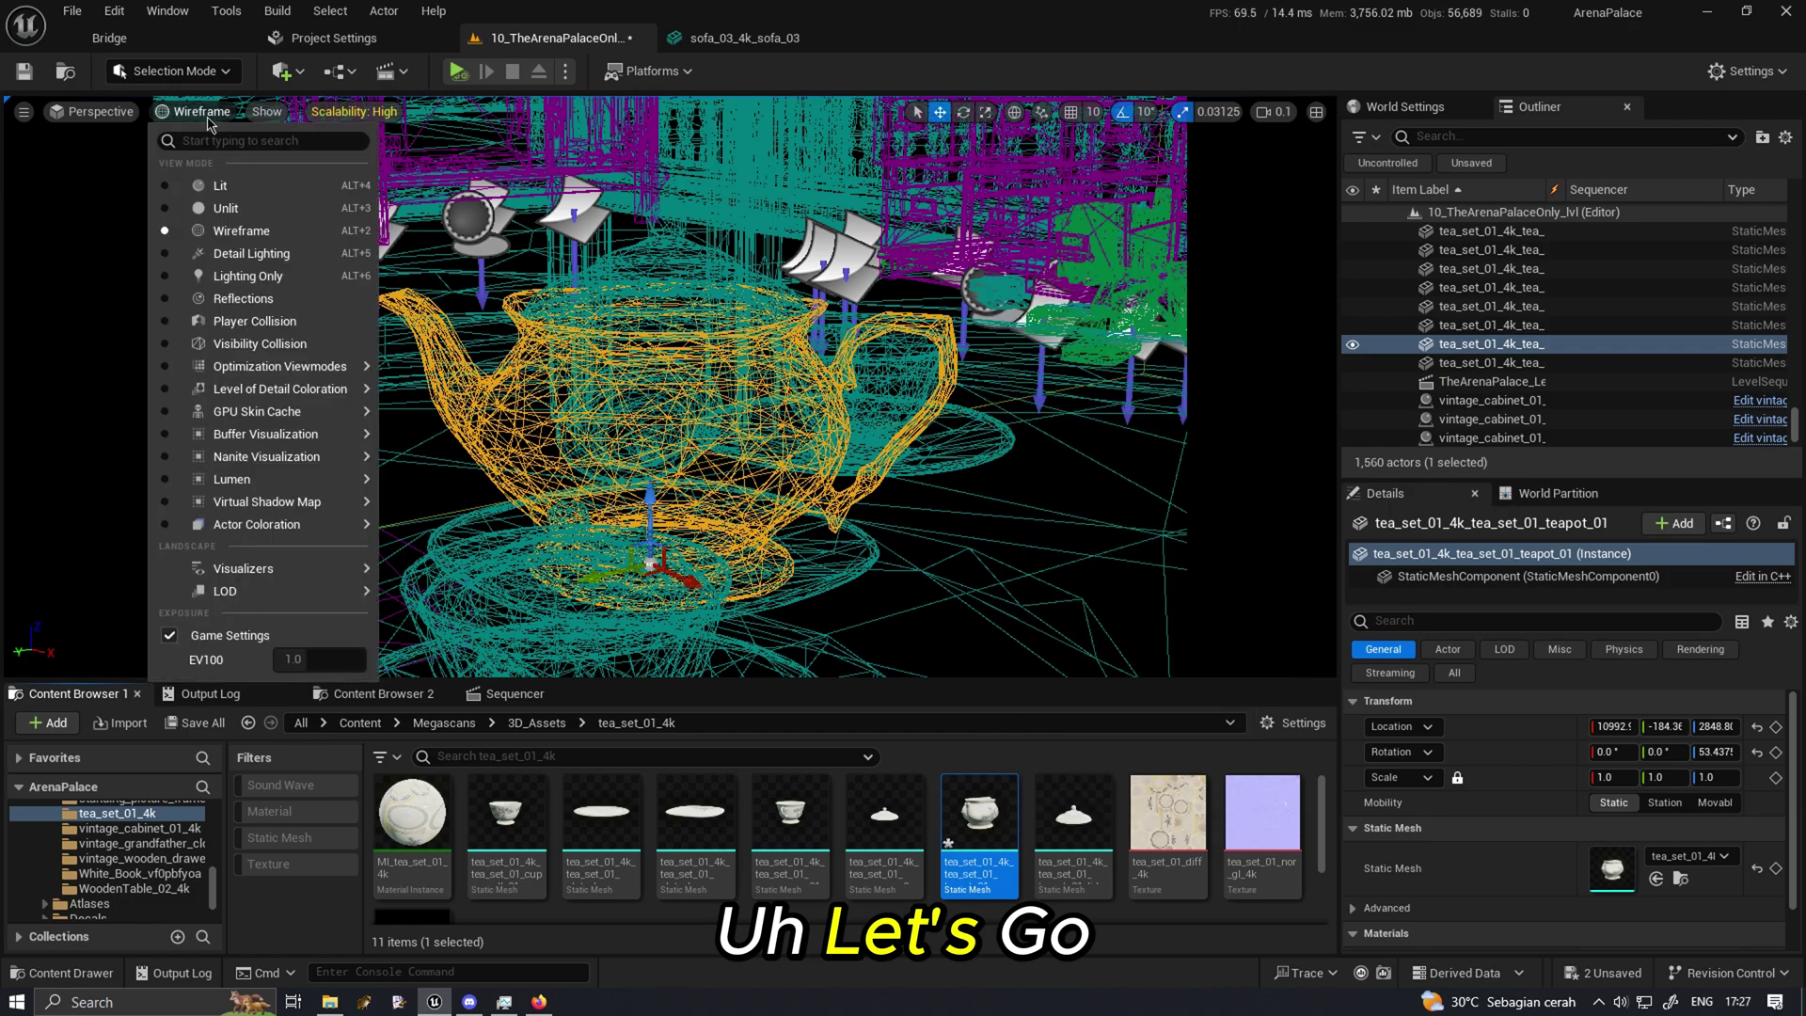
click(226, 185)
right_click(961, 816)
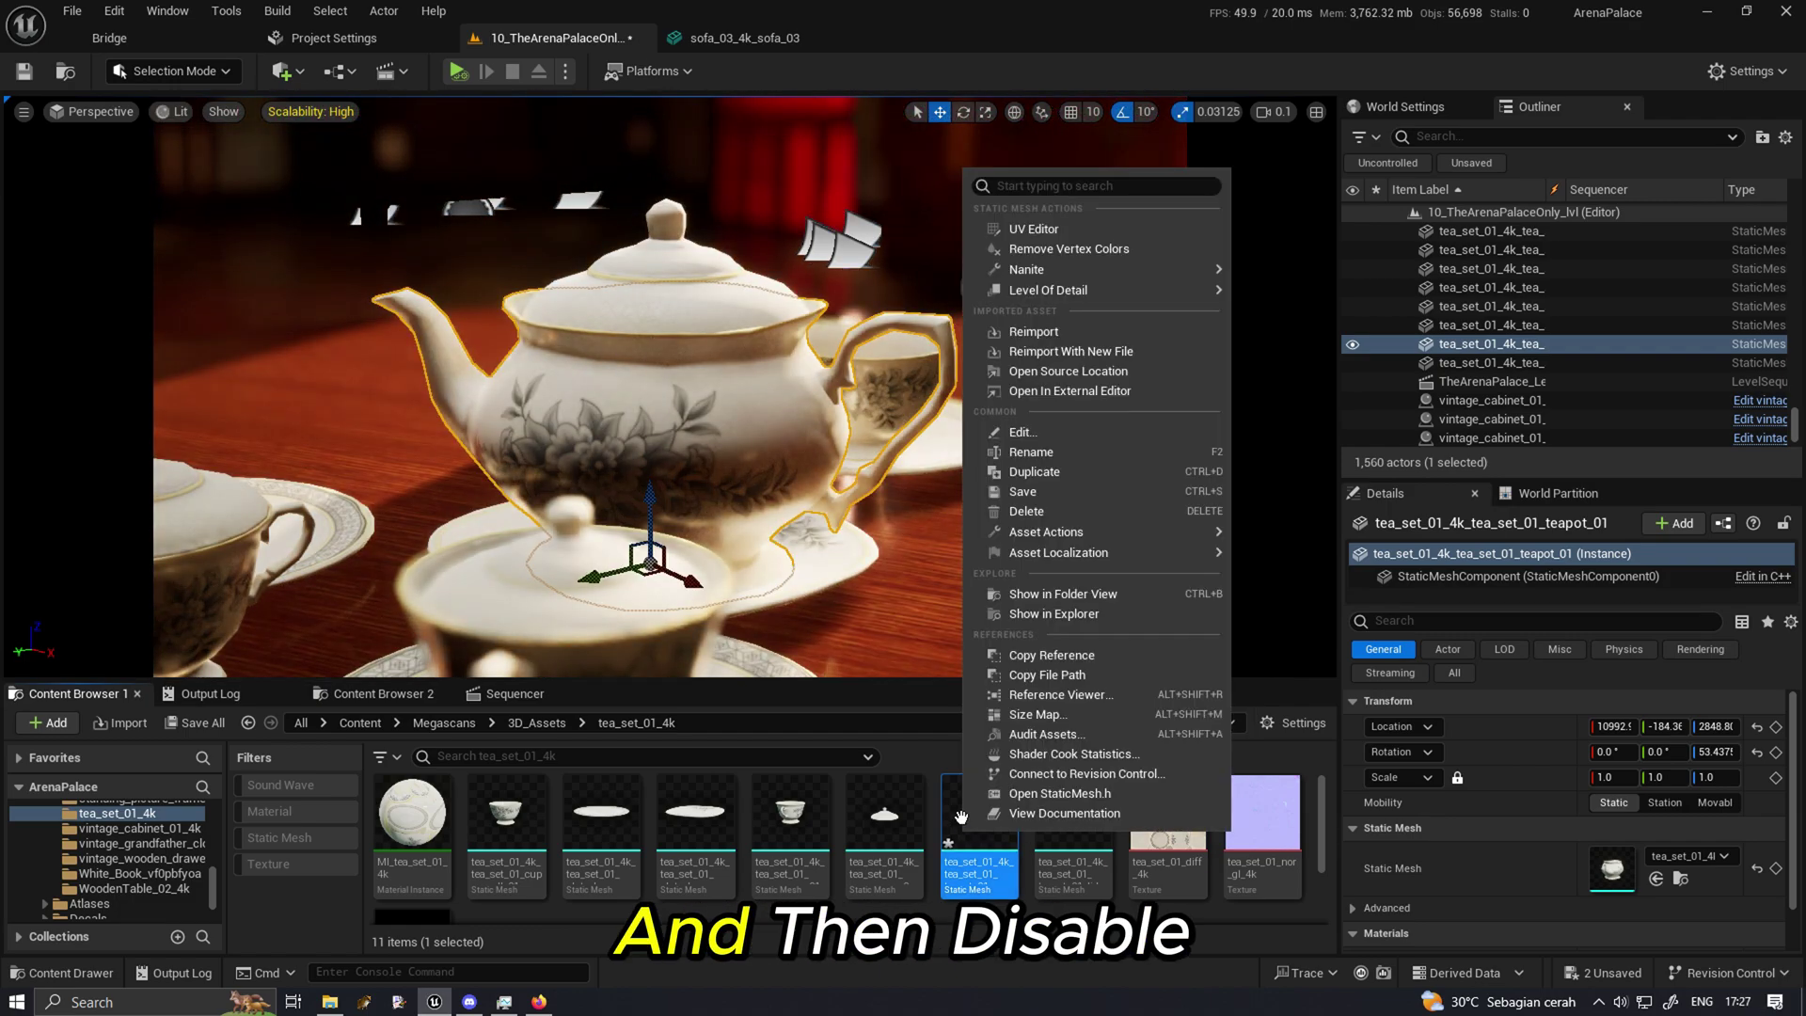
mouse_move(1035, 270)
click(1326, 336)
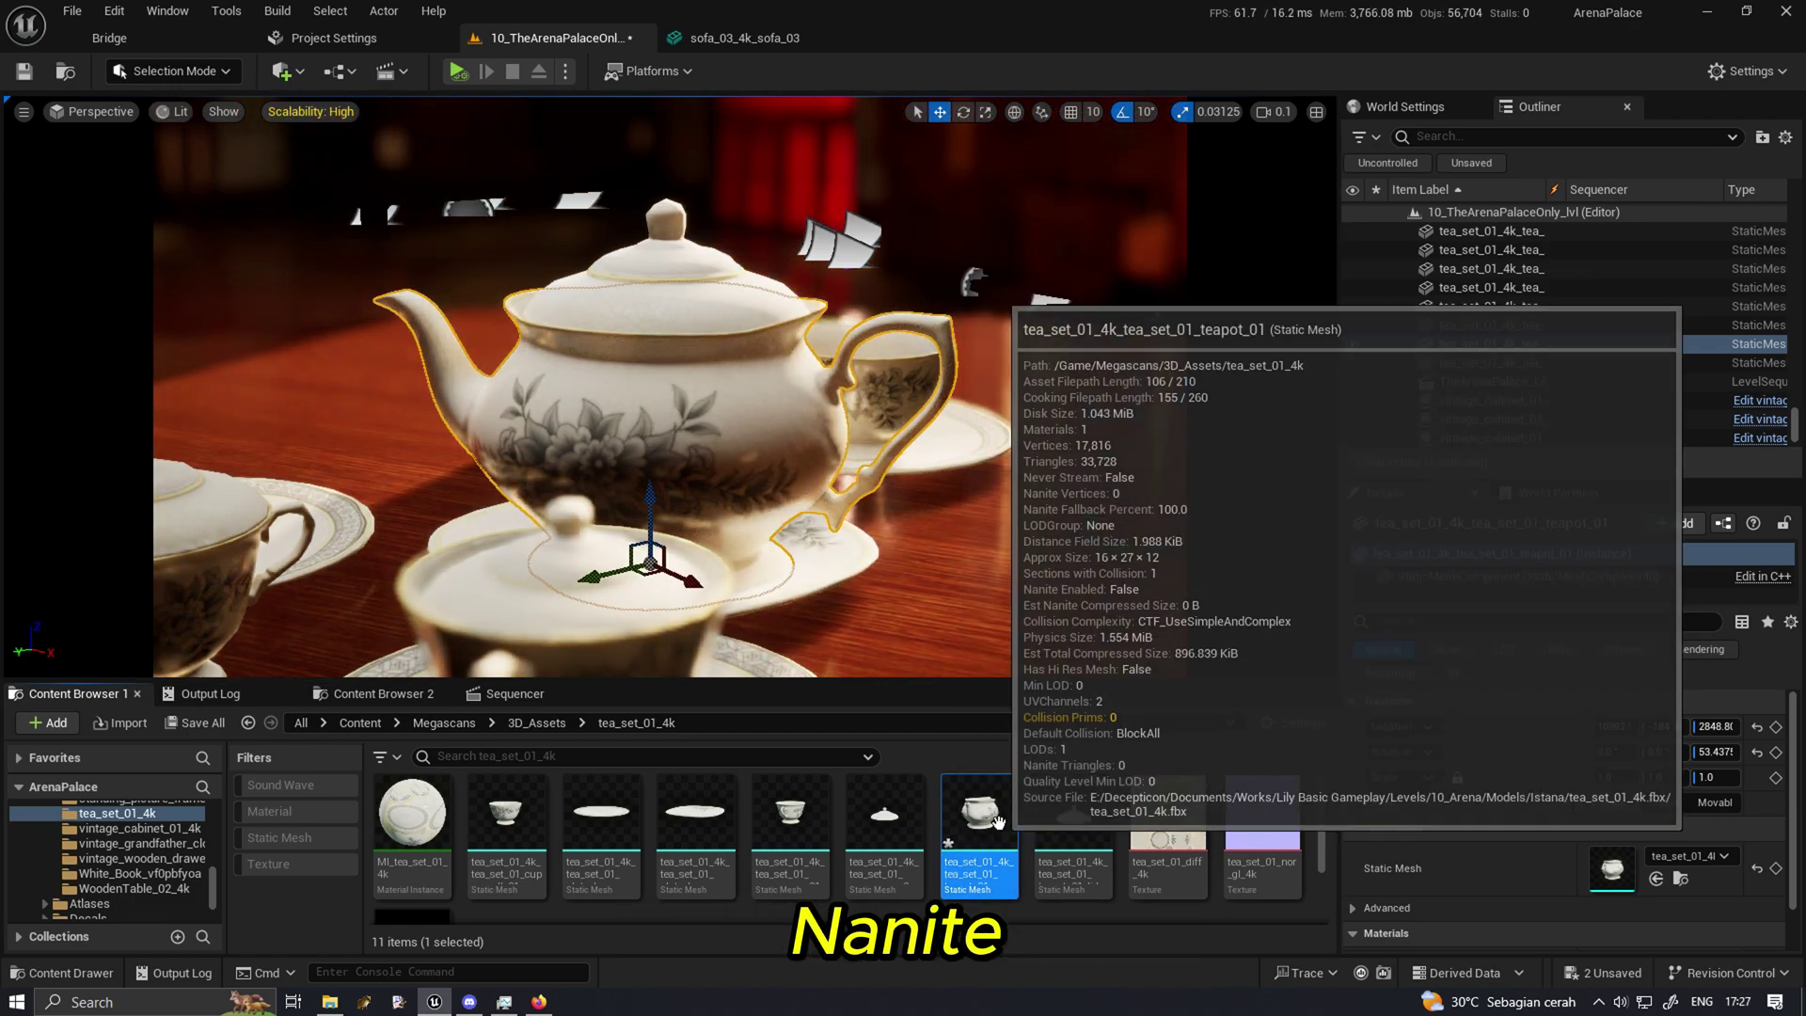
Open the teapot's static mesh editor, dock it beside the other editors, and frame the mesh in its preview.
double_click(997, 823)
drag(530, 478, 952, 39)
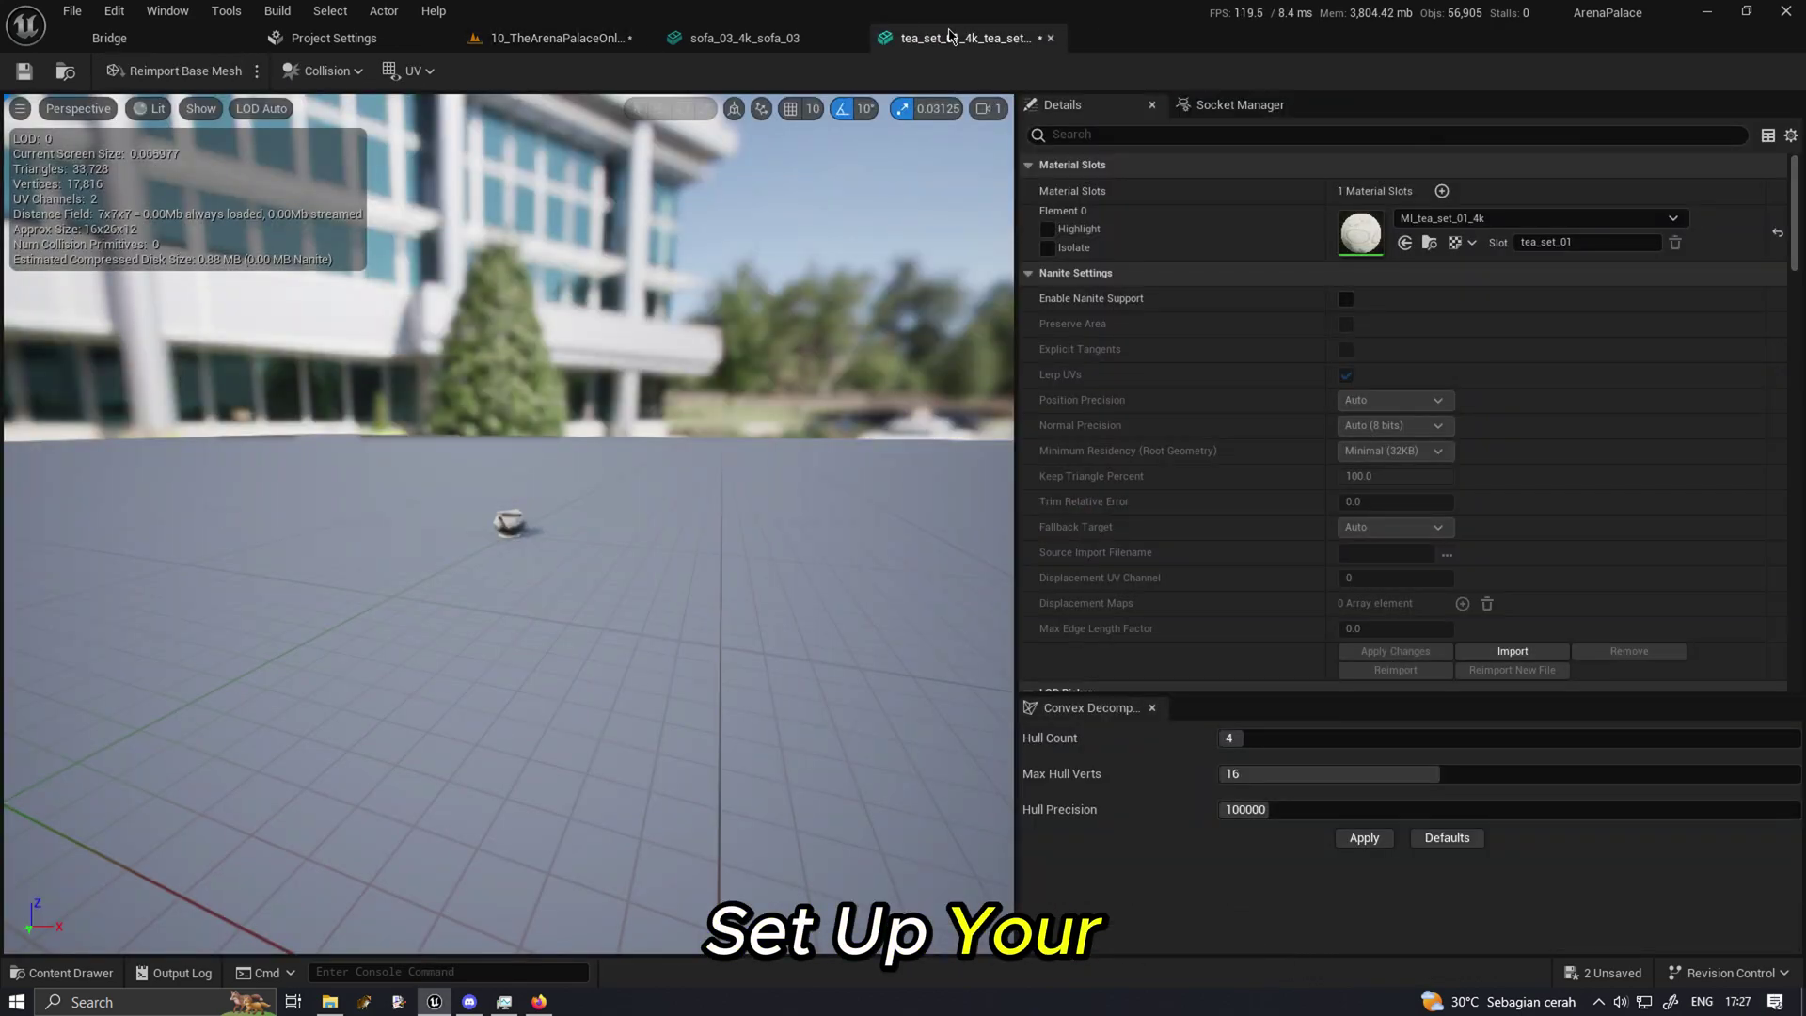
key(f)
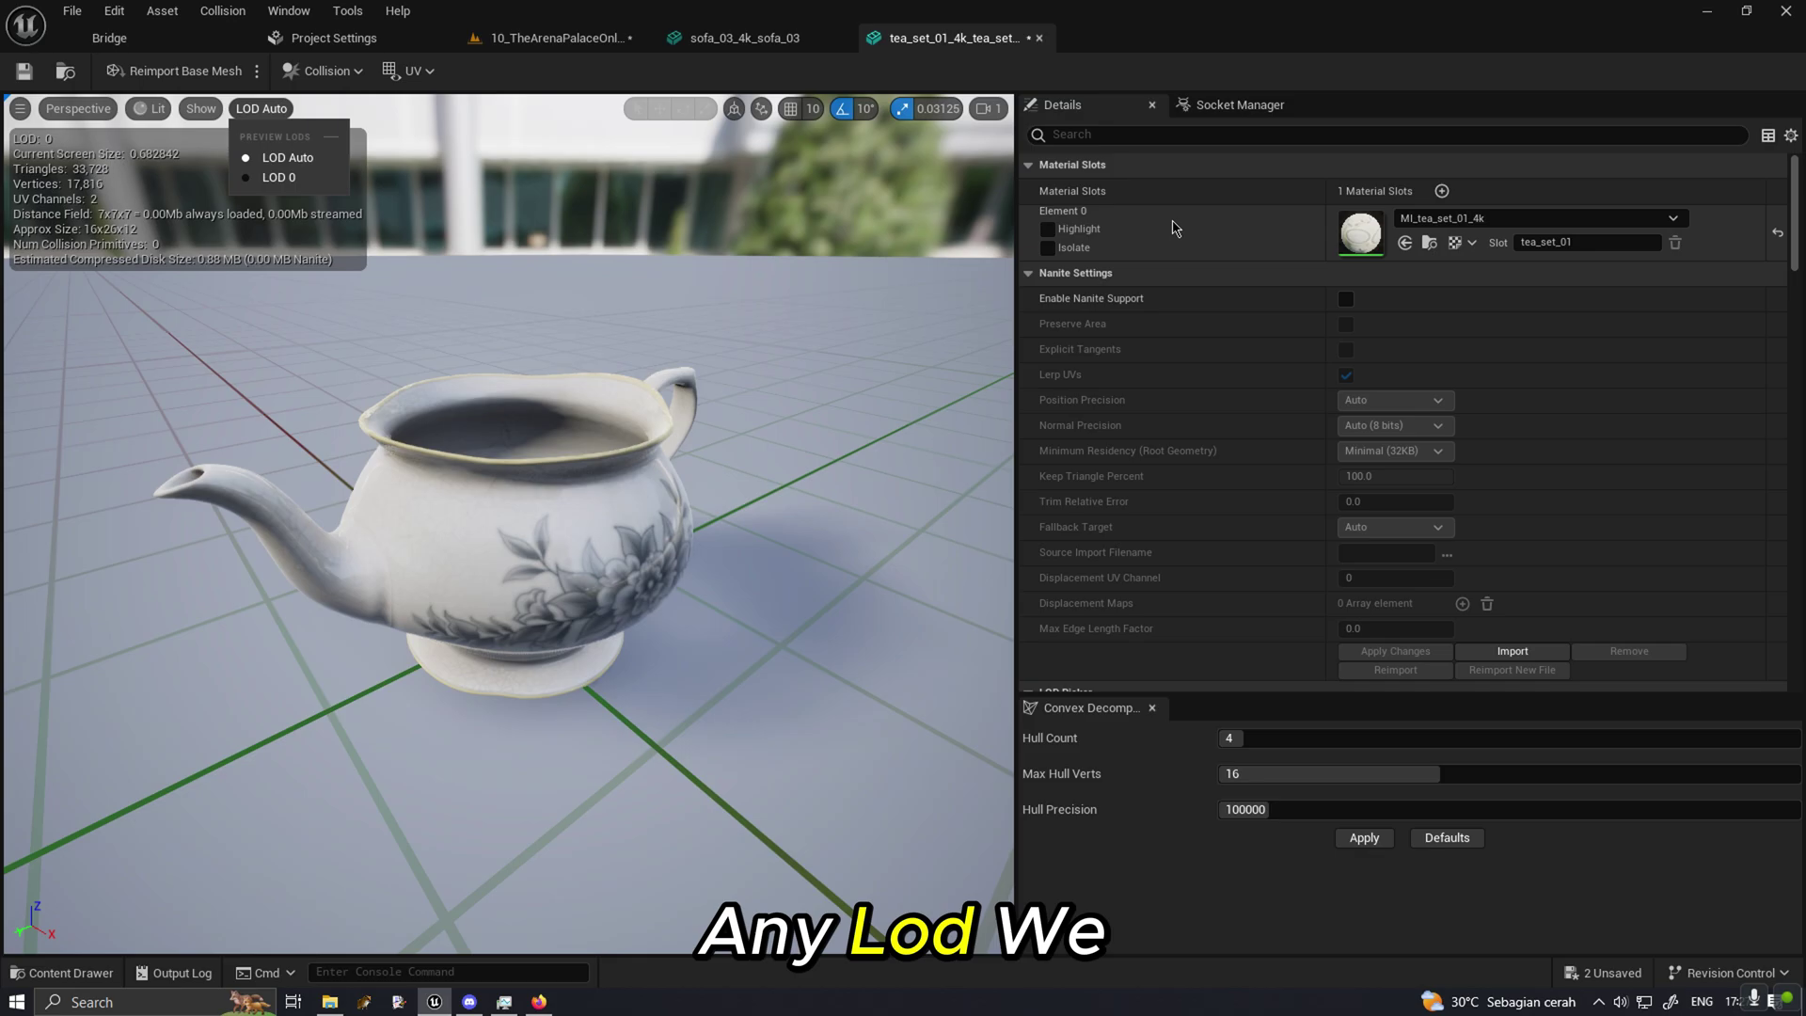
Filter the mesh details for "group" and set the LOD Group to HighDetail, accepting the overwrite of current settings.
click(1099, 134)
text(group)
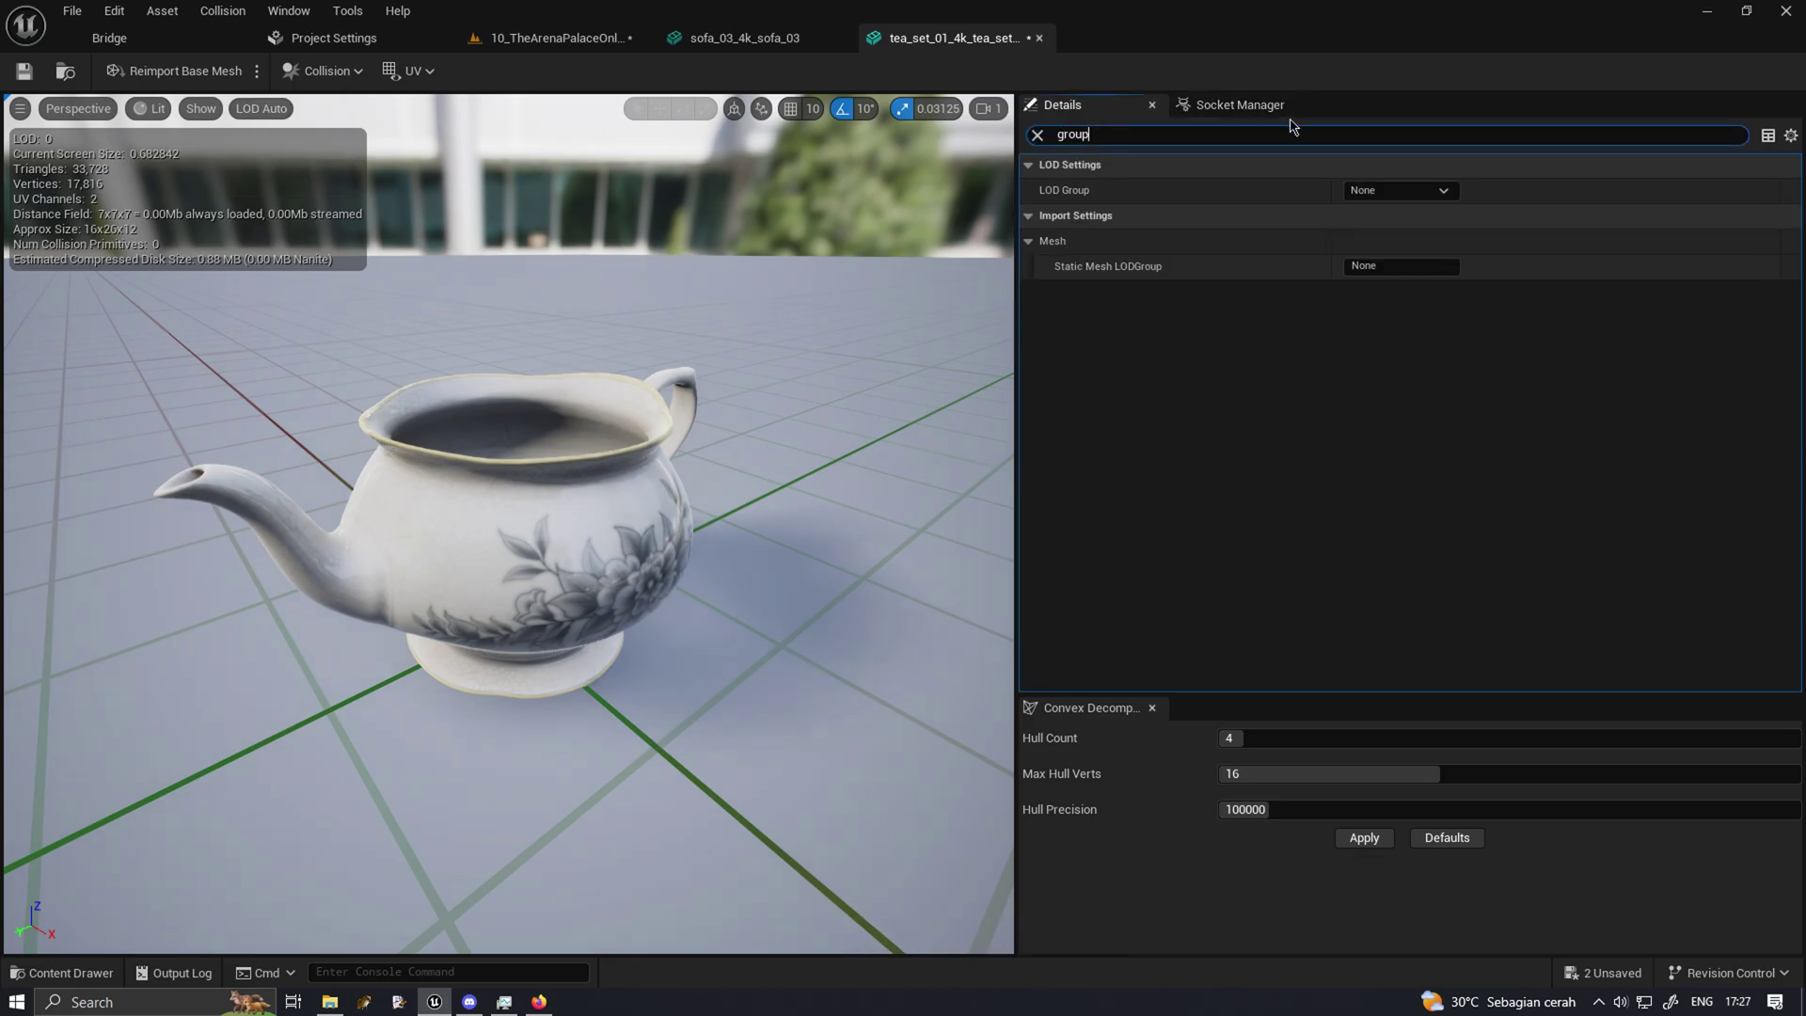
click(1398, 190)
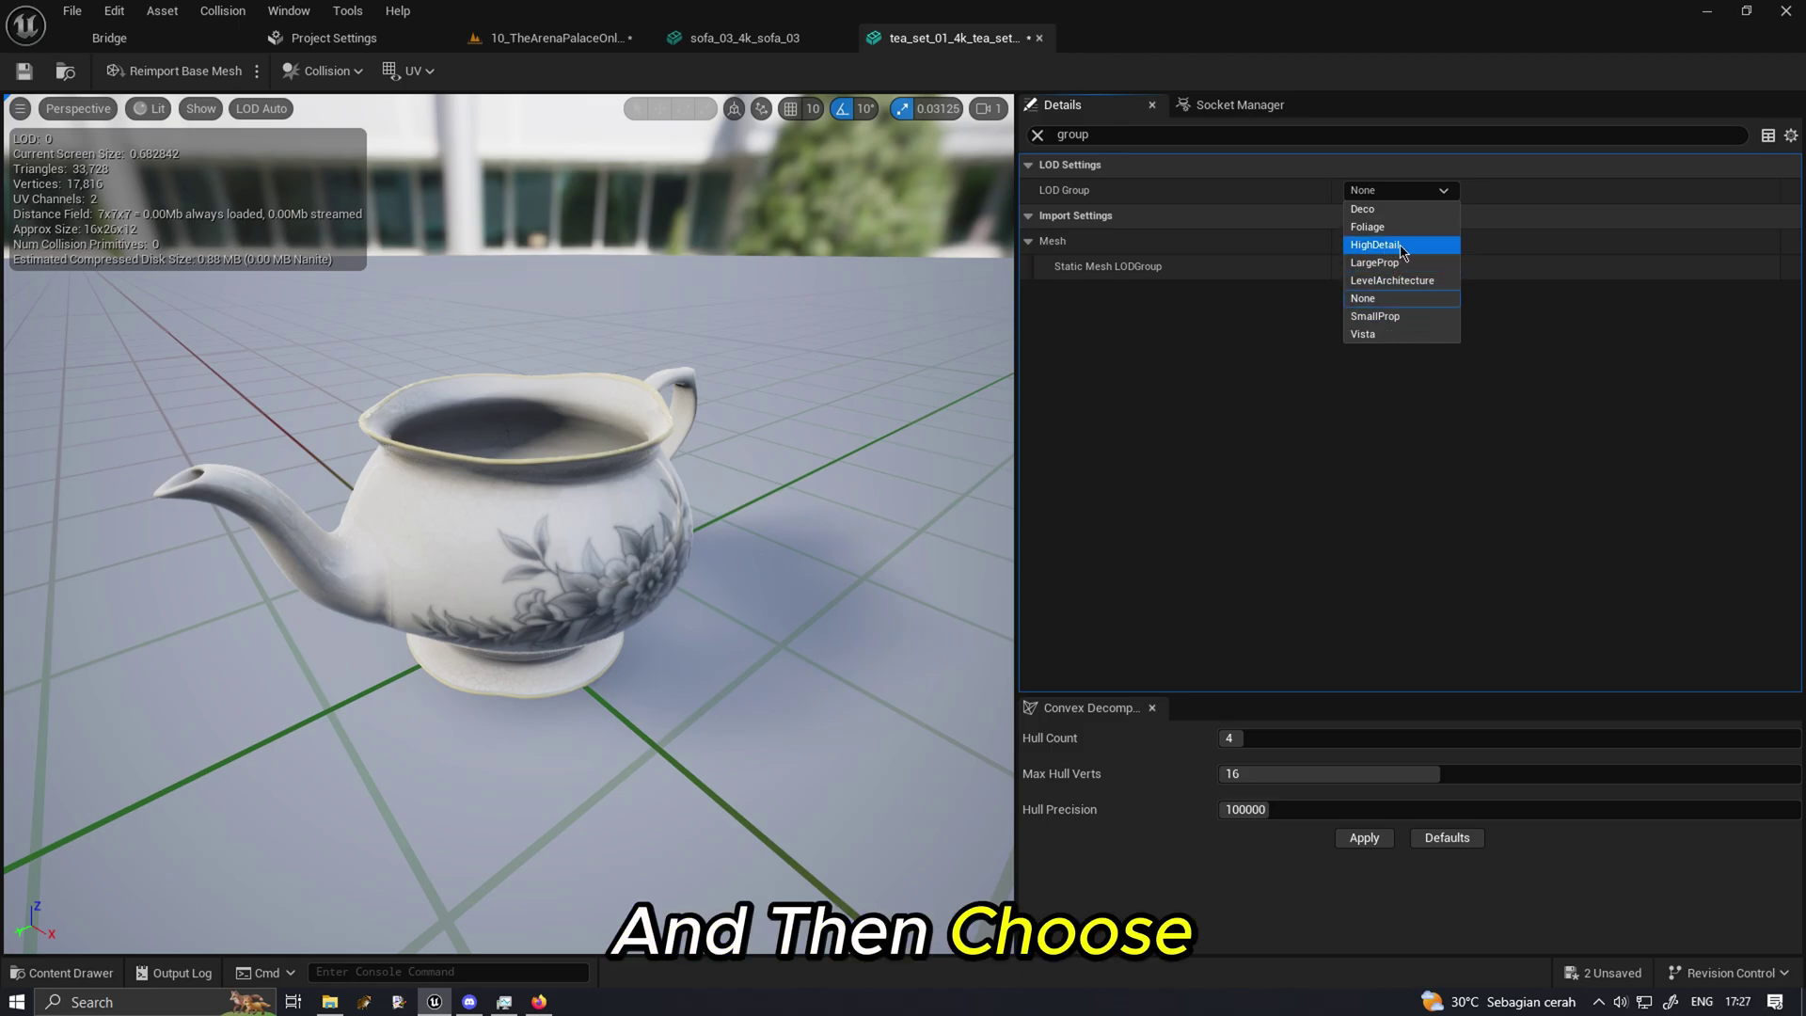
click(1429, 246)
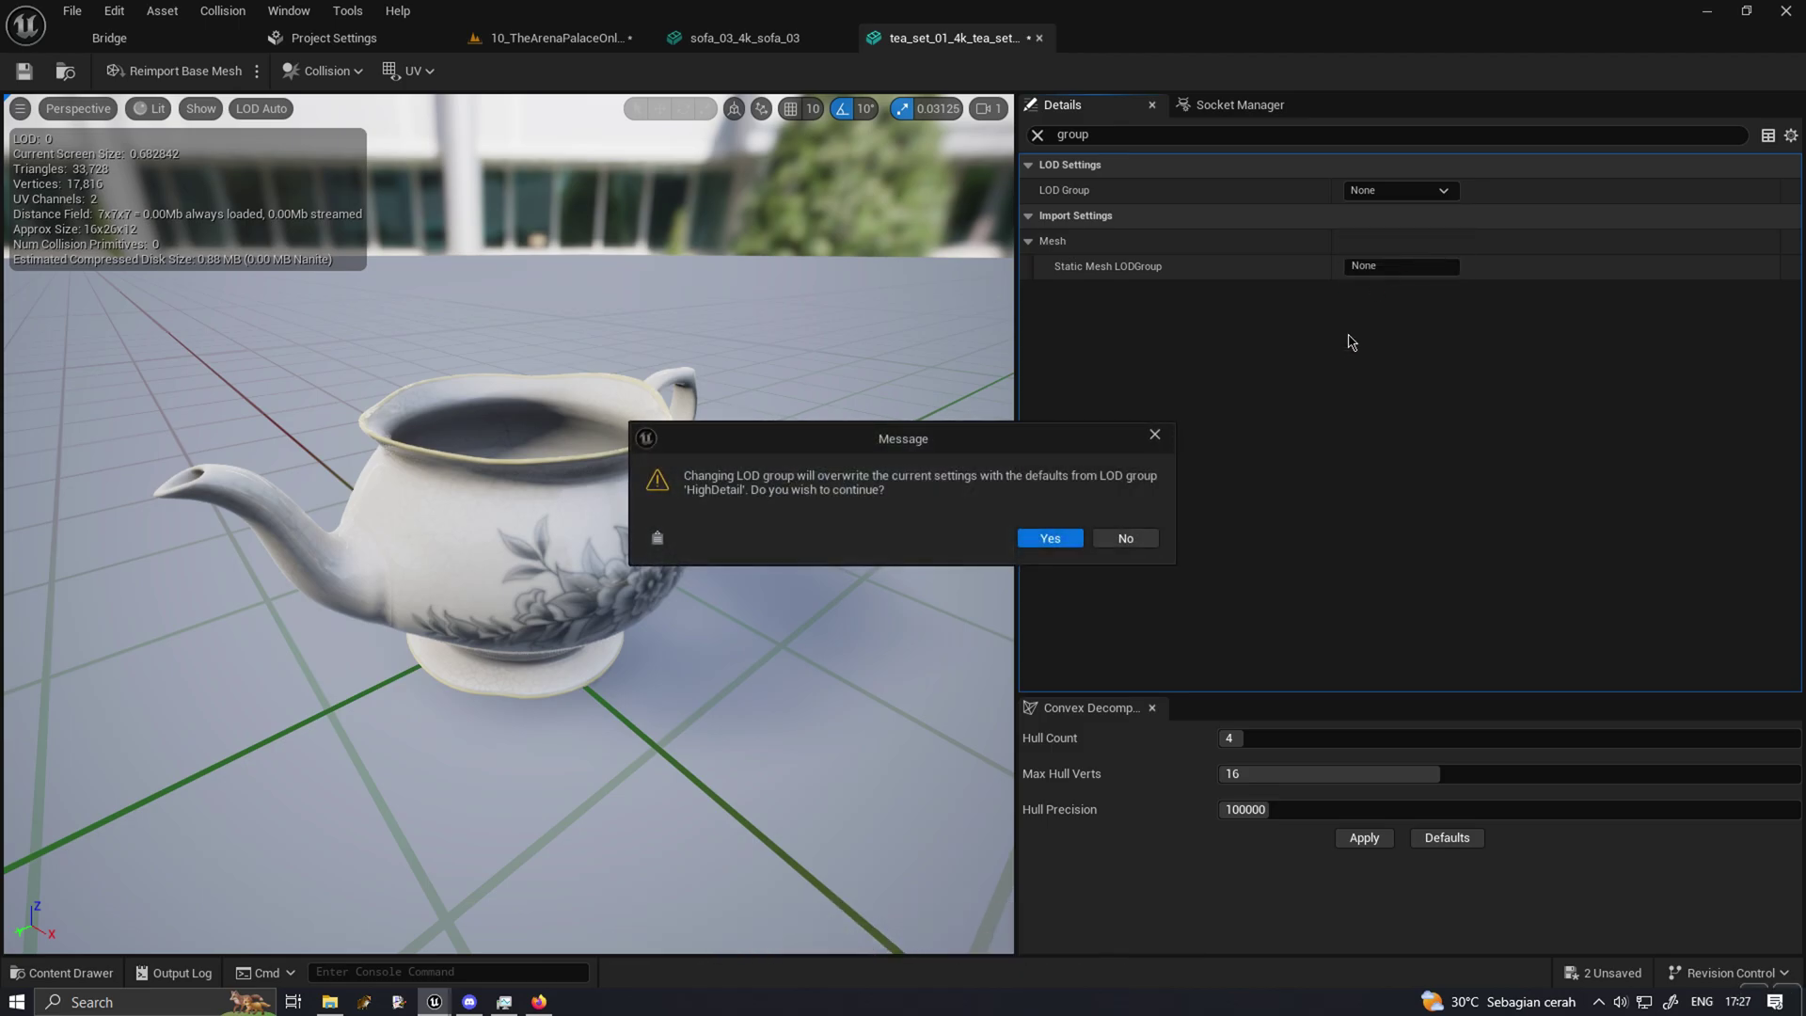
click(1048, 540)
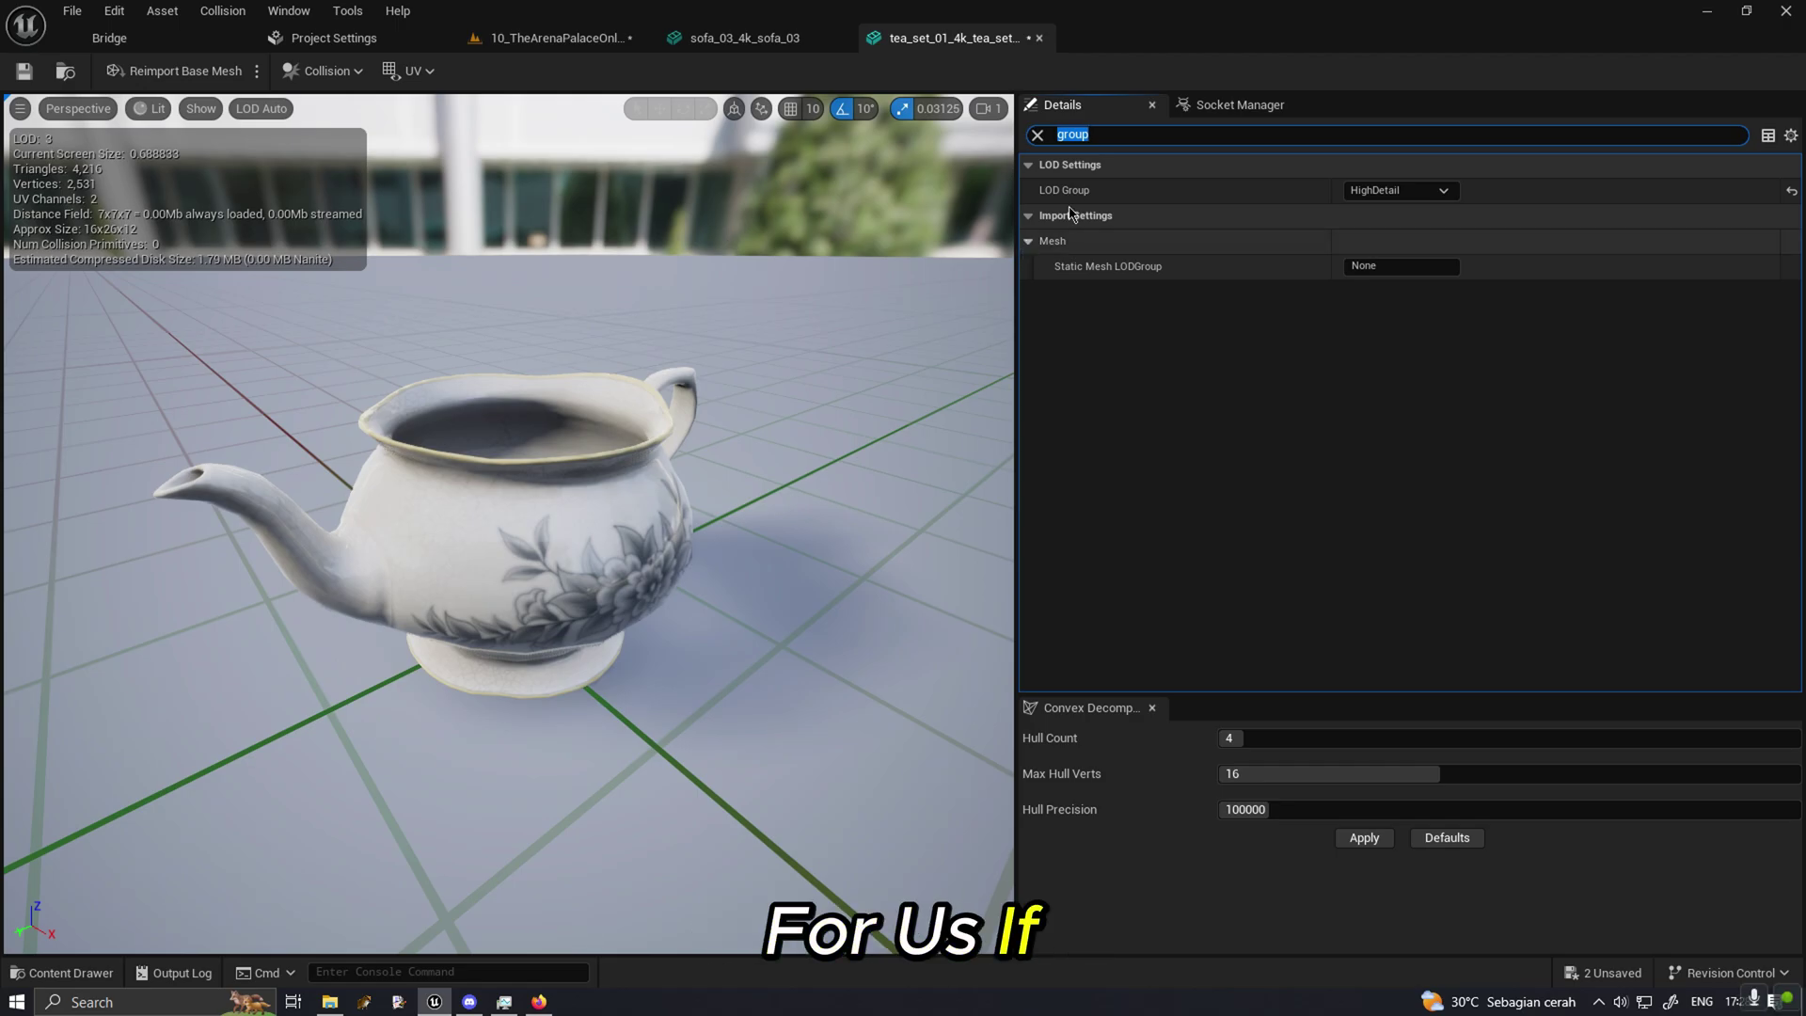
Clear the details filter, collapse Material Slots and Nanite Settings, and check the LODs available for the teapot.
key(BackSpace)
click(1028, 165)
click(1028, 190)
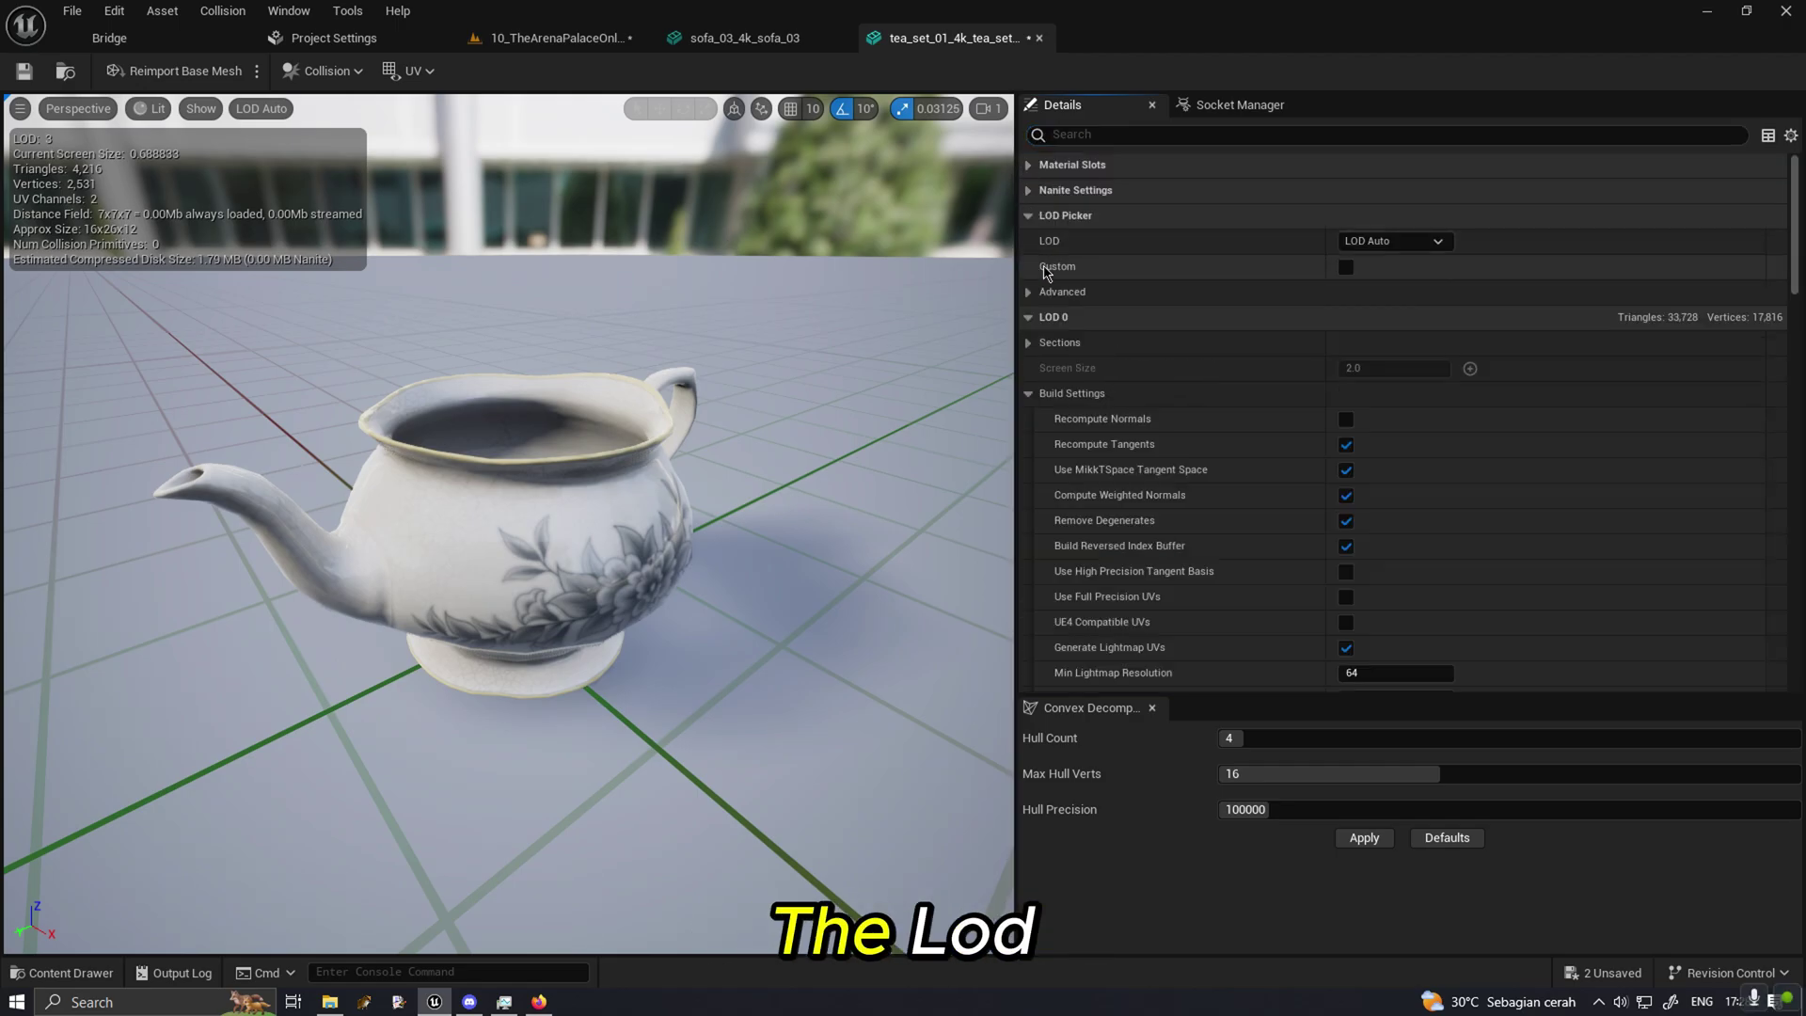
click(1343, 242)
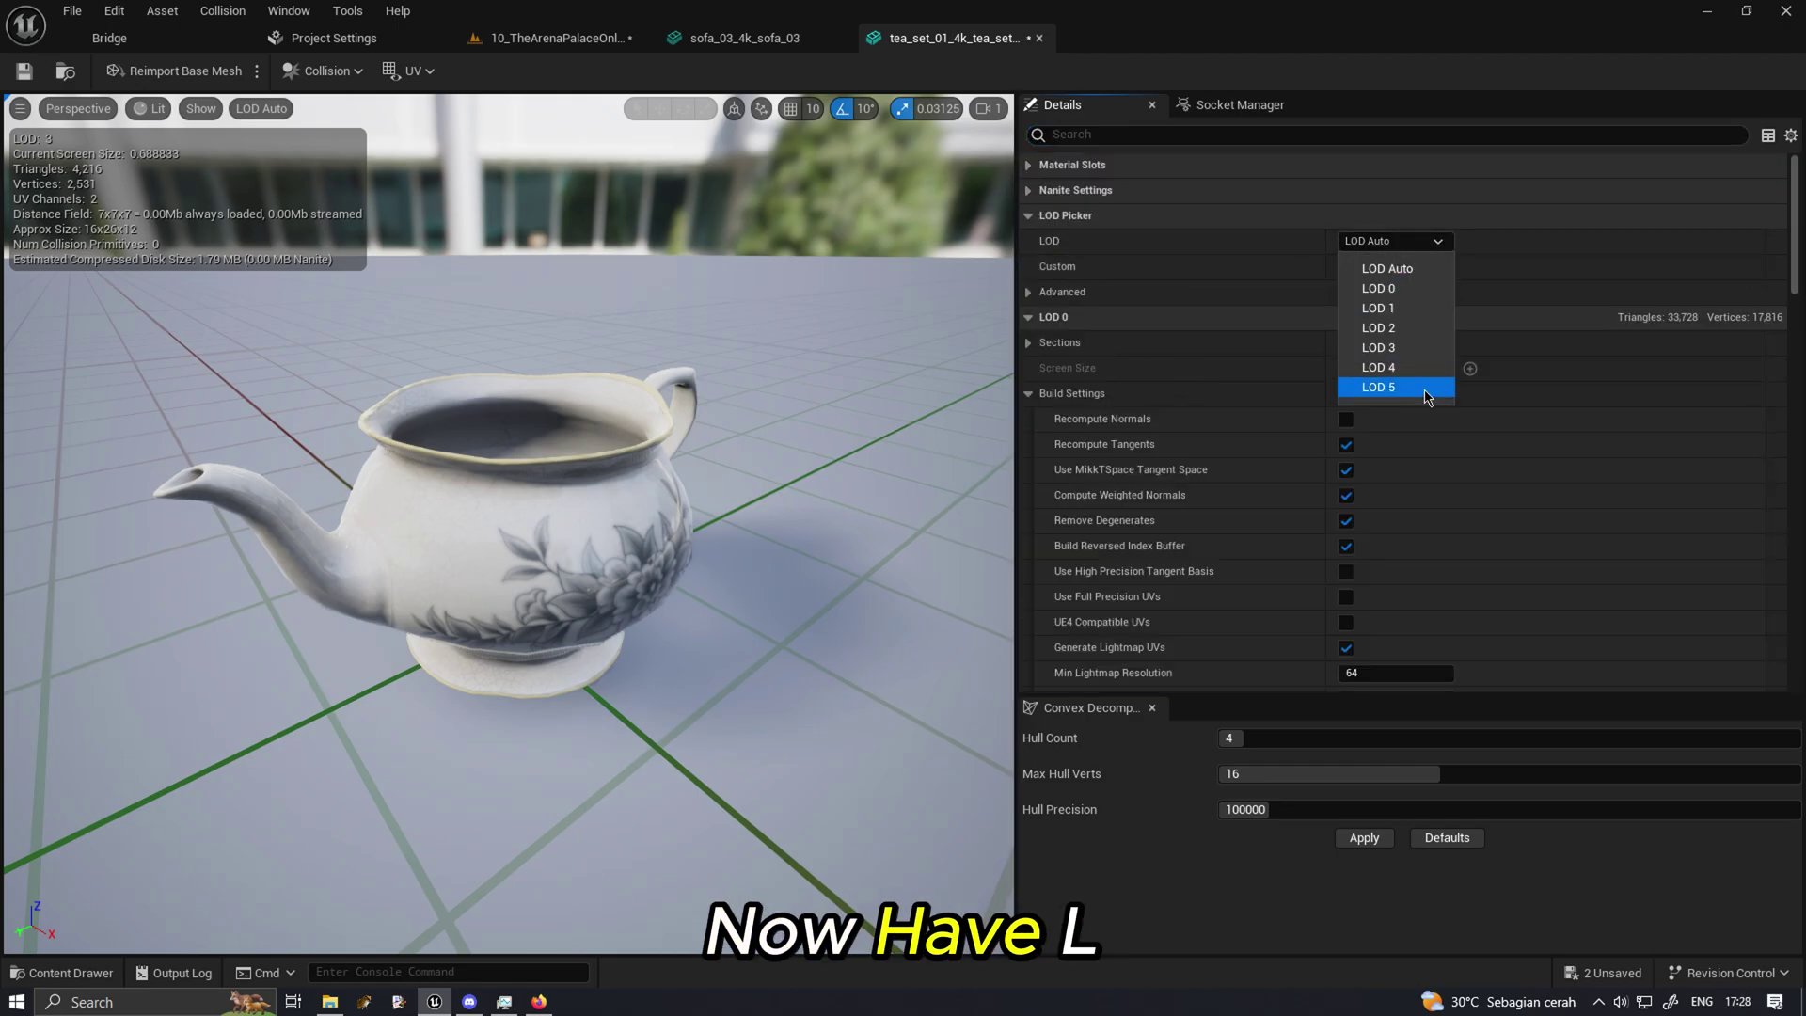
right_drag(833, 365, 787, 322)
scroll(833, 365, down, 2)
right_drag(582, 225, 582, 192)
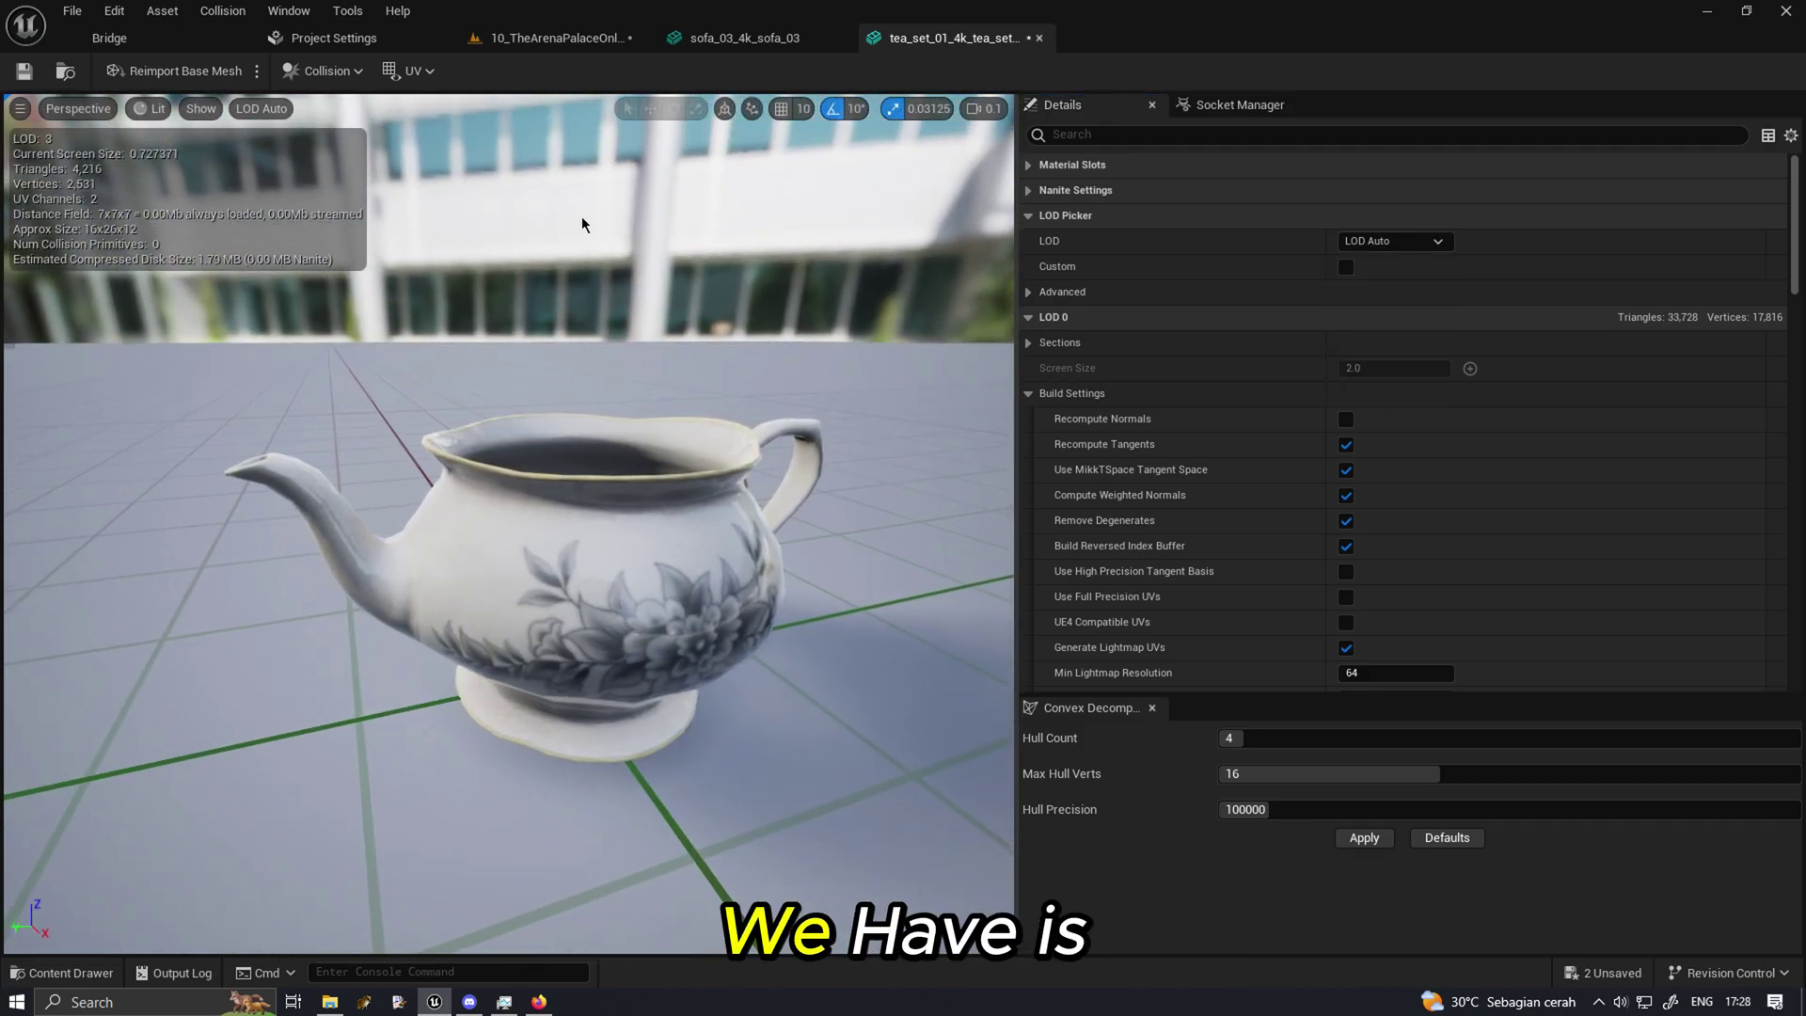
Preview the teapot at LOD 0, 1, 2, 3 and 5 to compare triangle counts and shape, and return to LOD Auto.
click(267, 110)
click(287, 181)
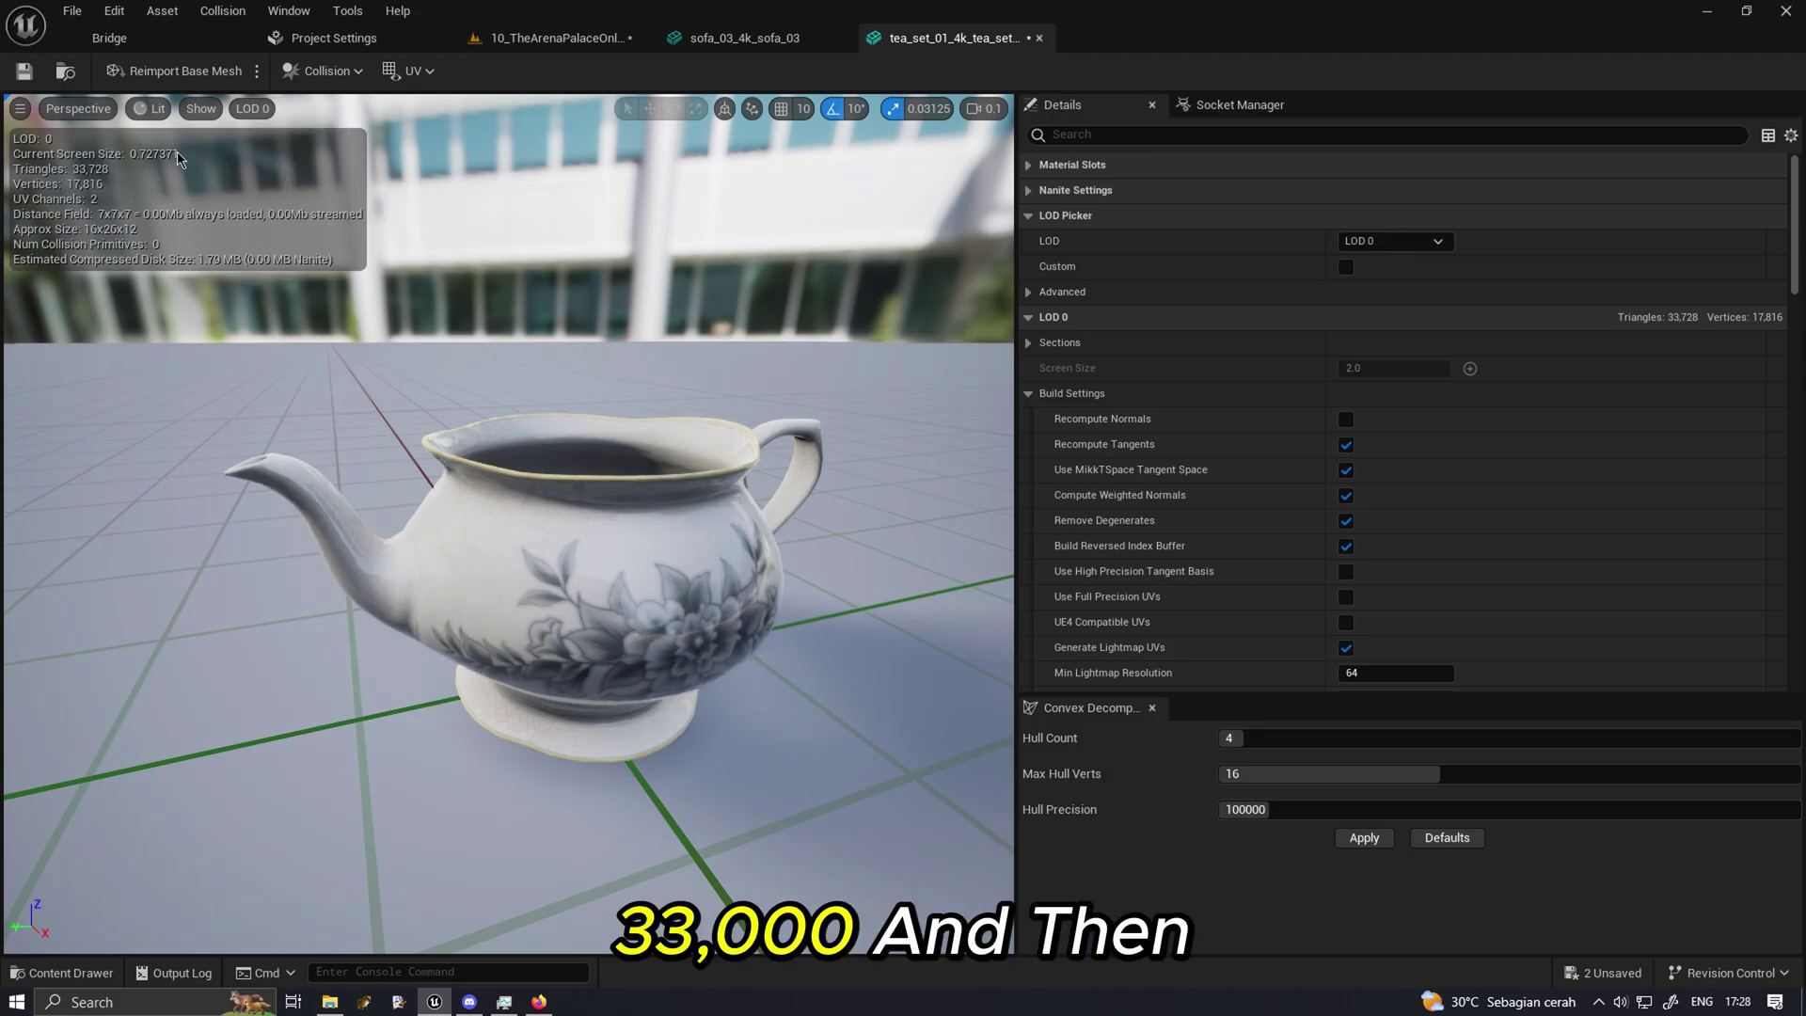
click(252, 110)
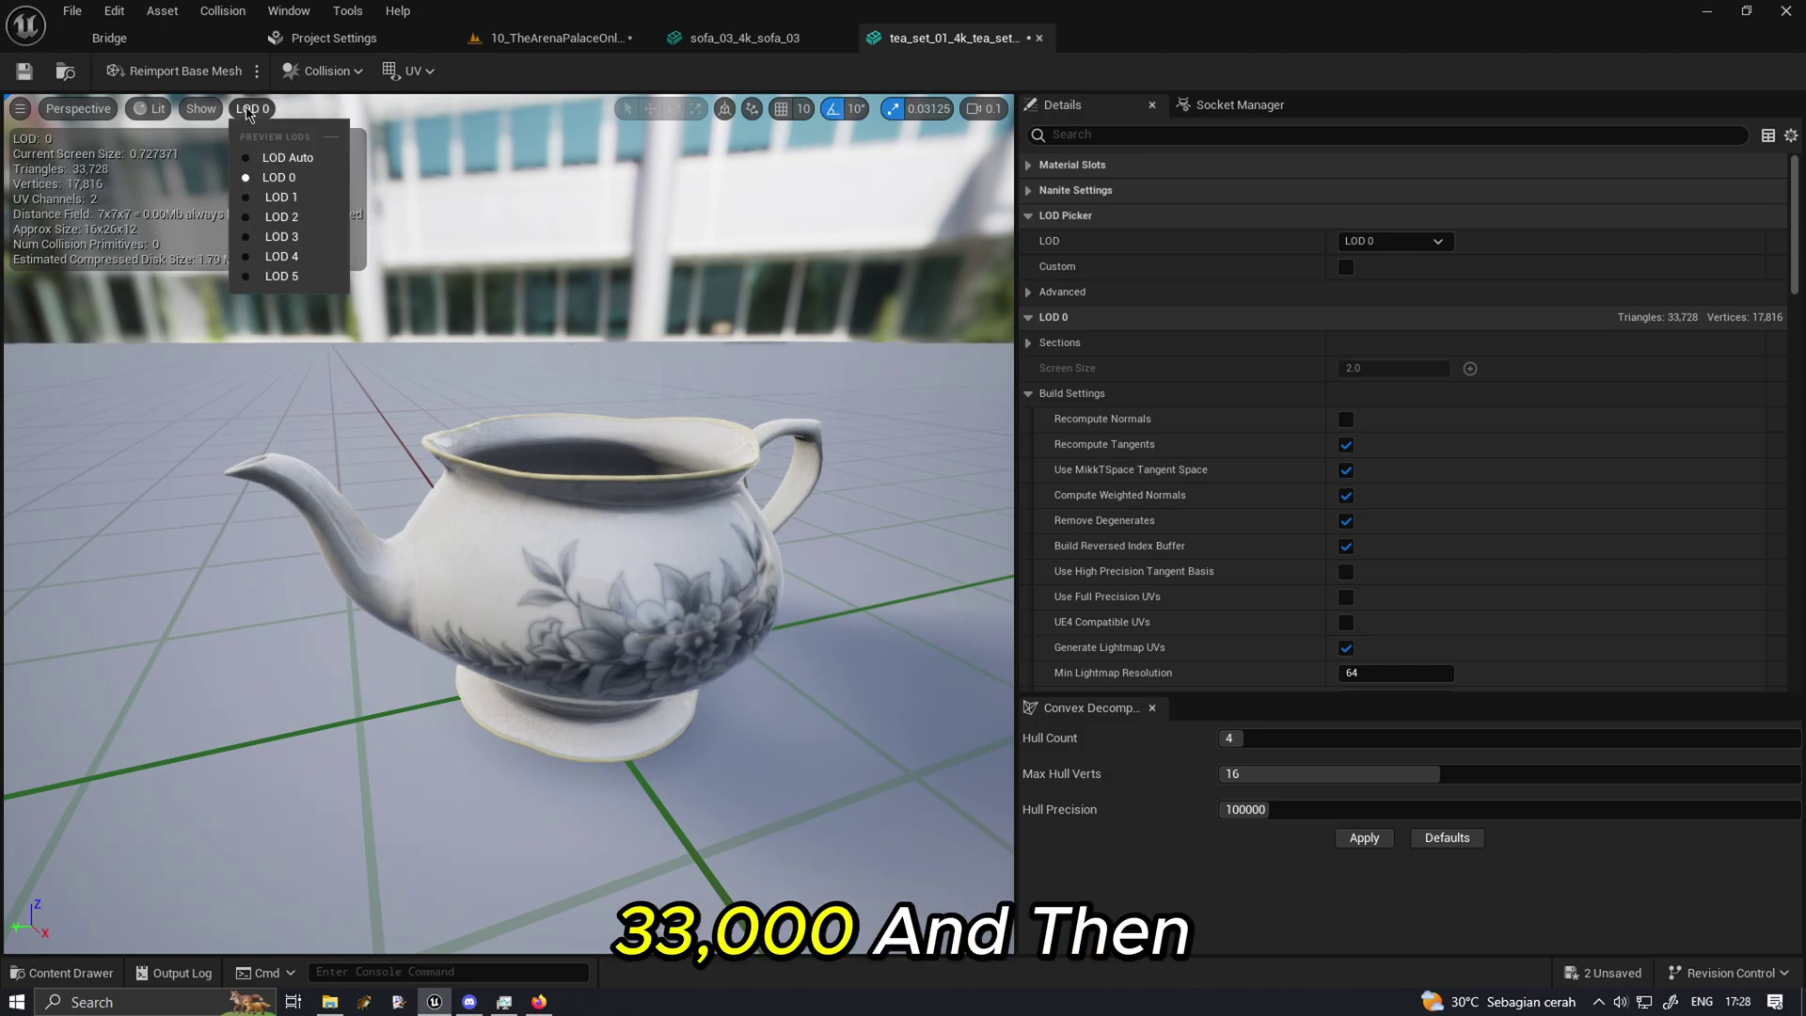
click(282, 197)
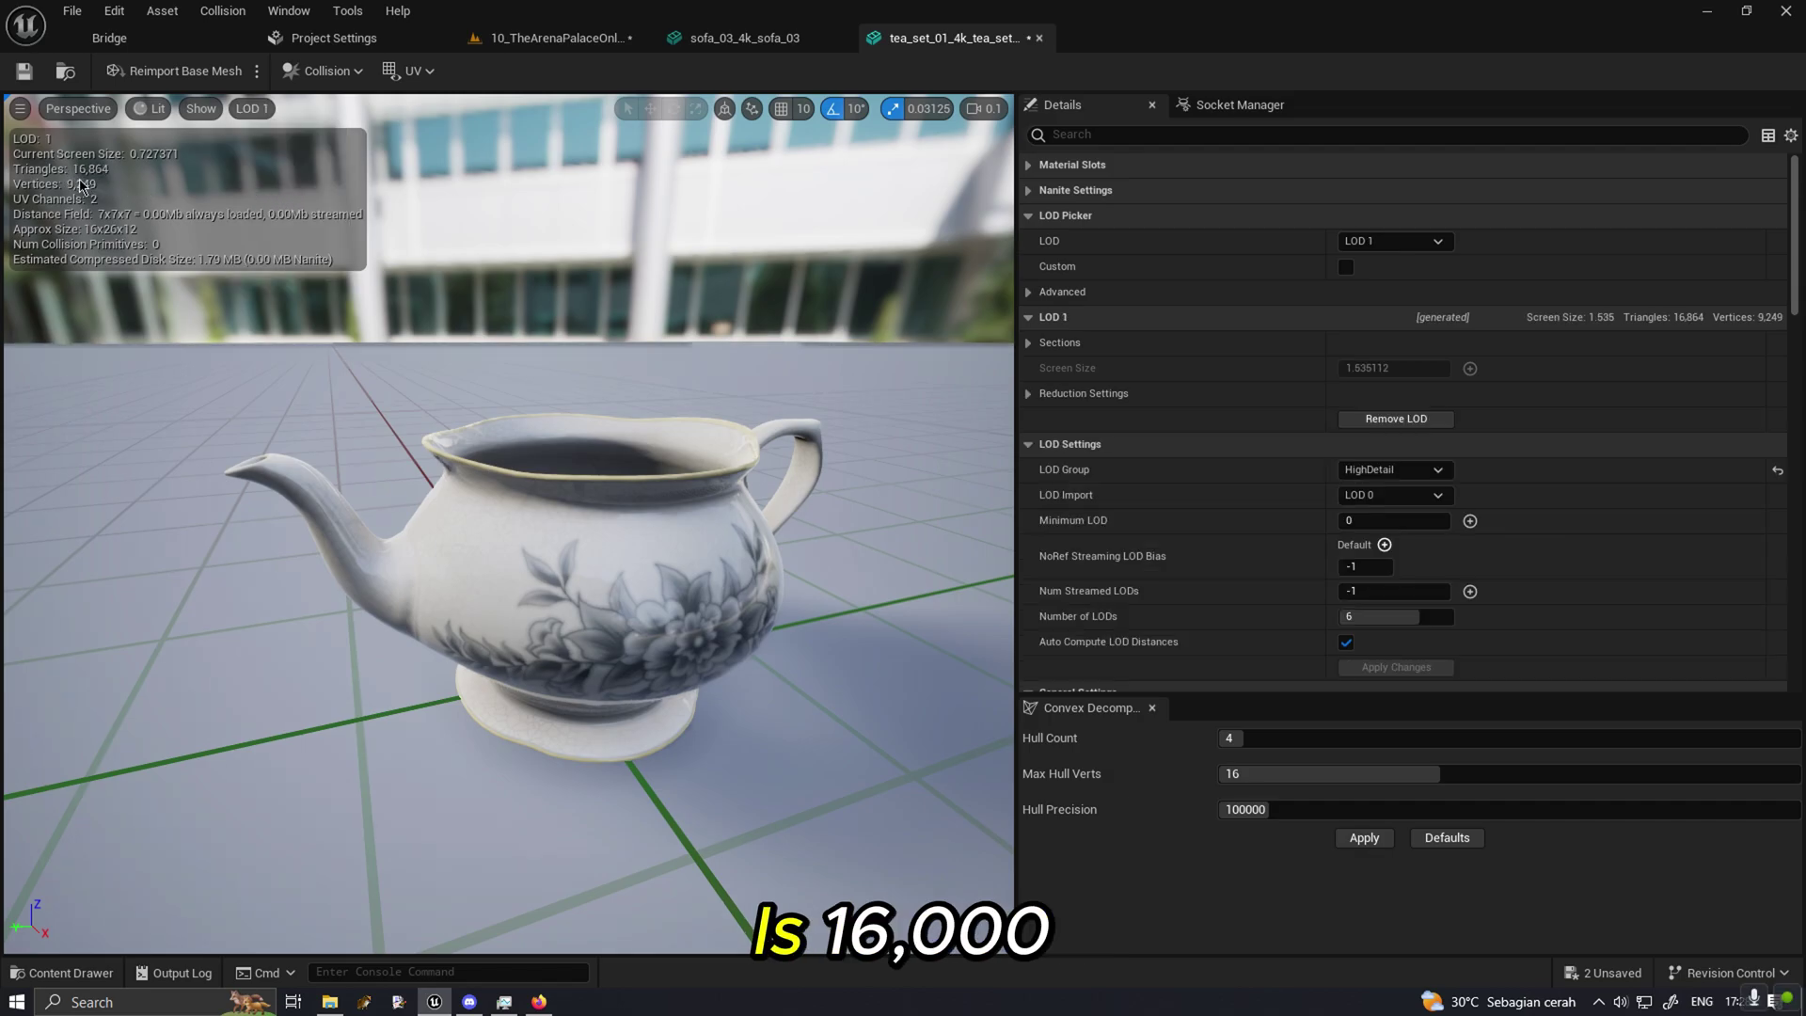
click(245, 110)
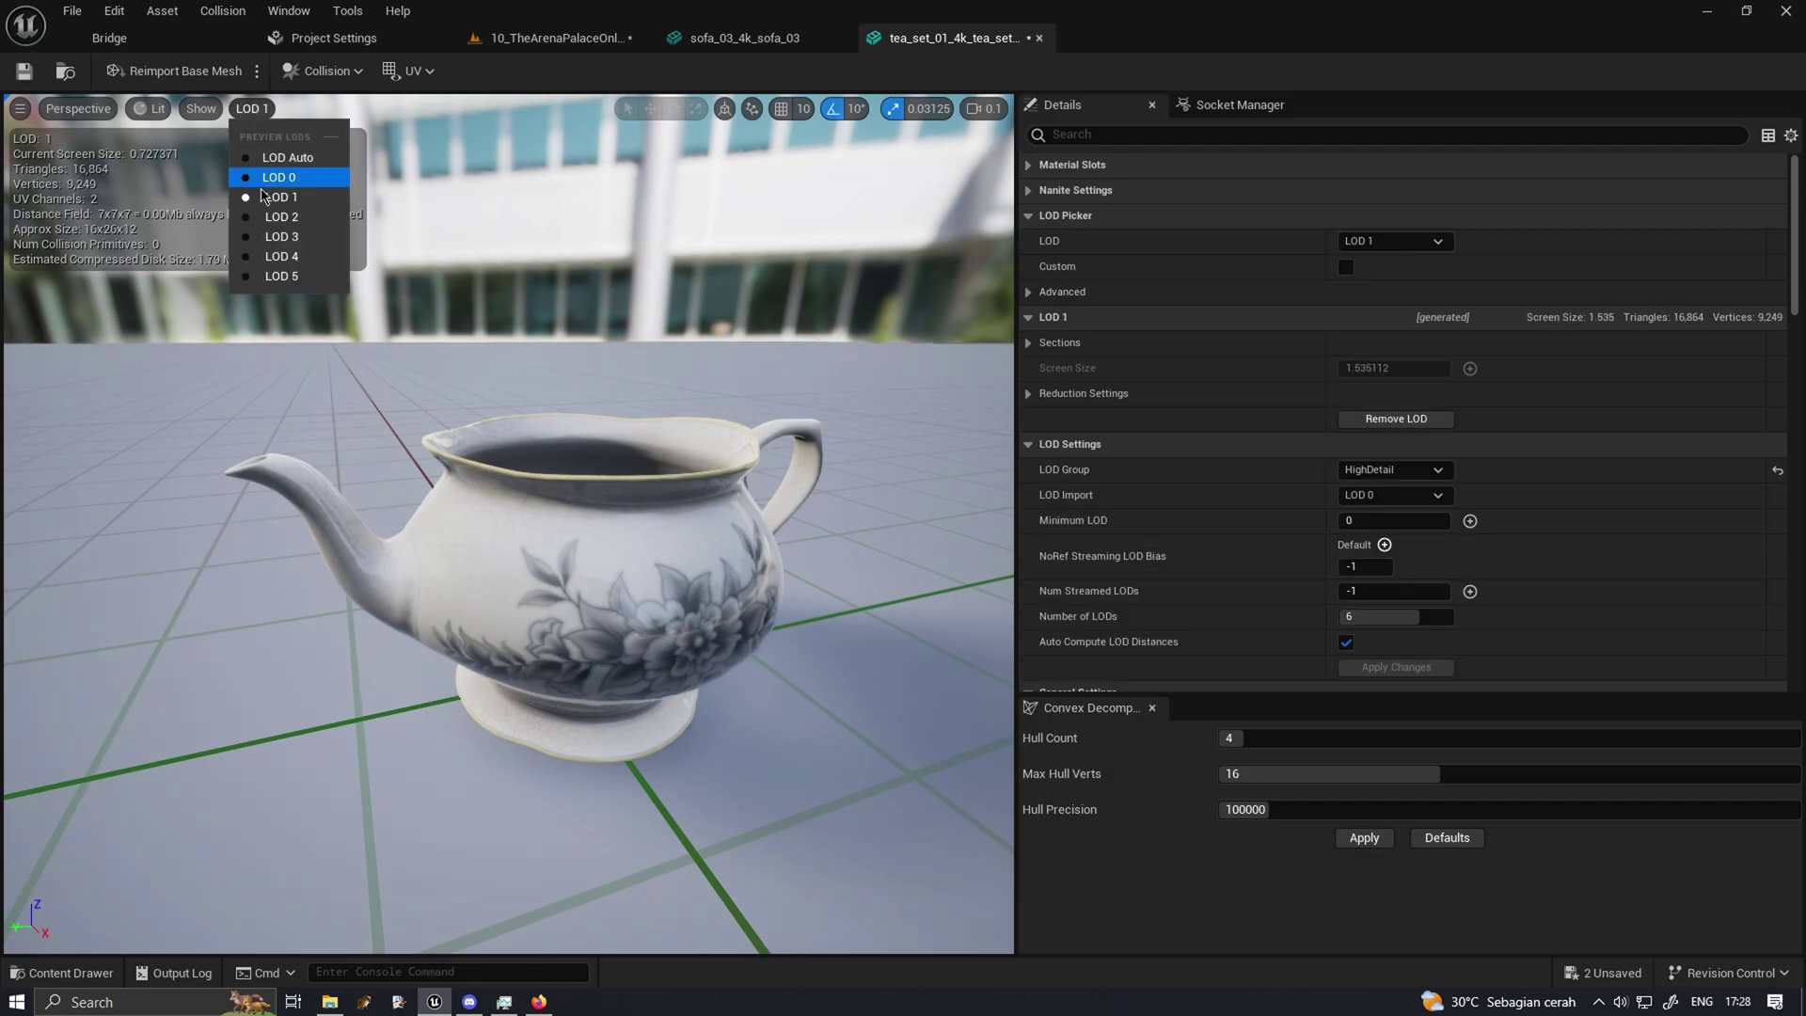
click(256, 200)
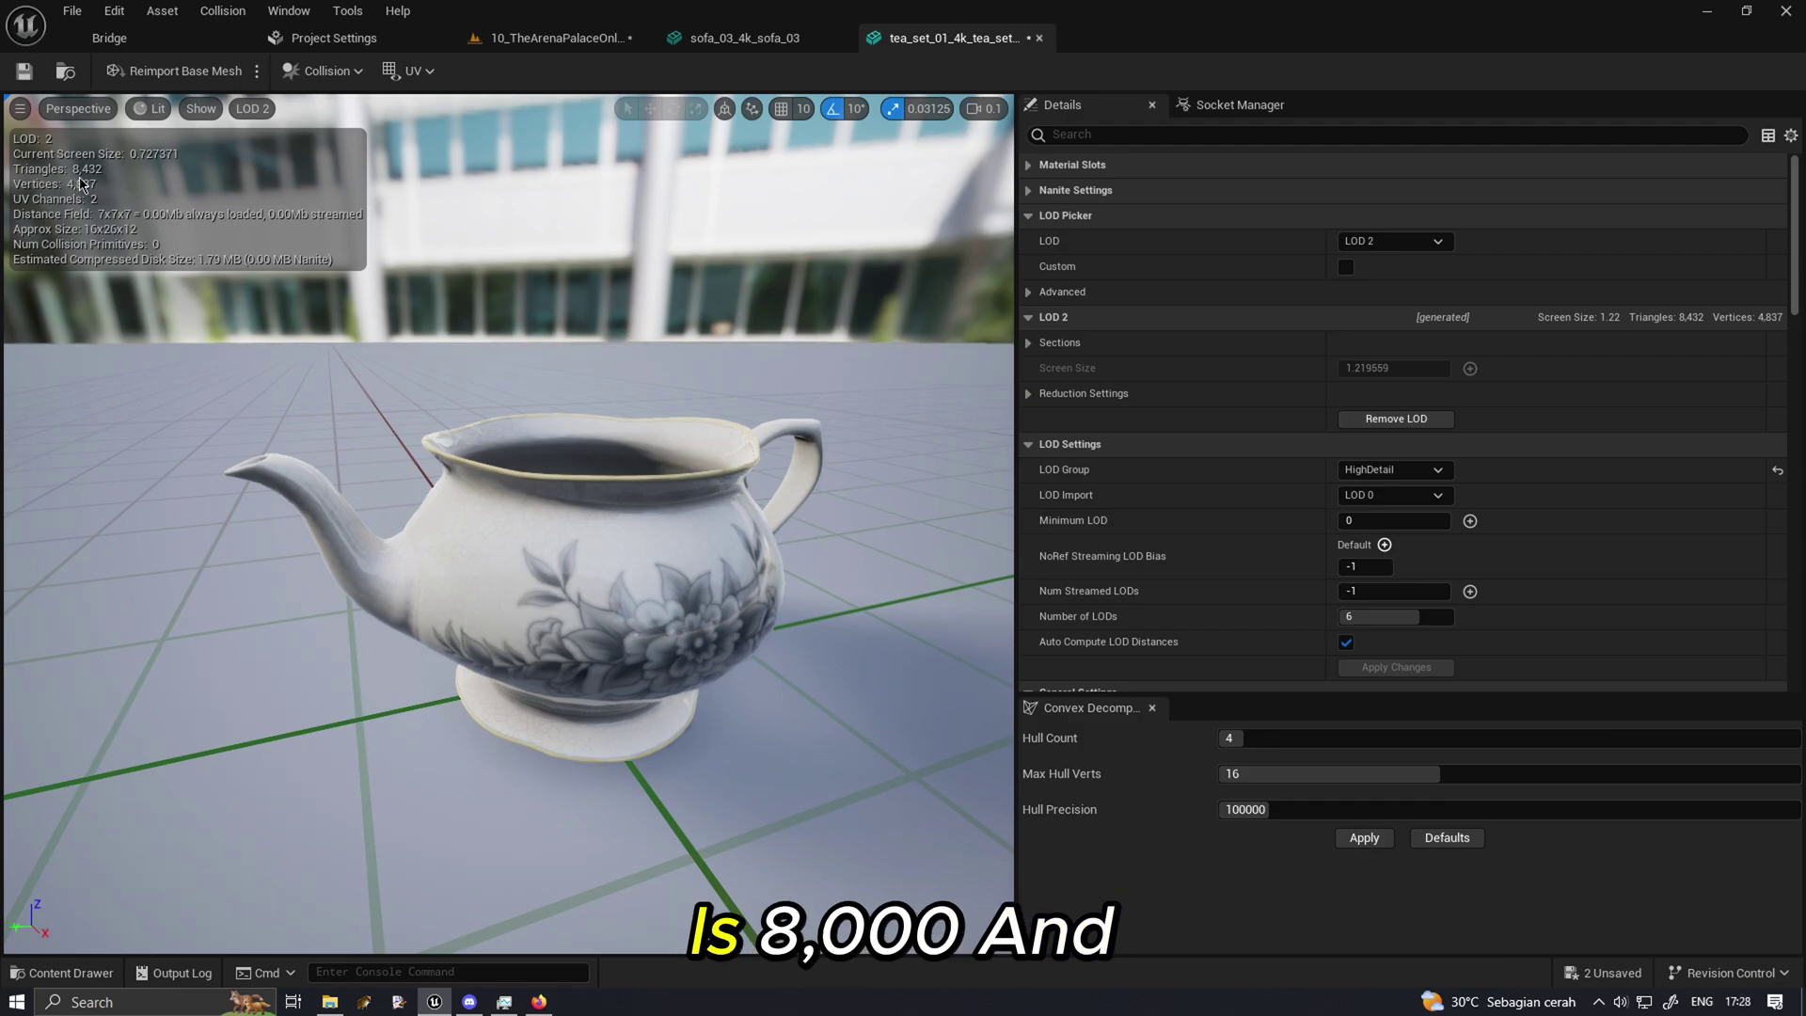
click(252, 110)
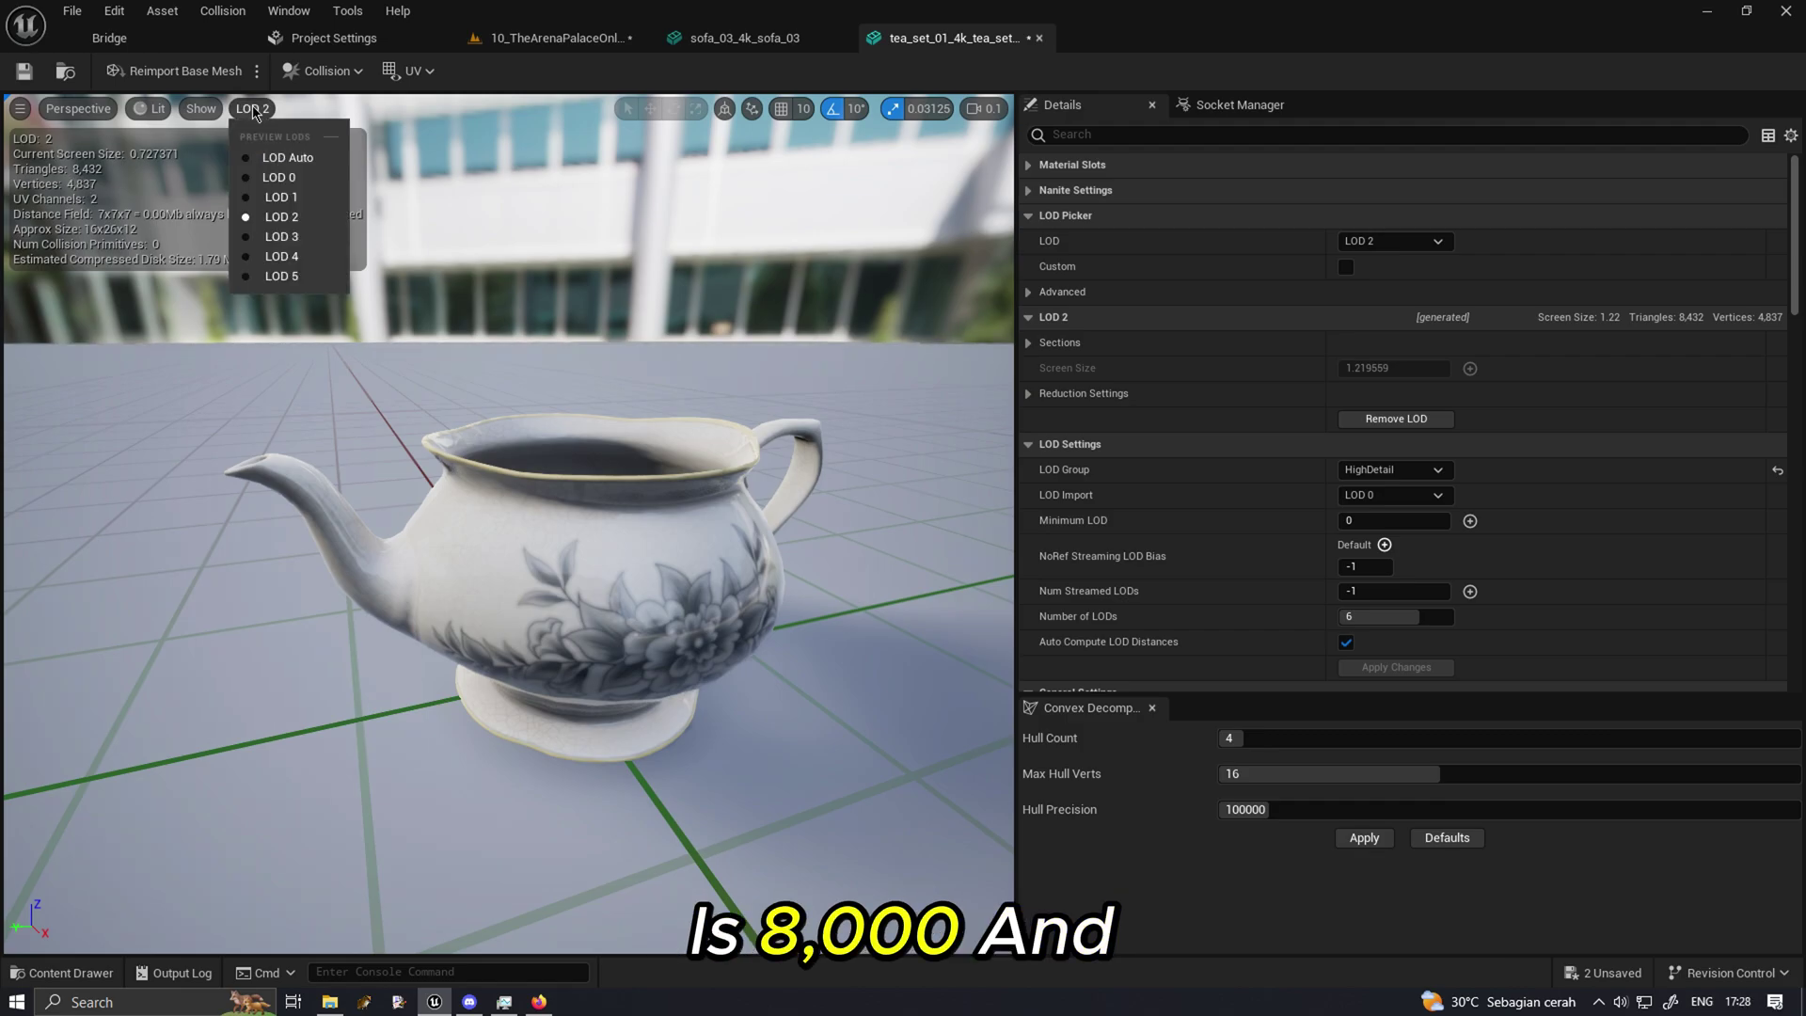
click(286, 239)
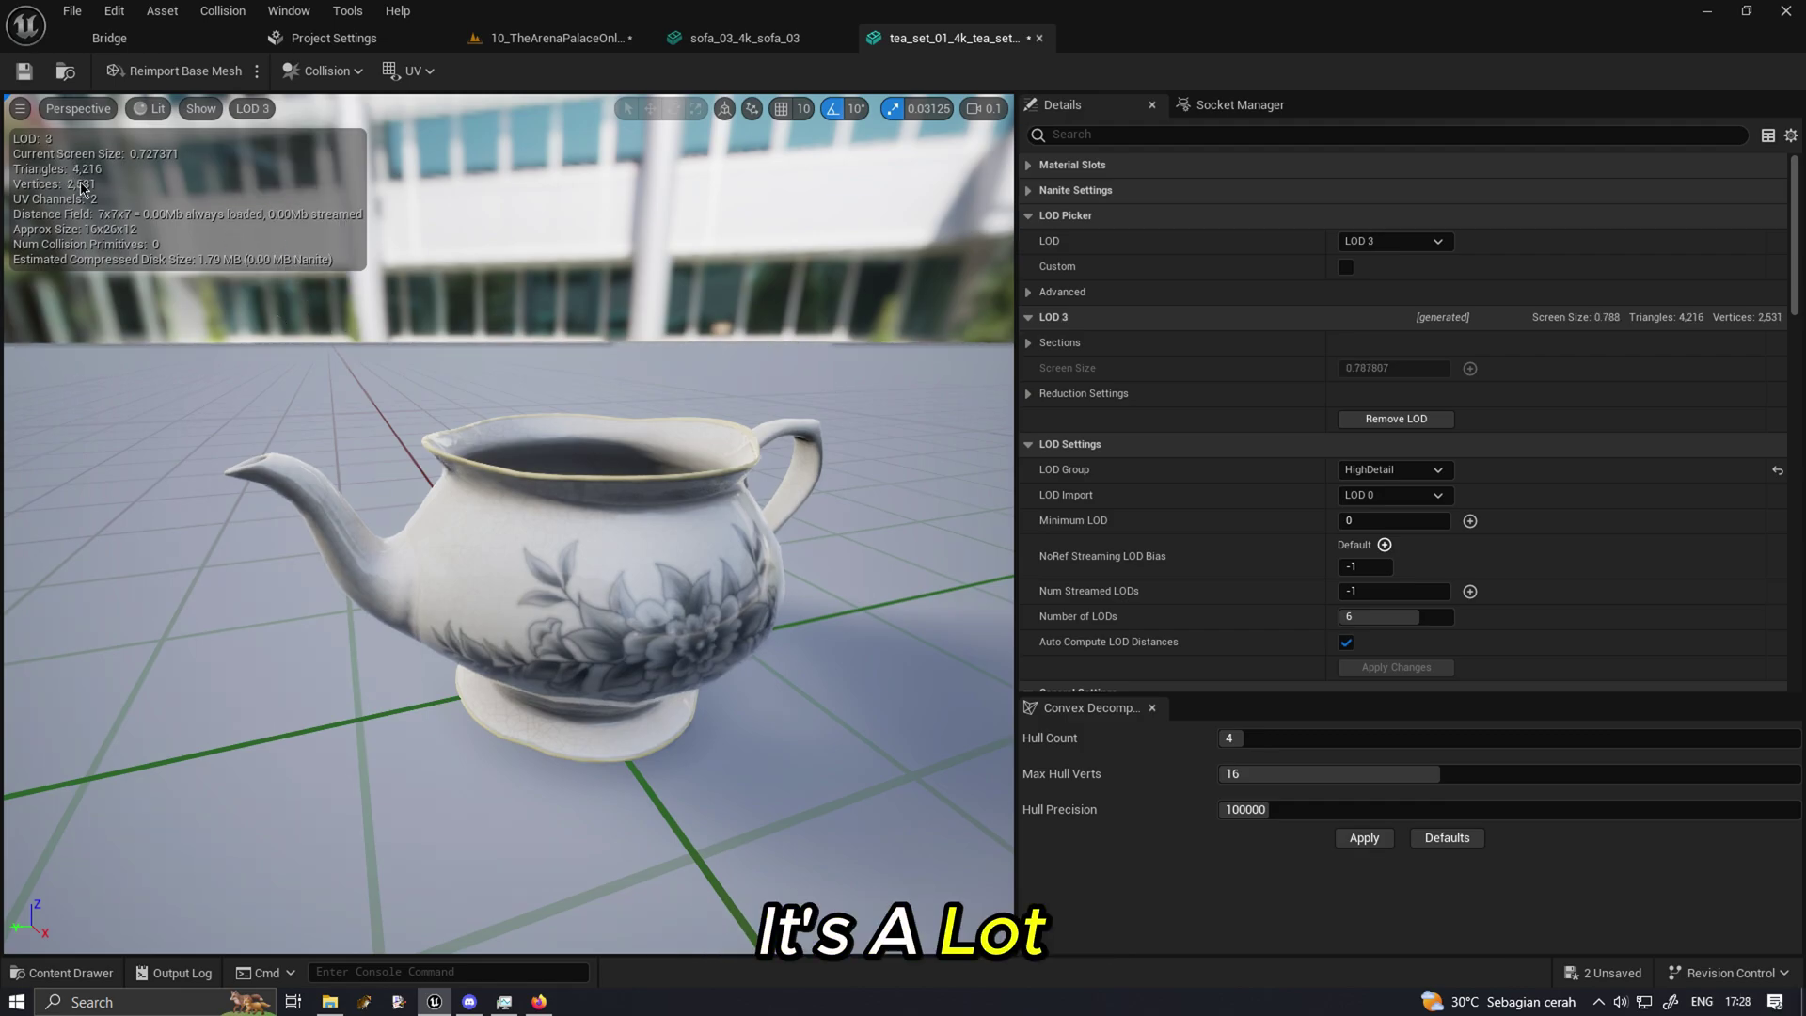
click(250, 109)
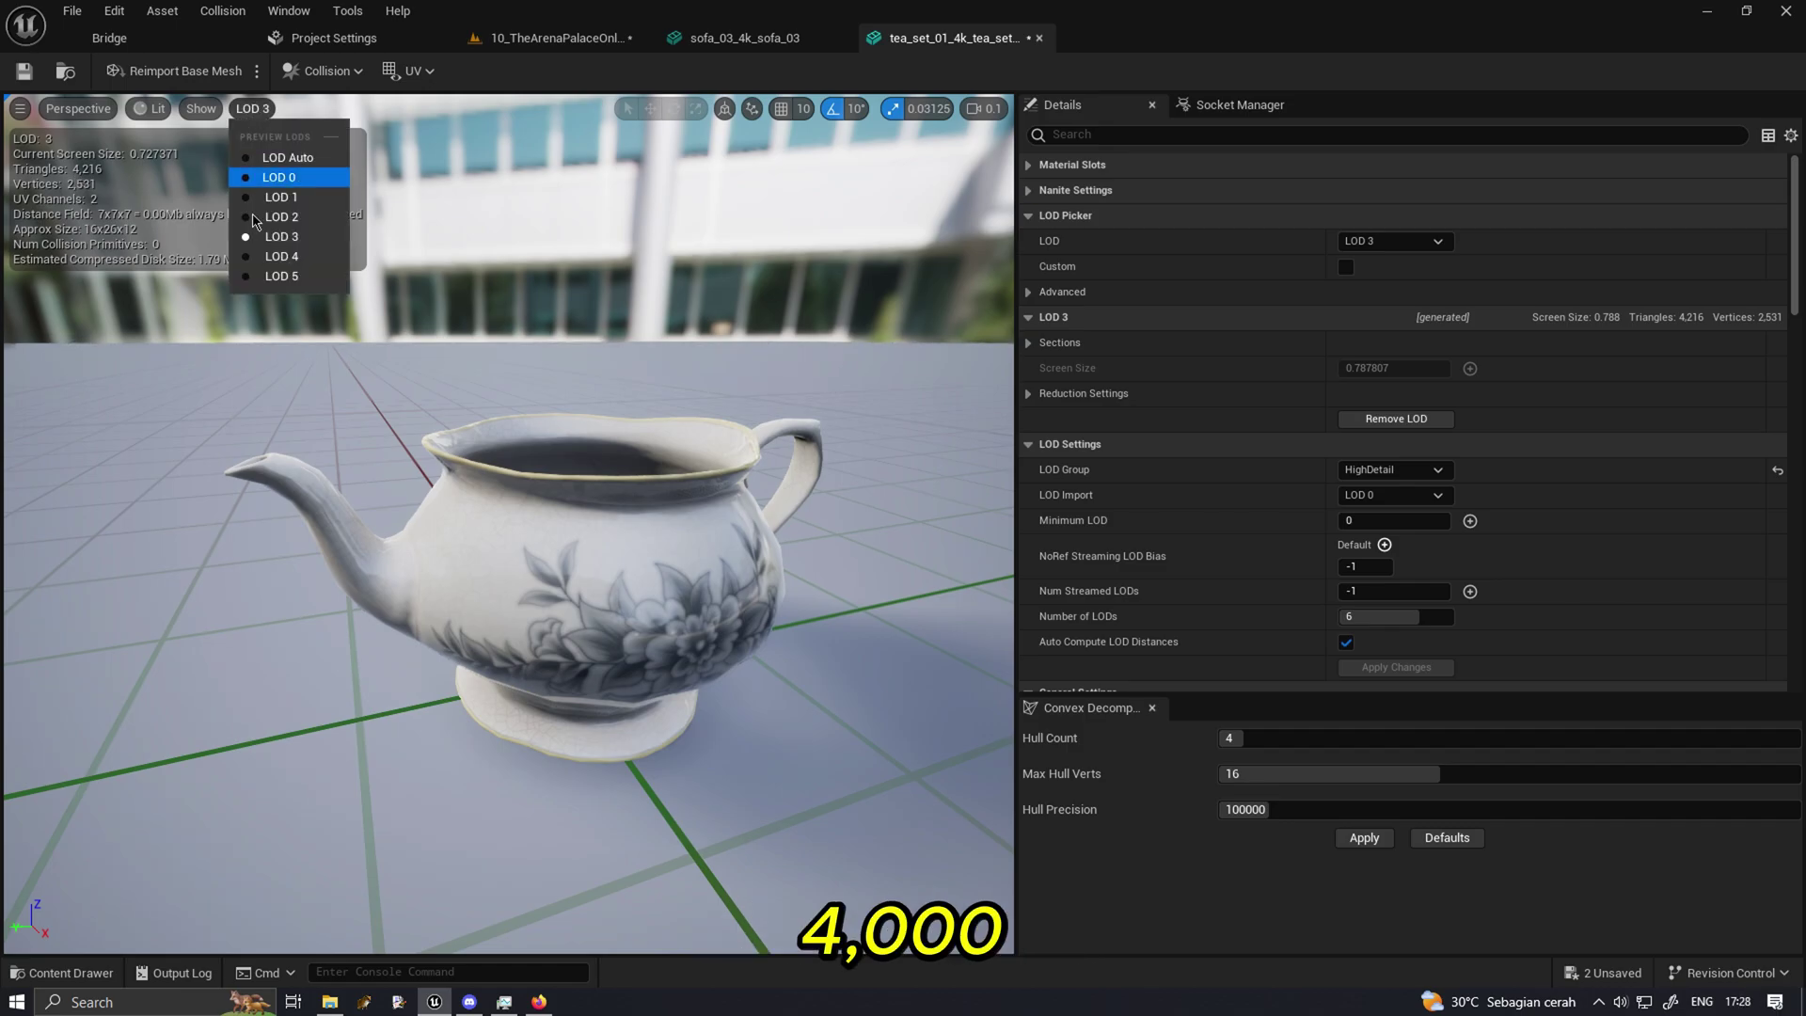
click(285, 275)
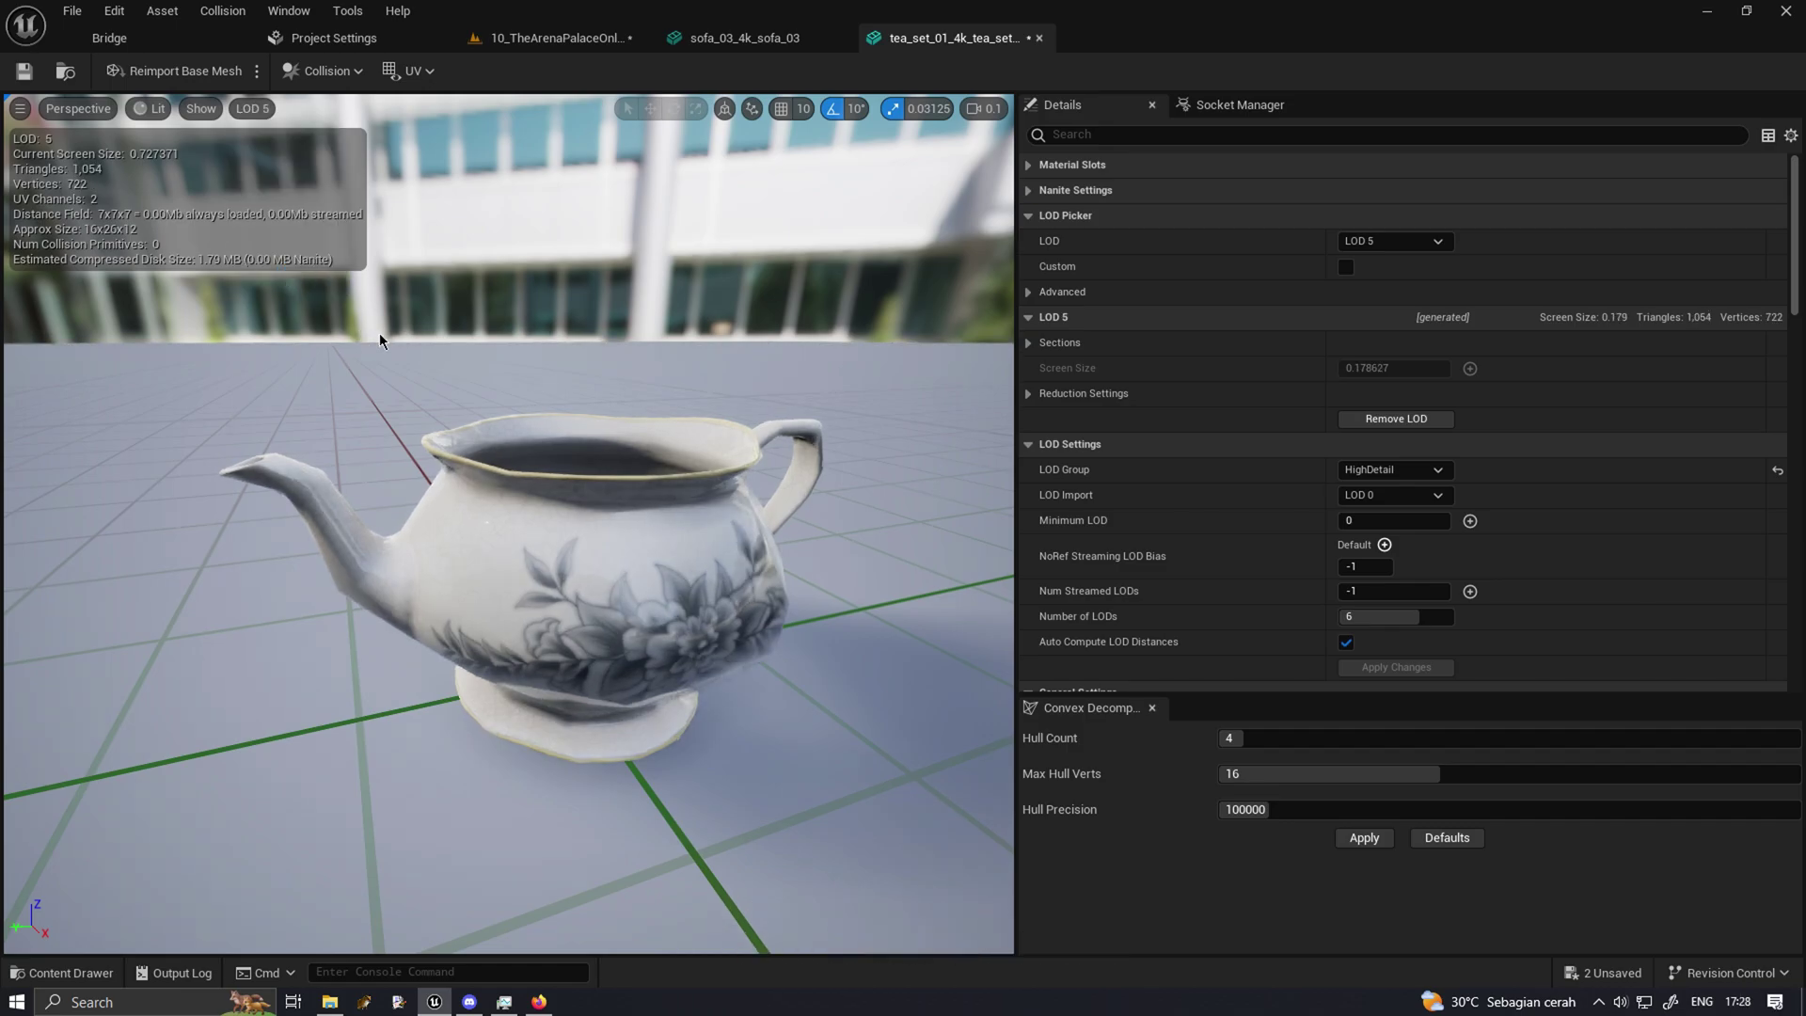
alt+drag(381, 338, 287, 344)
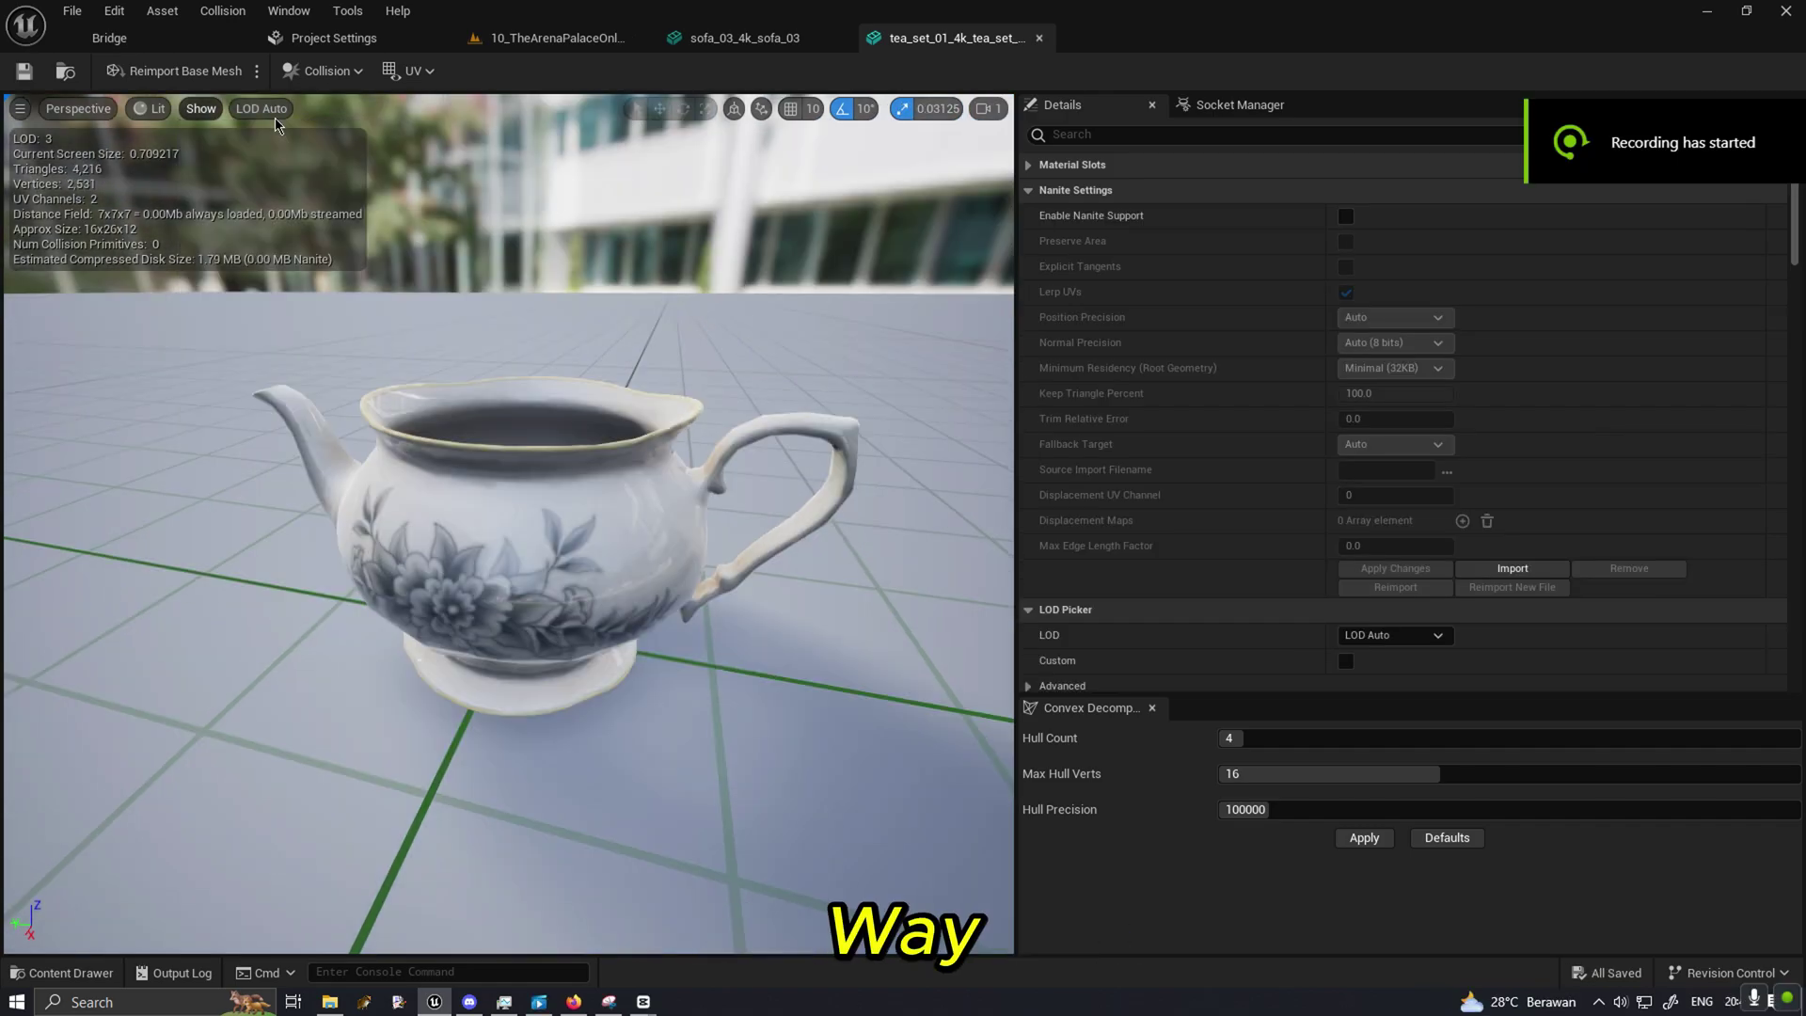
click(262, 108)
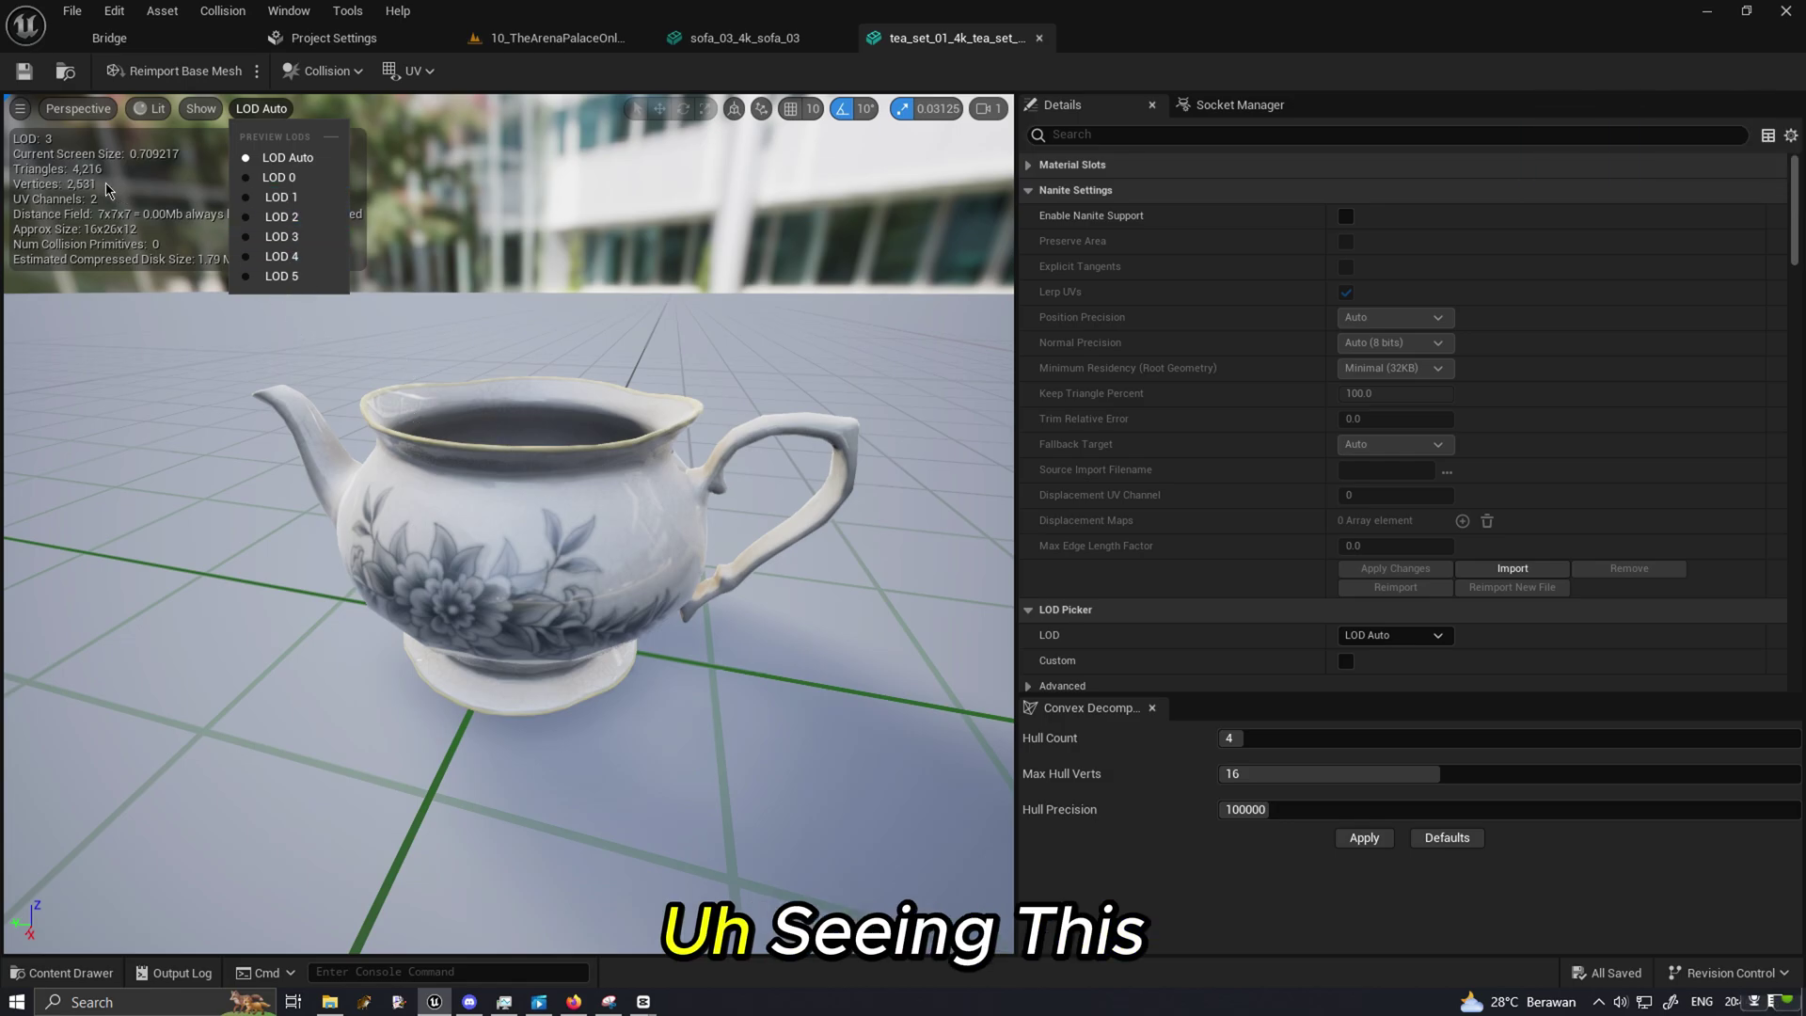
Display the teapot mesh in Wireframe view and compare LOD 5 with LOD Auto.
click(151, 108)
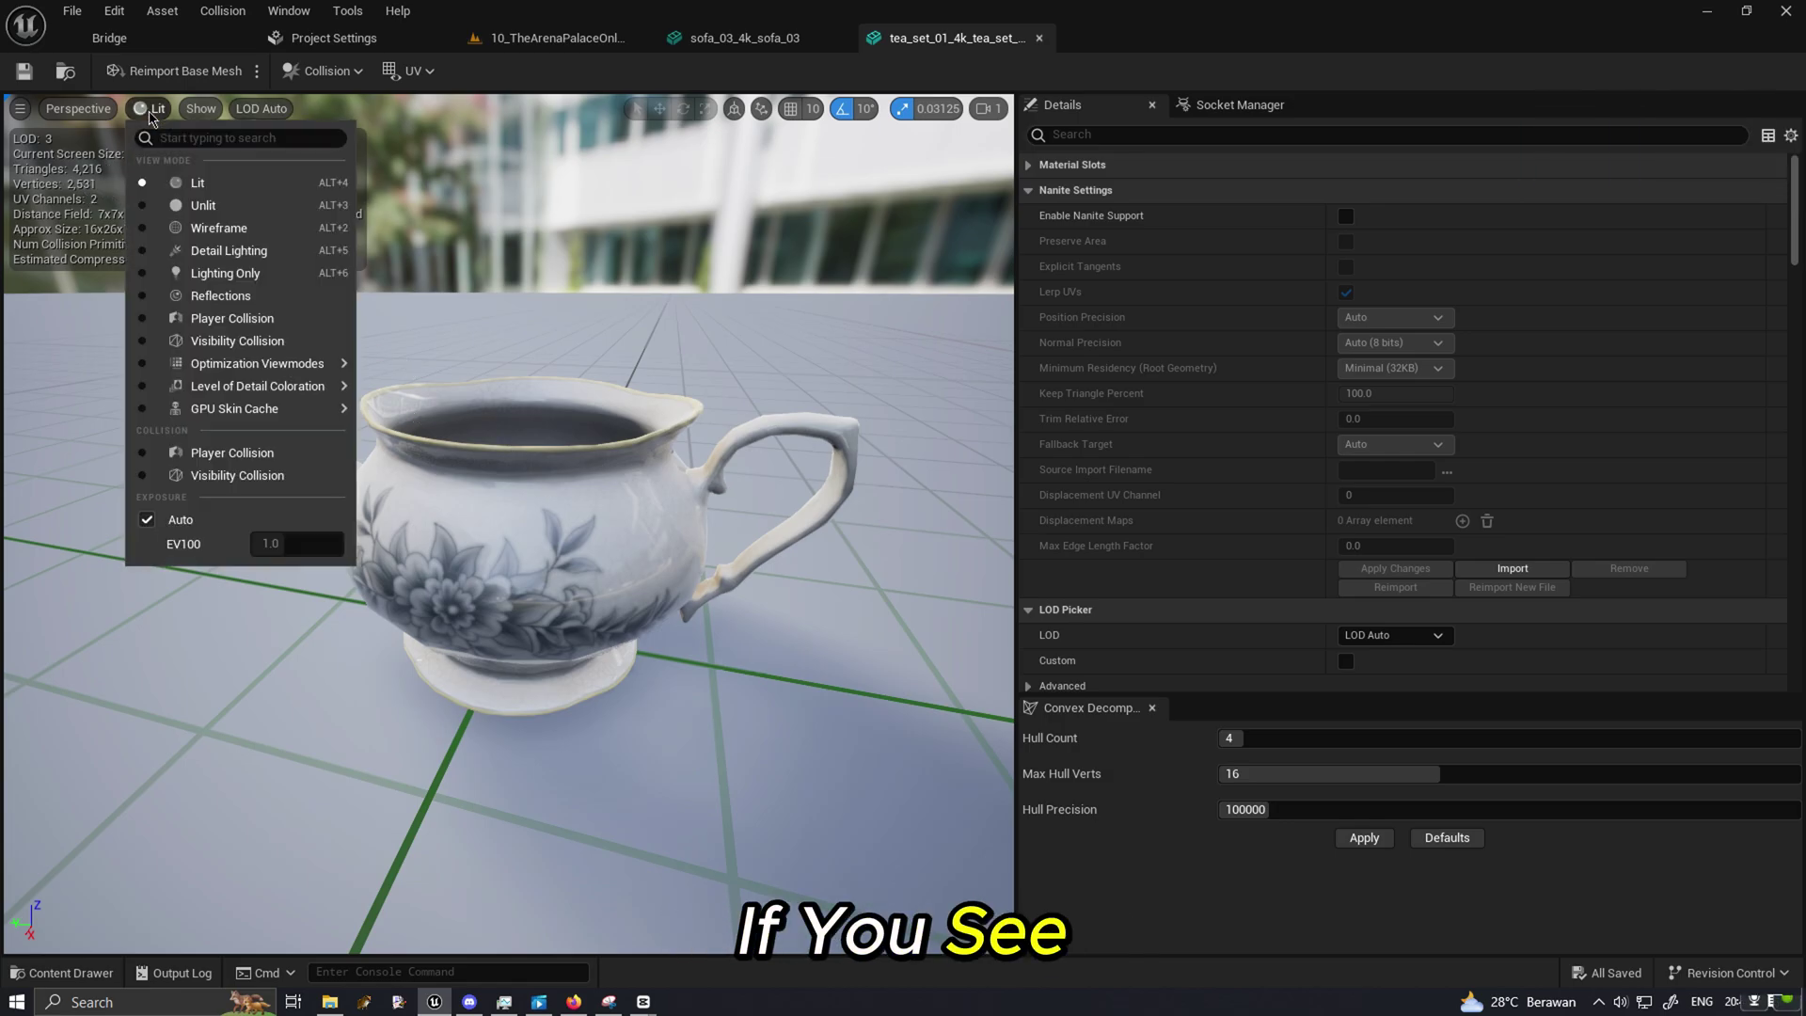
click(151, 108)
click(215, 235)
click(304, 108)
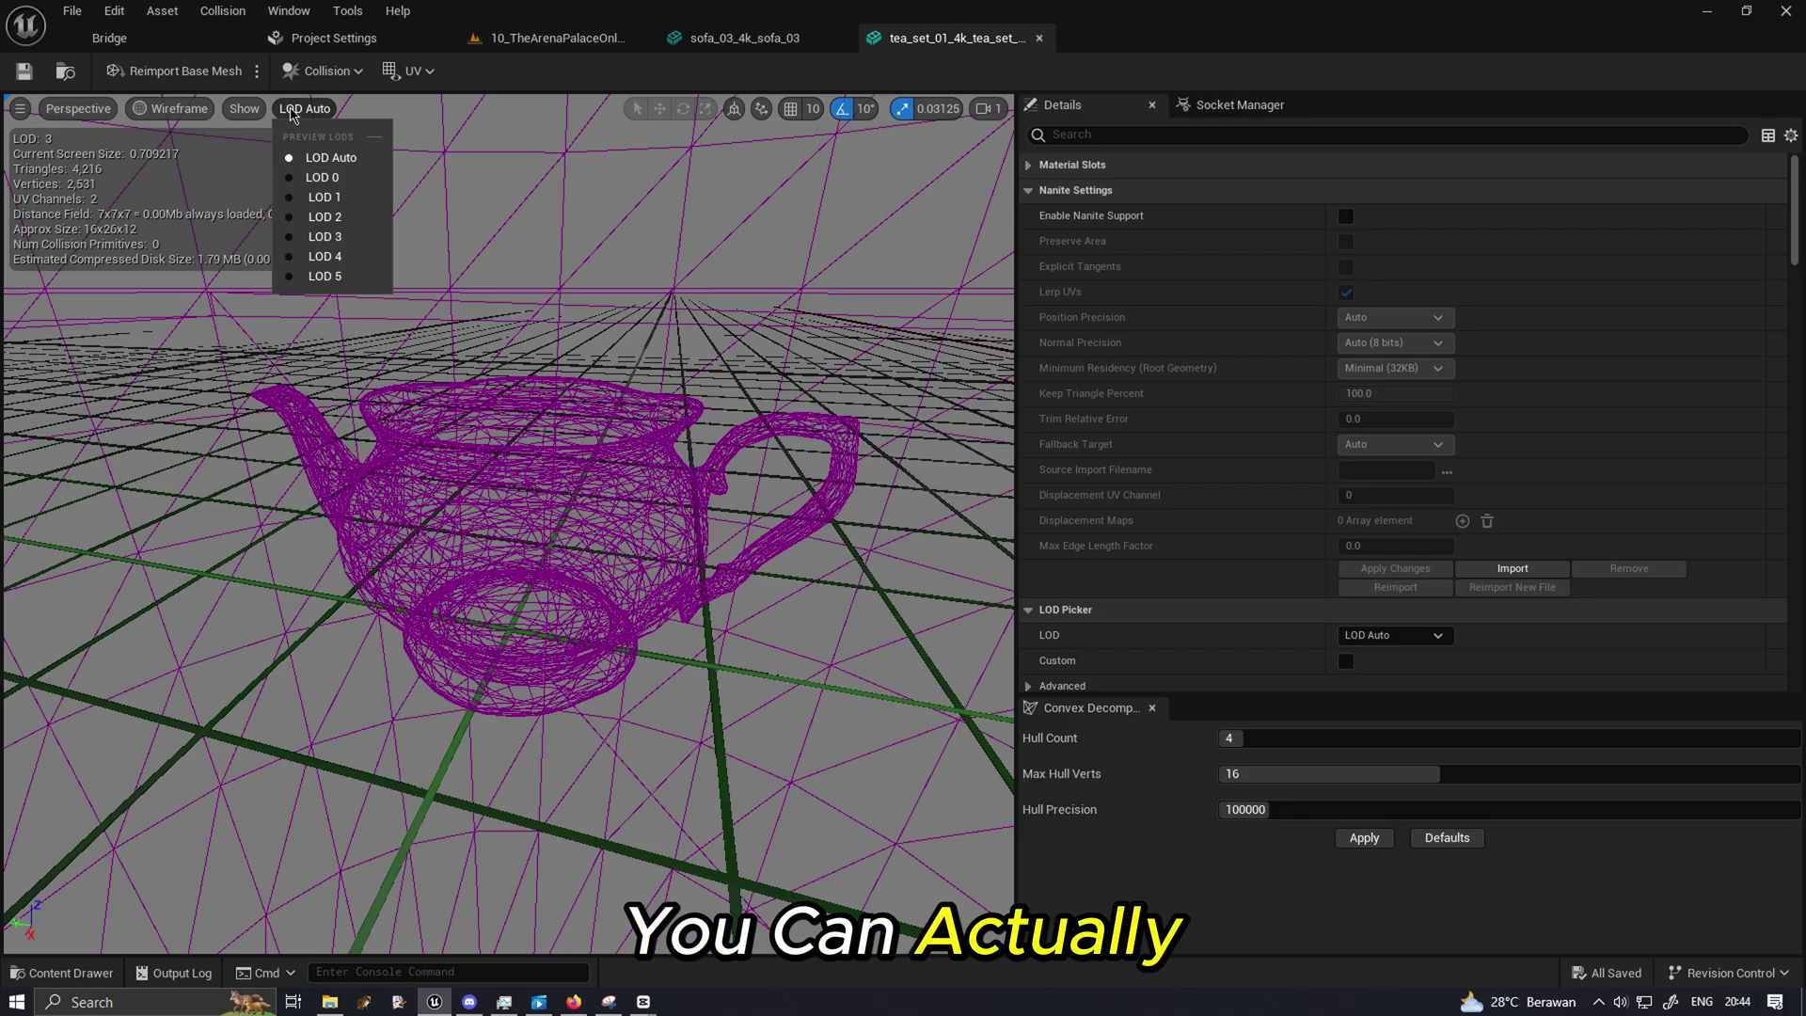
click(325, 276)
click(295, 109)
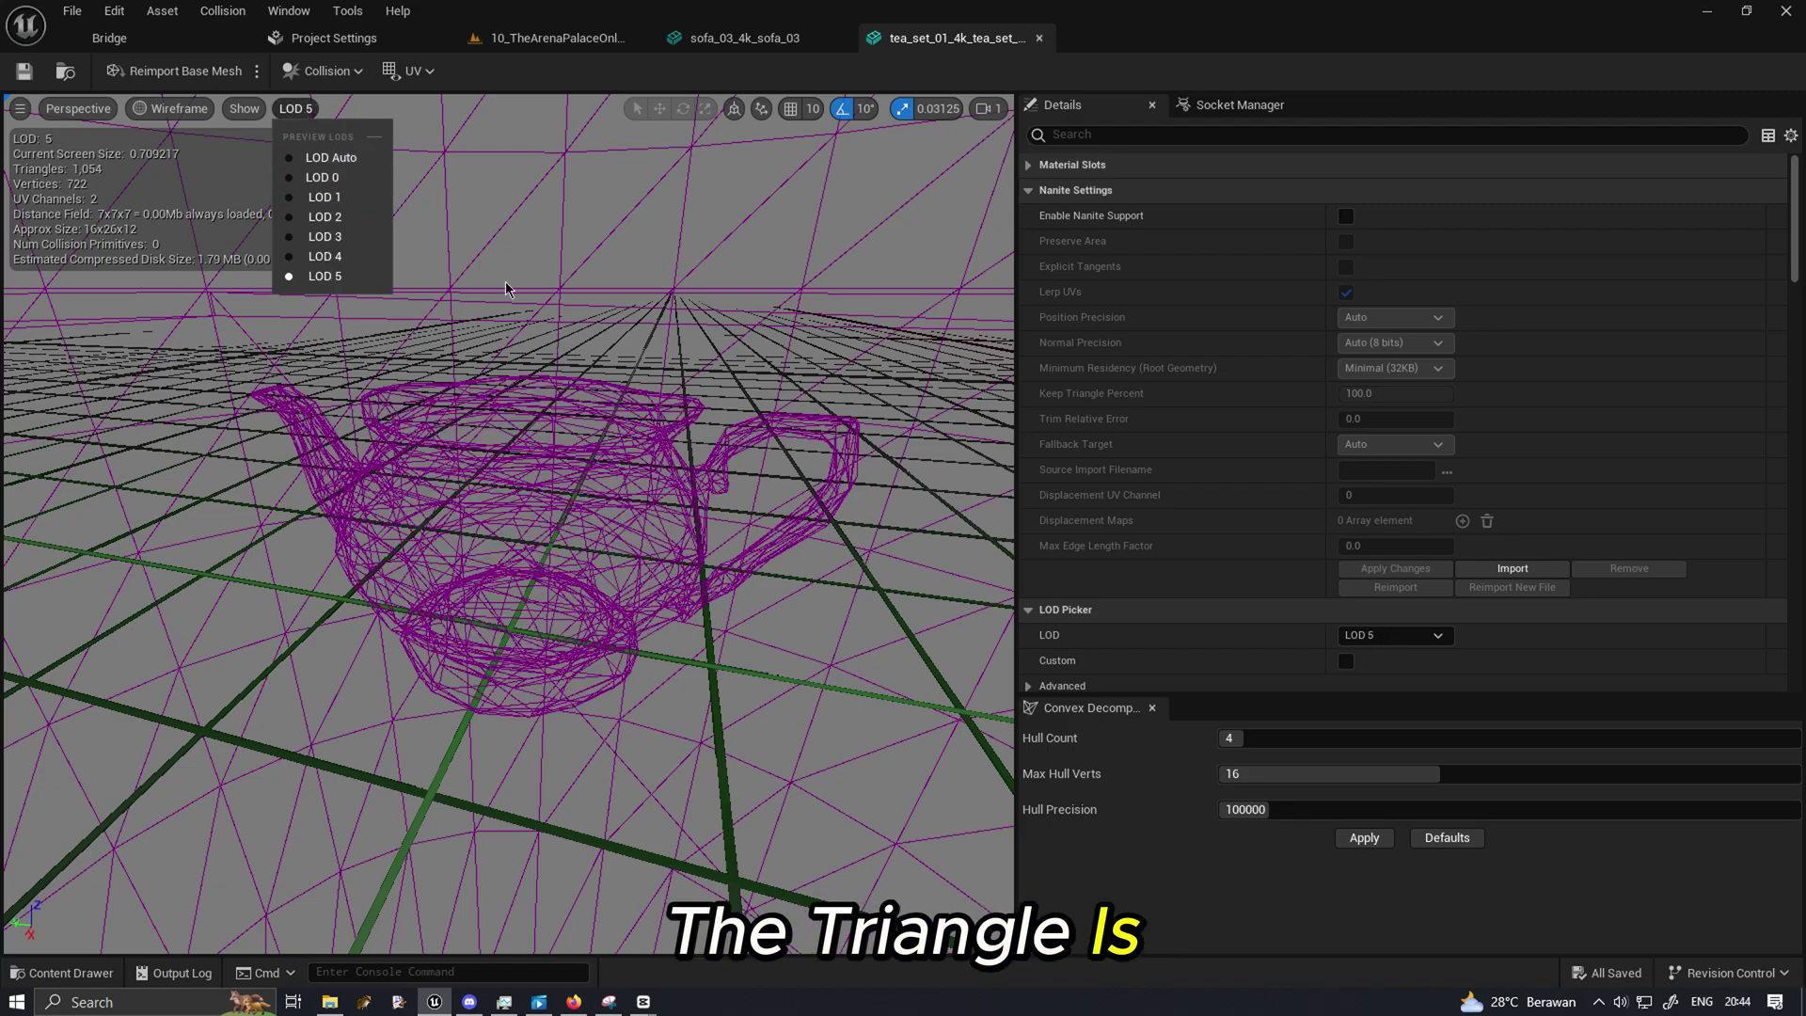
click(340, 158)
Preview the teapot's wireframe at every level from LOD 0 through LOD 5 to examine the triangle reduction.
click(303, 108)
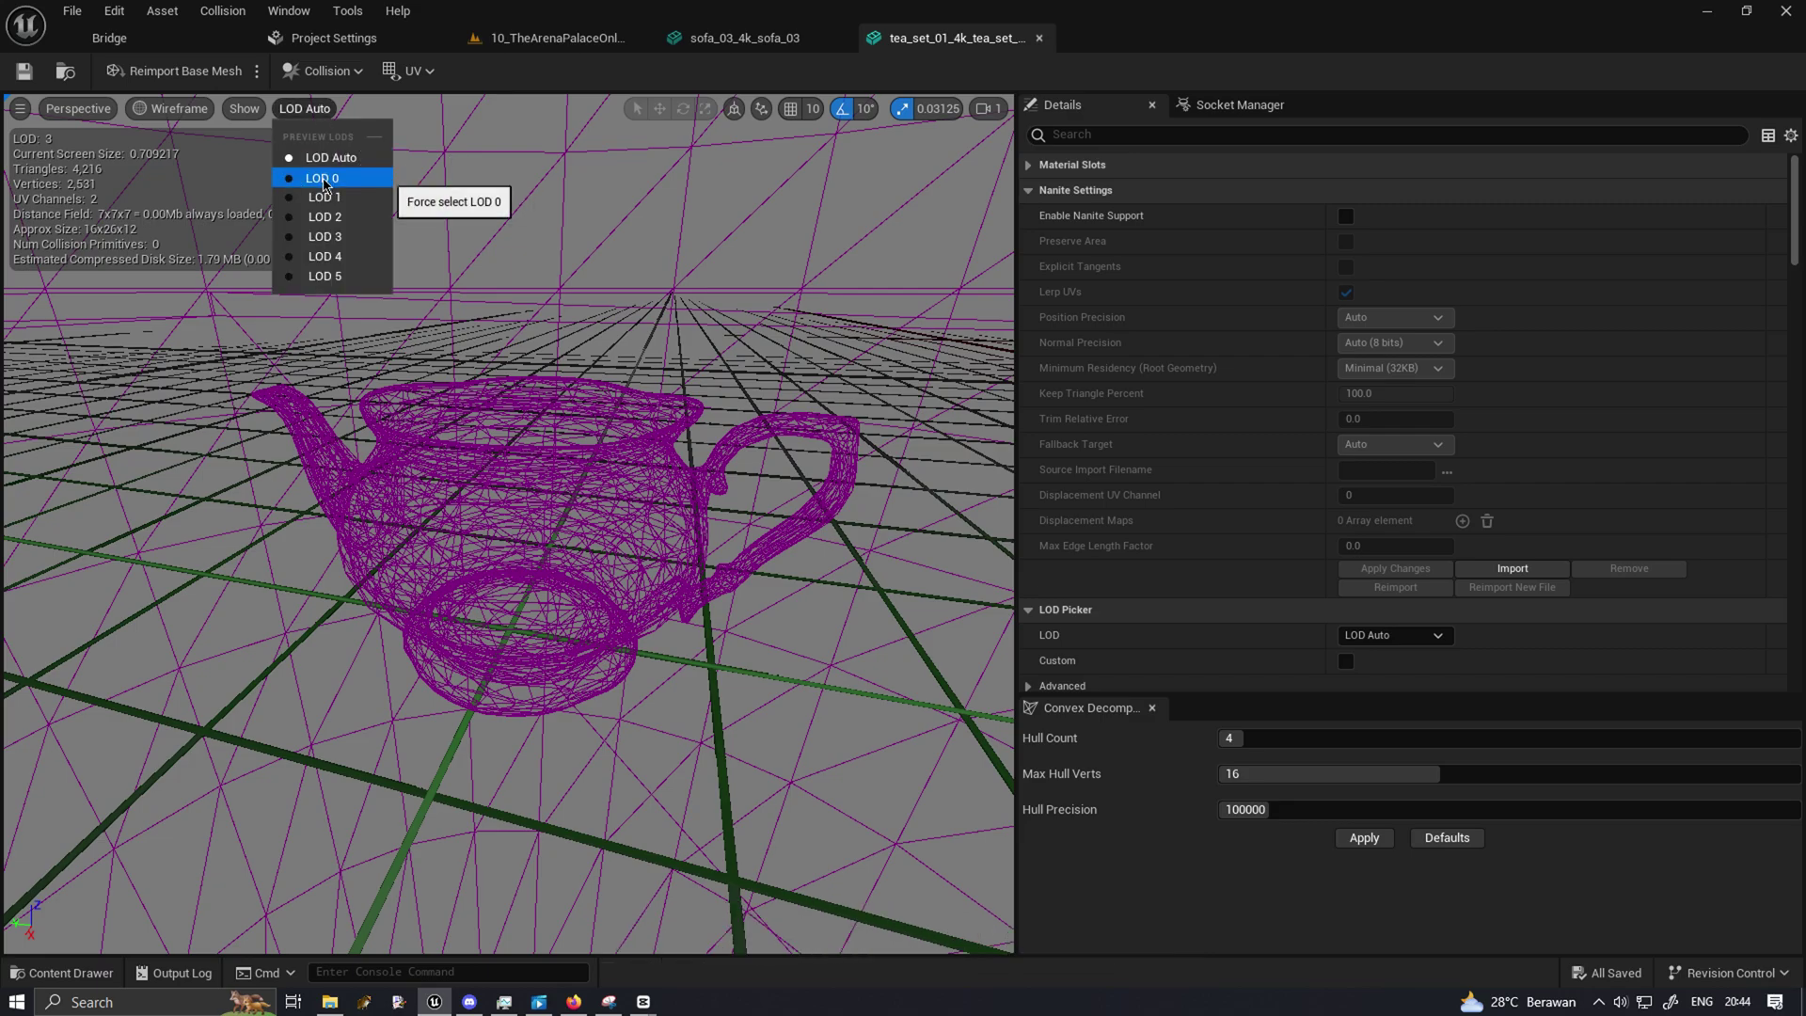
click(321, 176)
click(294, 108)
click(326, 198)
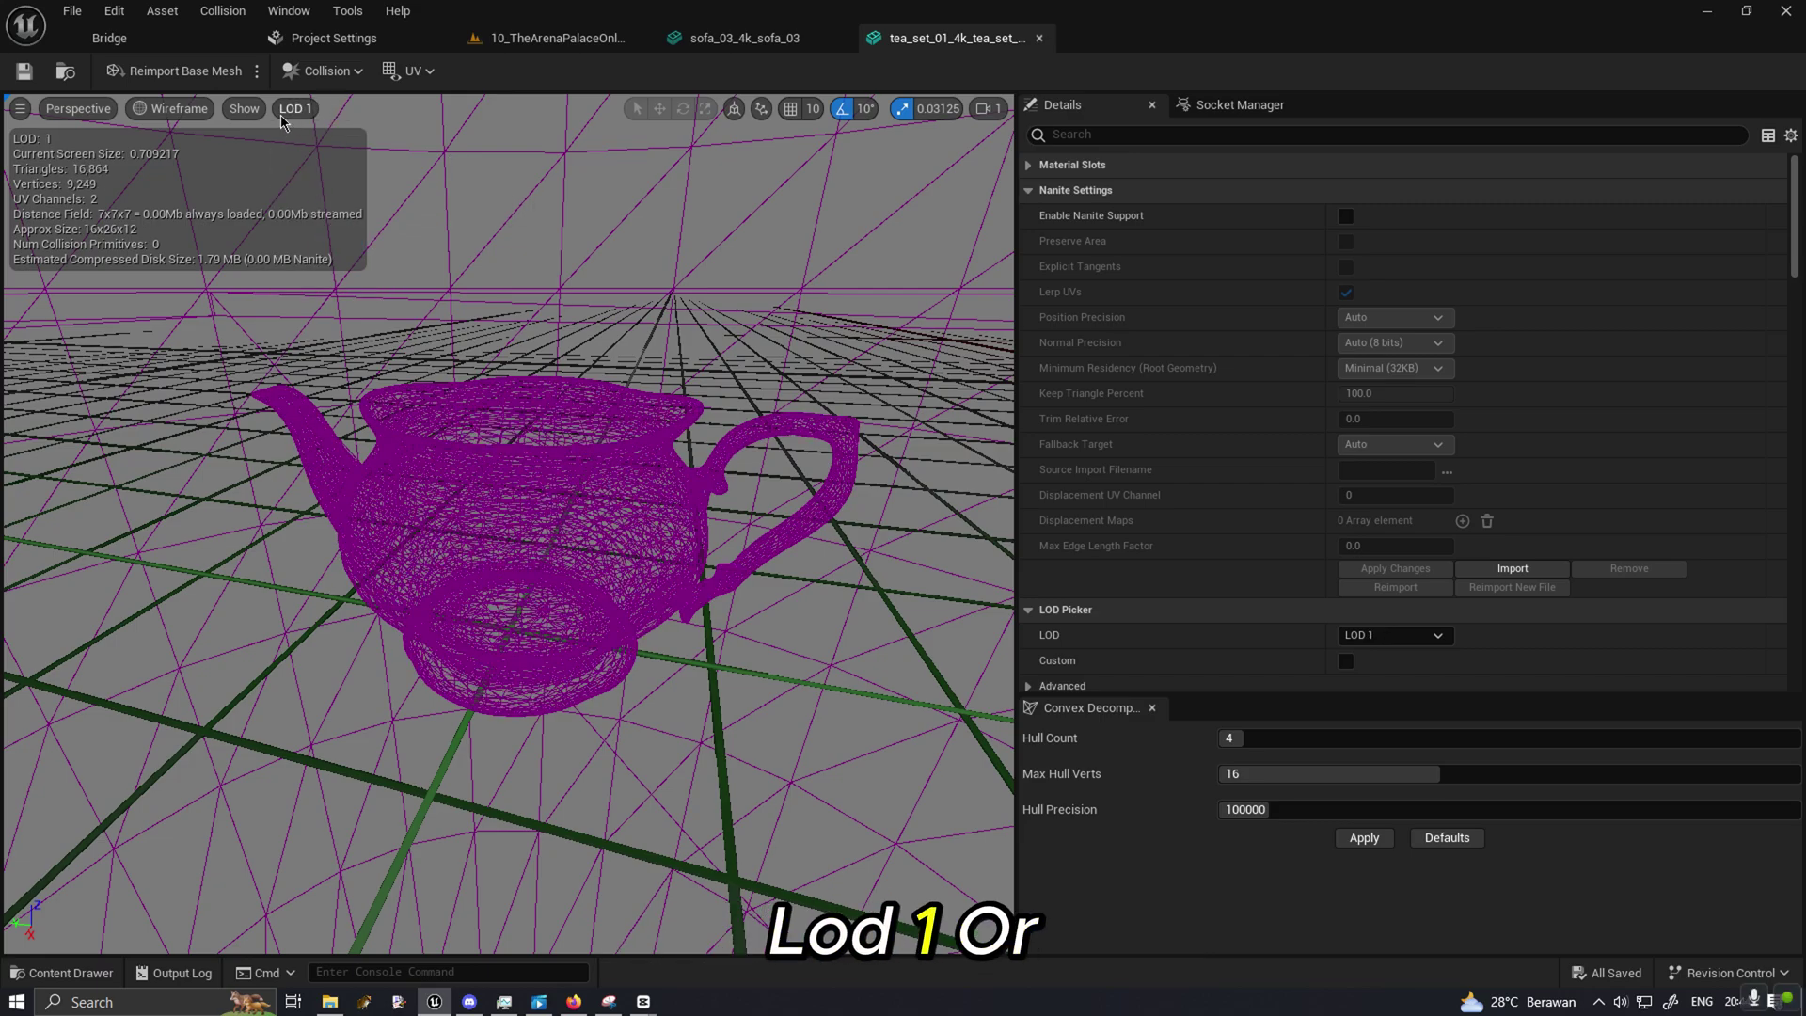
click(287, 108)
click(320, 218)
click(294, 108)
click(320, 237)
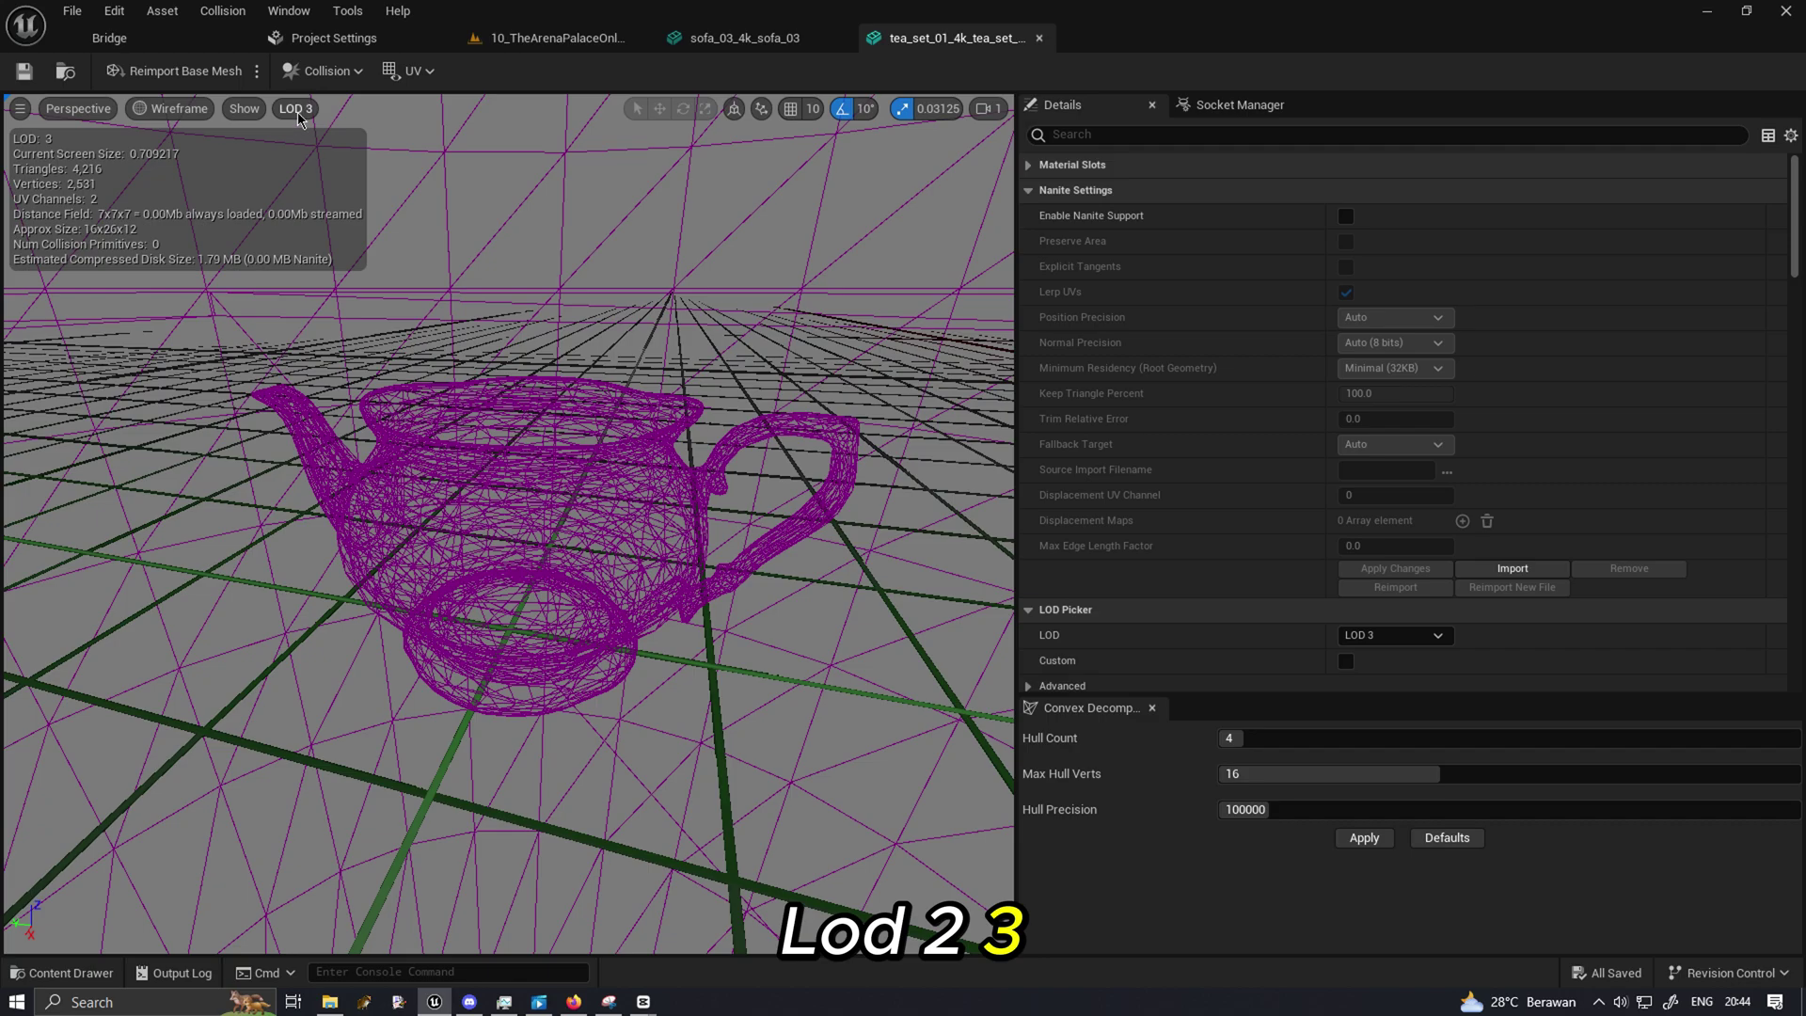
click(297, 111)
click(320, 257)
click(288, 110)
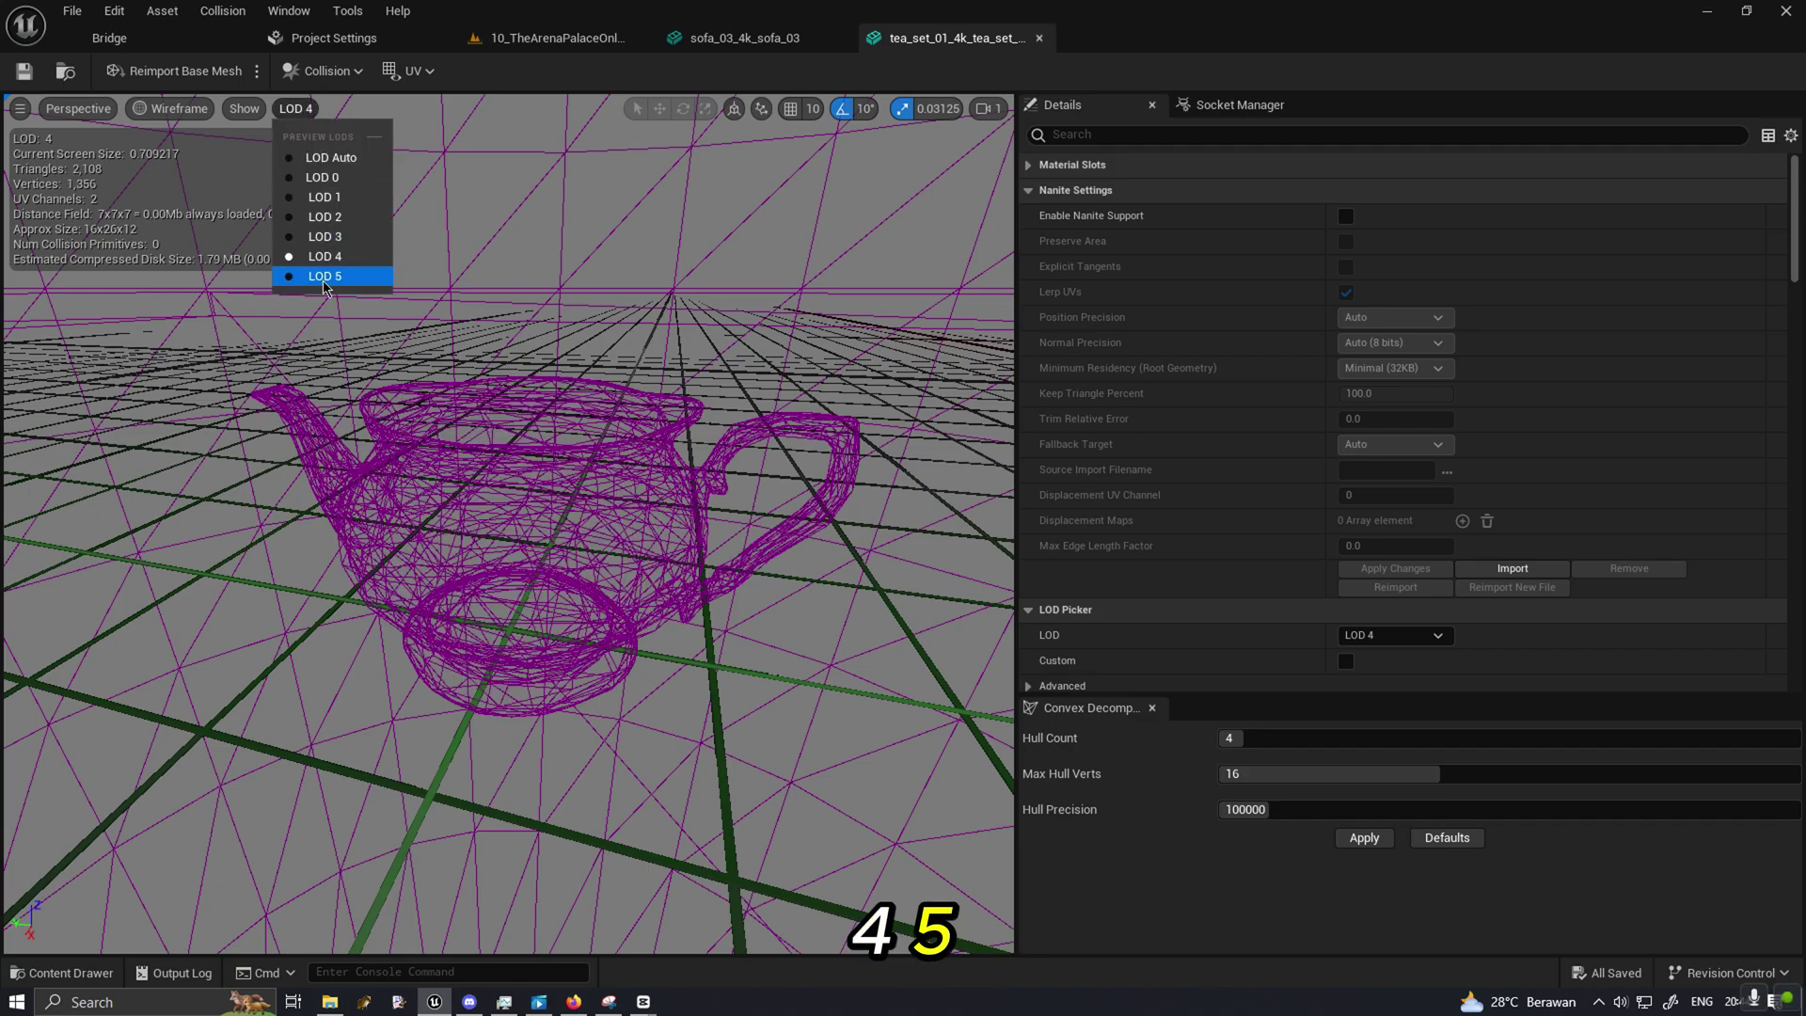
click(324, 277)
Return the preview to LOD Auto and examine how the teapot's LOD switches with viewing distance.
click(296, 110)
click(326, 158)
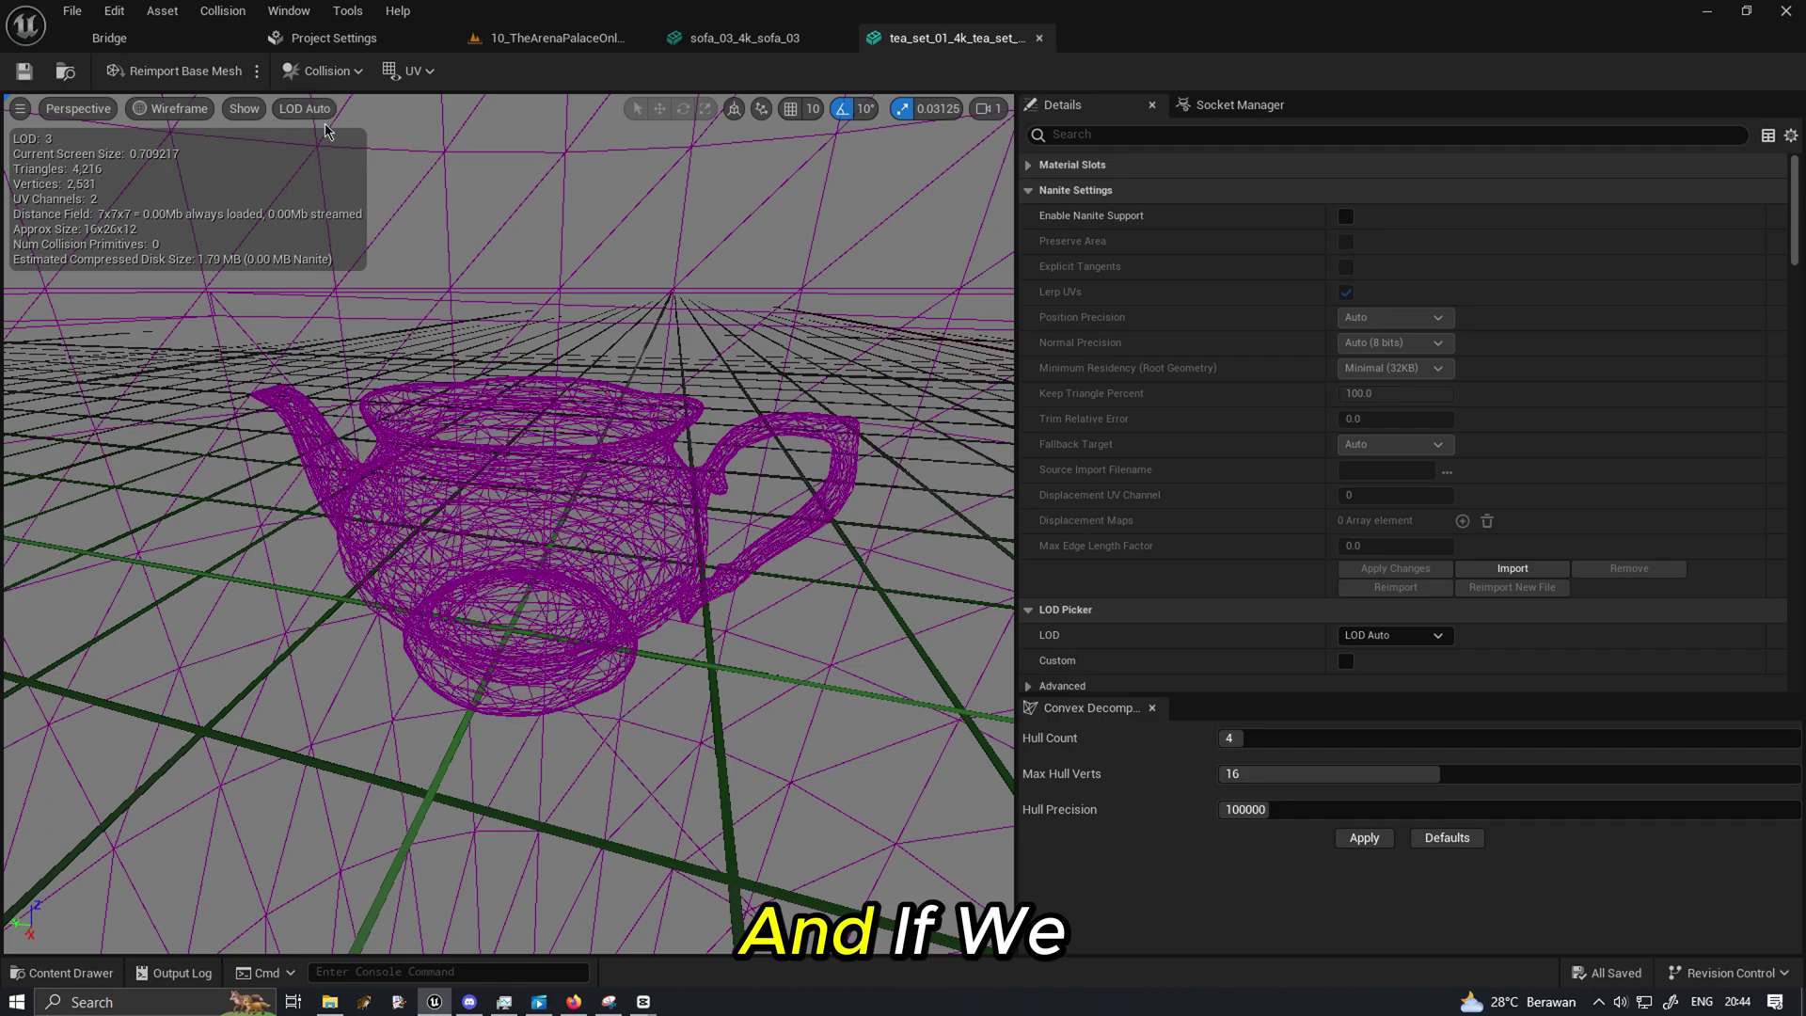
scroll(769, 524, down, 8)
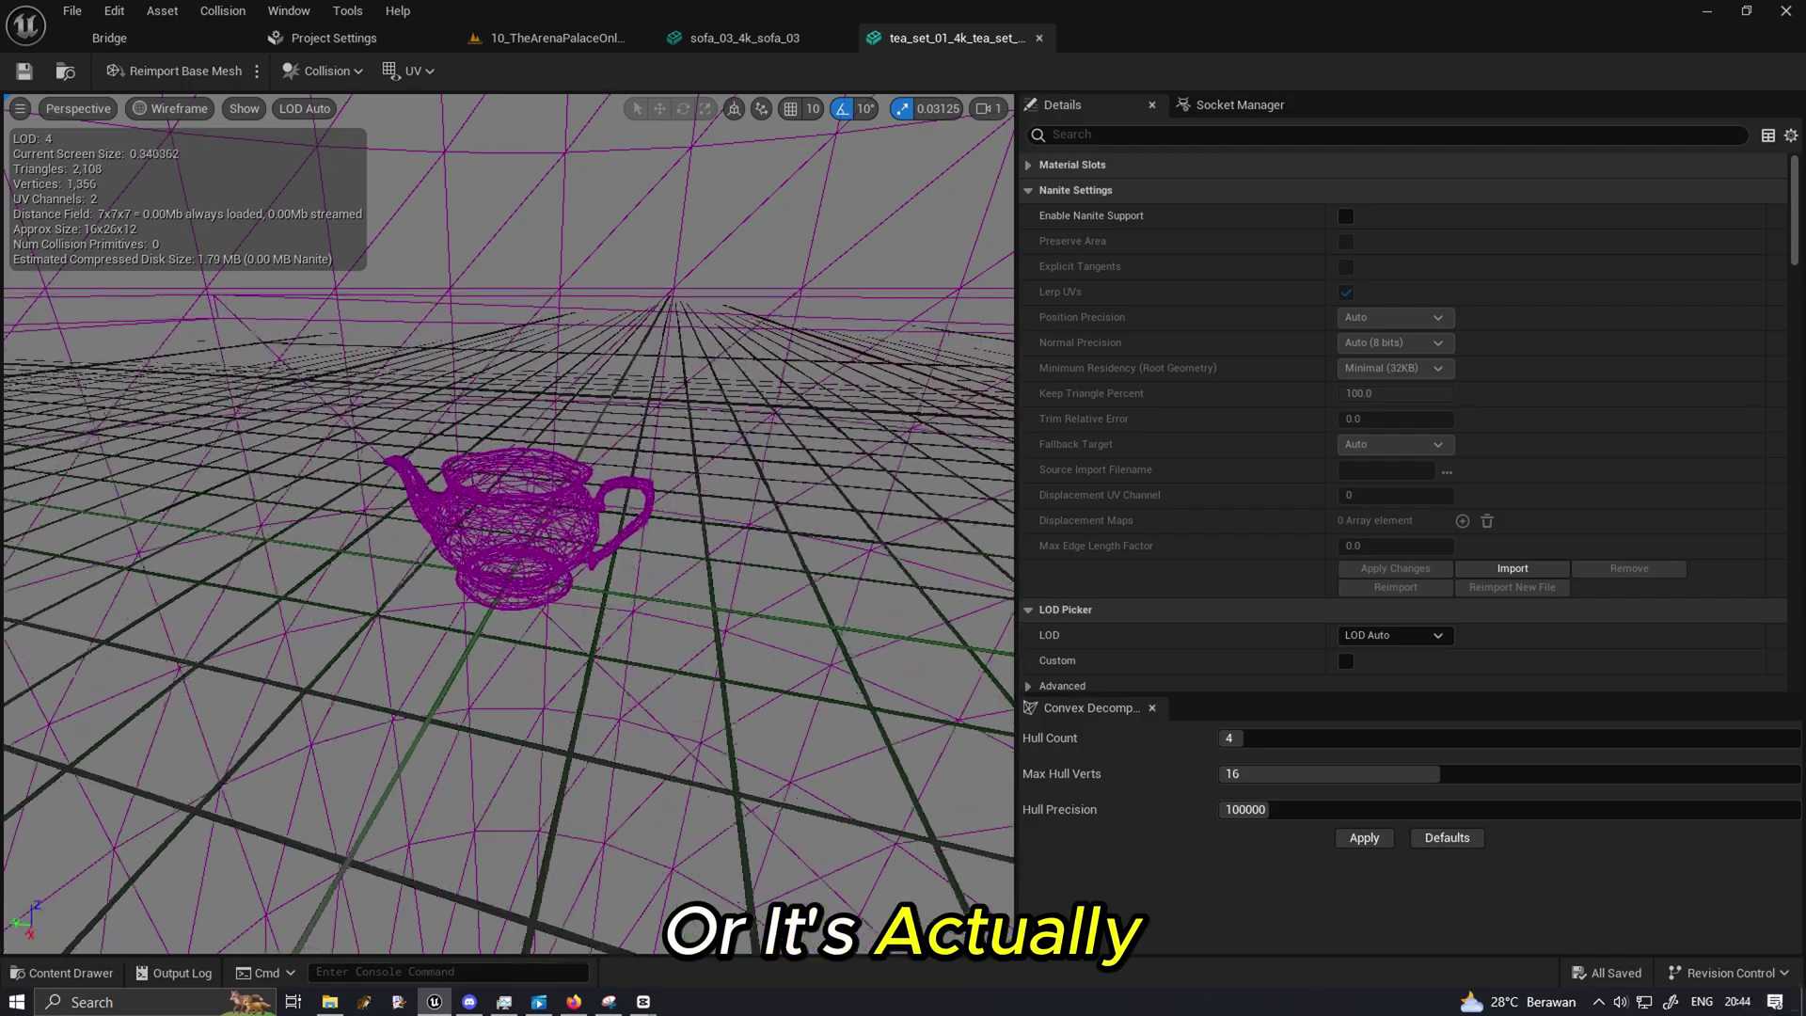
scroll(561, 542, up, 6)
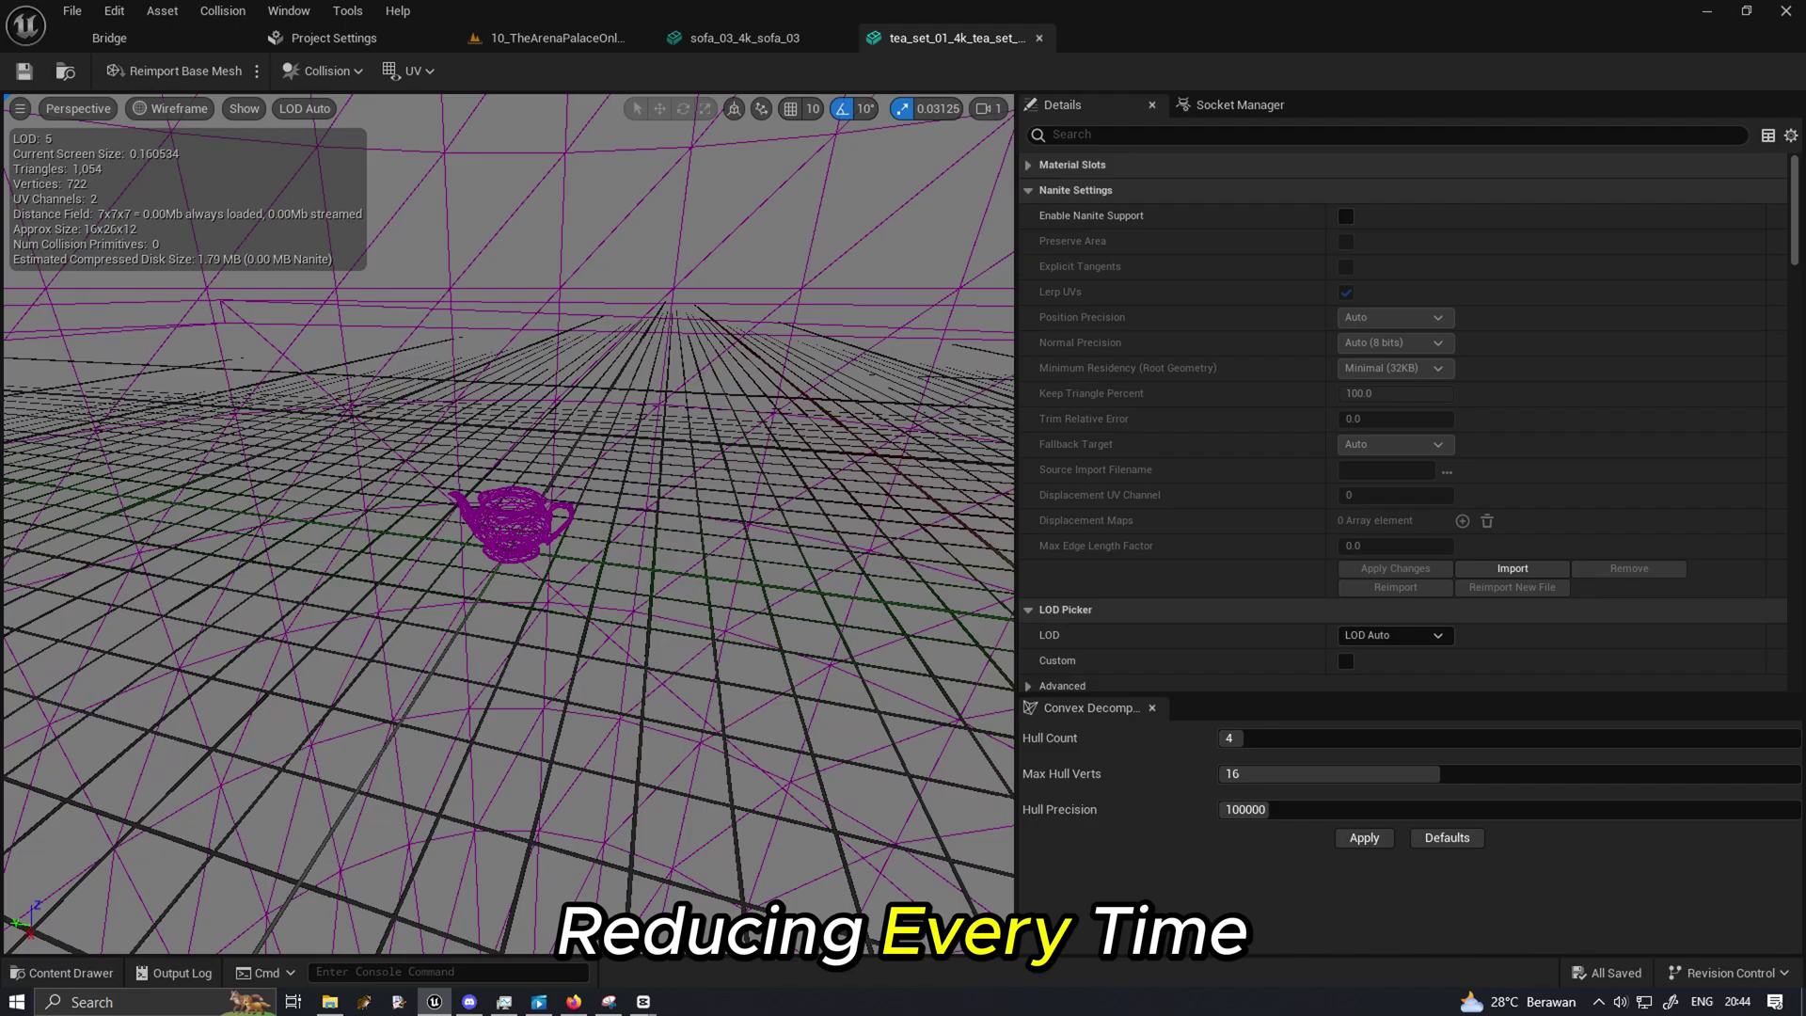
Examine how the teapot's wireframe LOD switches automatically at near and far distances, and return the viewport to Lit shading.
scroll(561, 542, up, 2)
scroll(560, 542, down, 6)
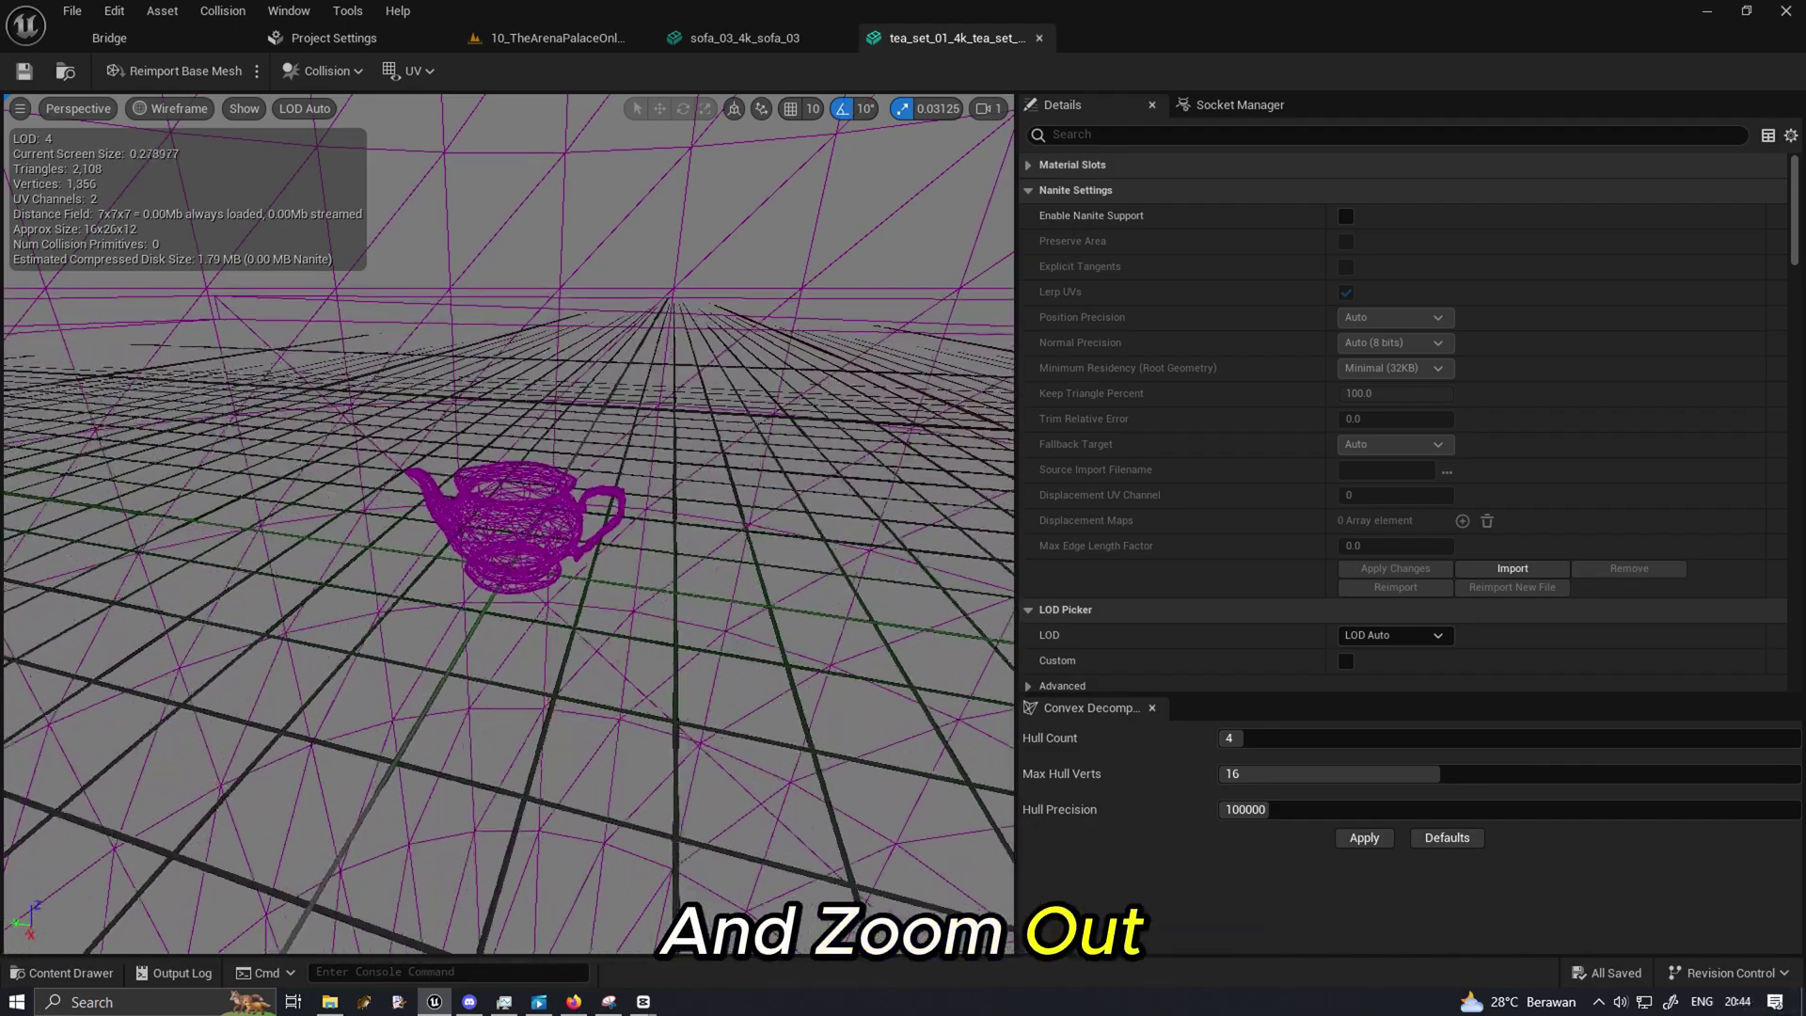
scroll(560, 543, up, 3)
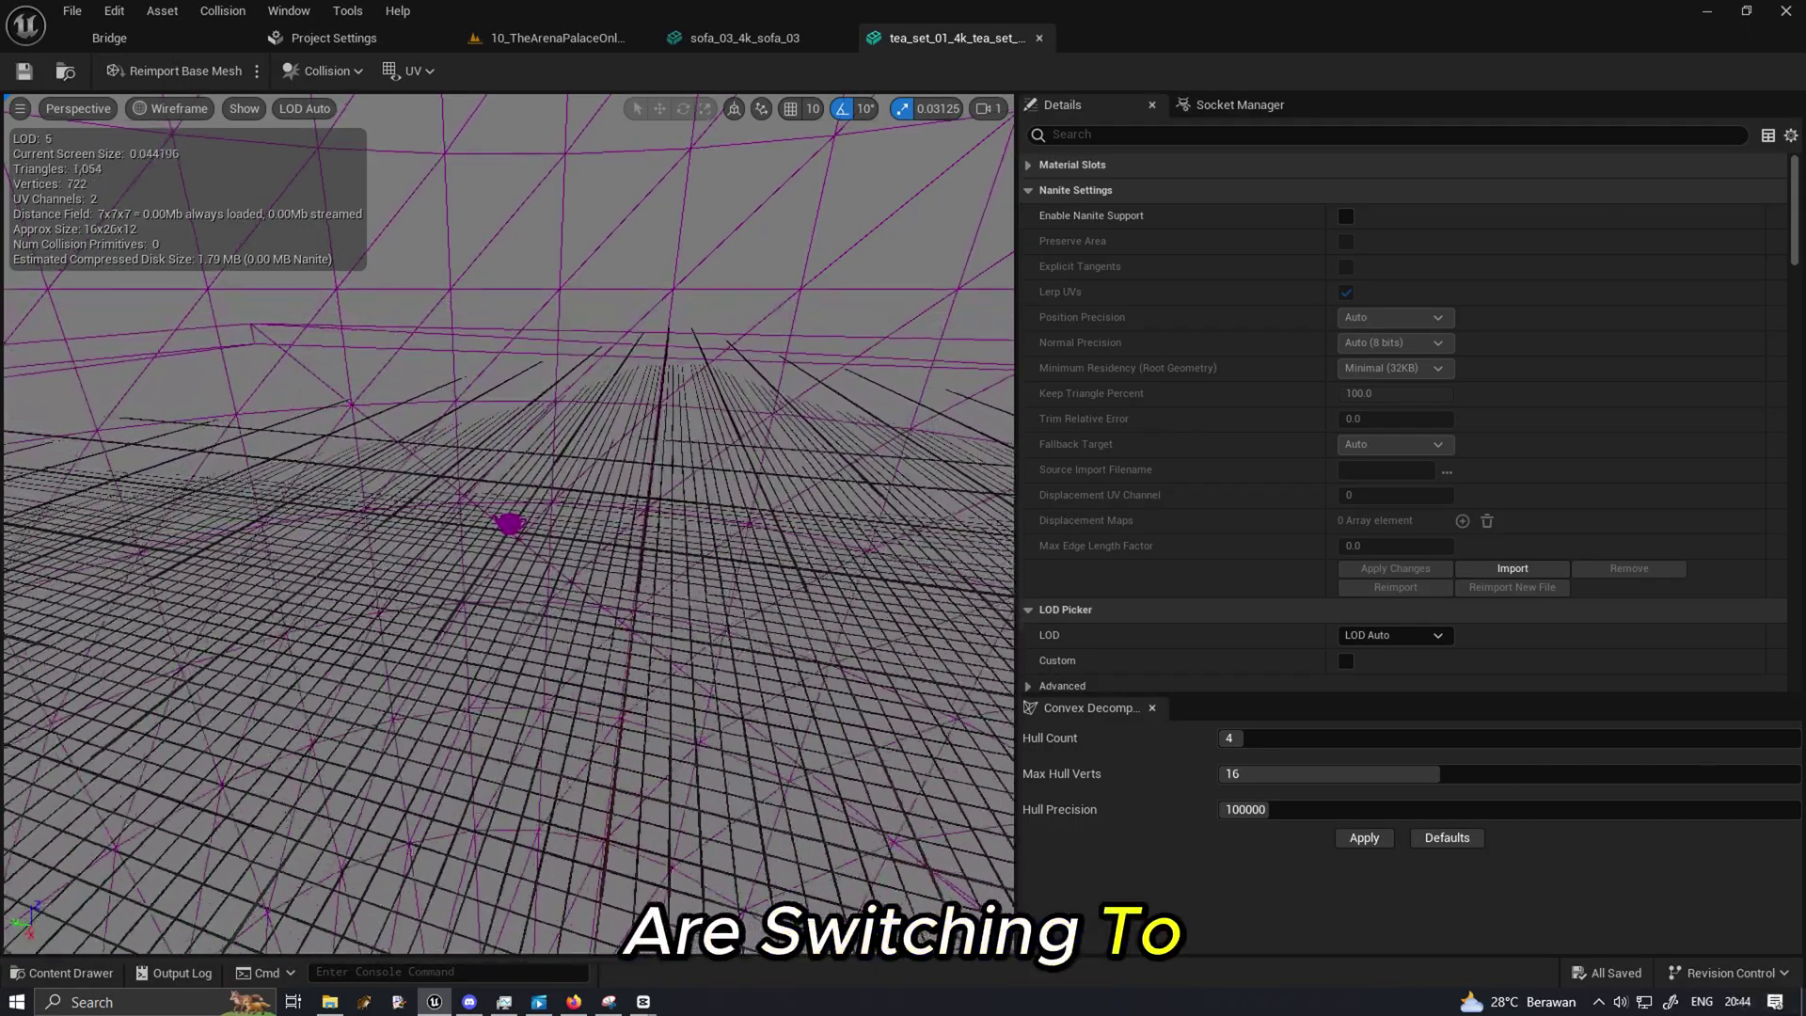
scroll(509, 524, up, 6)
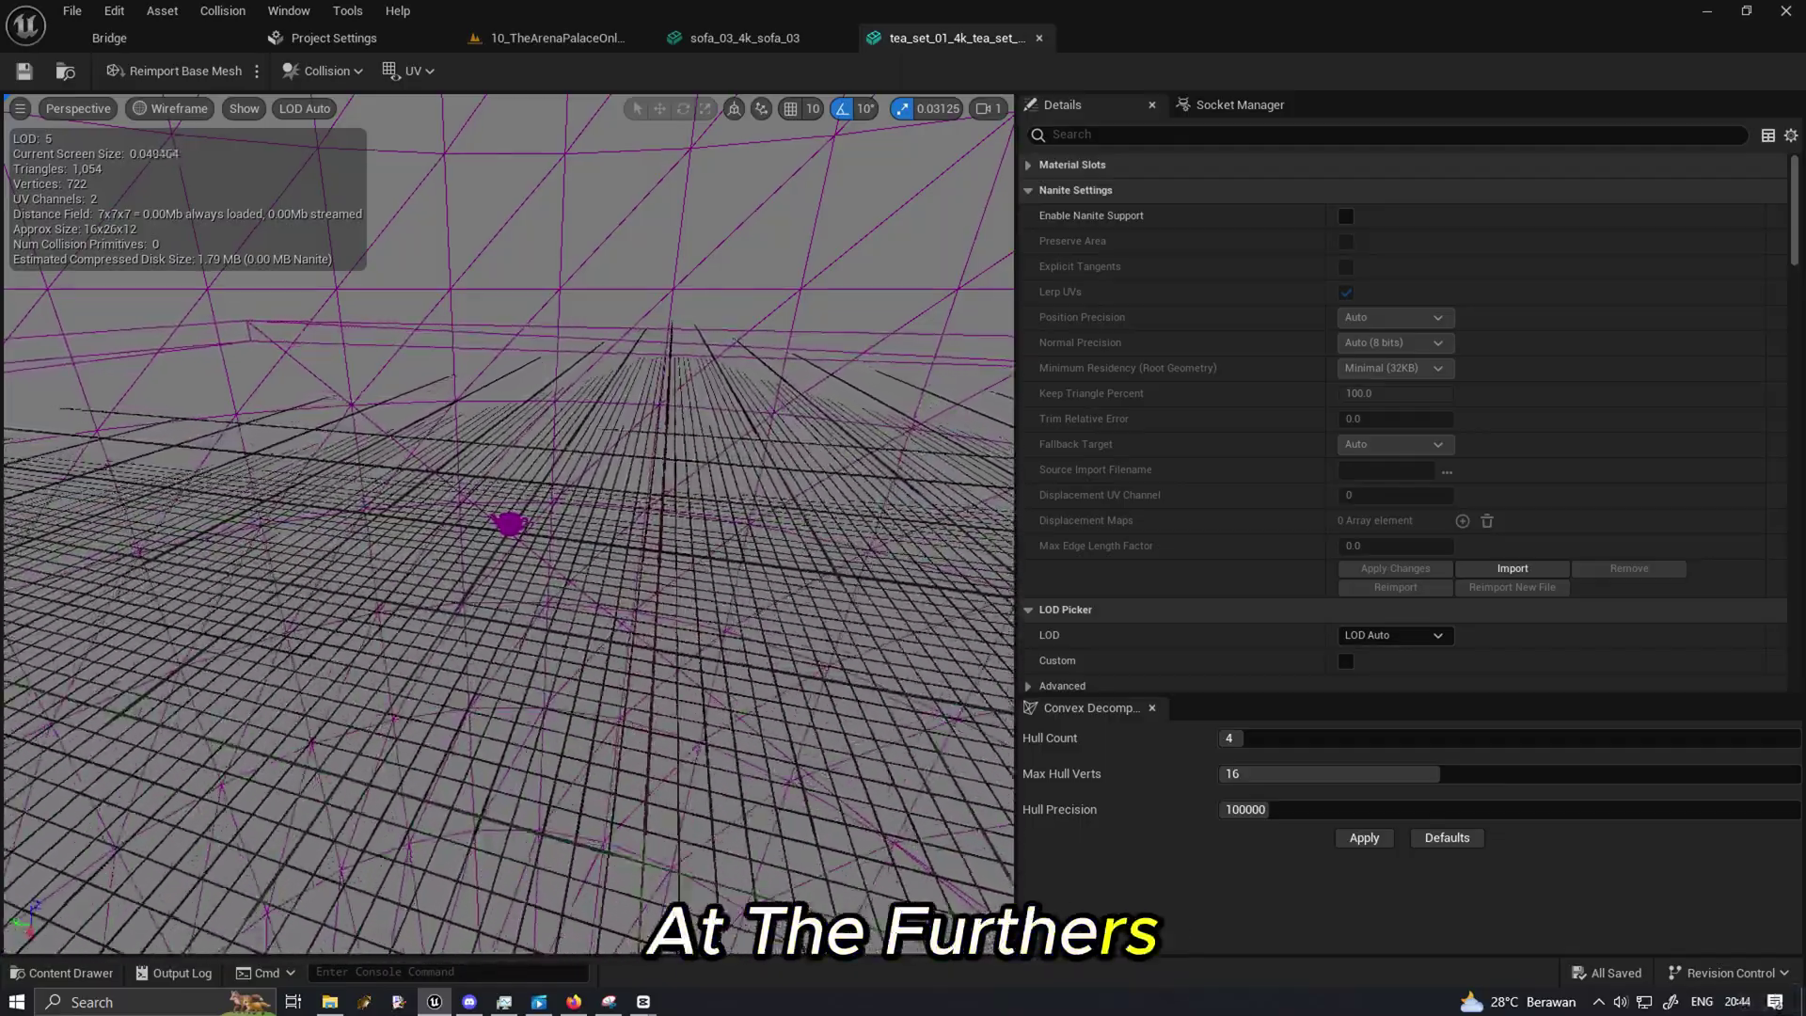
scroll(509, 524, up, 10)
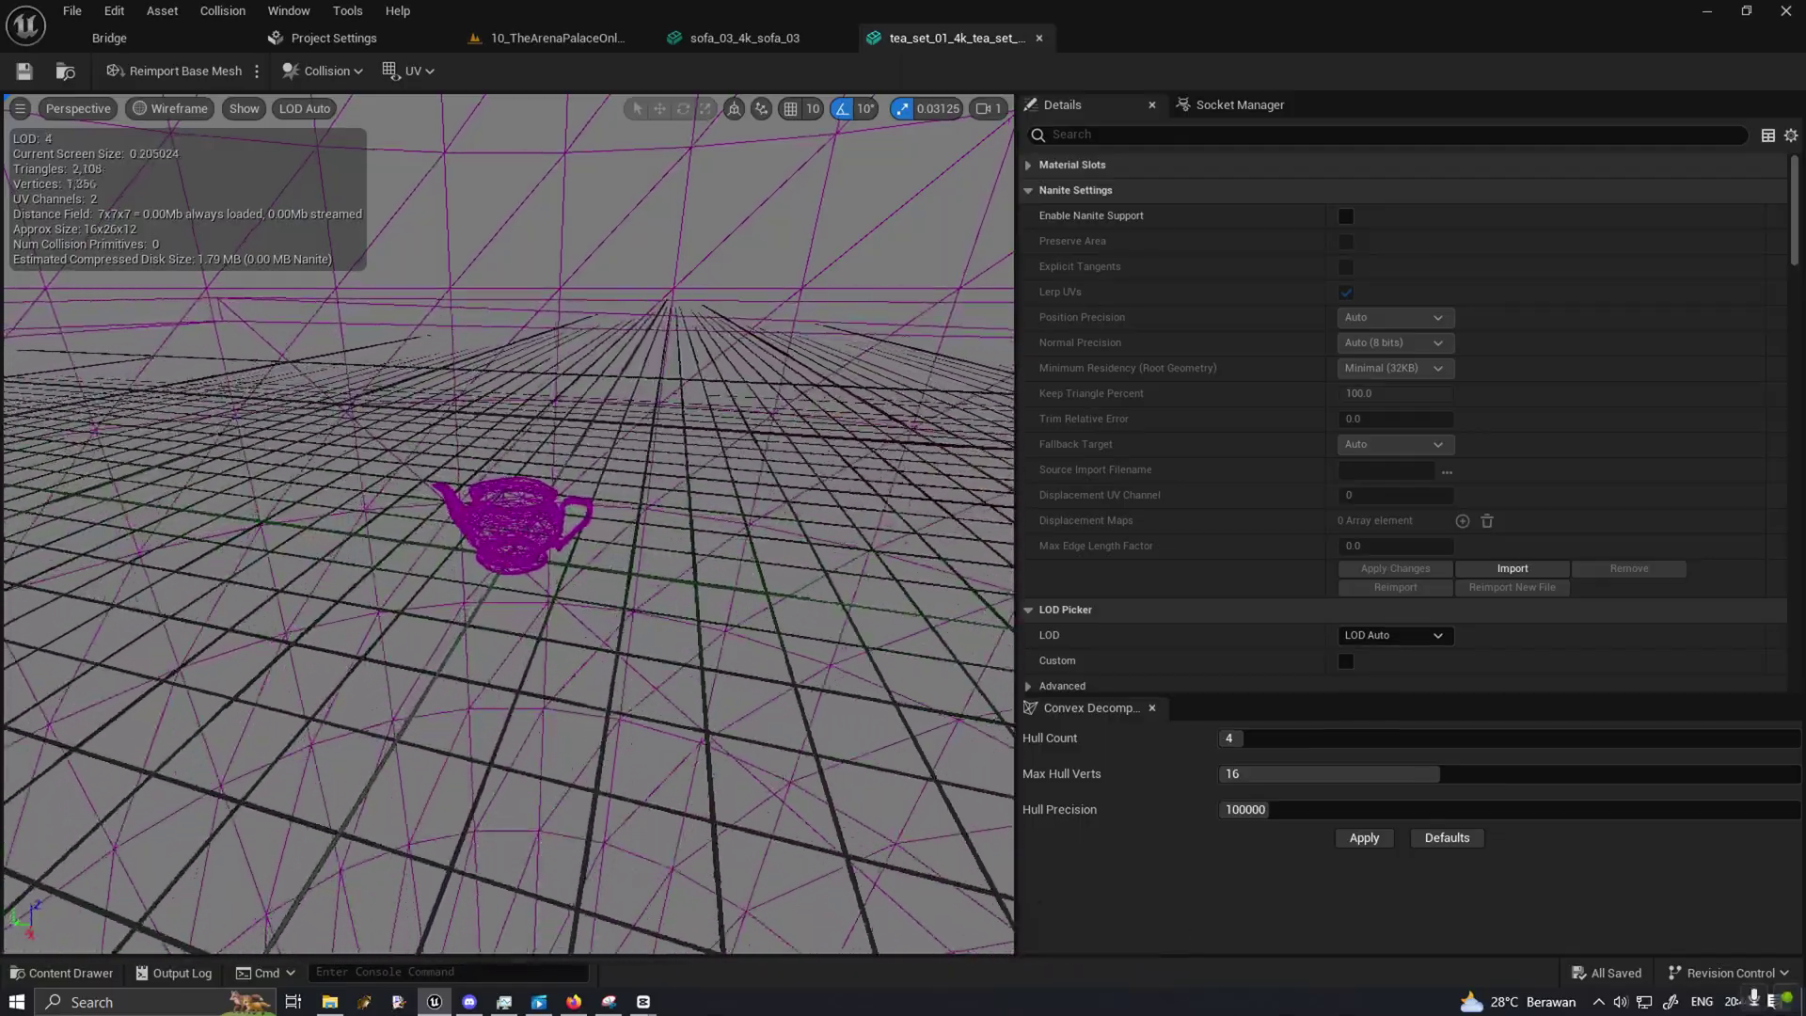
scroll(508, 524, up, 6)
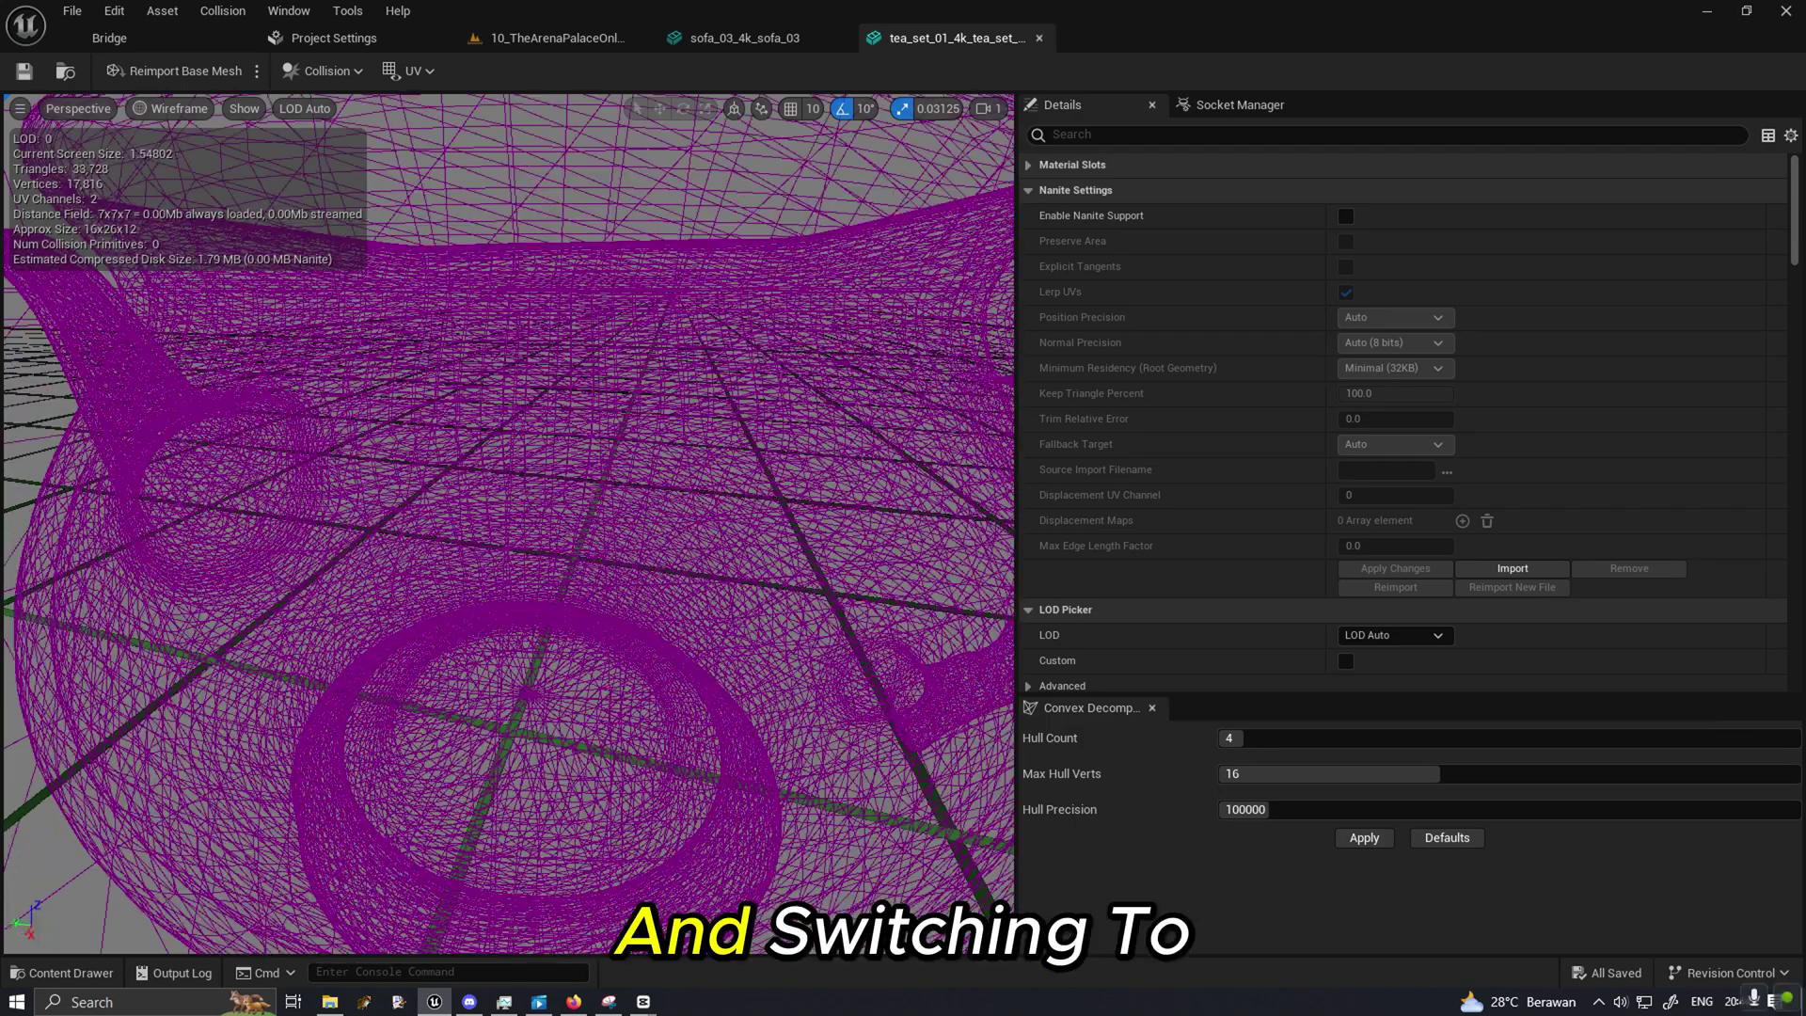
click(155, 109)
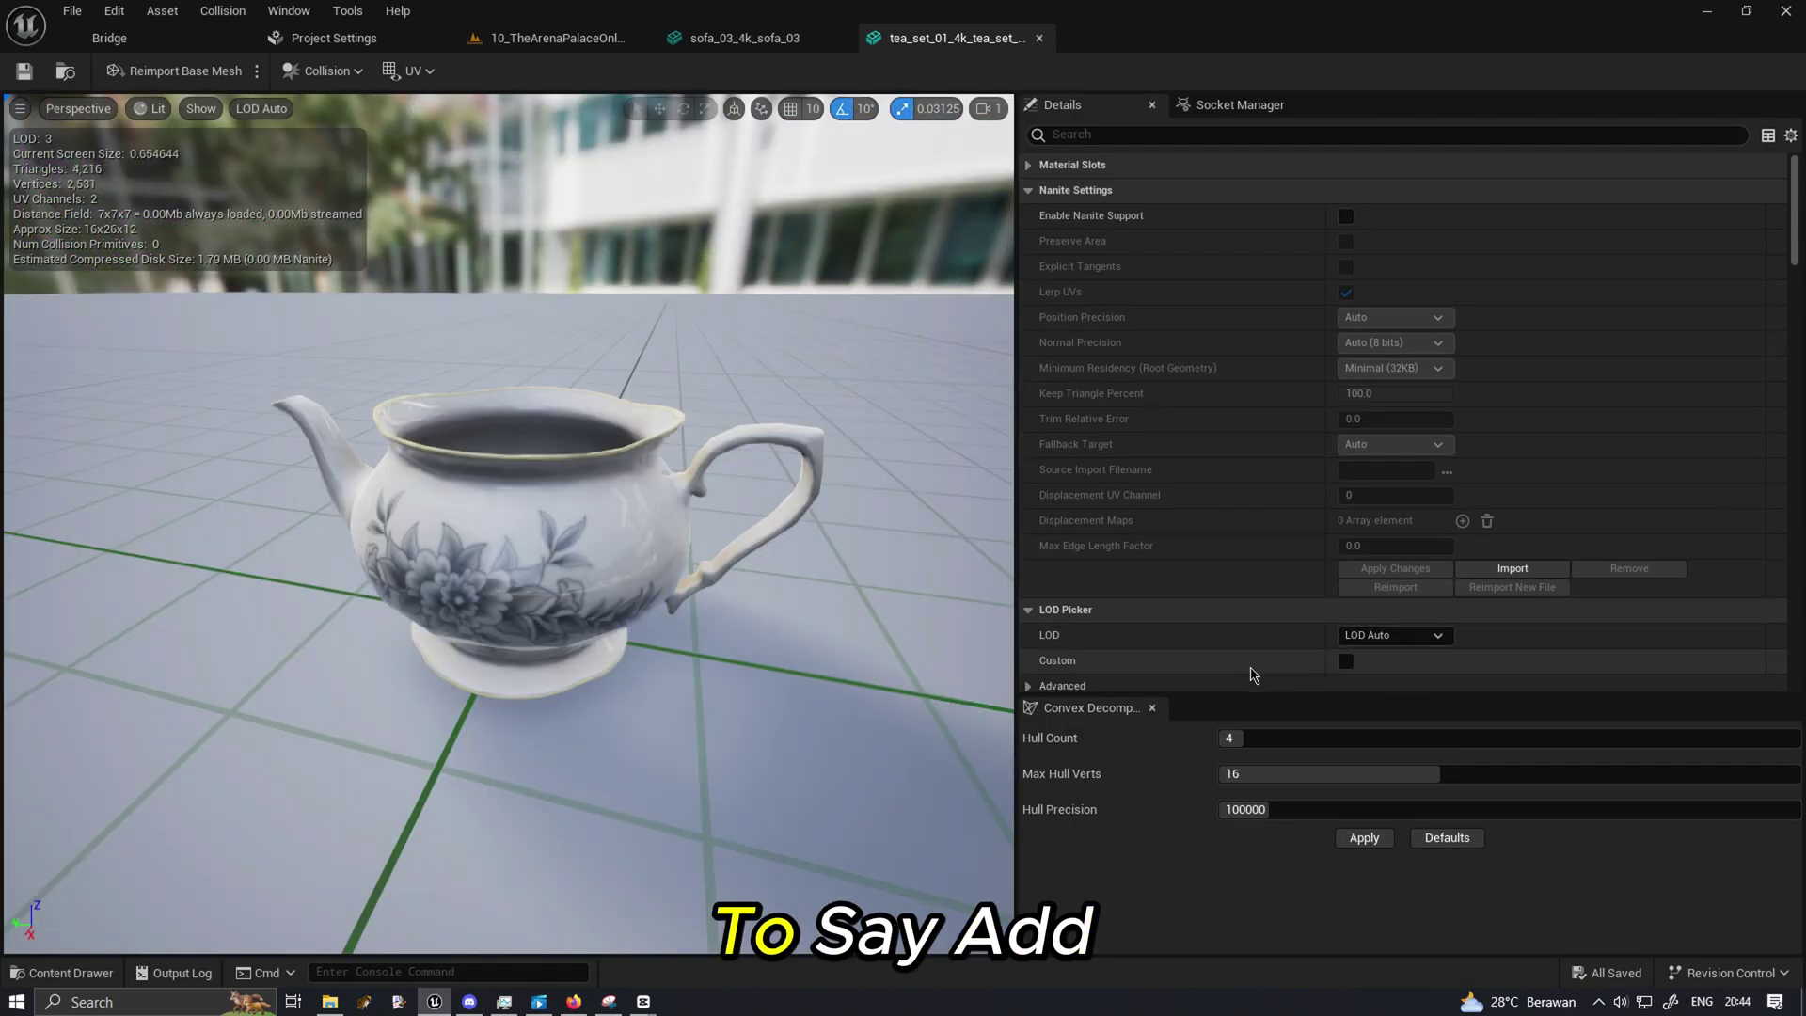
Set the teapot mesh's Number of LODs to 7 within the HighDetail LOD group and apply the change.
drag(1222, 698, 1220, 793)
scroll(1190, 532, down, 10)
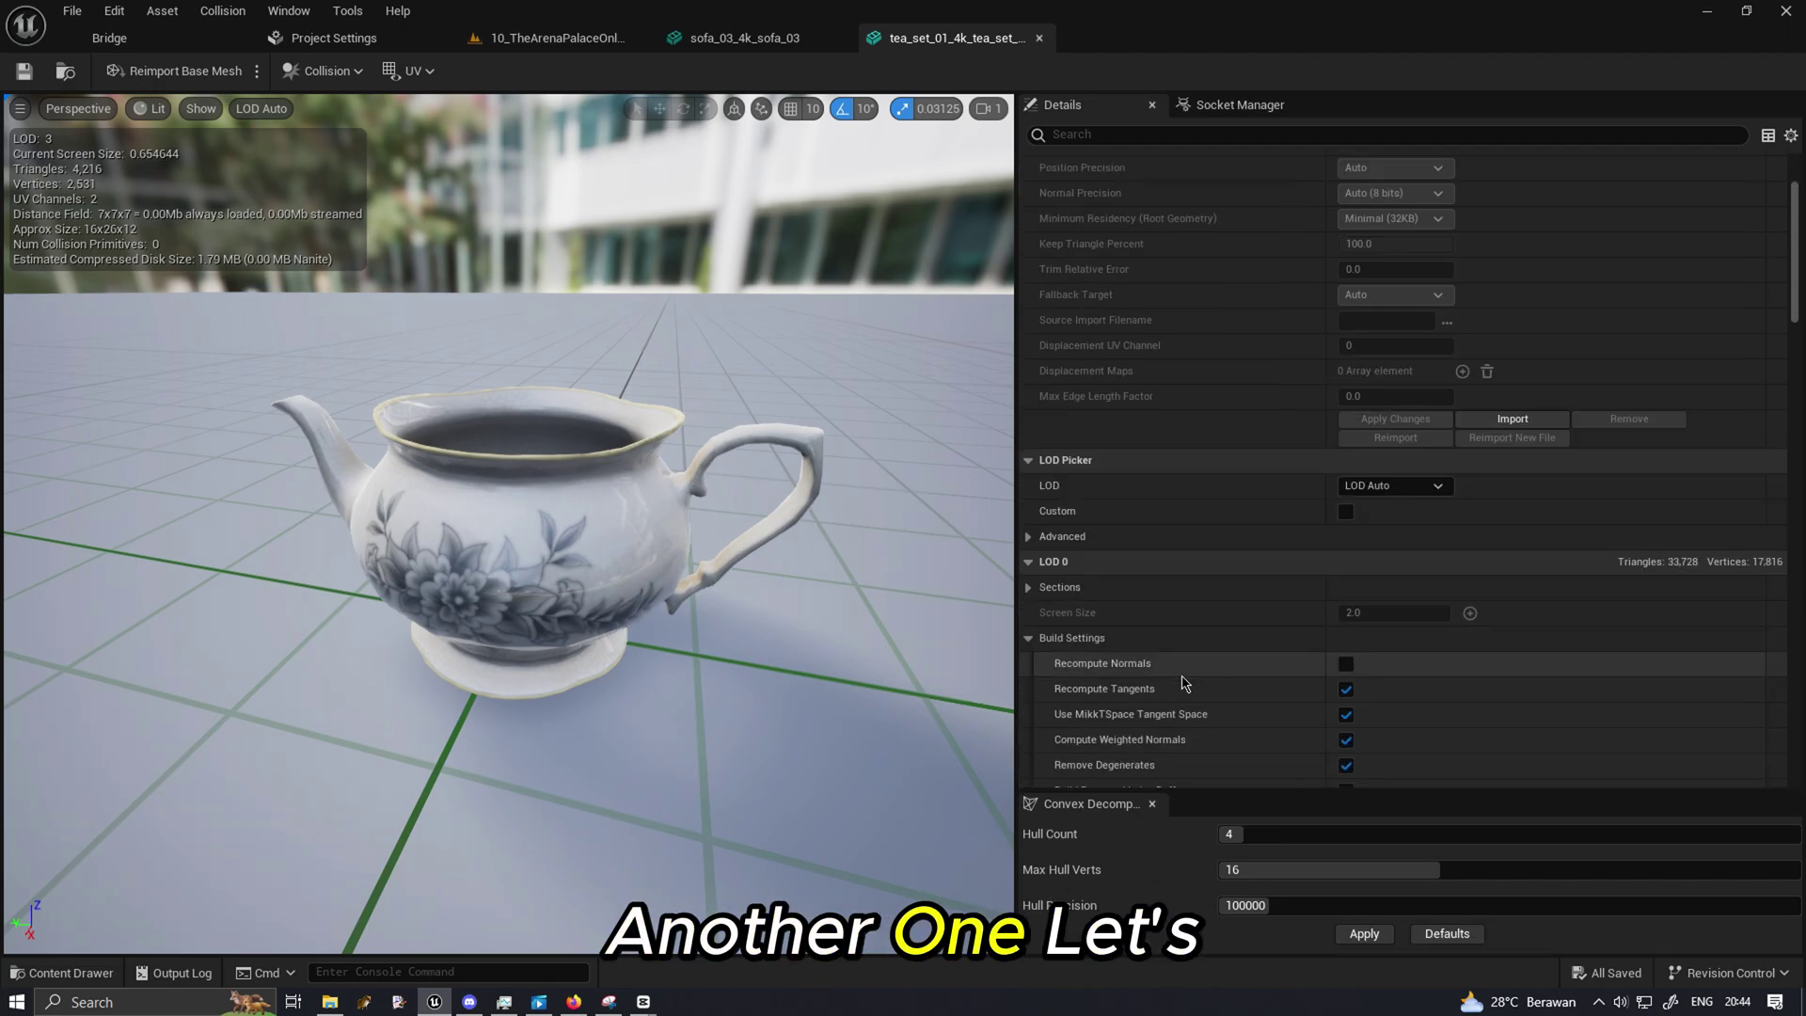
scroll(1175, 489, down, 1)
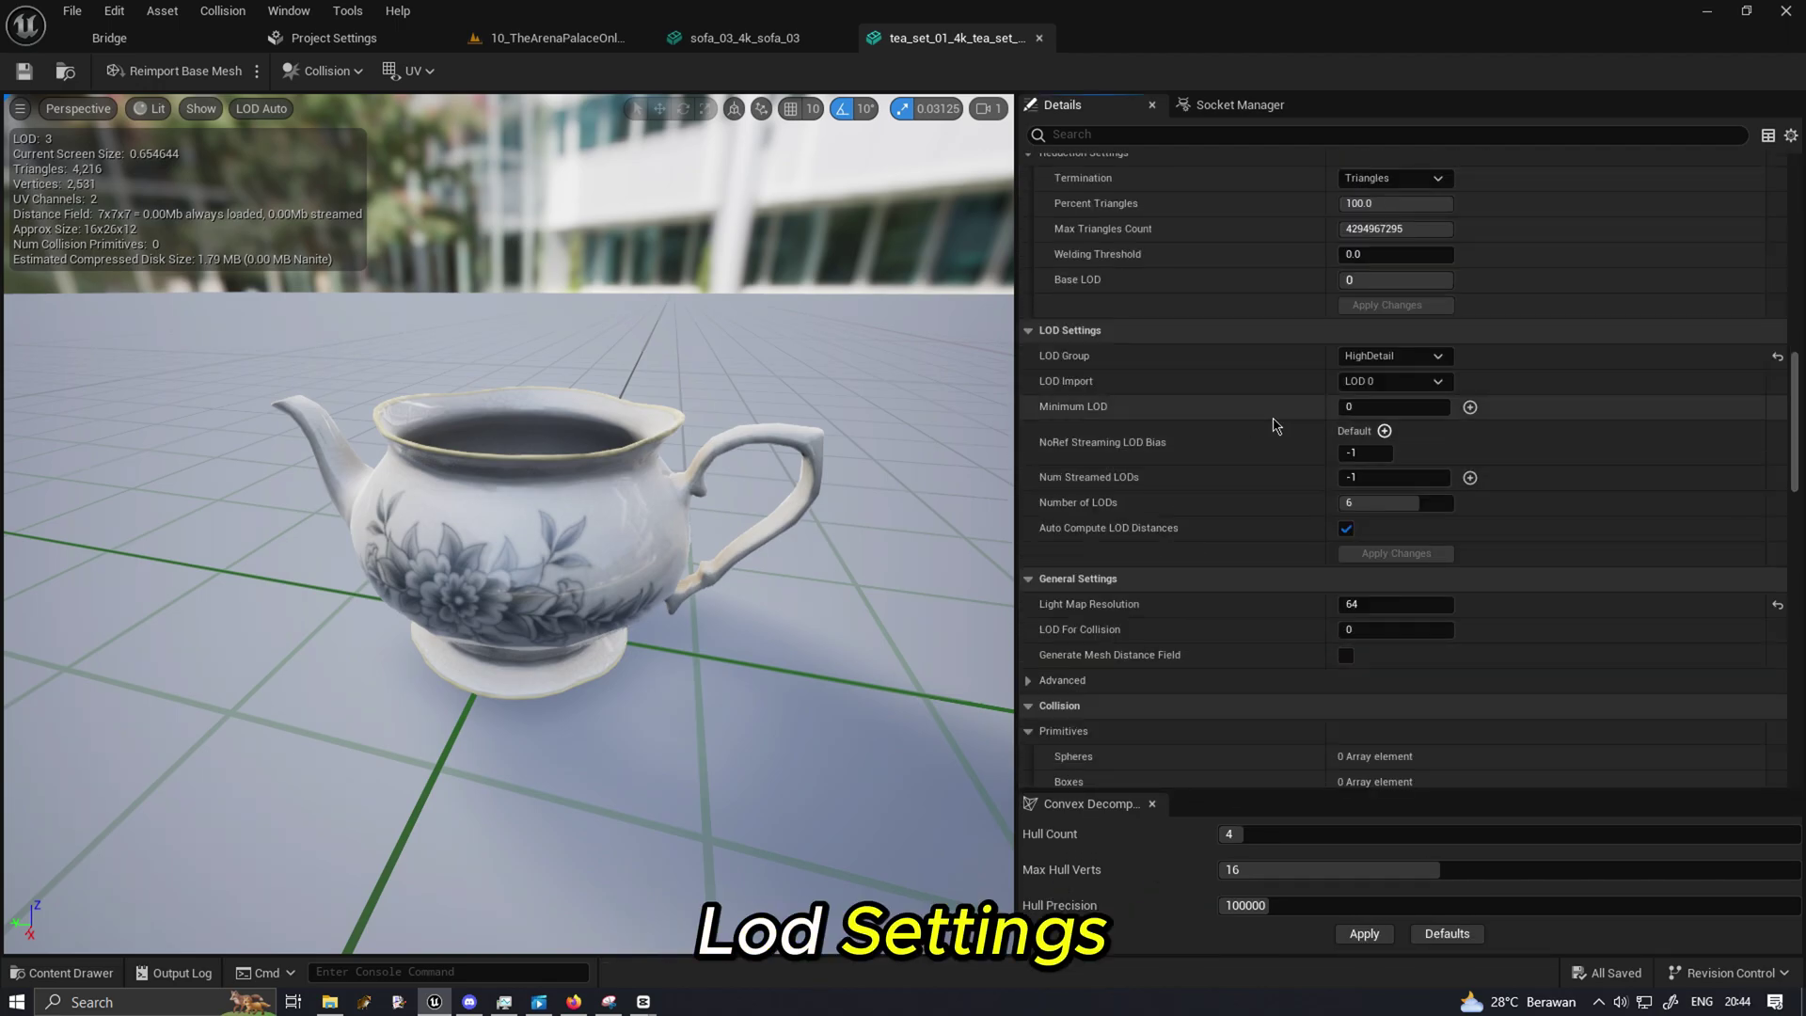
click(1397, 361)
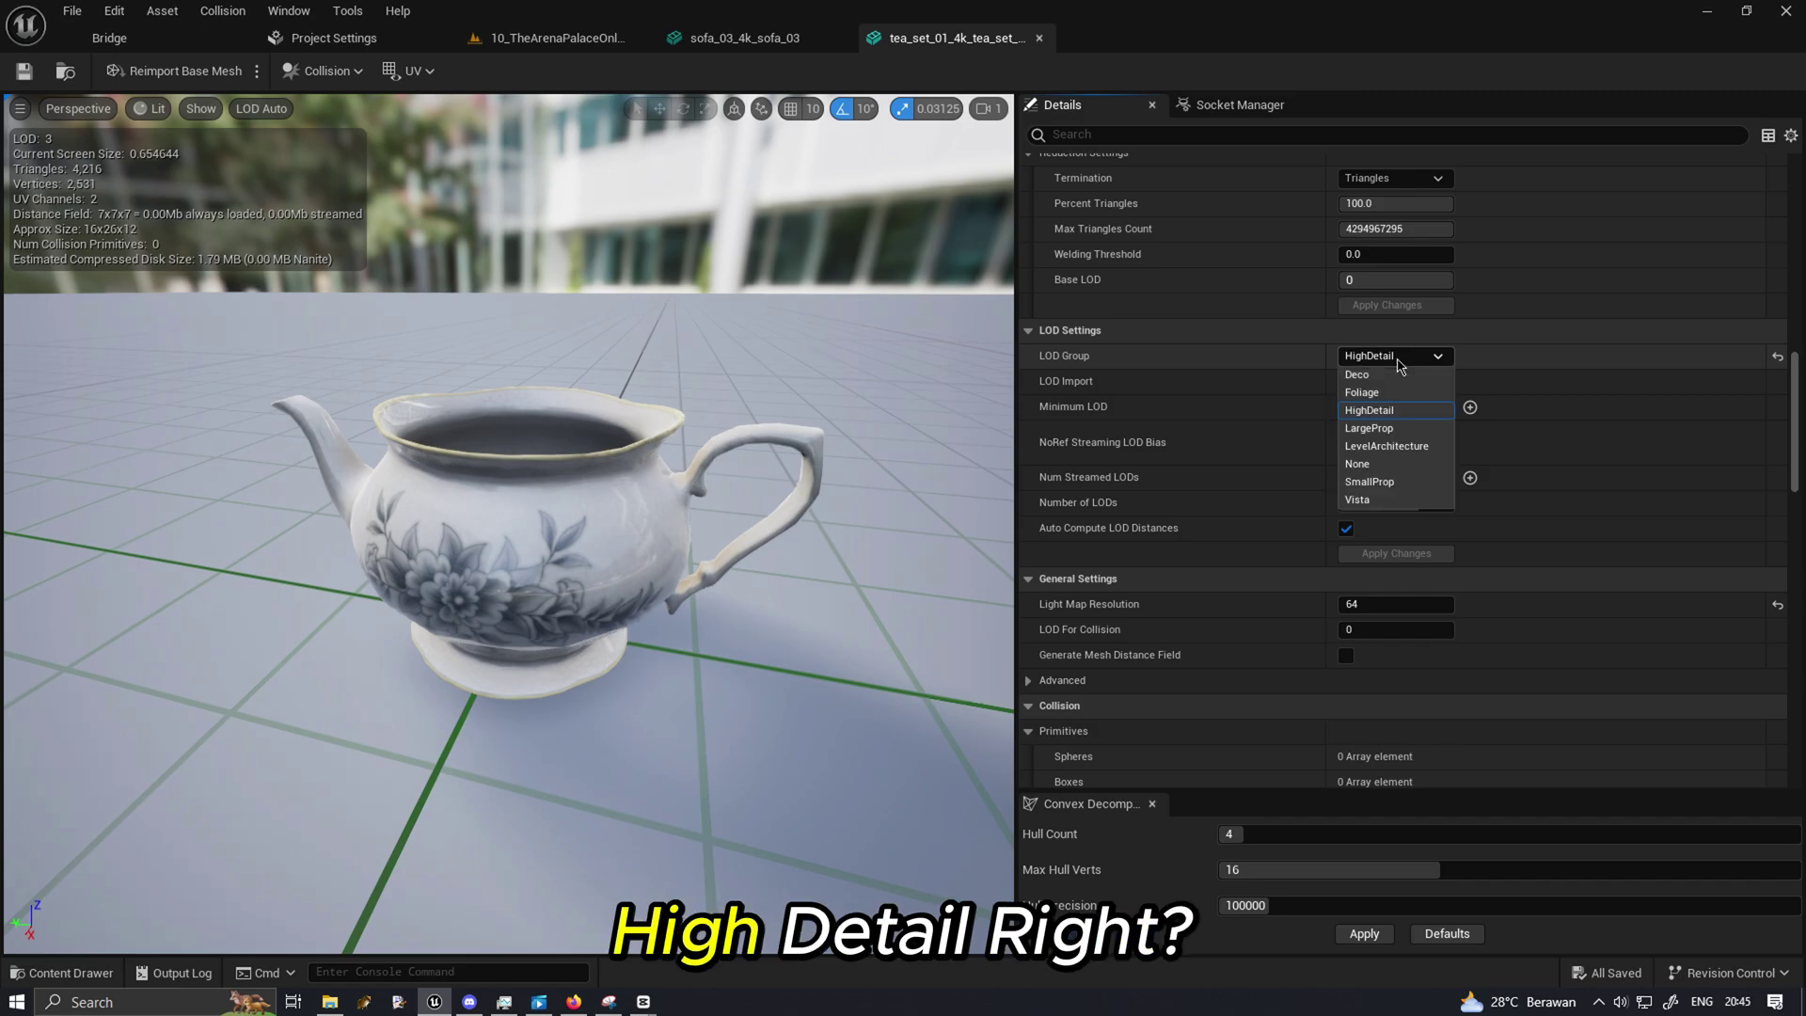
click(1398, 361)
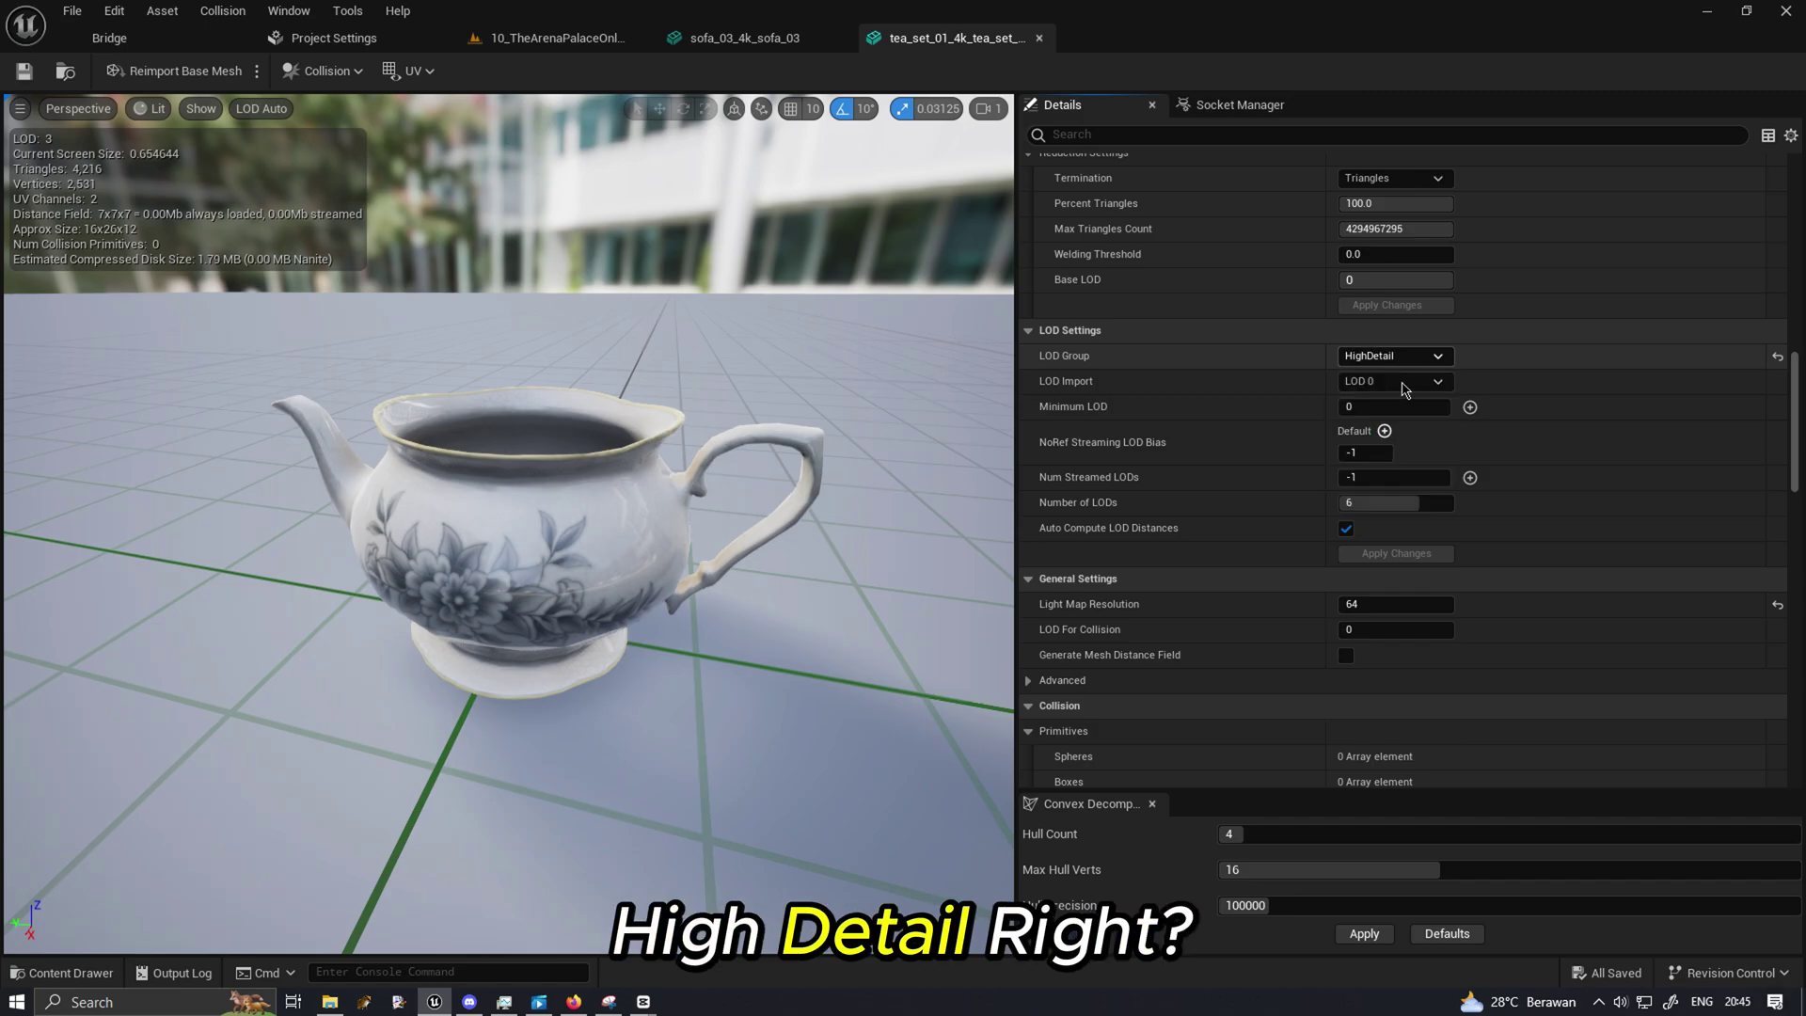
click(1410, 505)
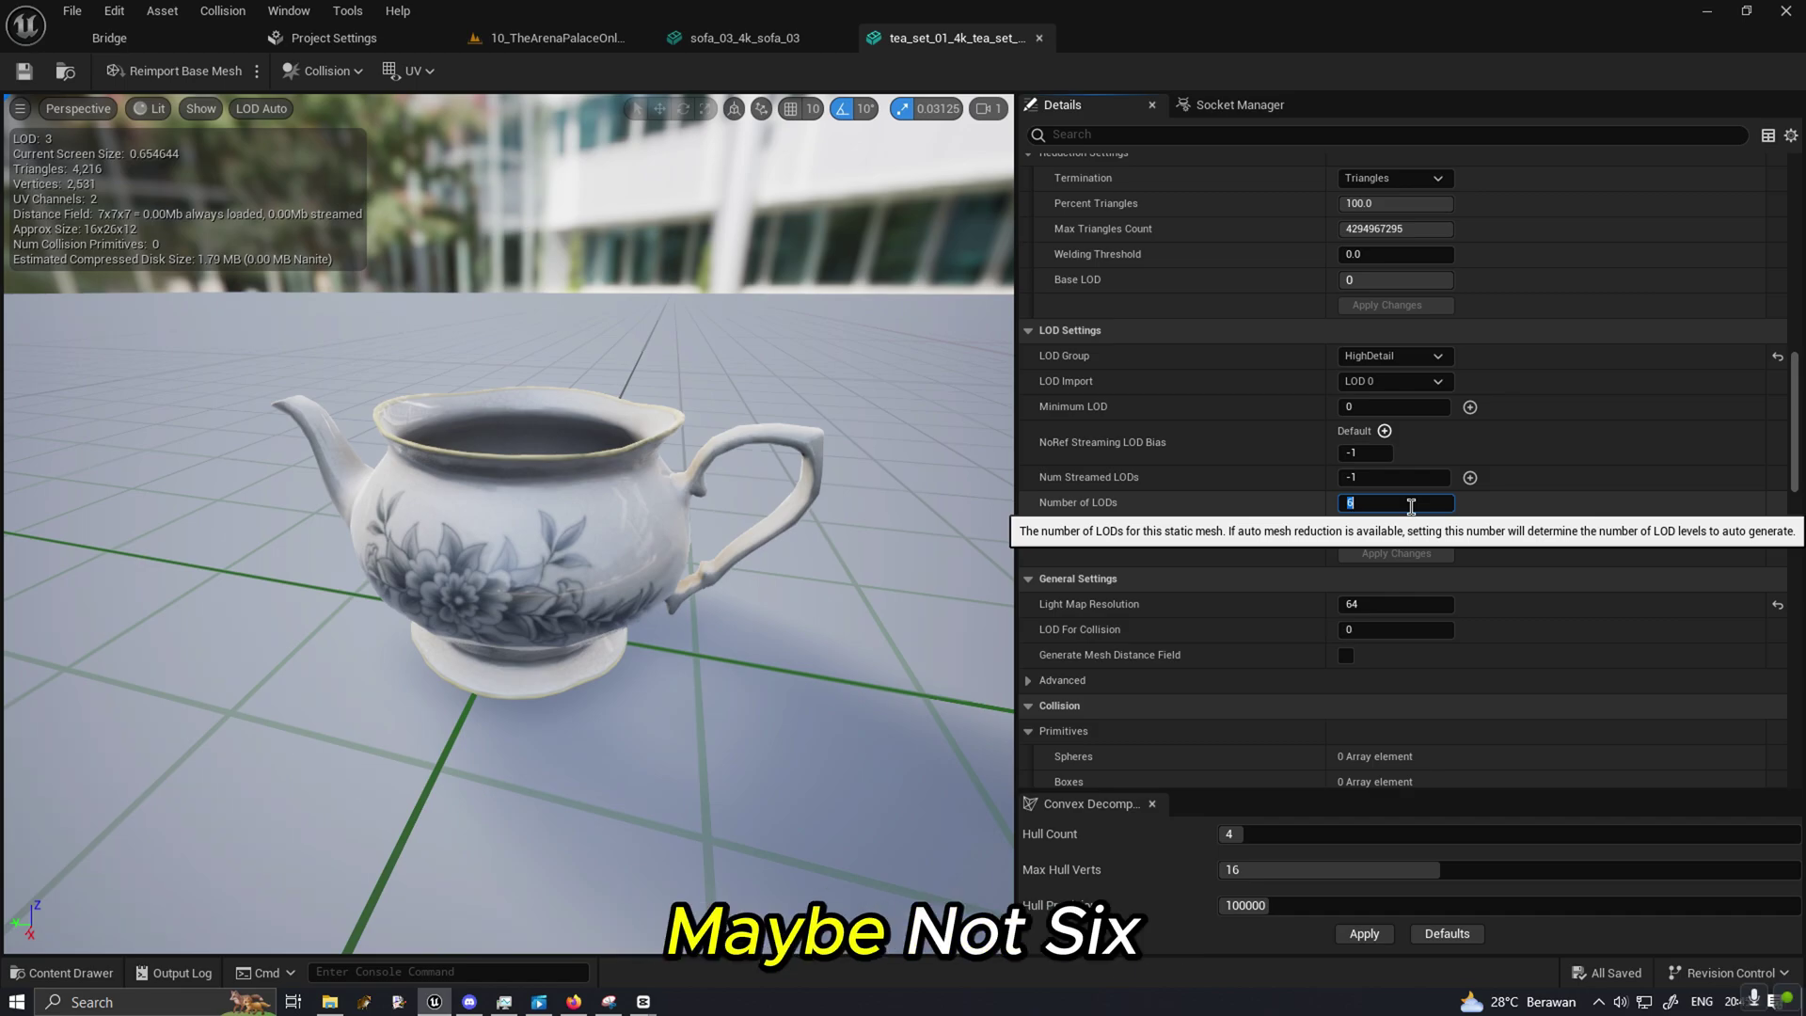
text(7)
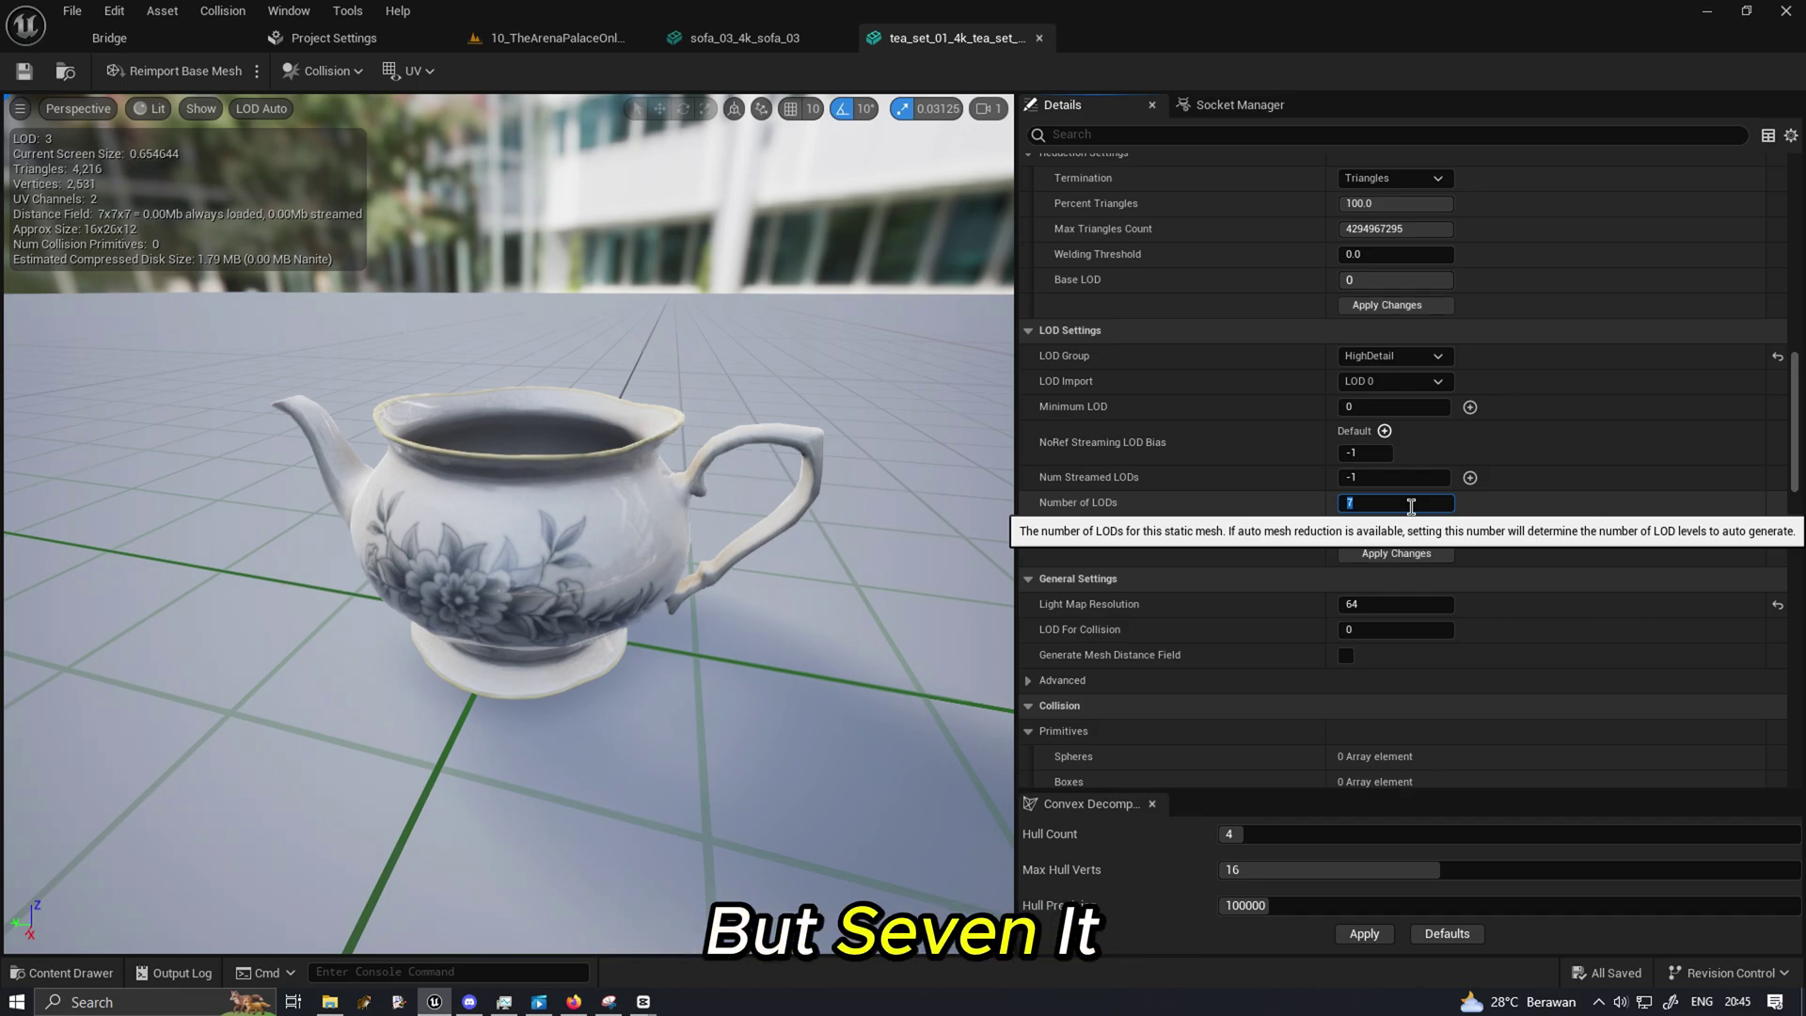
key(Return)
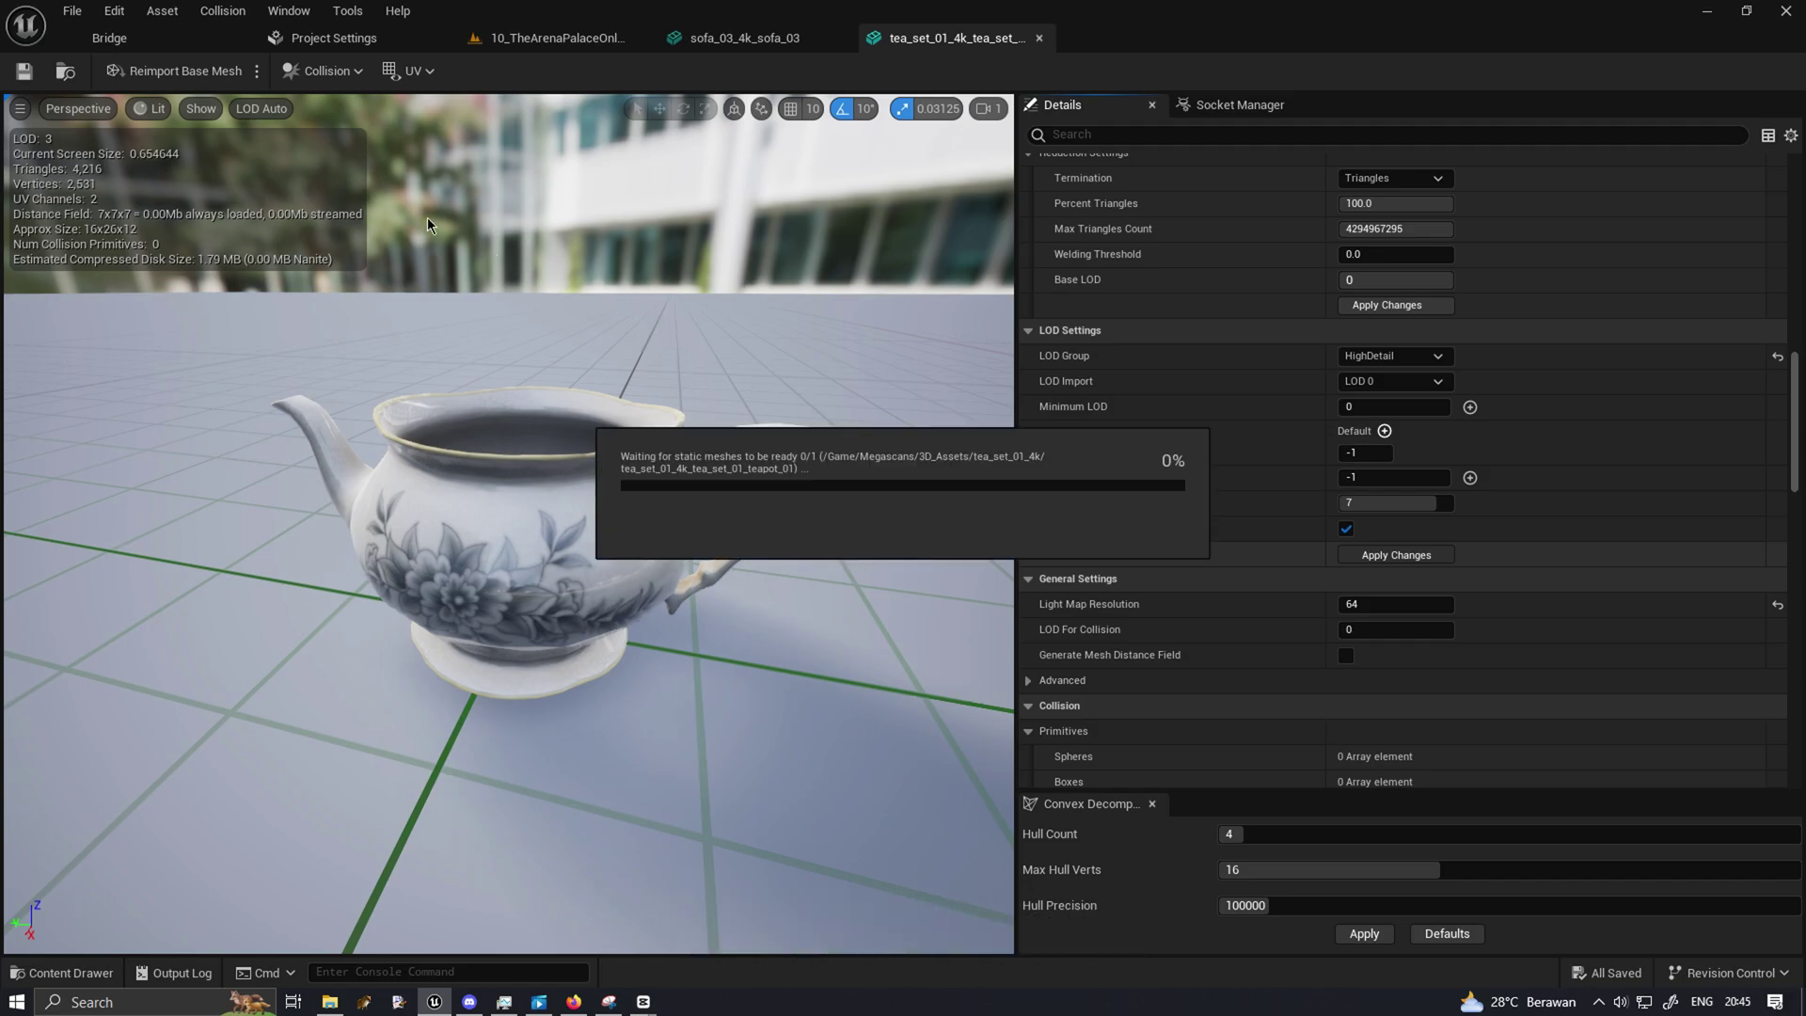
Preview the teapot alternately at LOD 5 and LOD 6 to compare triangle counts, vertex counts and shape.
click(262, 108)
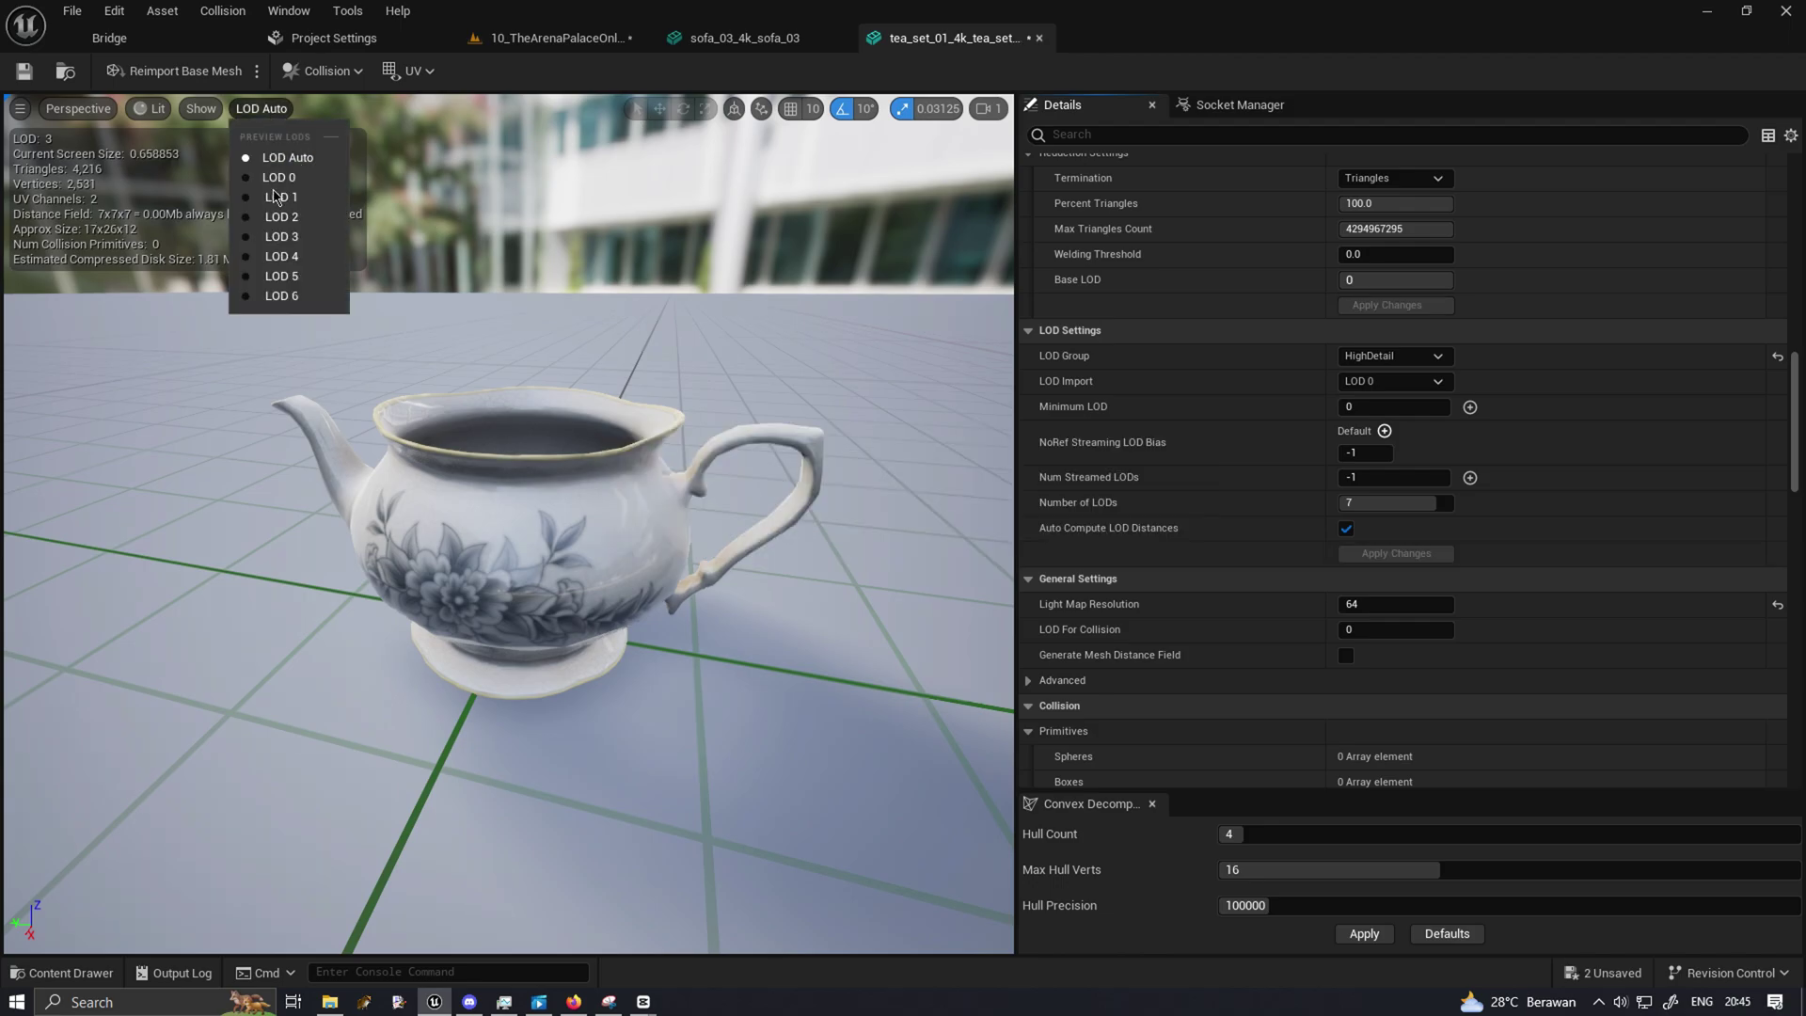
click(304, 279)
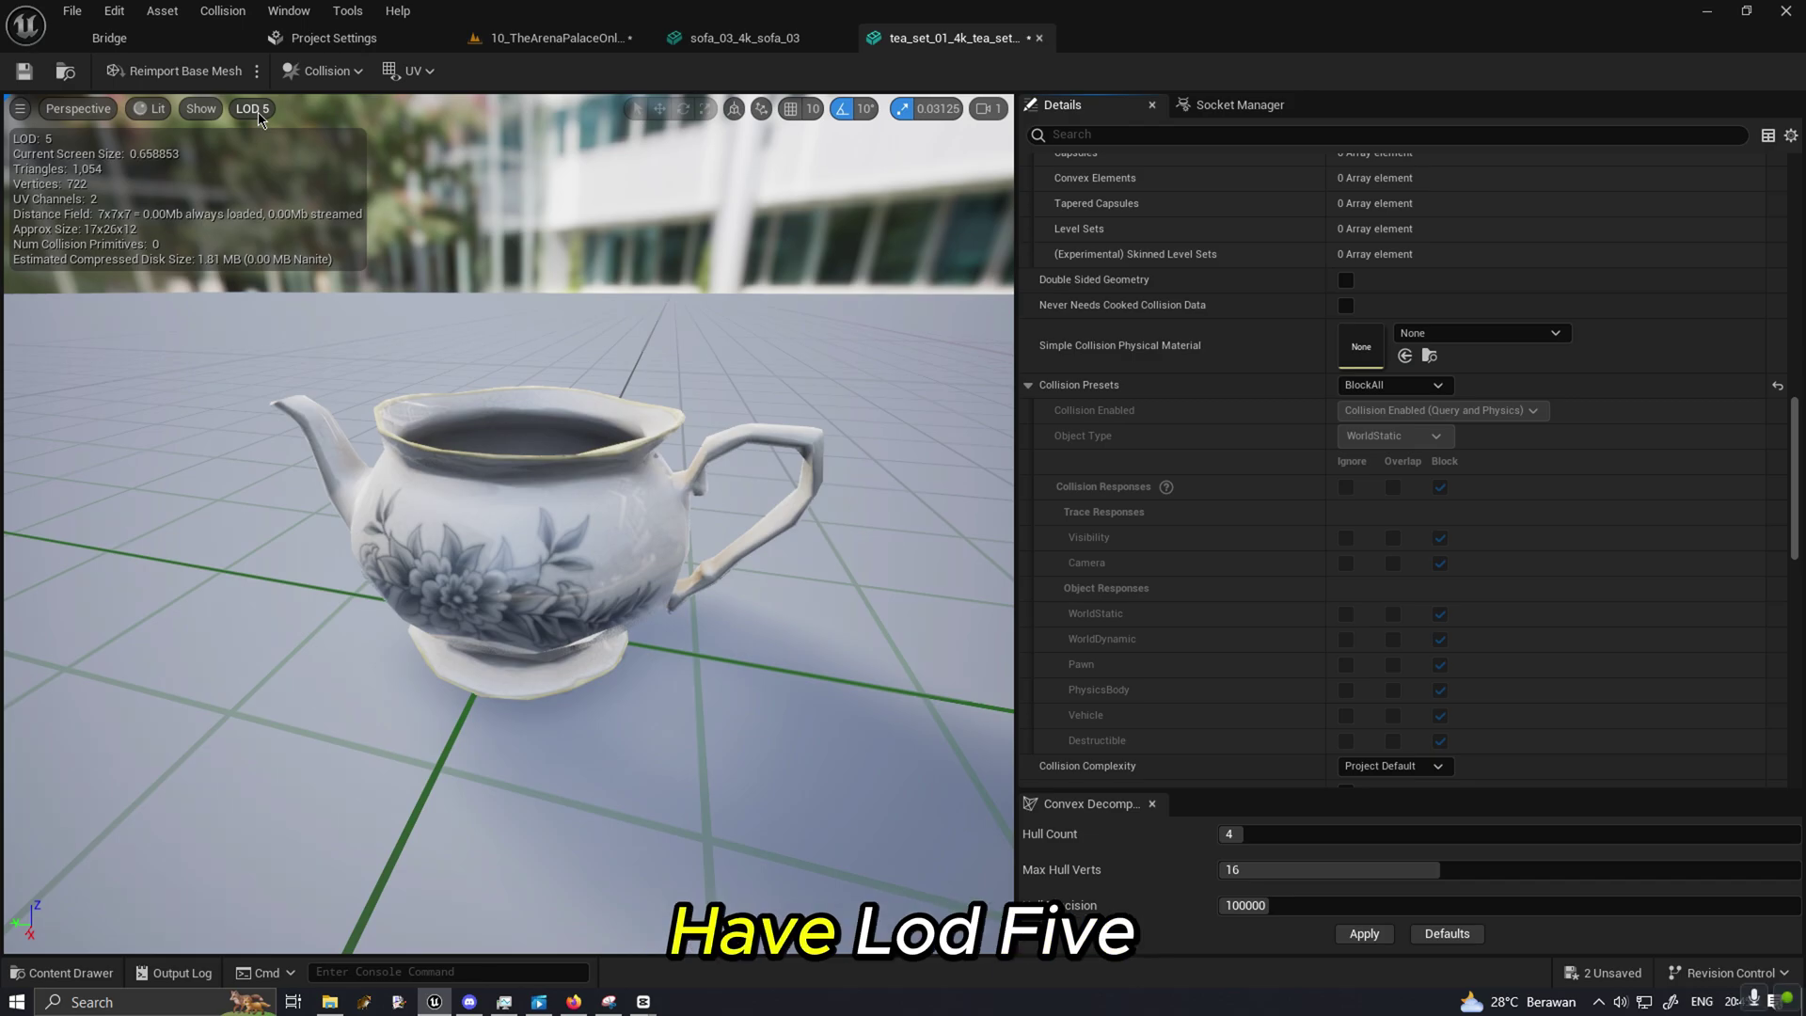
click(258, 110)
click(293, 295)
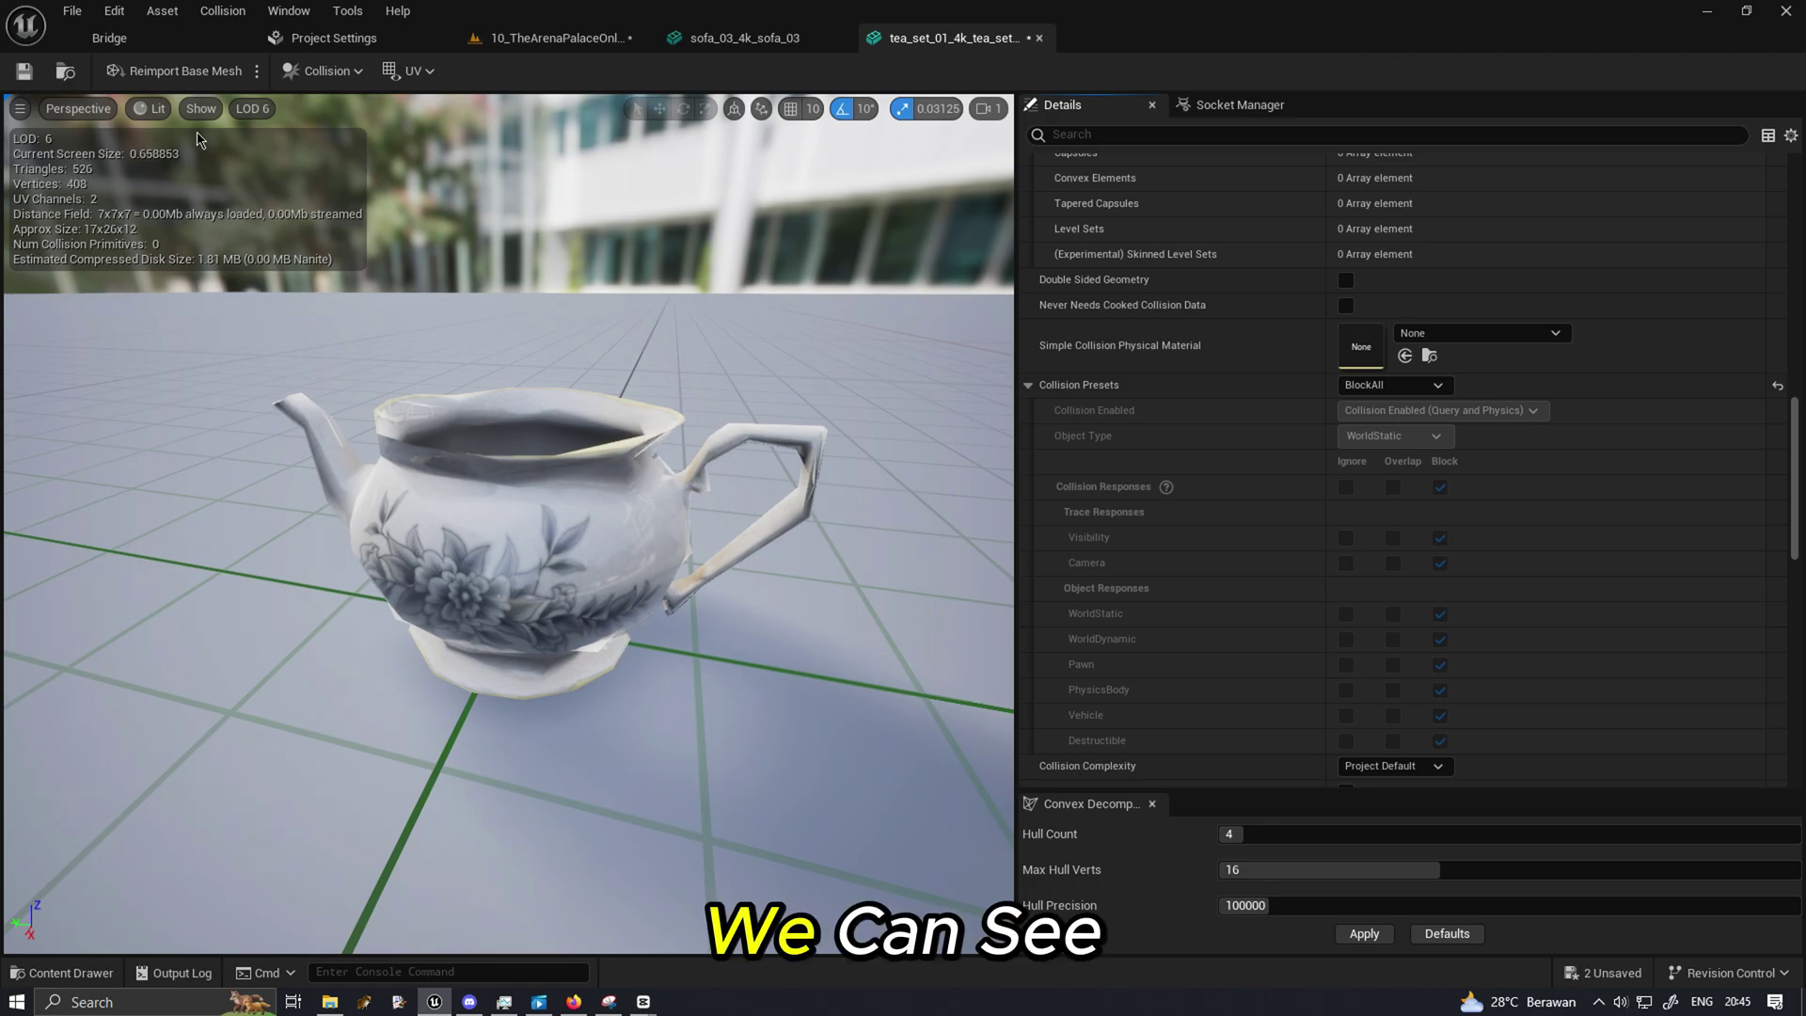
click(252, 108)
click(286, 278)
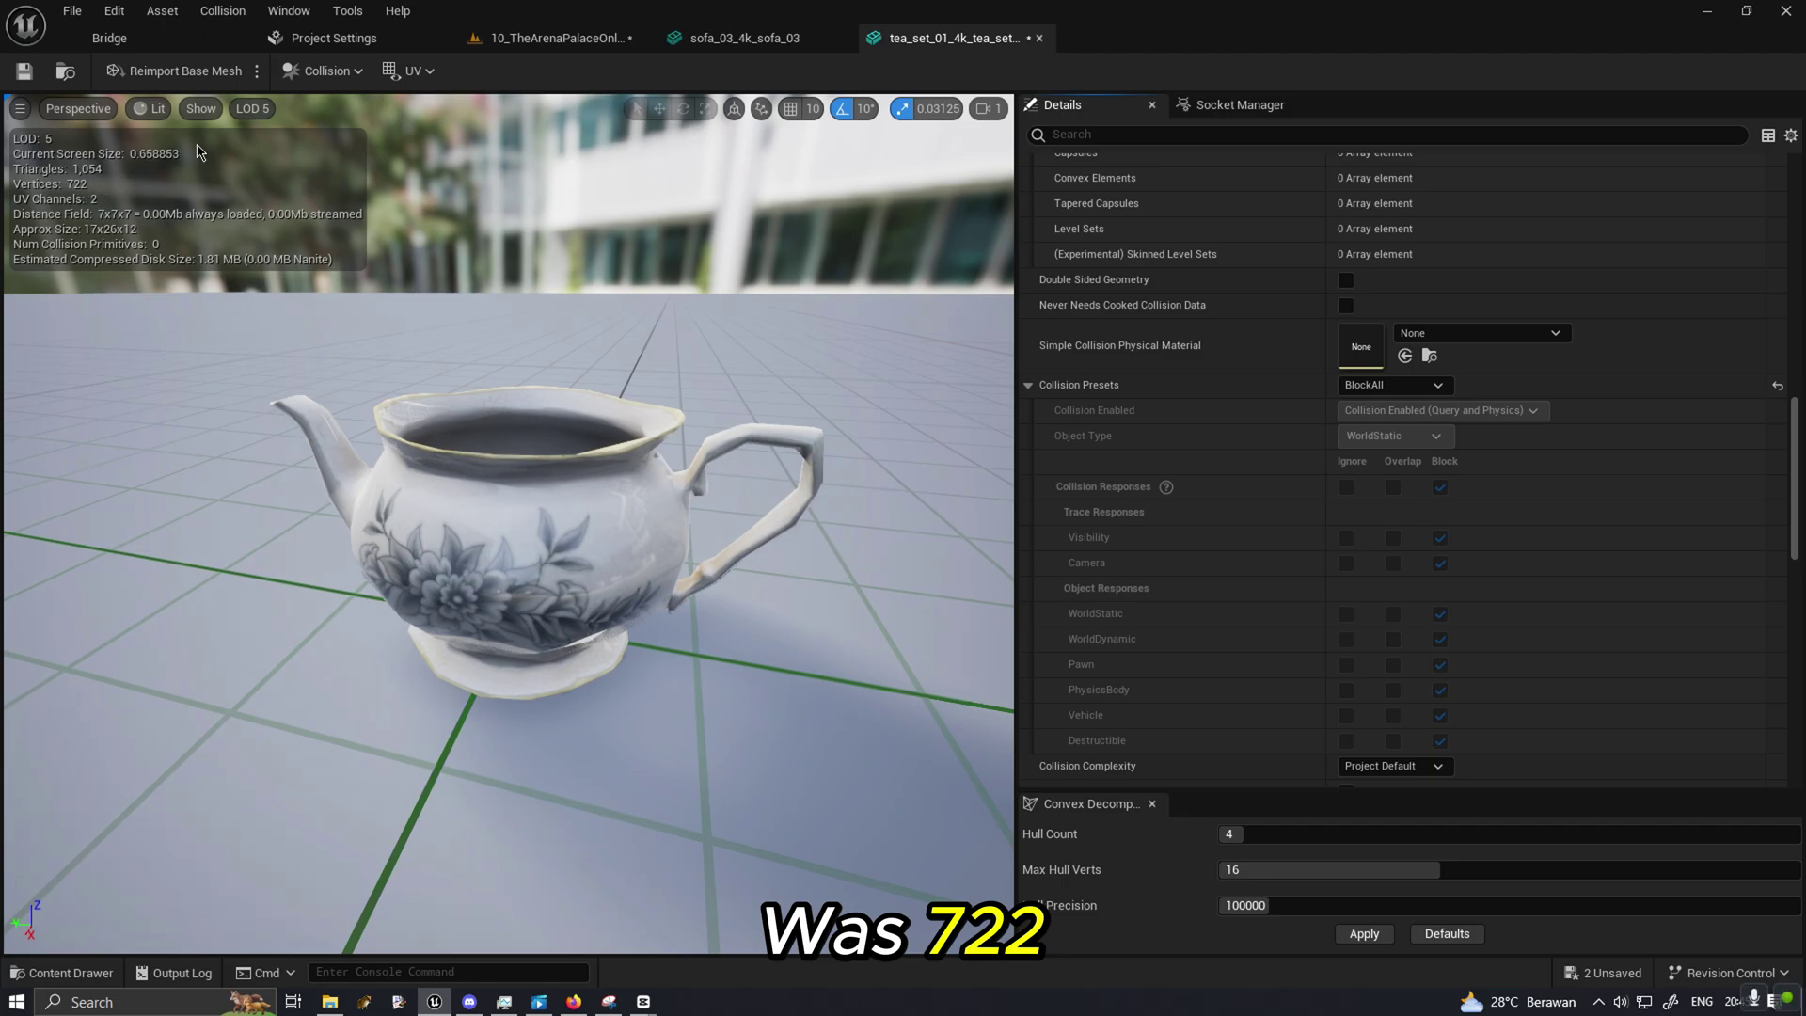
click(250, 109)
click(282, 297)
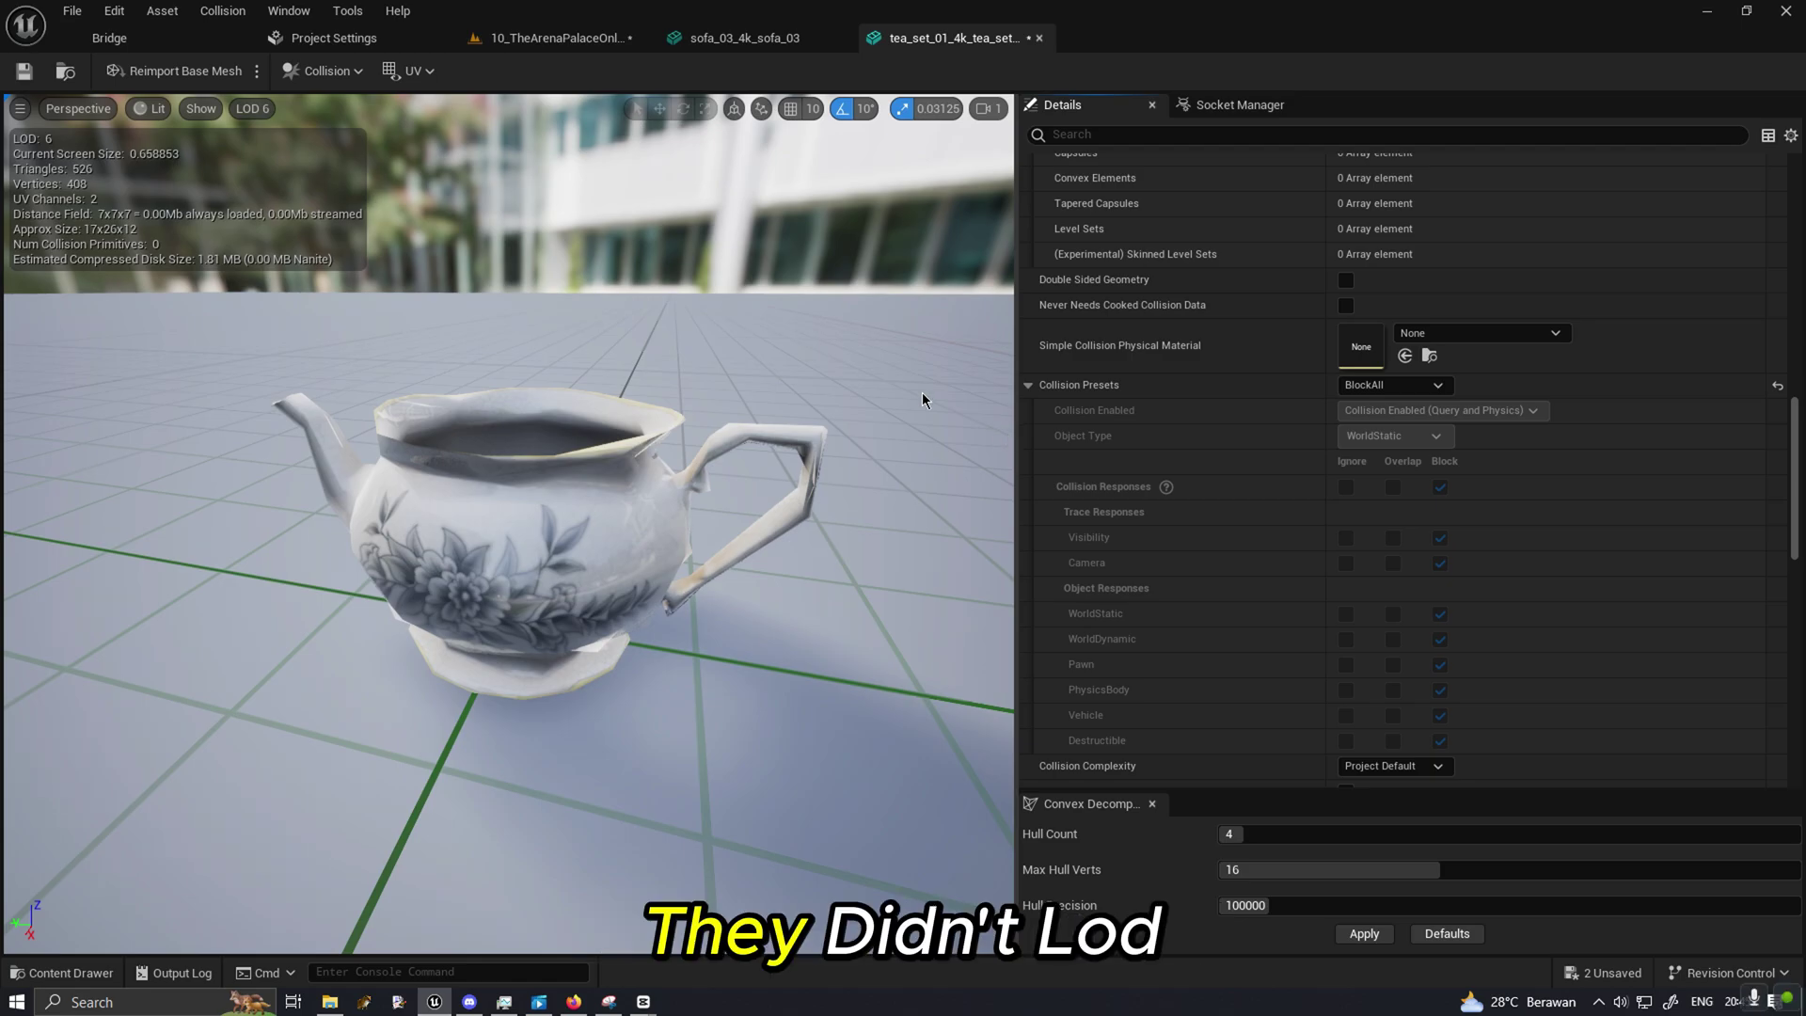
Filter the teapot mesh's detail properties by "lod" to find the reduction settings of LOD 6.
drag(1800, 444, 1793, 600)
scroll(1209, 536, up, 3)
scroll(1201, 537, up, 10)
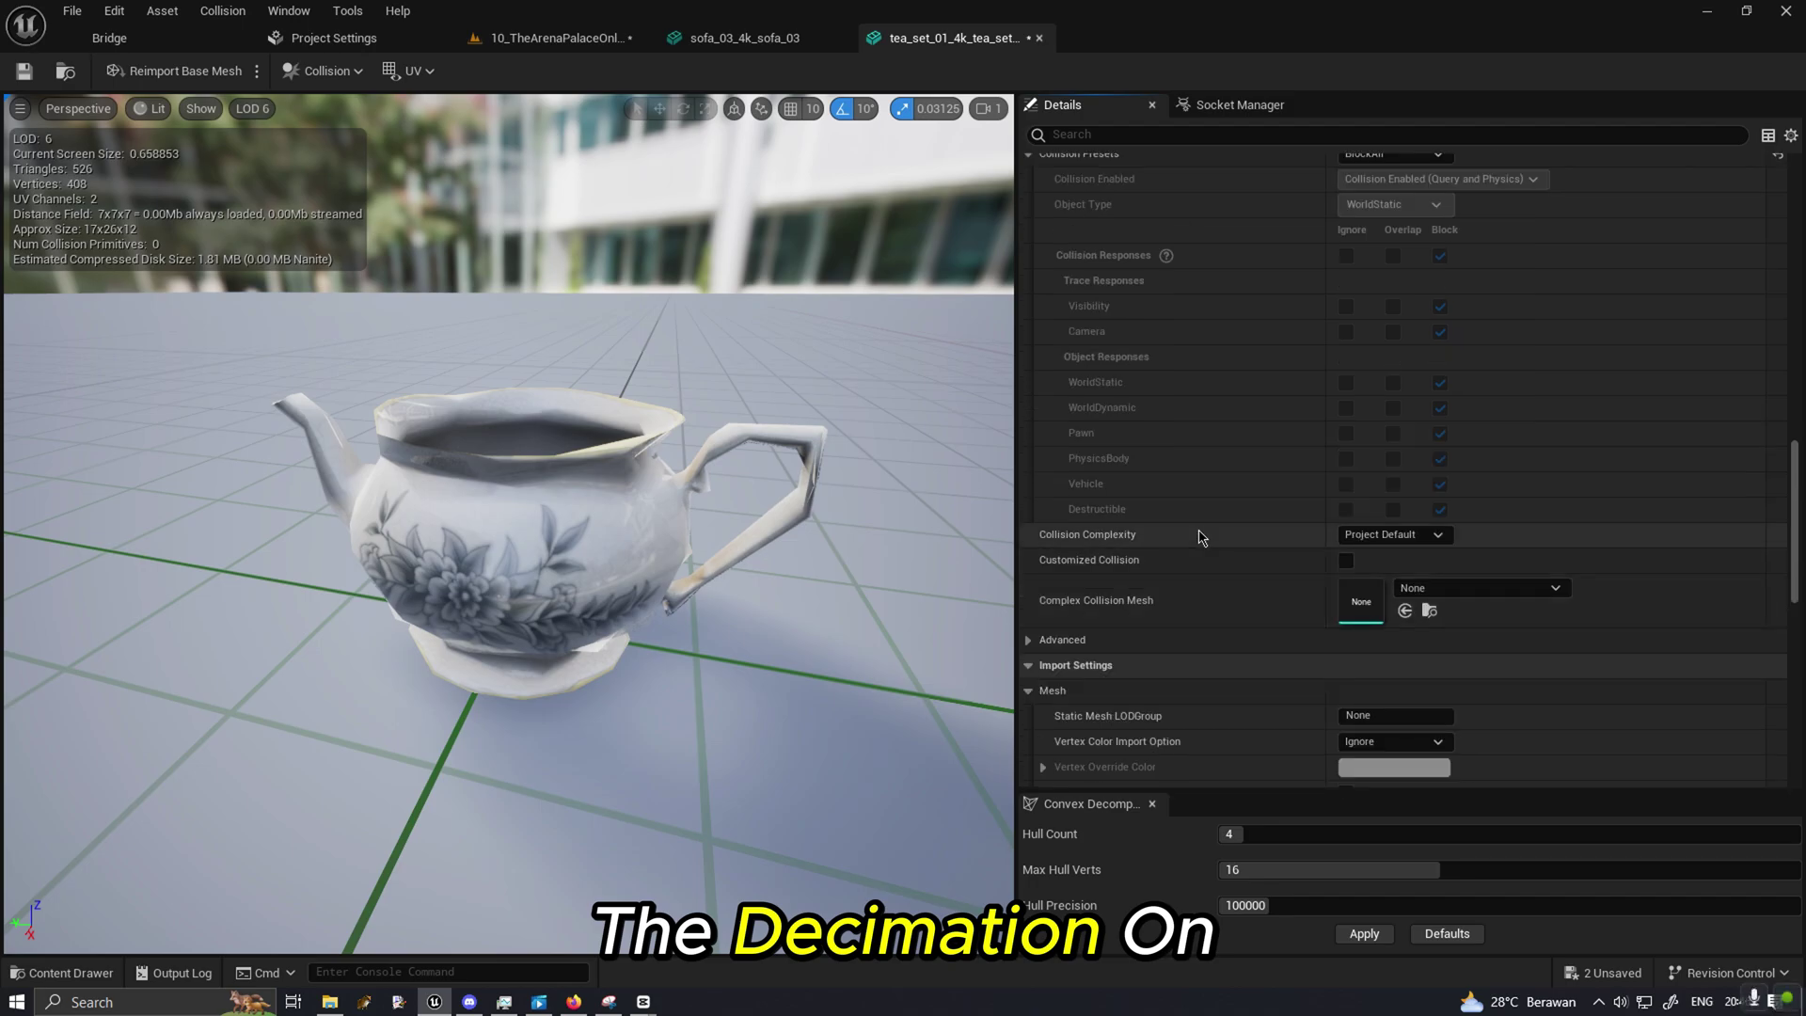
text(lod)
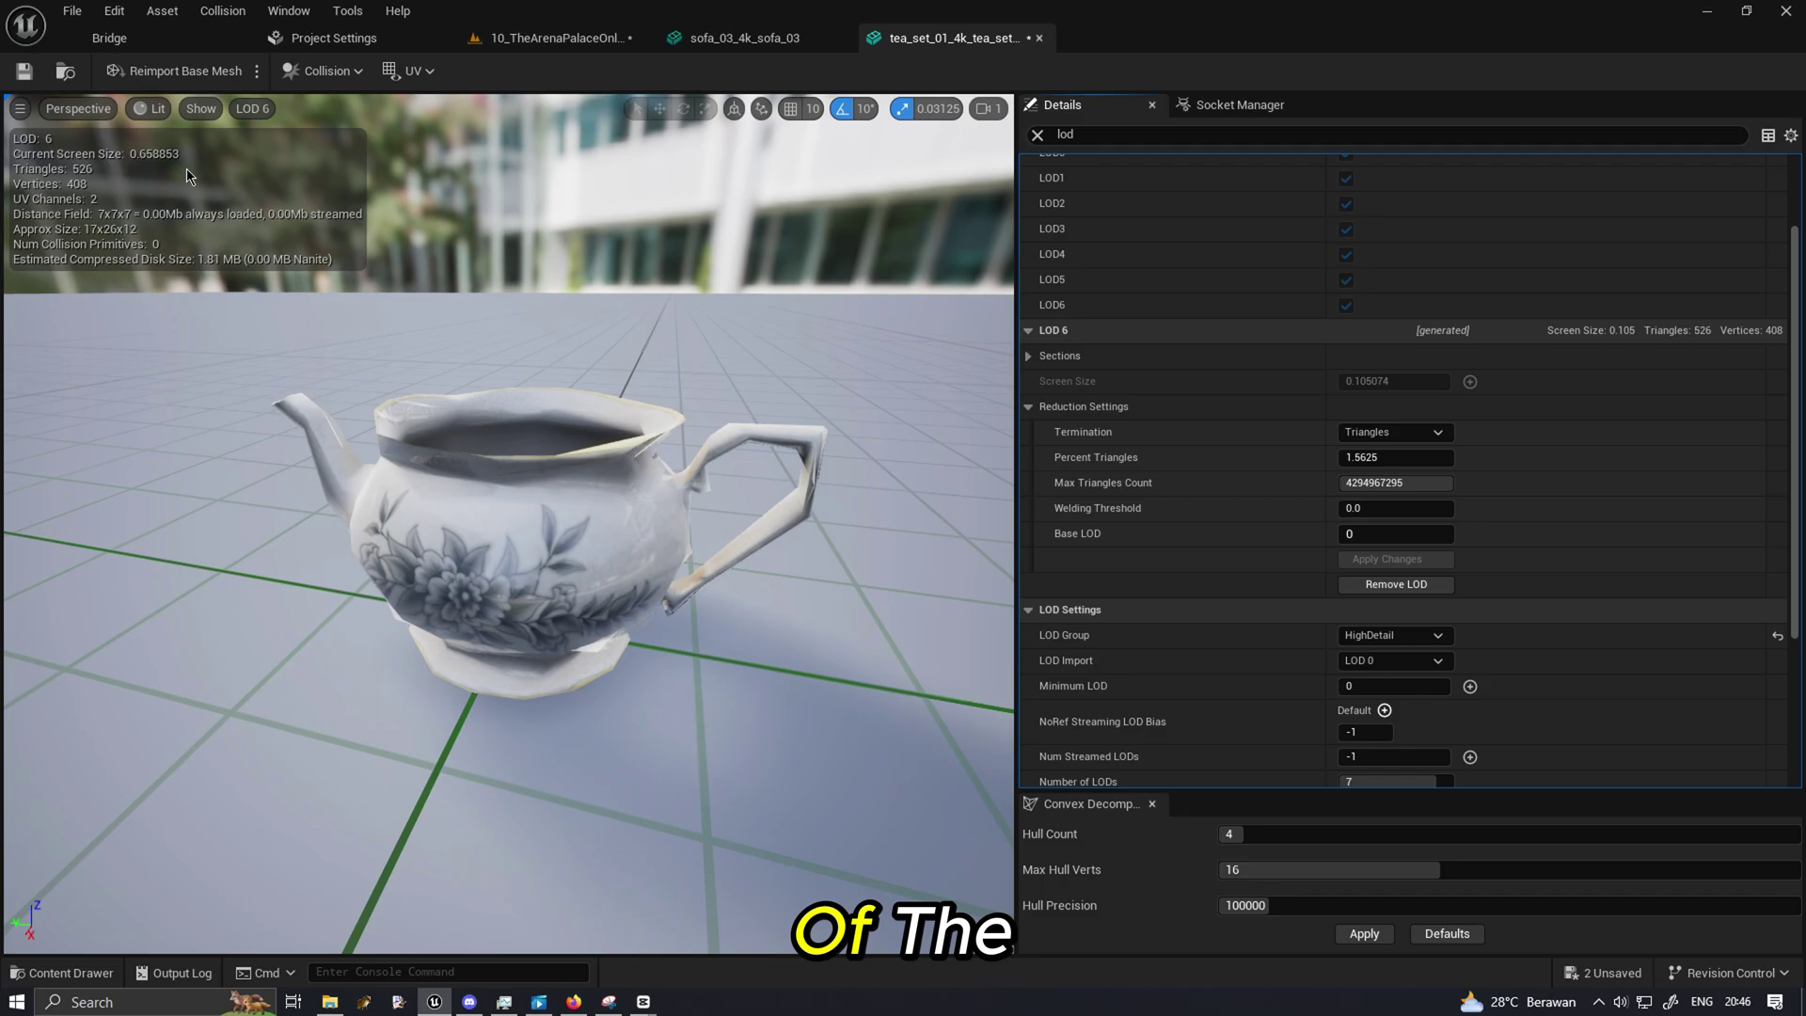
Preview the teapot at LOD 0 to check the base triangle count, and return the preview to LOD 6.
click(252, 108)
click(288, 178)
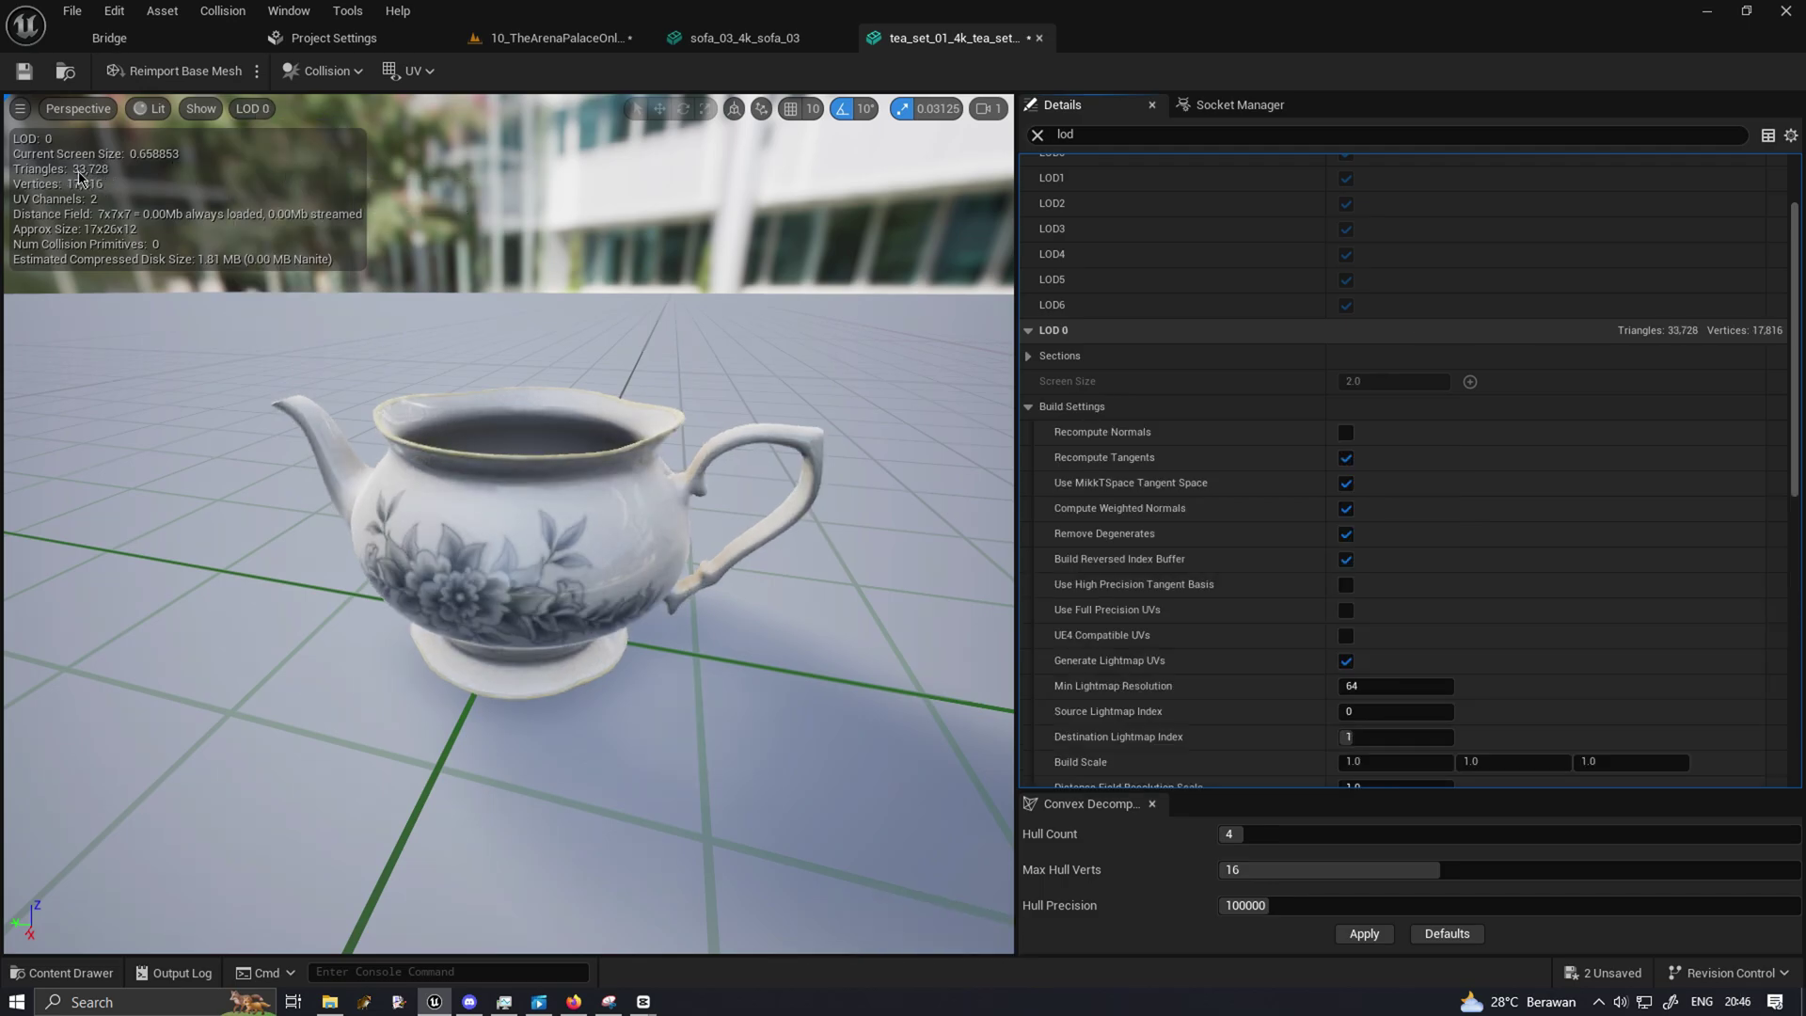
click(253, 108)
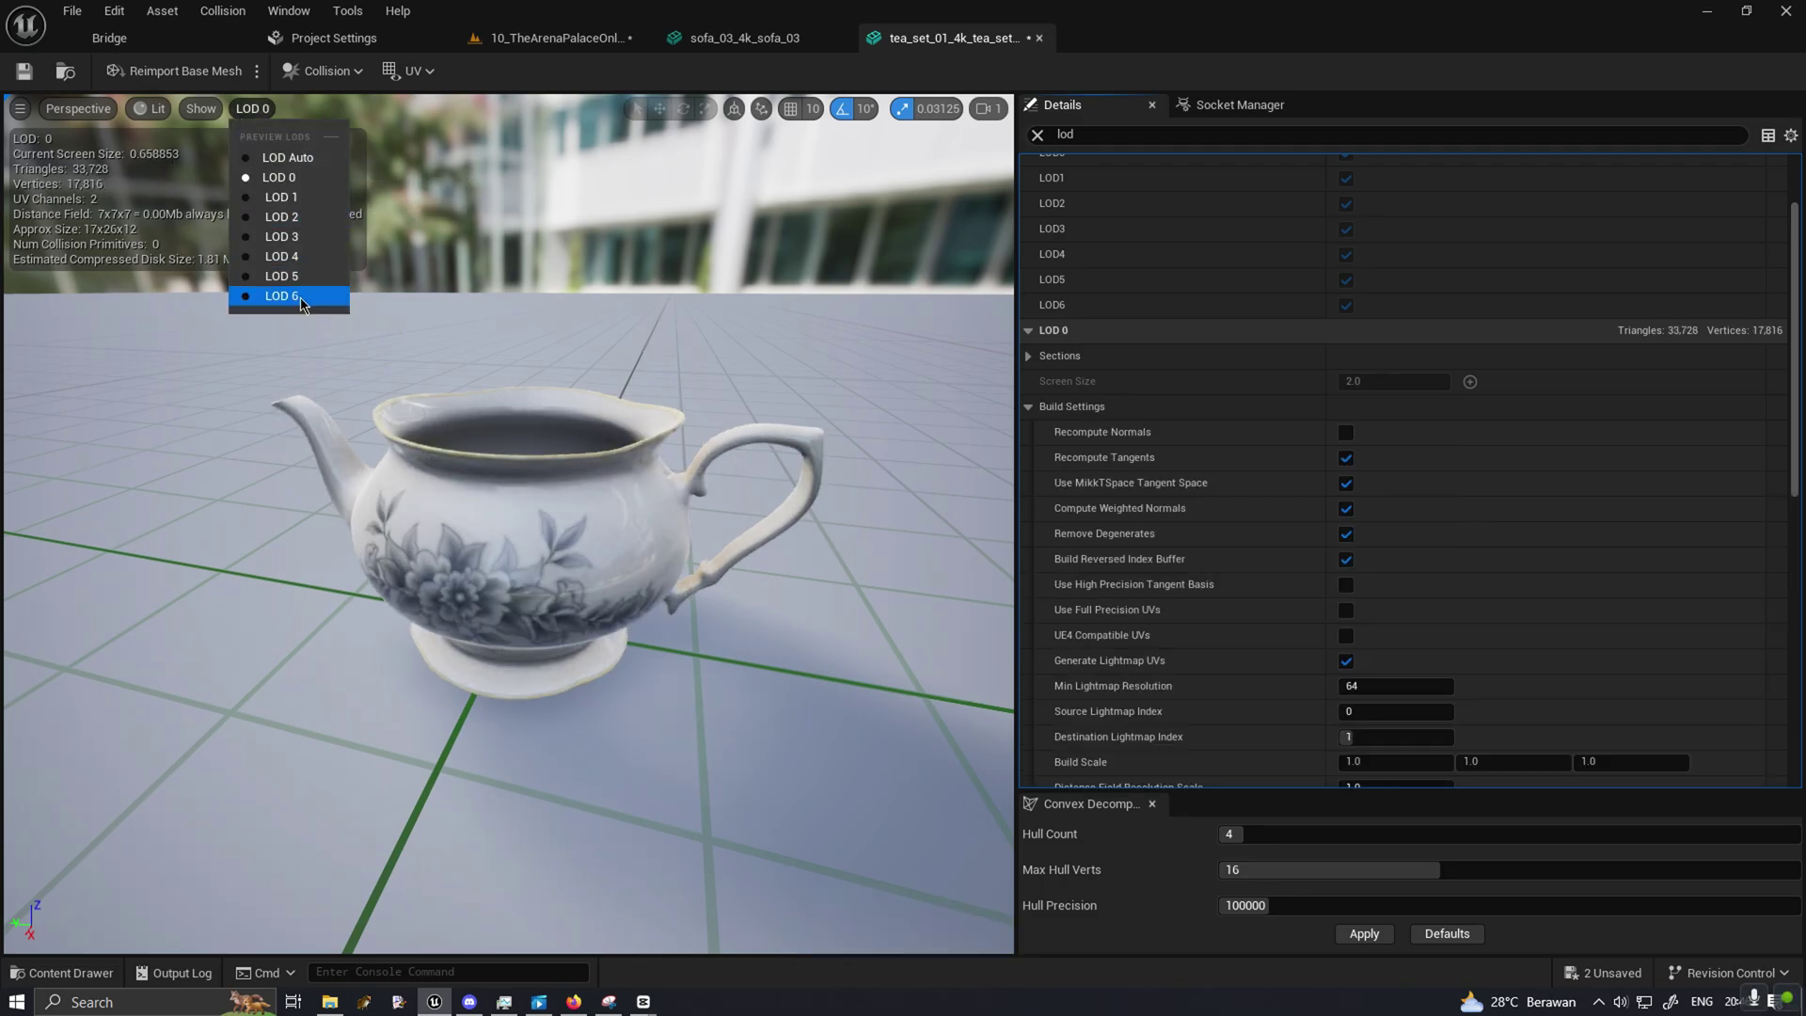
click(298, 297)
Set Percent Triangles of the teapot's LOD 6 to 3 and apply the reduction change.
click(1382, 459)
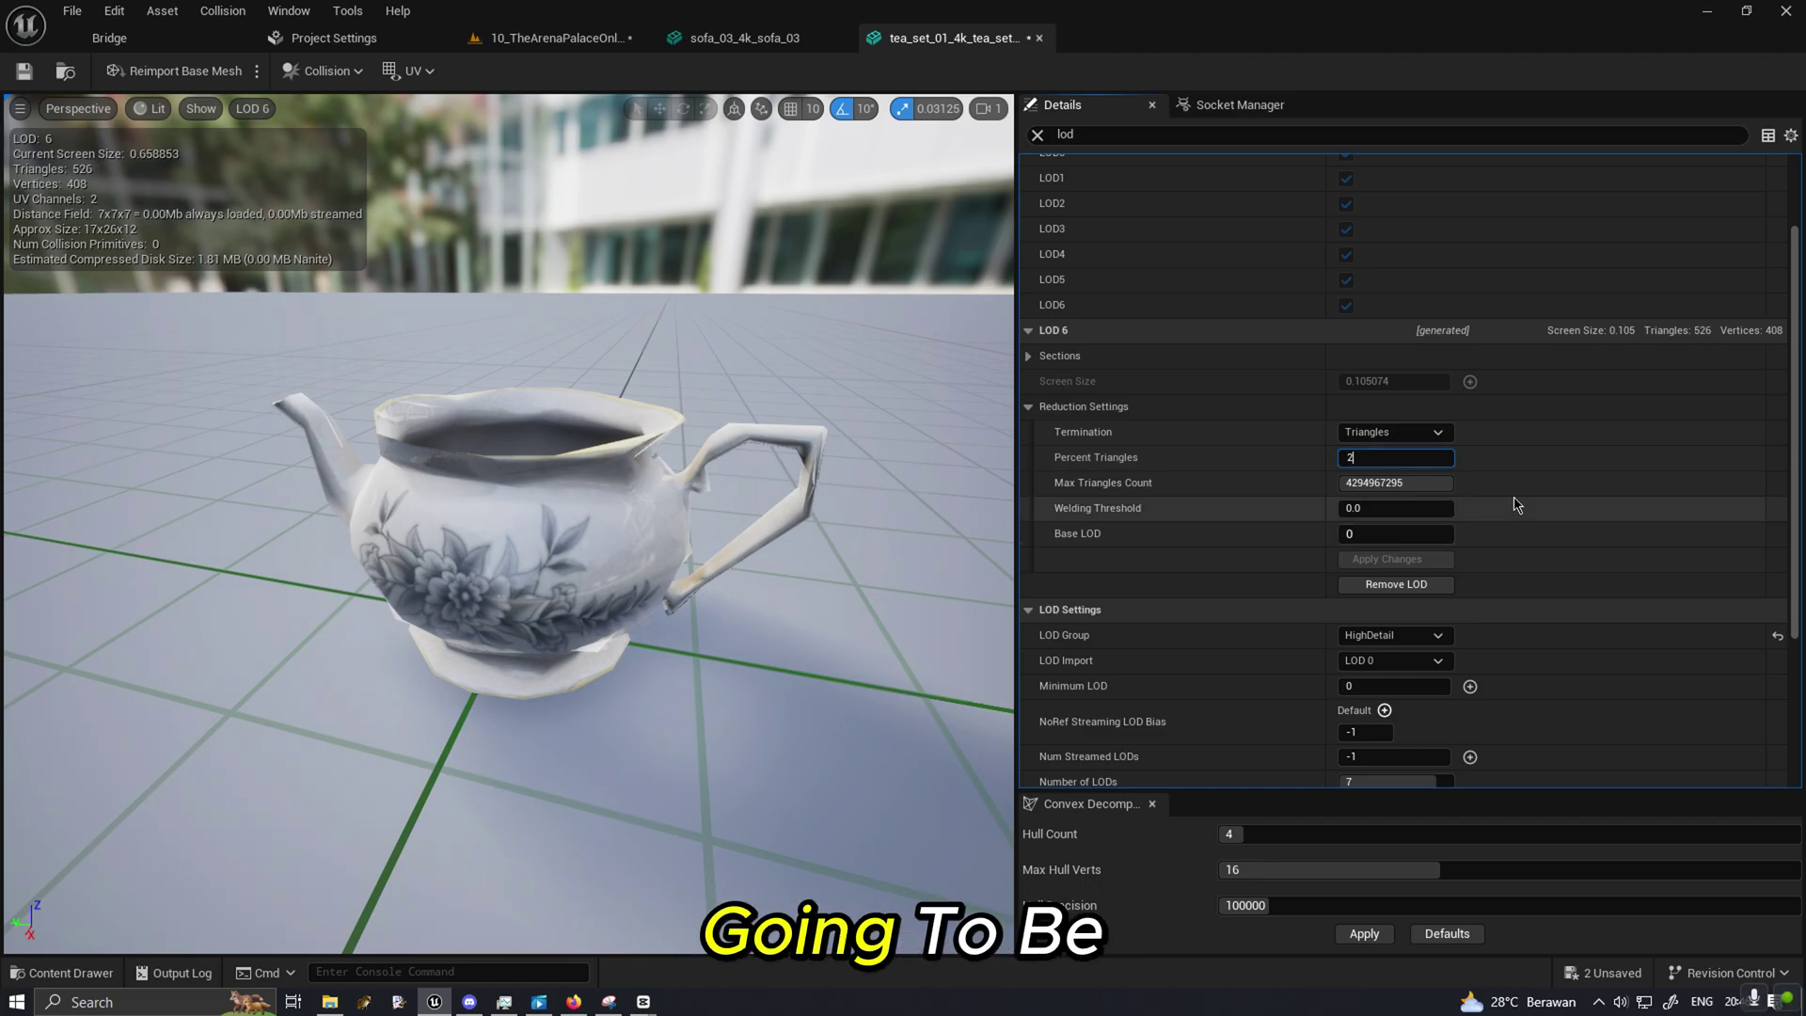
text(3)
click(1395, 560)
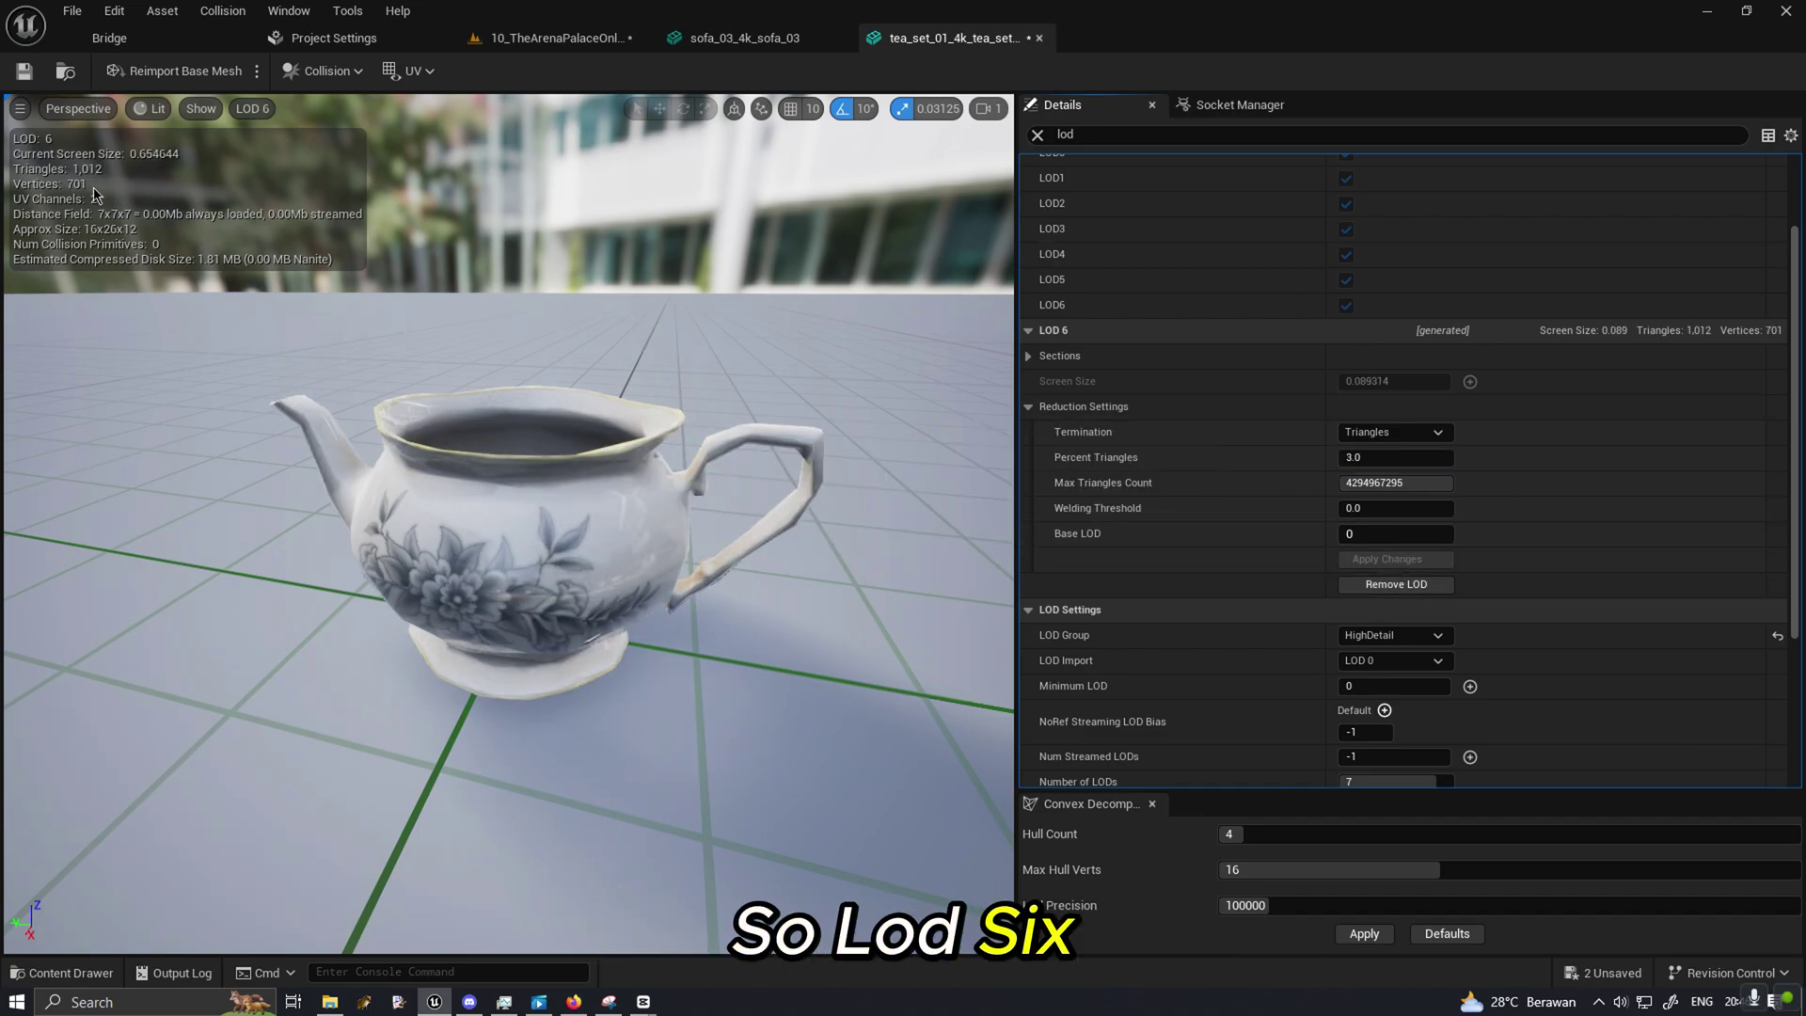
Compare the teapot's LOD 5 with the regenerated LOD 6 in the preview.
click(253, 108)
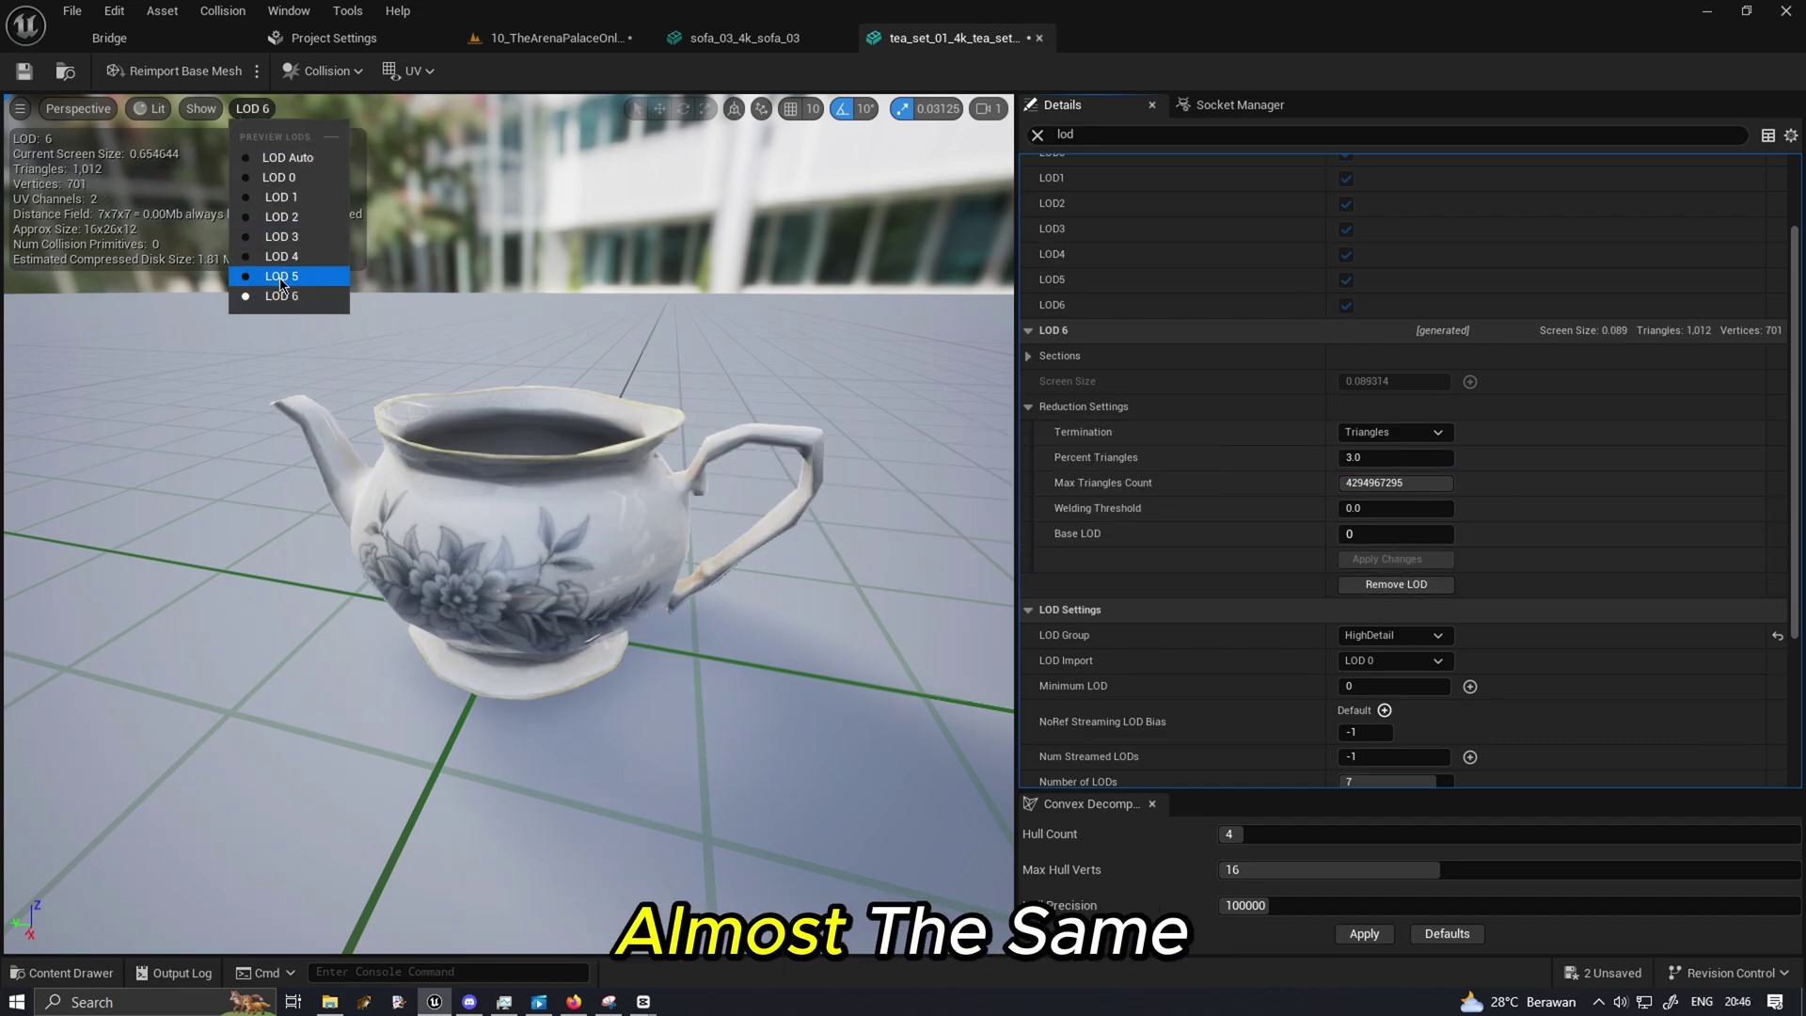
click(279, 278)
click(252, 108)
click(282, 295)
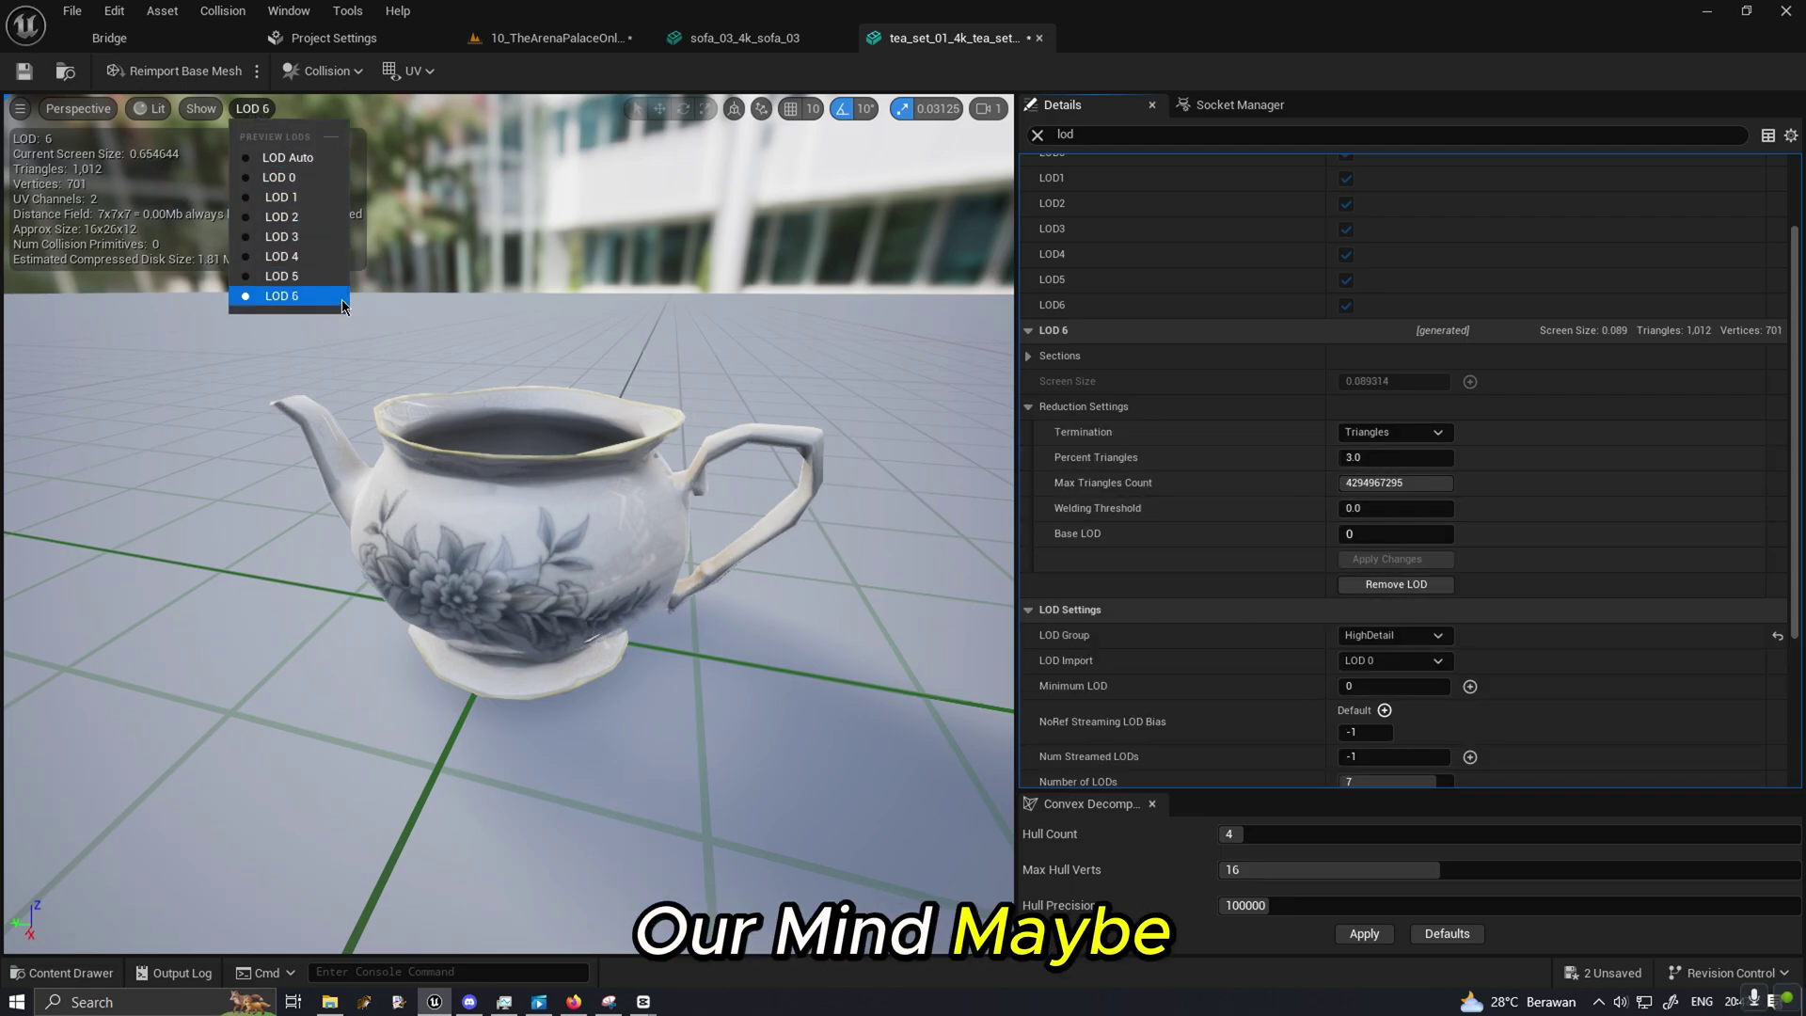
Return the preview to LOD Auto and examine at what viewing distances the teapot uses LOD 5 and LOD 6.
click(285, 158)
scroll(508, 522, down, 10)
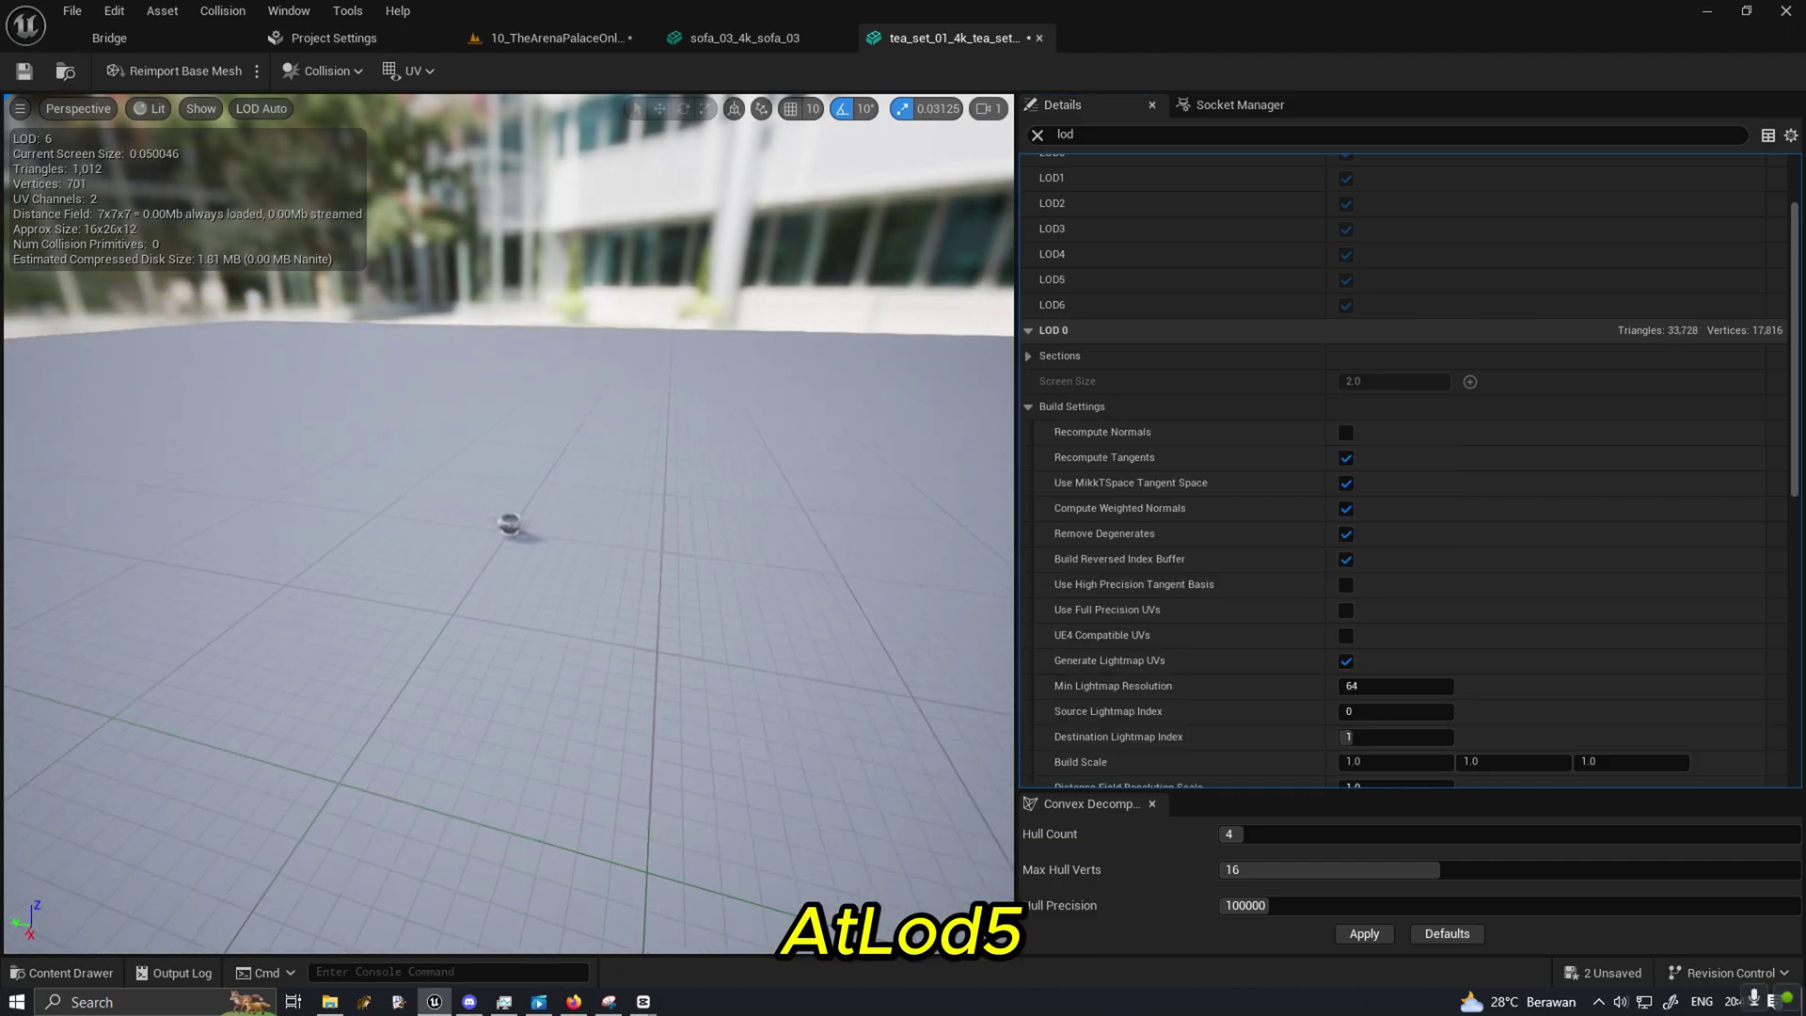
scroll(507, 522, up, 5)
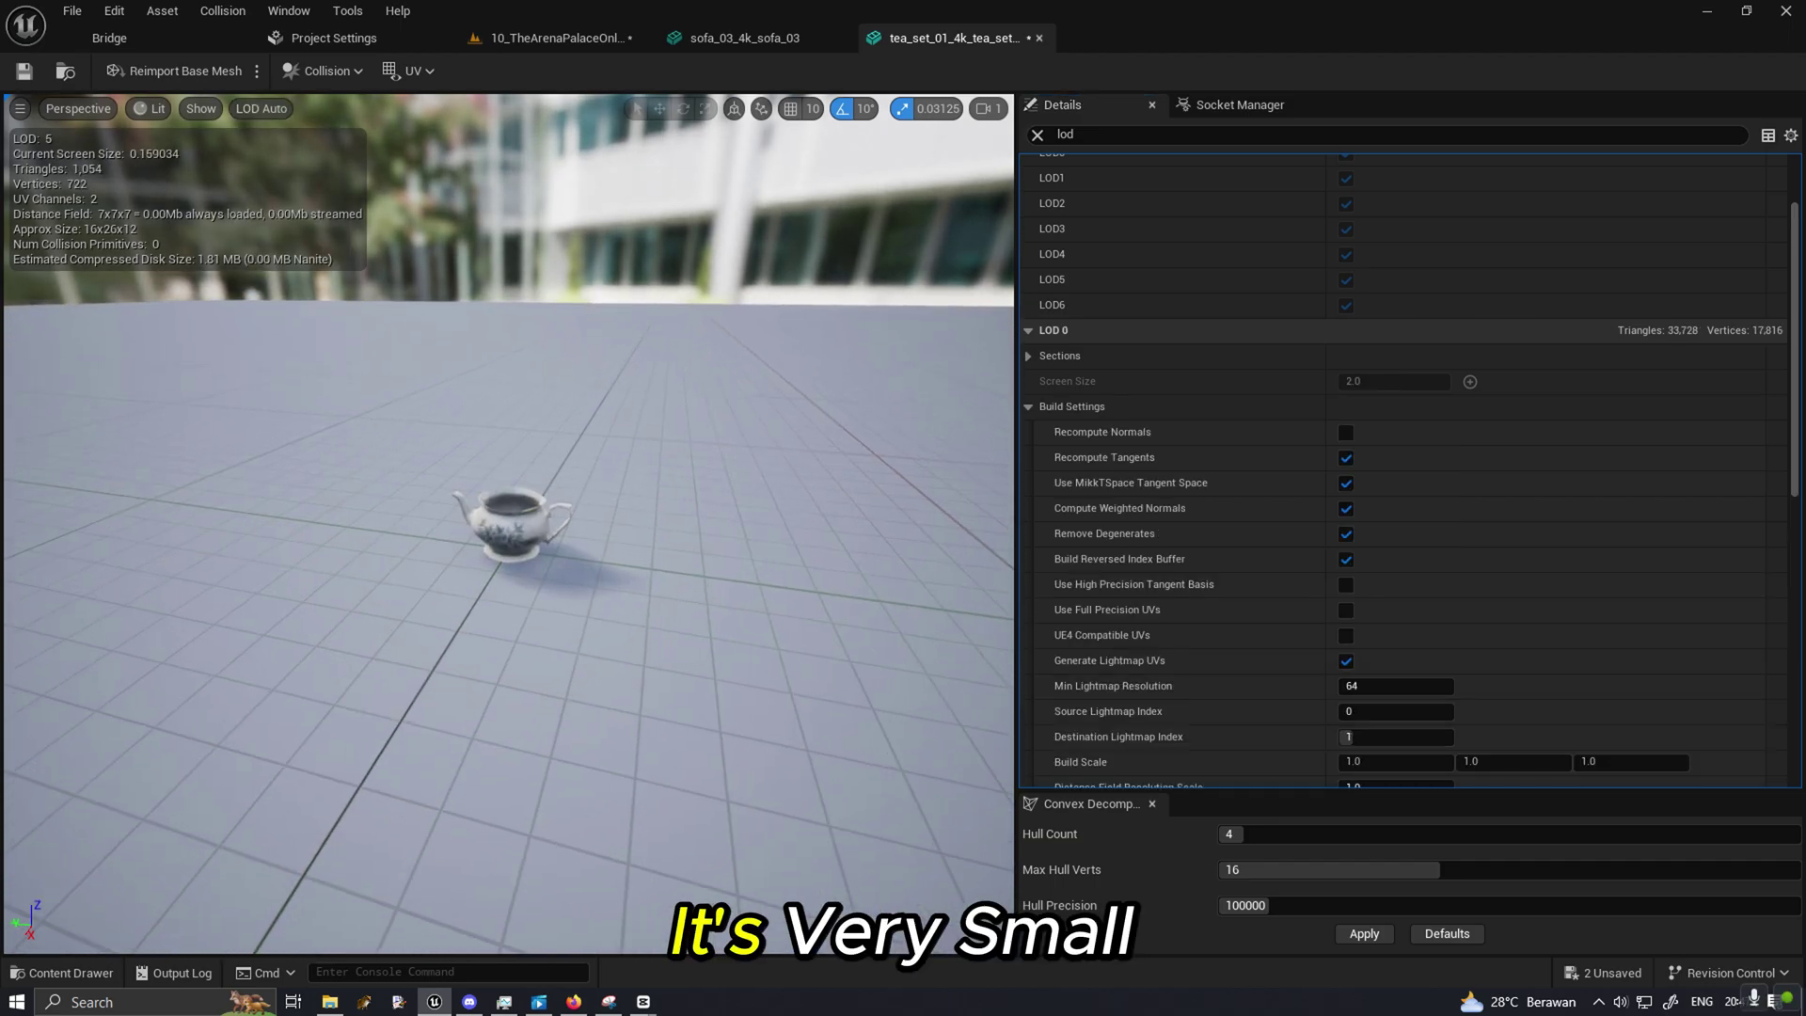
right_drag(739, 497, 739, 497)
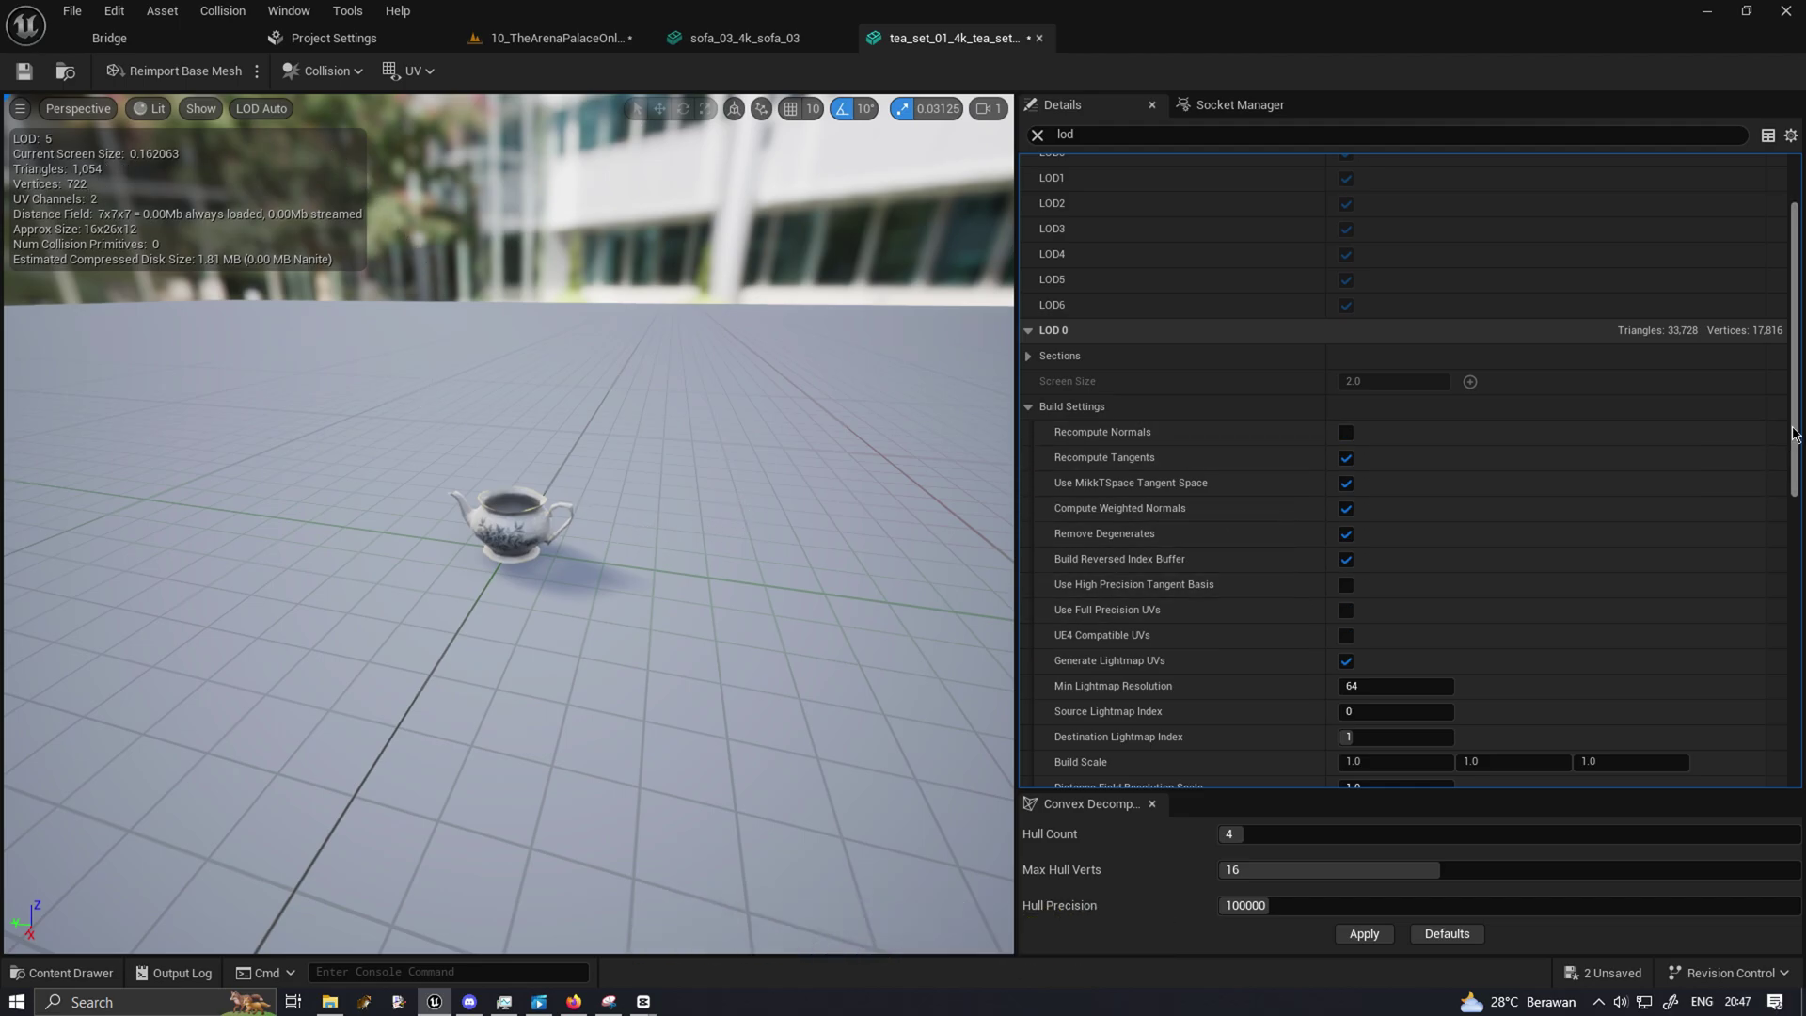
Set the teapot mesh's Number of LODs to 6 in the LOD settings and apply the change.
drag(1794, 363, 1795, 525)
scroll(1436, 606, down, 5)
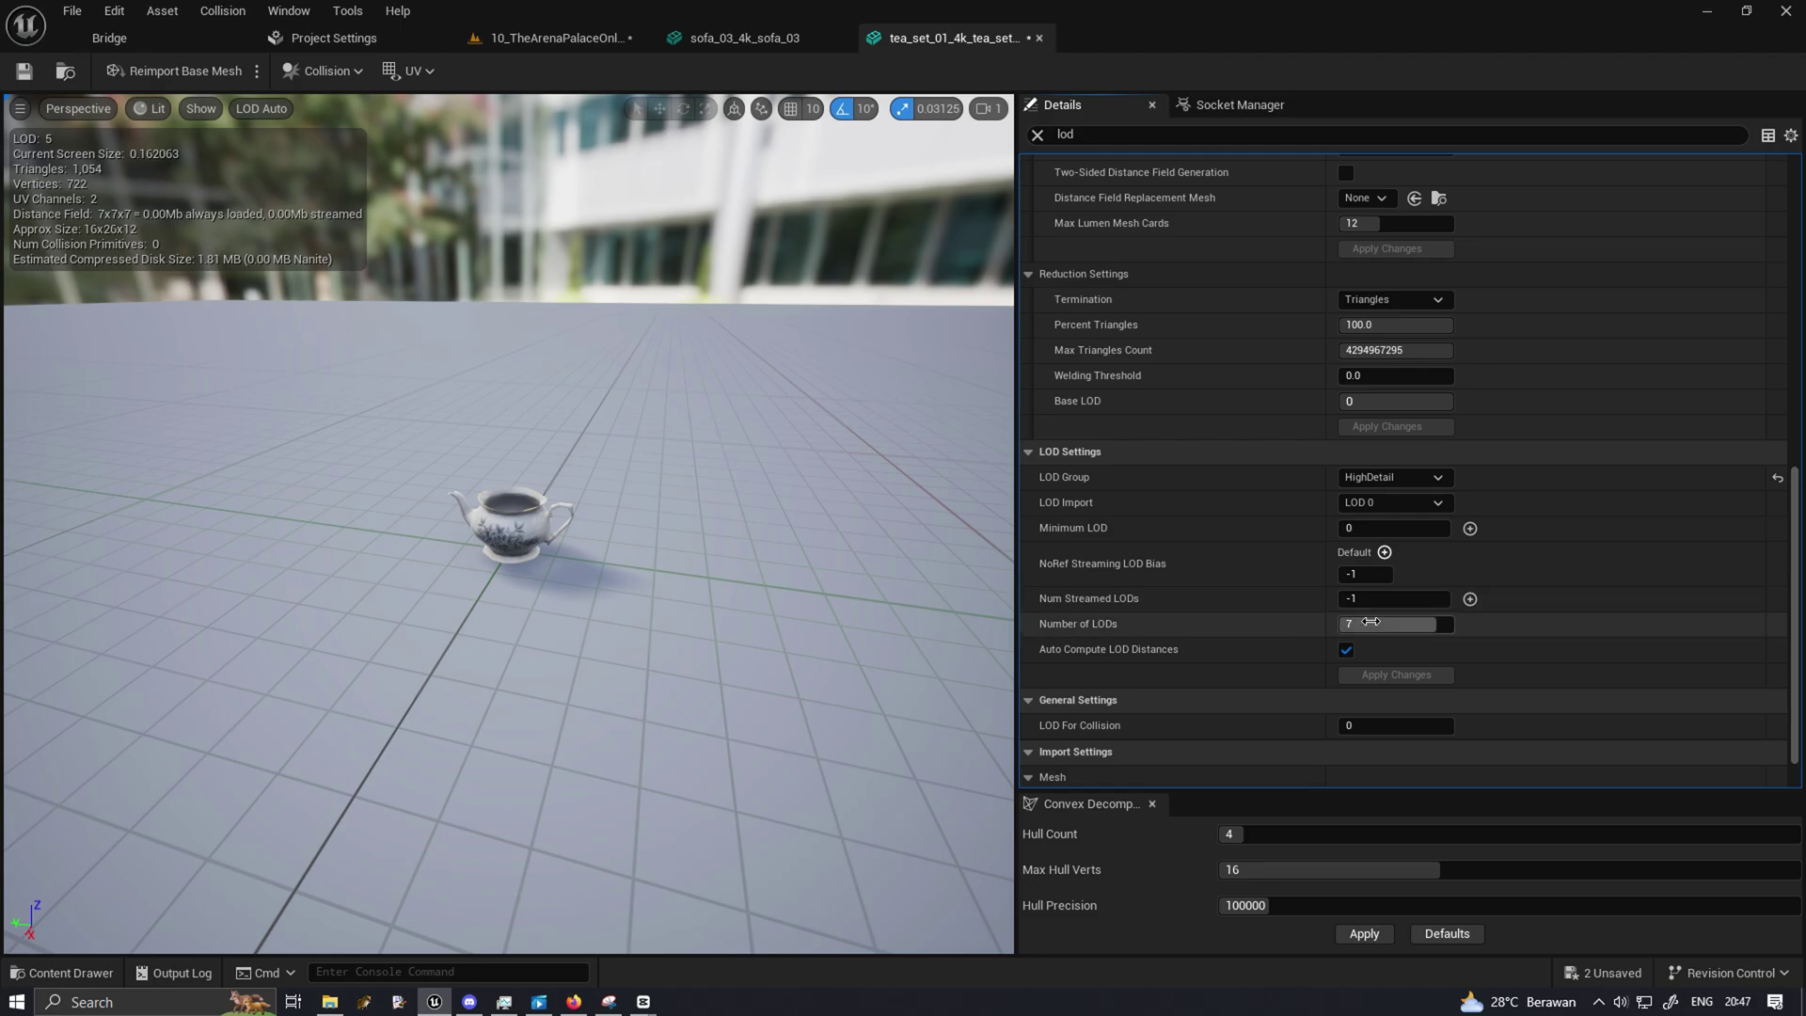
click(1389, 625)
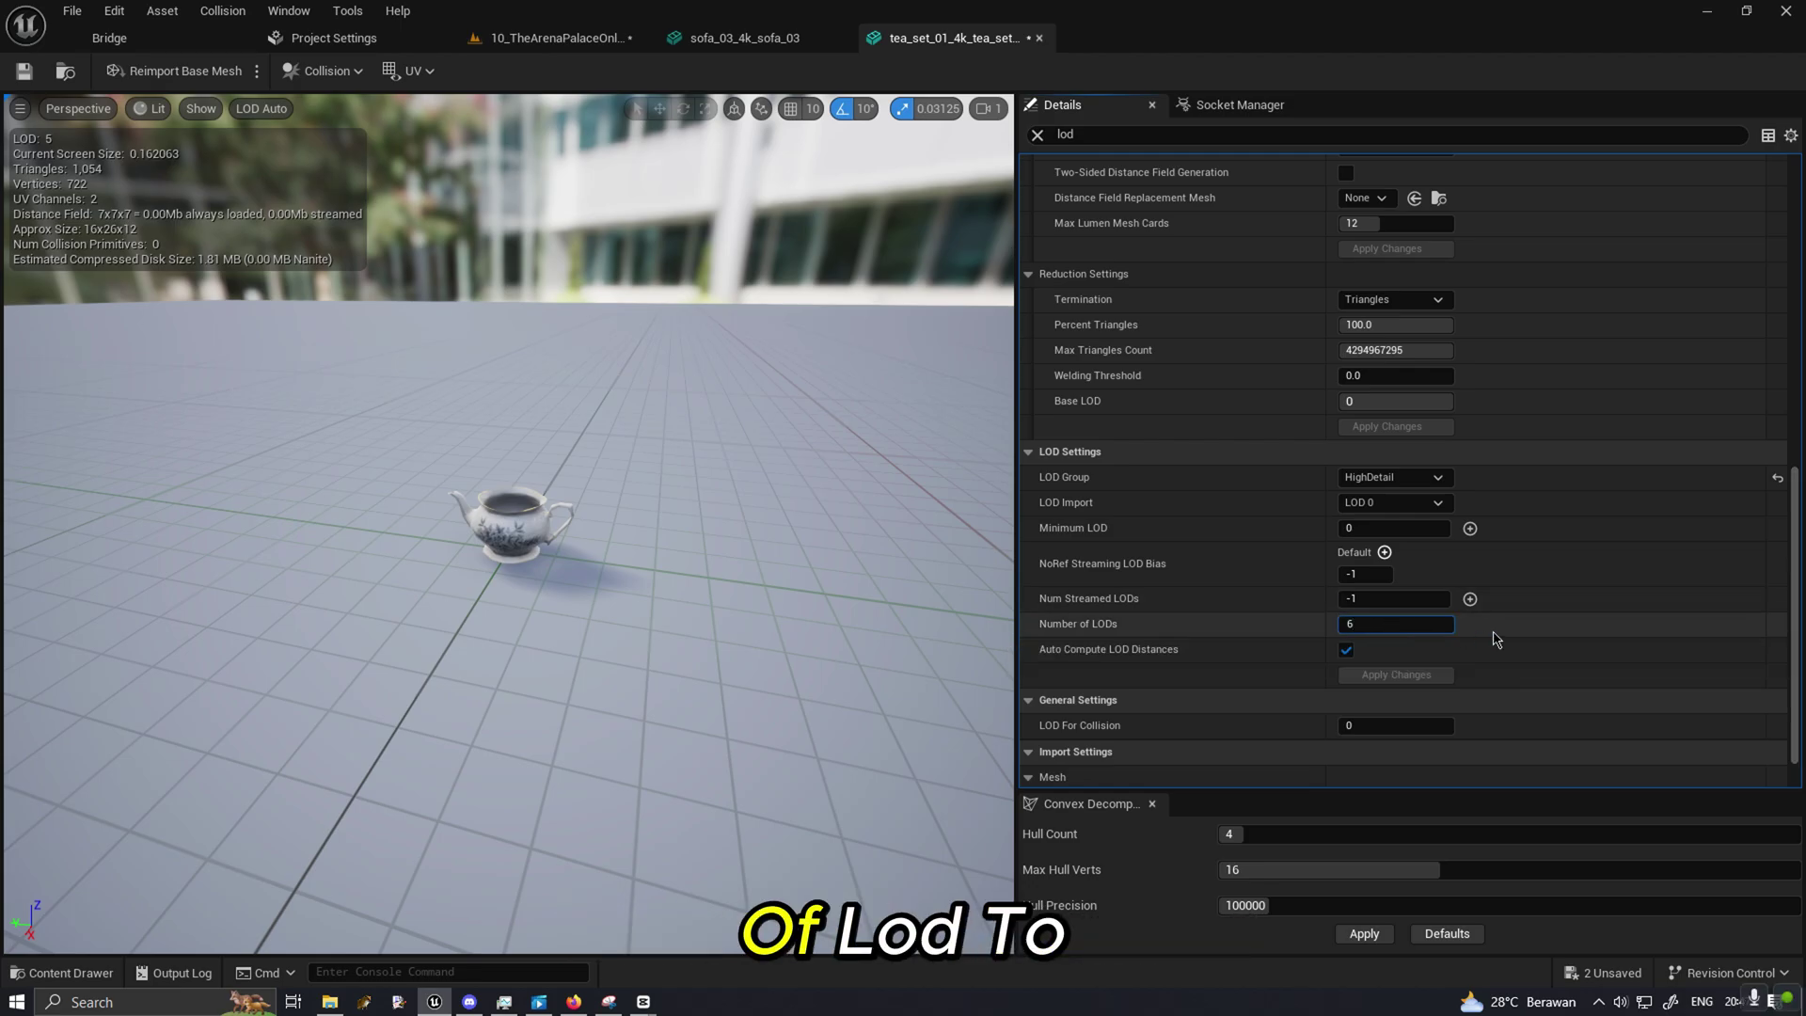
text(6)
key(Return)
click(1366, 675)
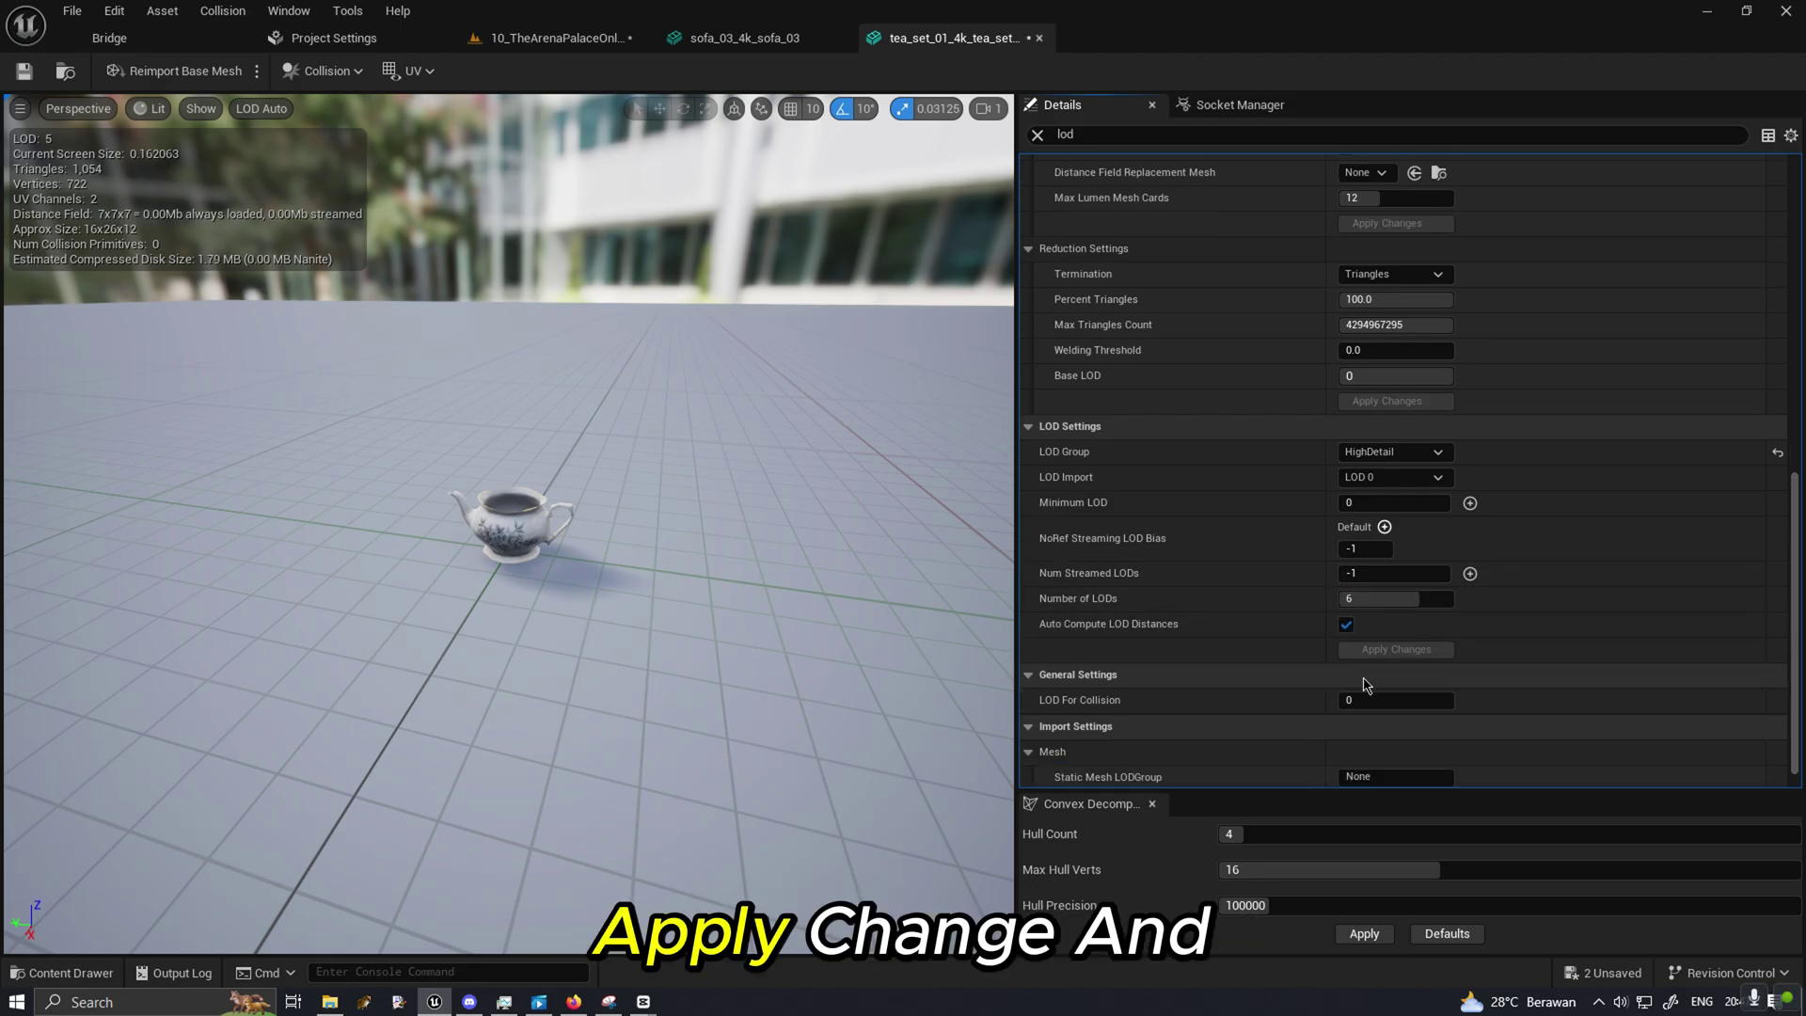
Preview the teapot at LOD 5 to check the lowest level's triangle and vertex counts.
drag(1790, 589, 1791, 546)
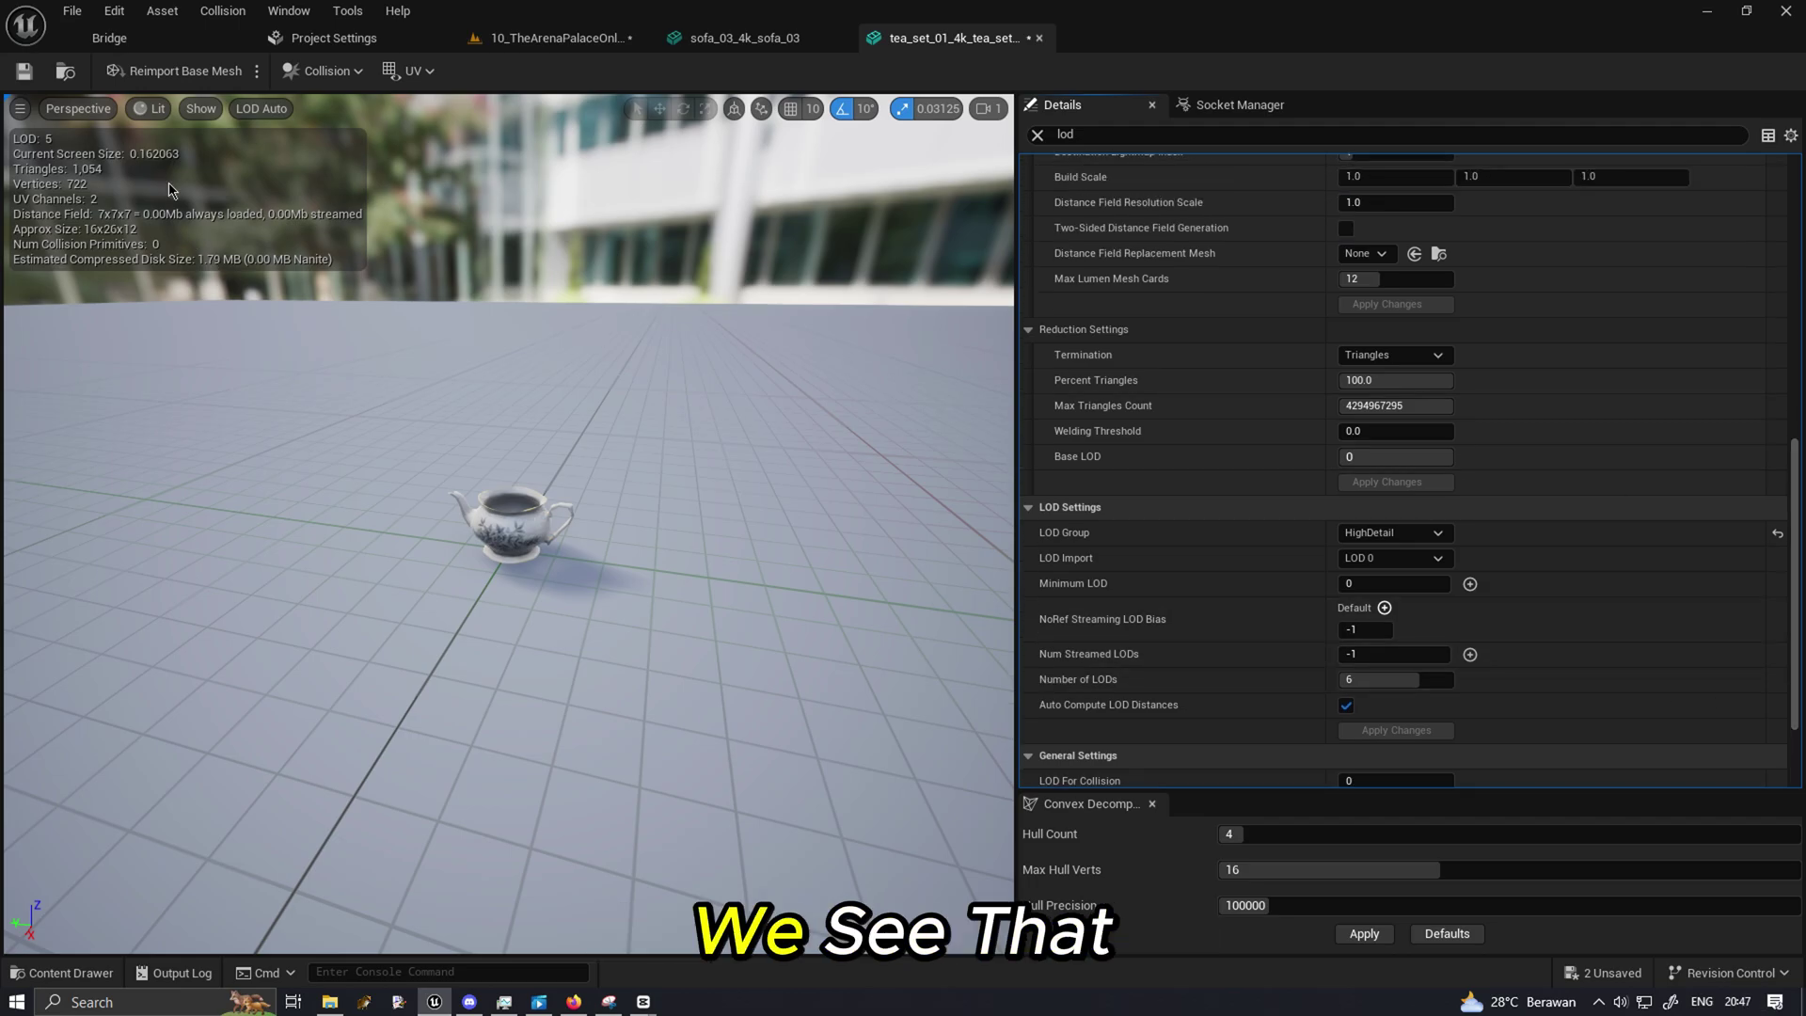
click(259, 106)
click(258, 105)
click(259, 105)
click(299, 277)
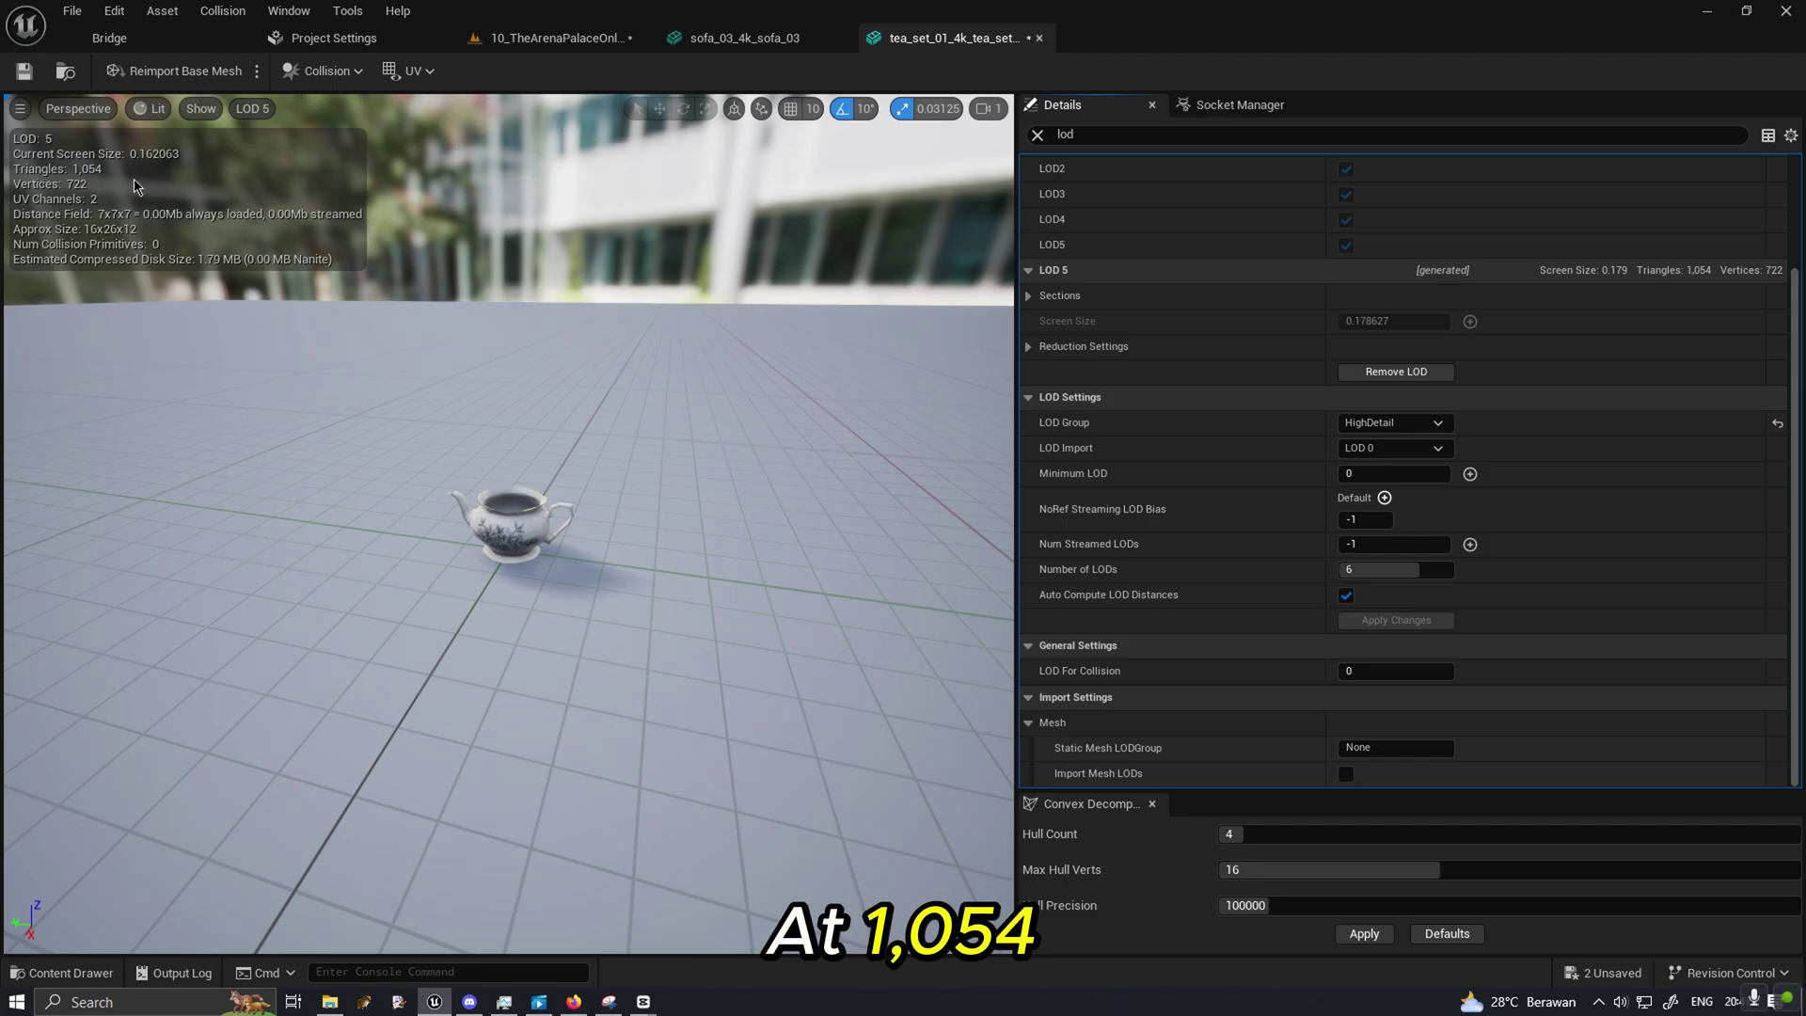
scroll(1128, 508, up, 2)
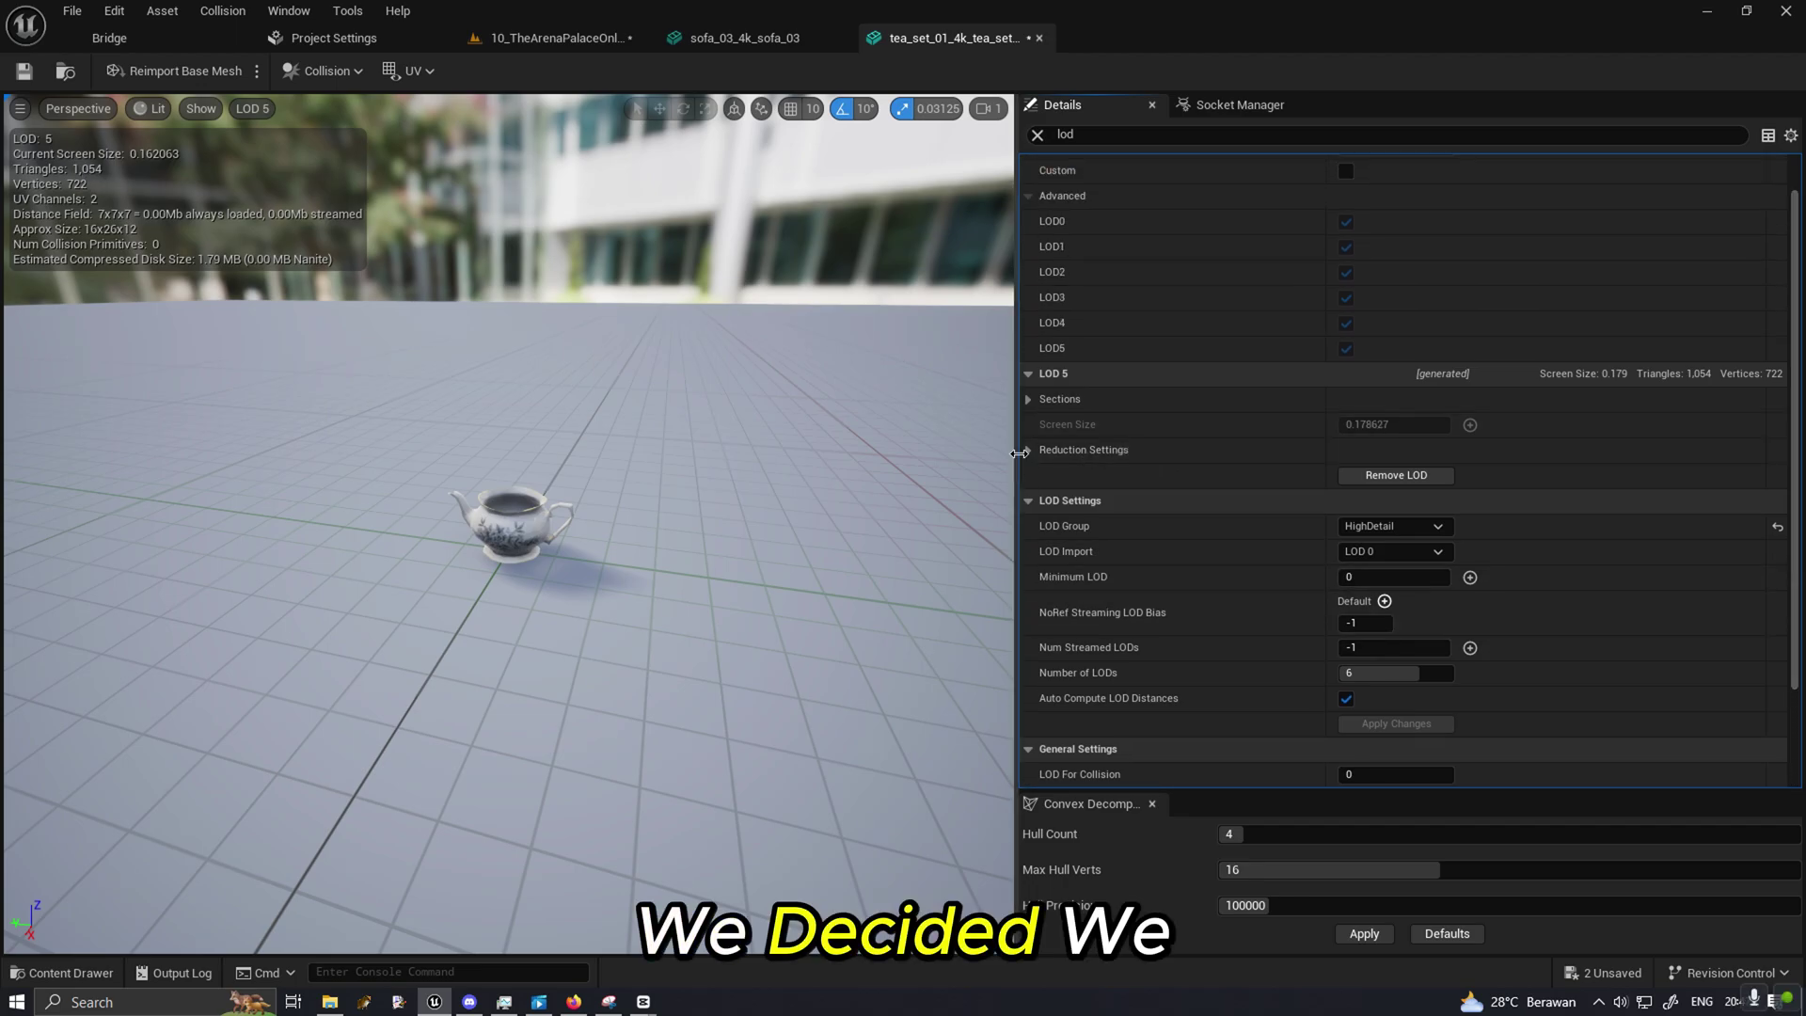
Set the Percent Triangles in LOD 5's reduction settings to 1.5 and apply the change.
click(1028, 449)
click(1432, 502)
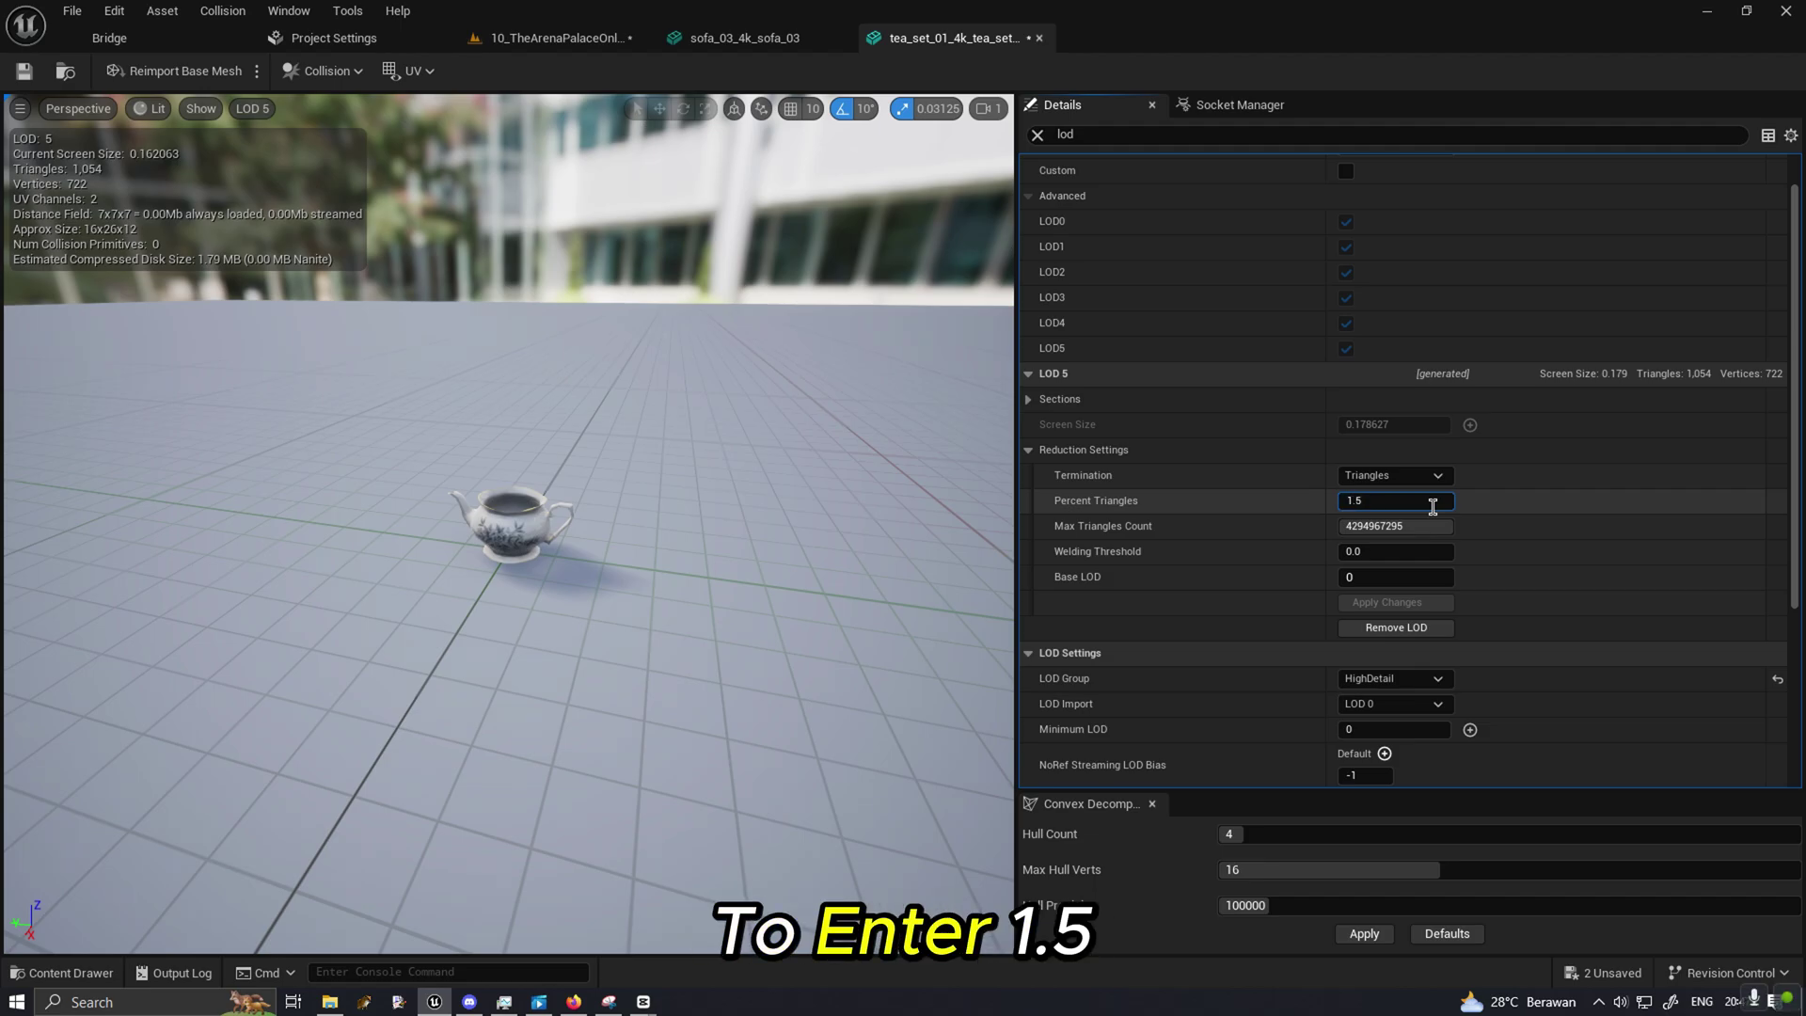
key(Return)
click(1376, 609)
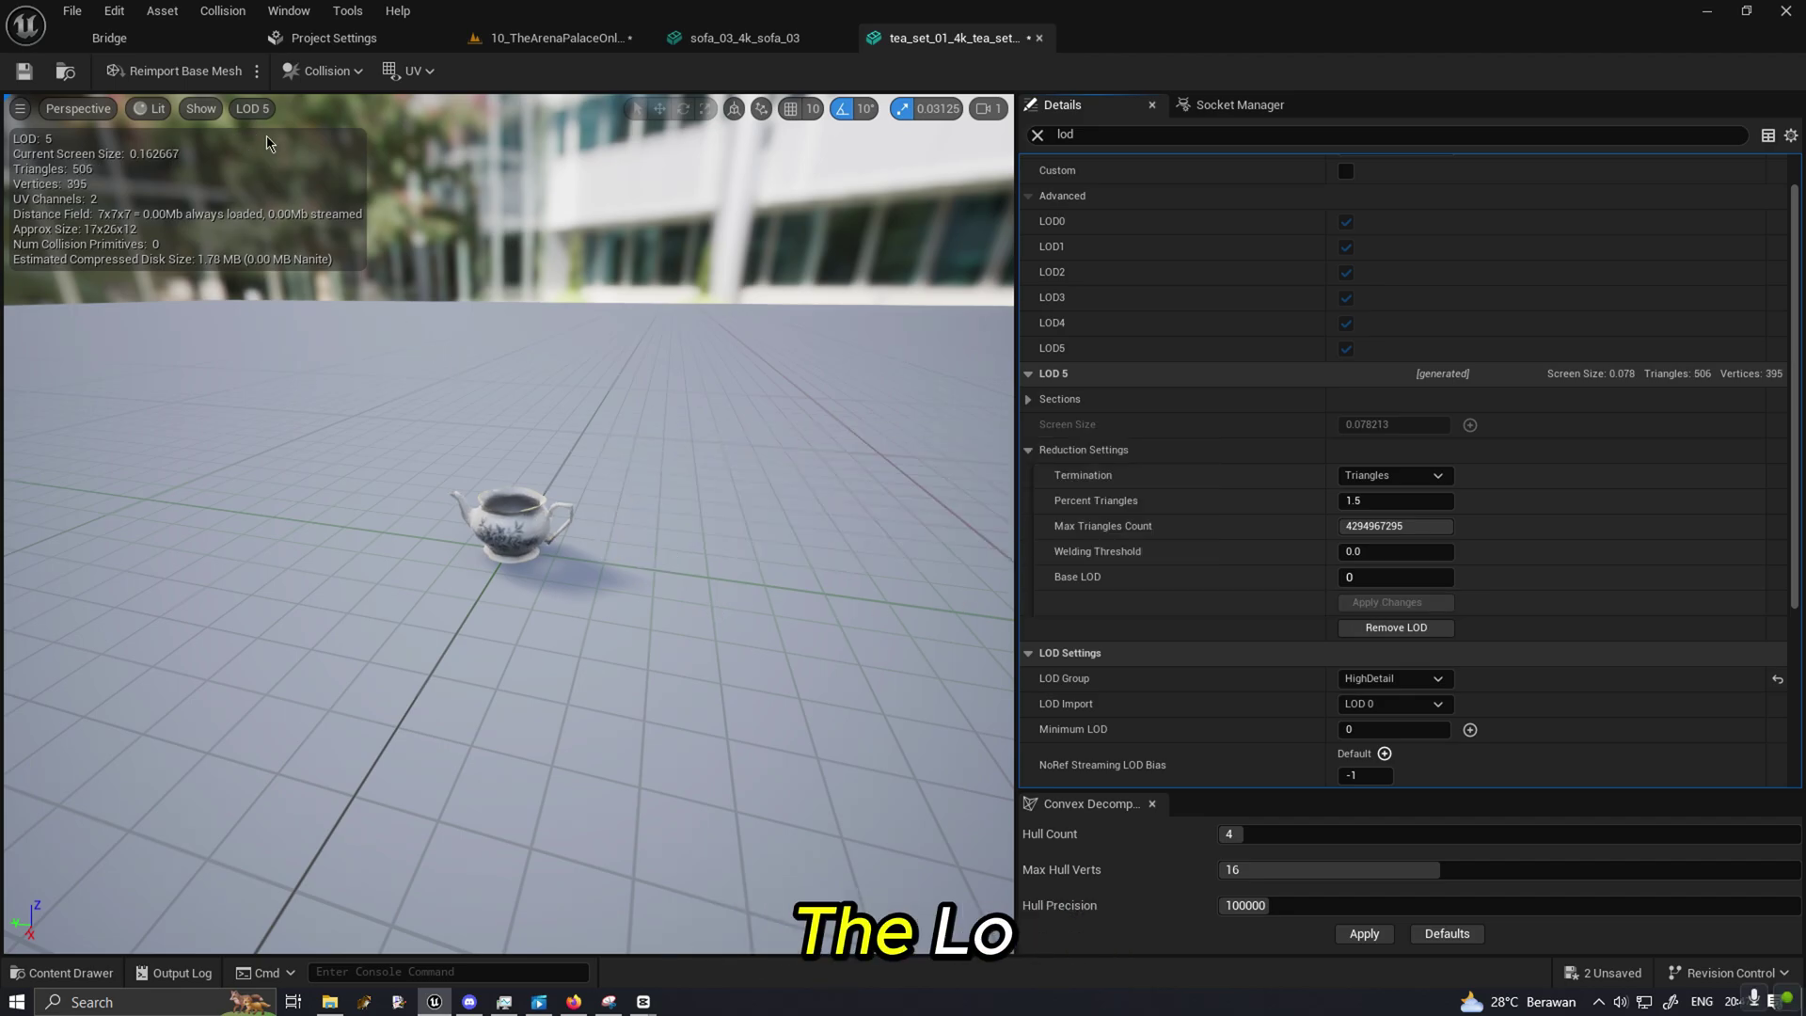
Compare the reduced LOD 5 of the teapot with LOD 4 up close in the preview.
alt+right_drag(518, 446, 715, 447)
click(250, 109)
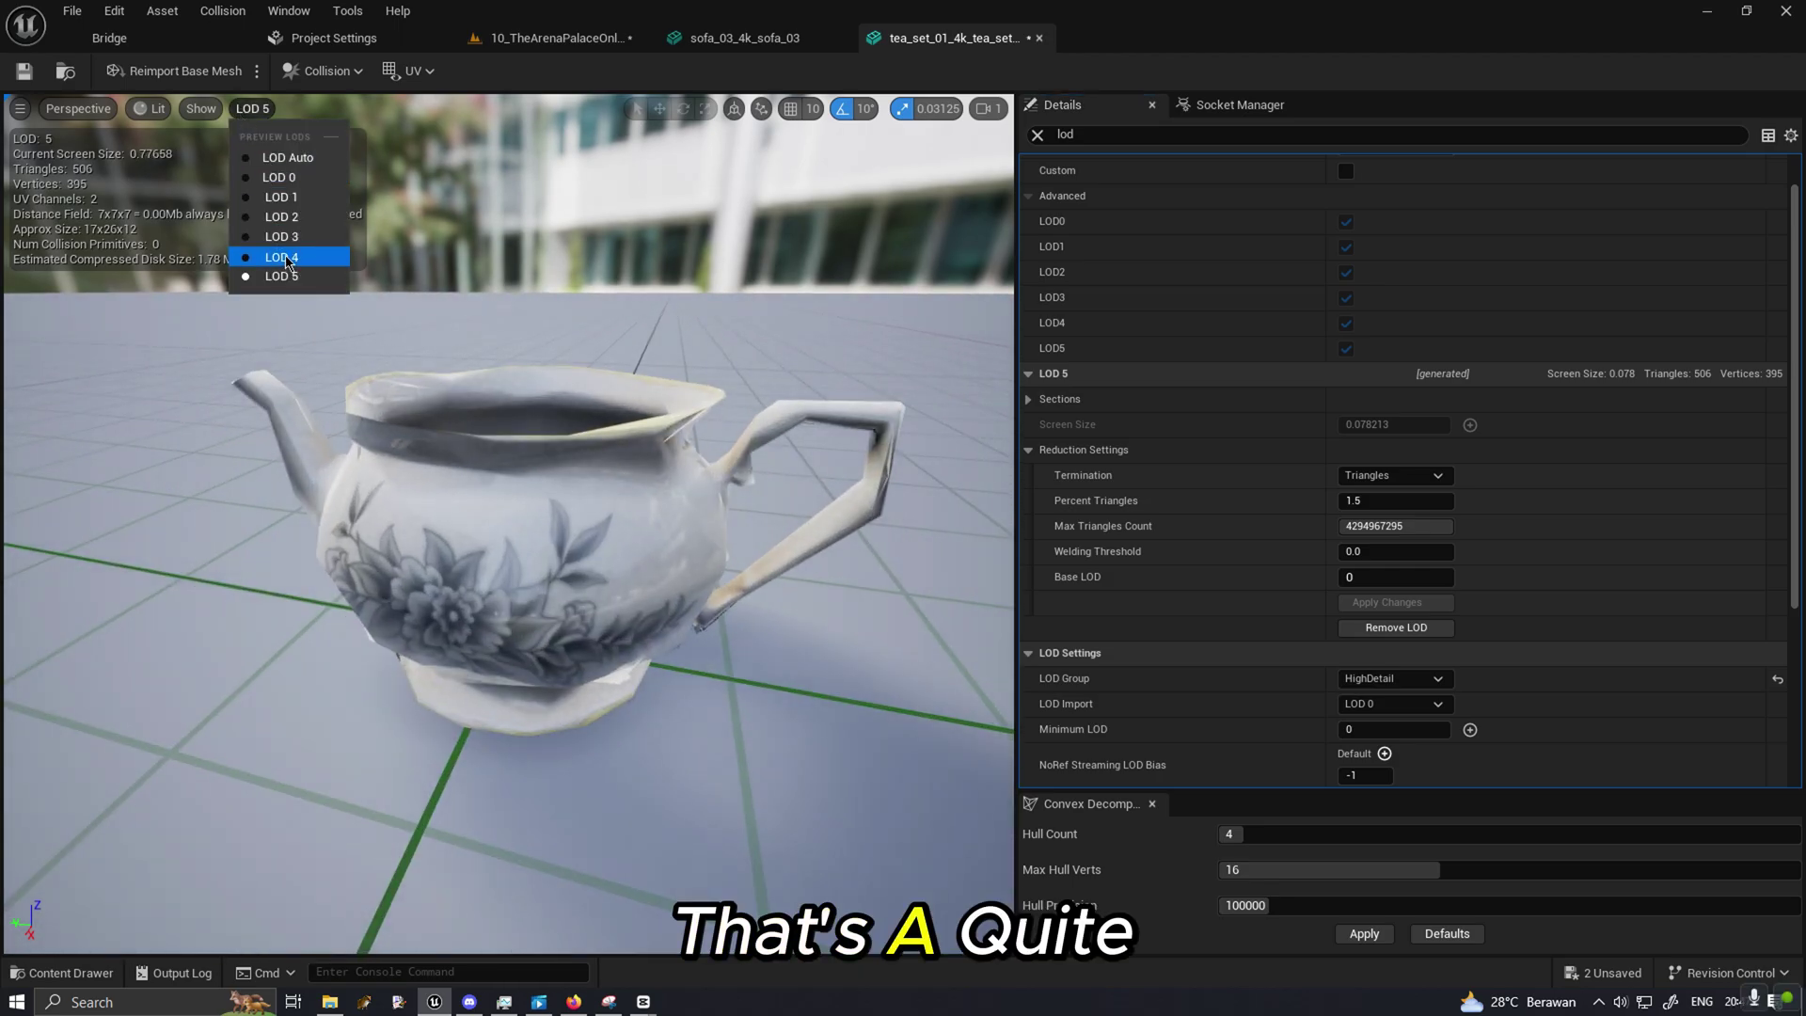
click(288, 259)
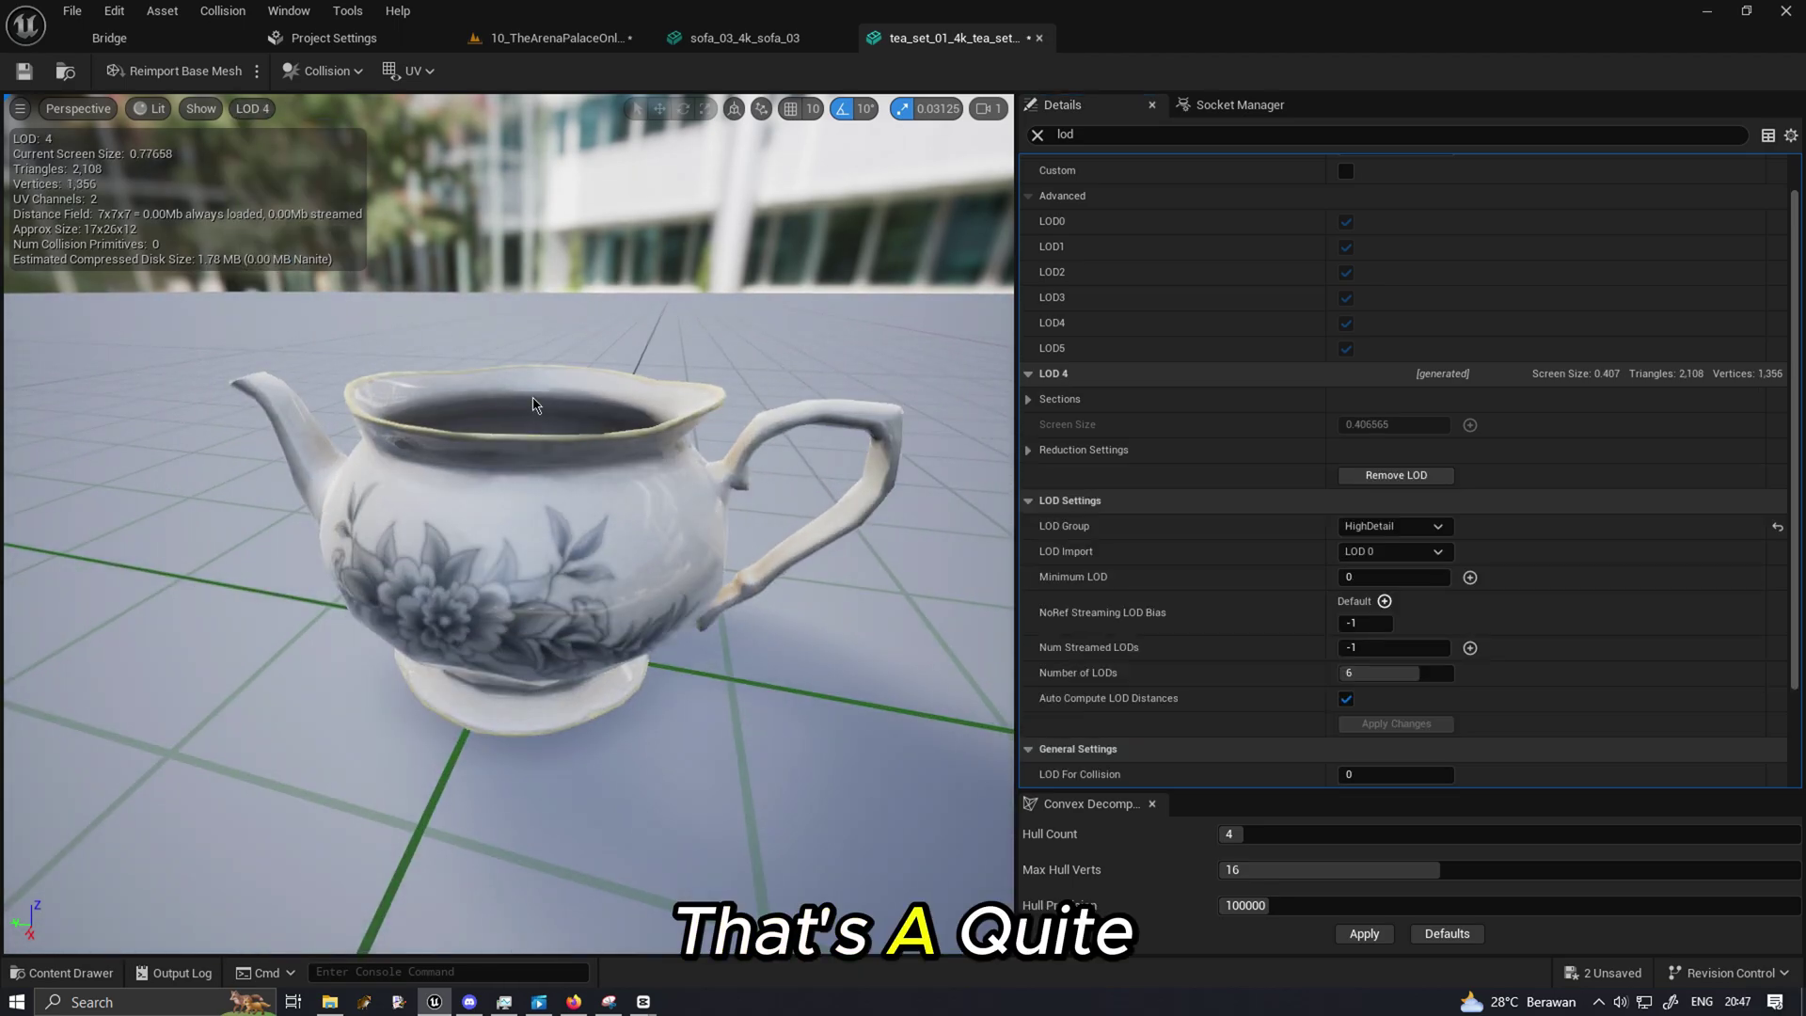
Return the preview to LOD Auto and examine the teapot's active LOD and current screen size at various viewing distances.
click(250, 109)
click(272, 161)
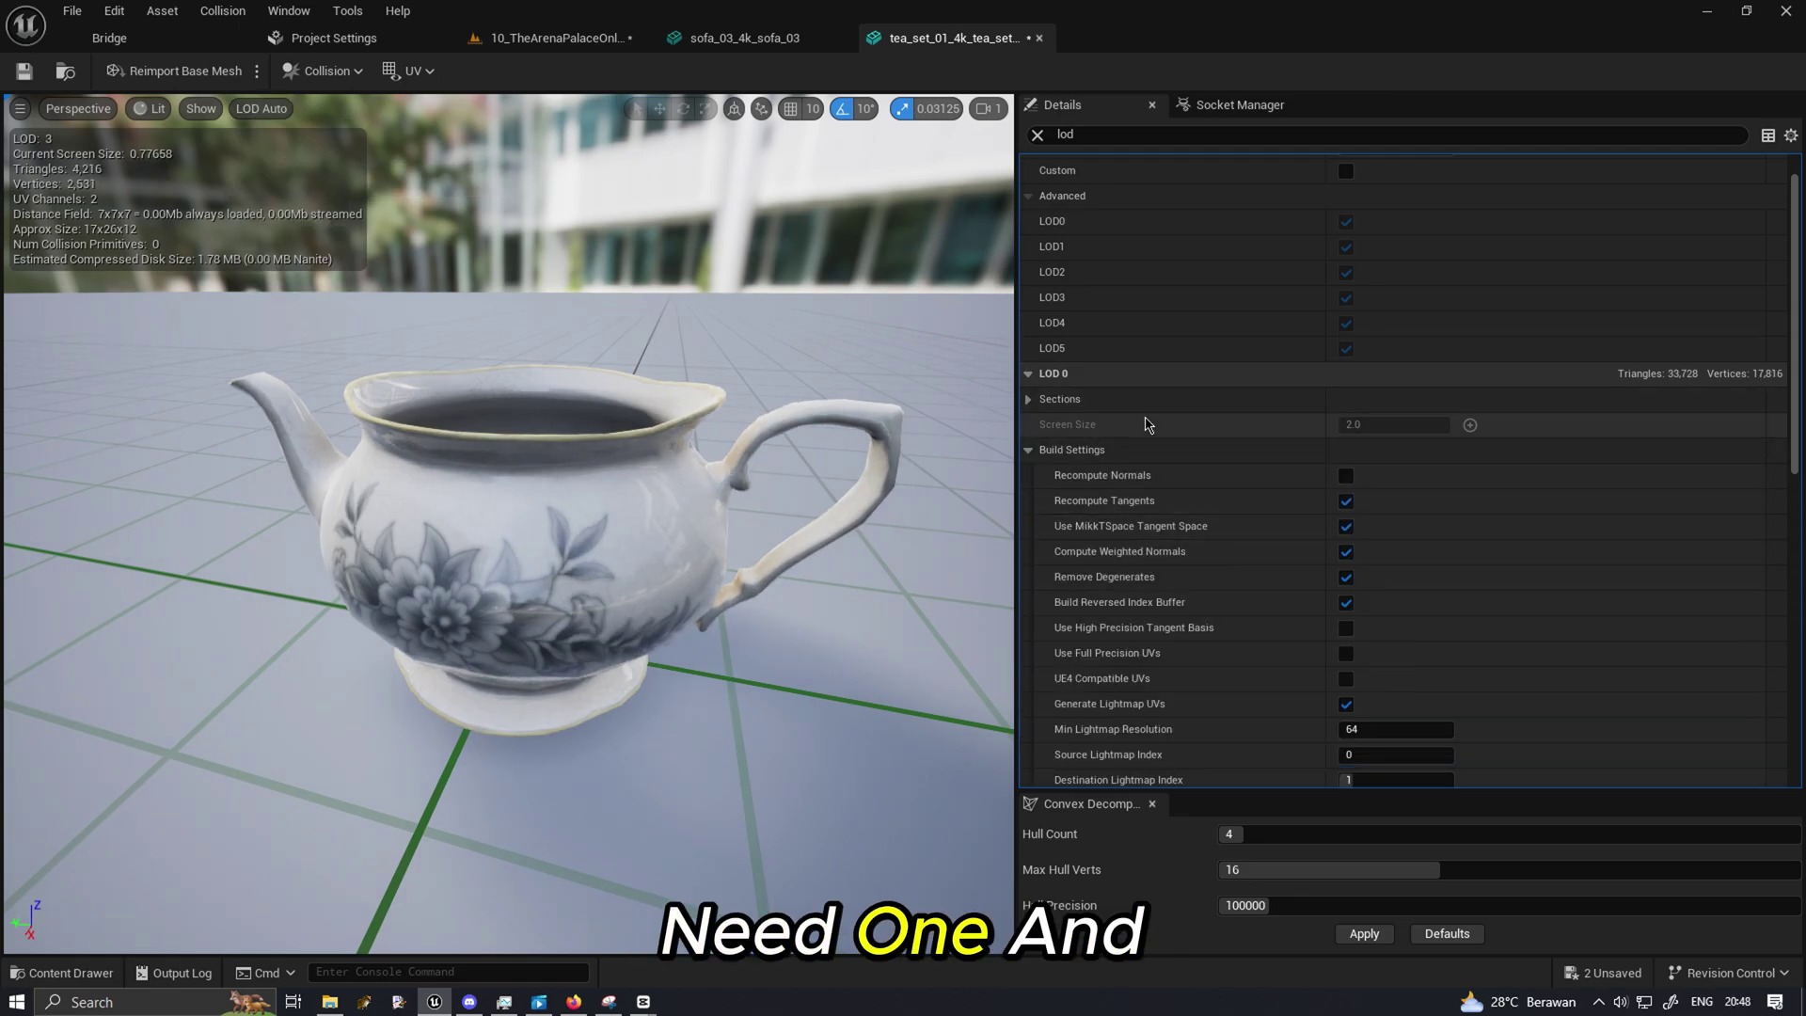
scroll(1145, 419, down, 5)
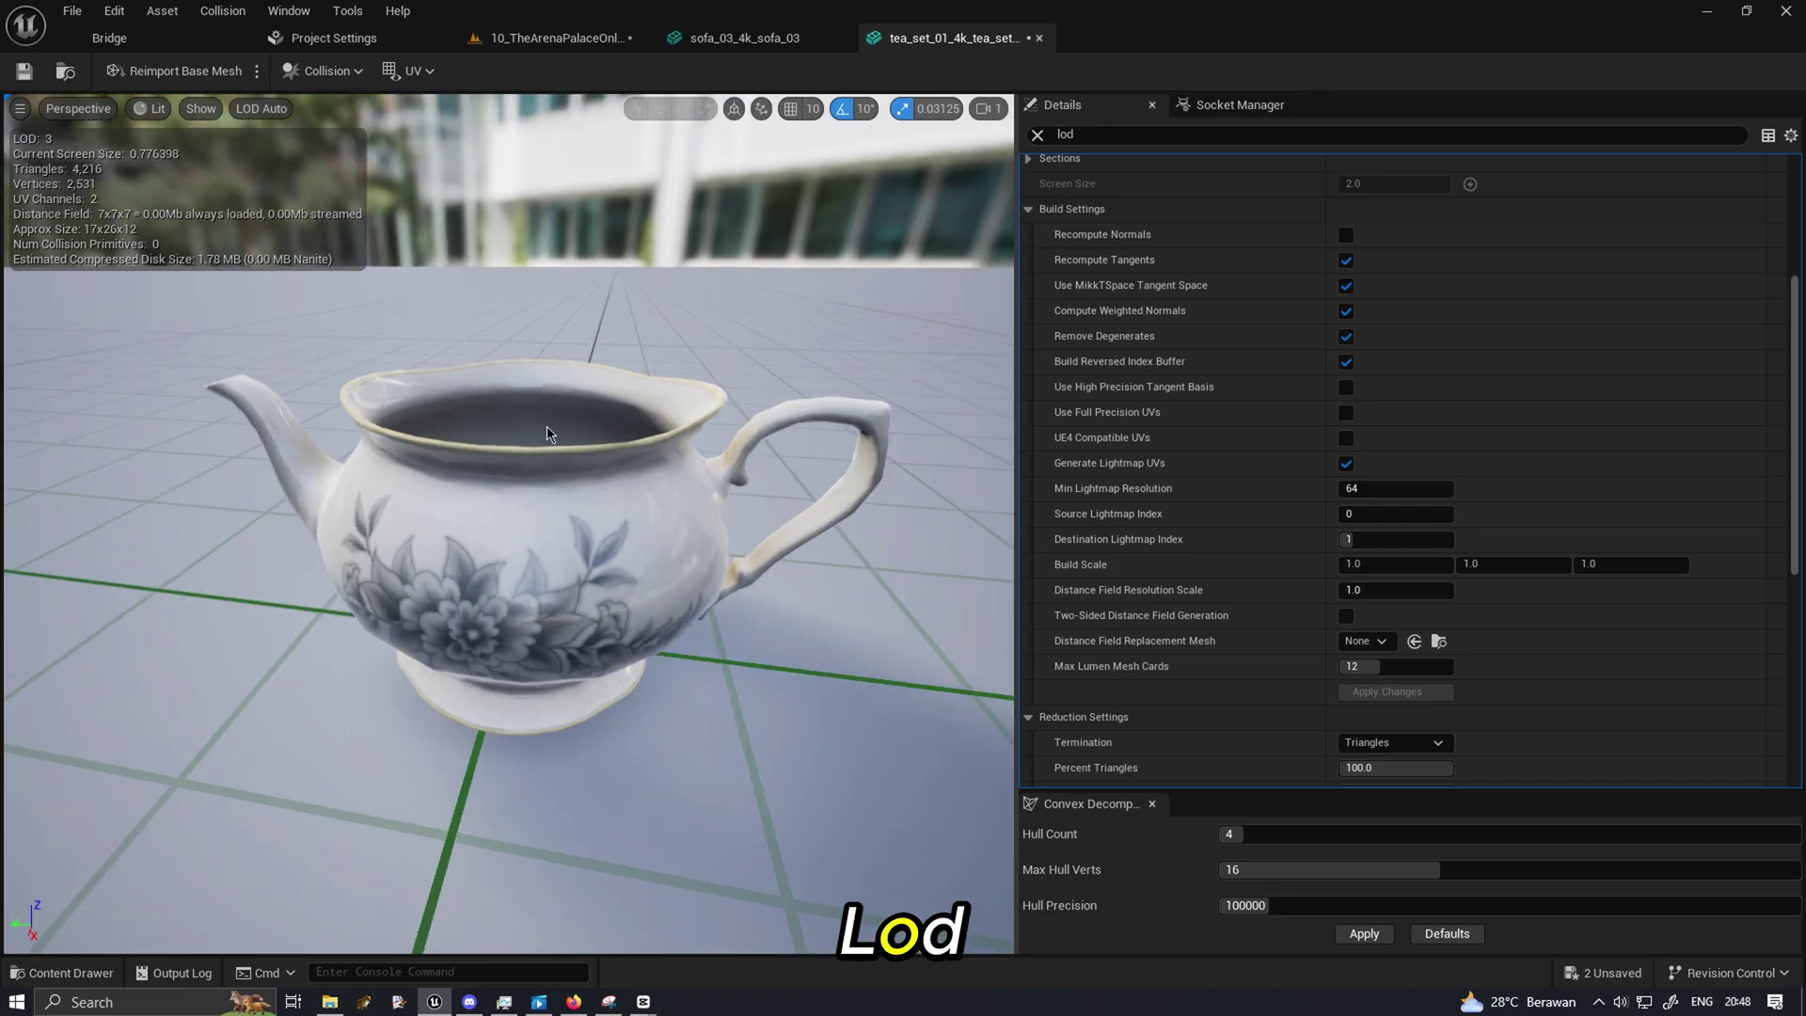
mouse_move(558, 431)
right_down()
mouse_move(558, 357)
mouse_move(557, 583)
mouse_move(558, 414)
right_up()
drag(556, 471, 556, 602)
right_drag(556, 527, 557, 564)
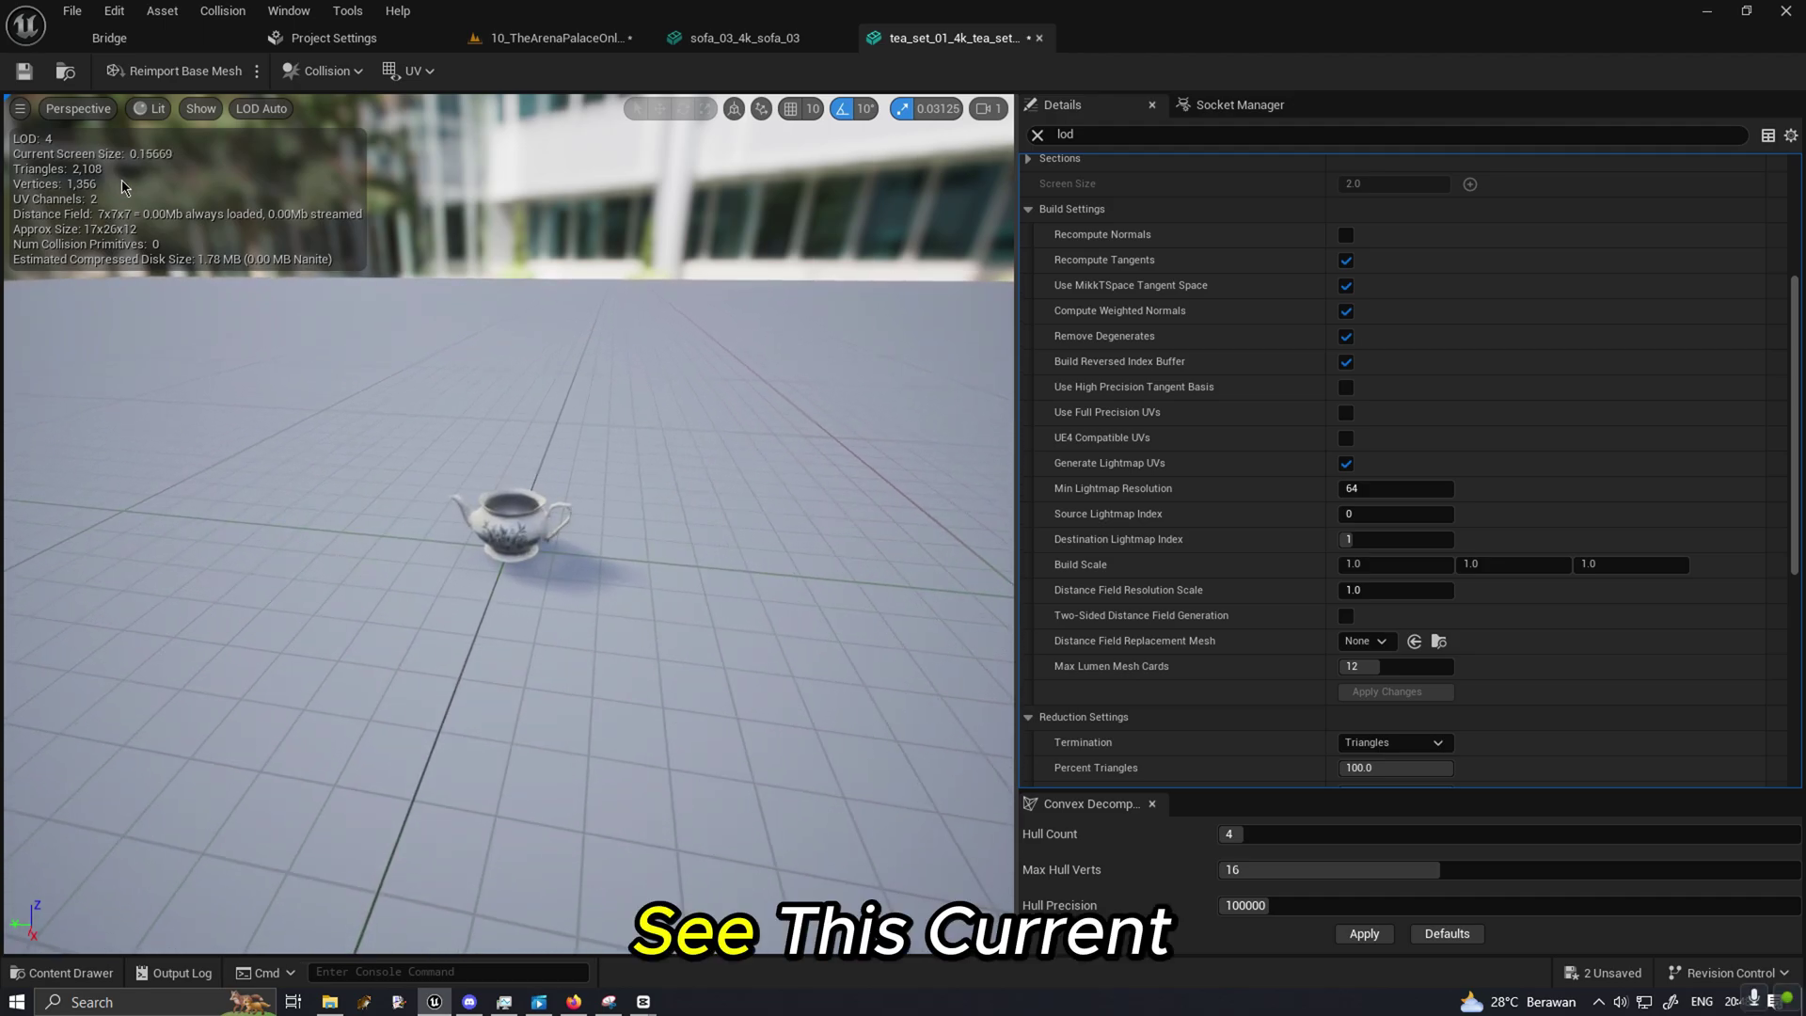
drag(399, 275, 399, 235)
right_drag(508, 523, 508, 479)
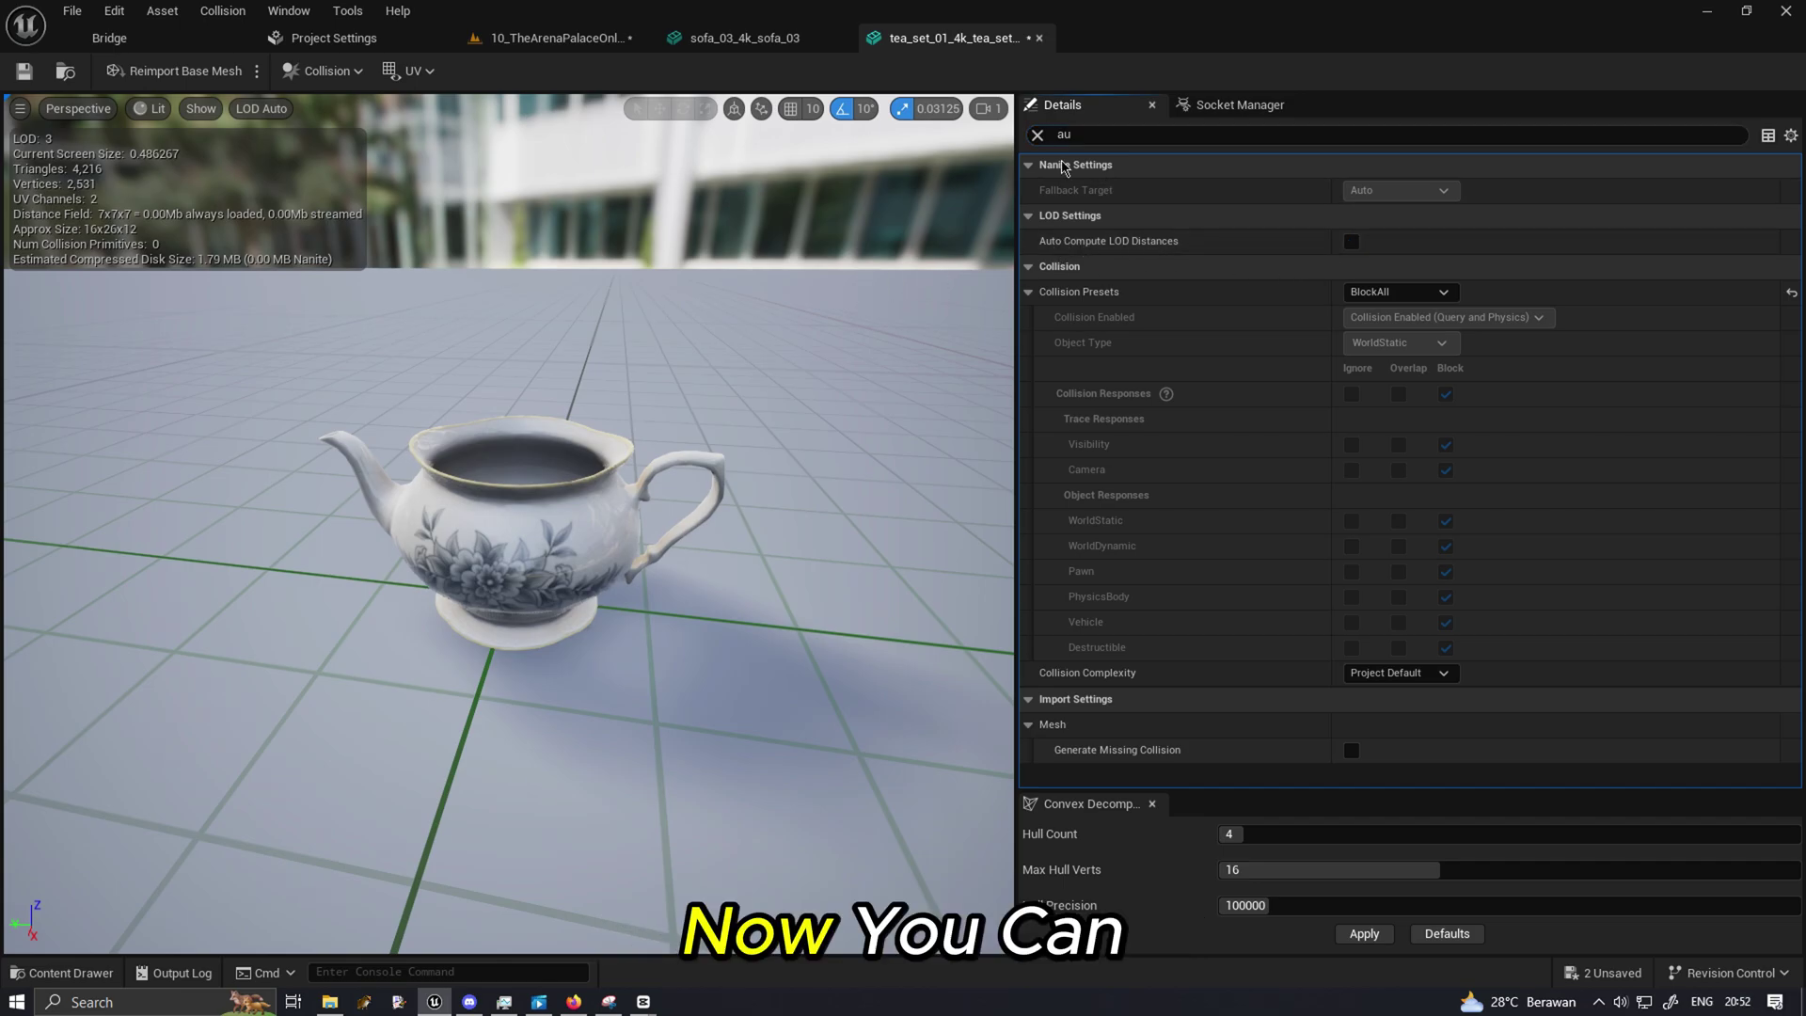
Filter the mesh properties by "scre" and set LOD 5's Screen Size to 0.1.
click(1037, 134)
text(scre)
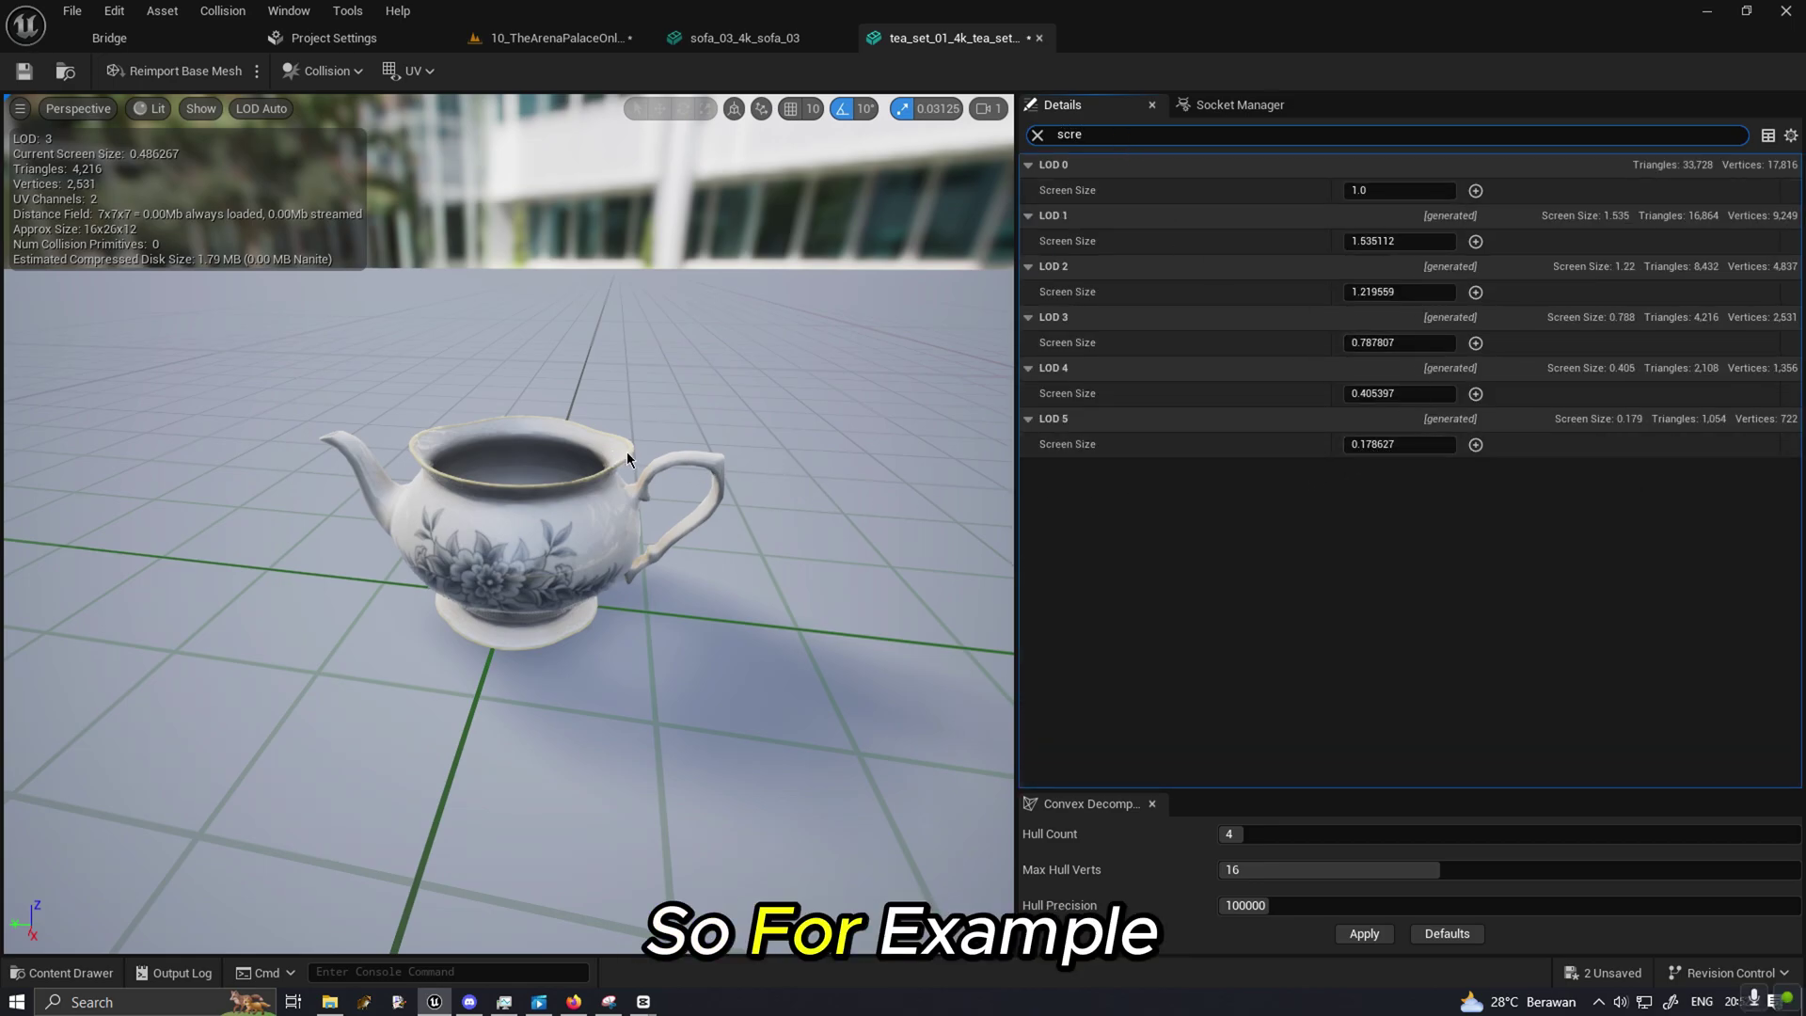
scroll(631, 456, down, 5)
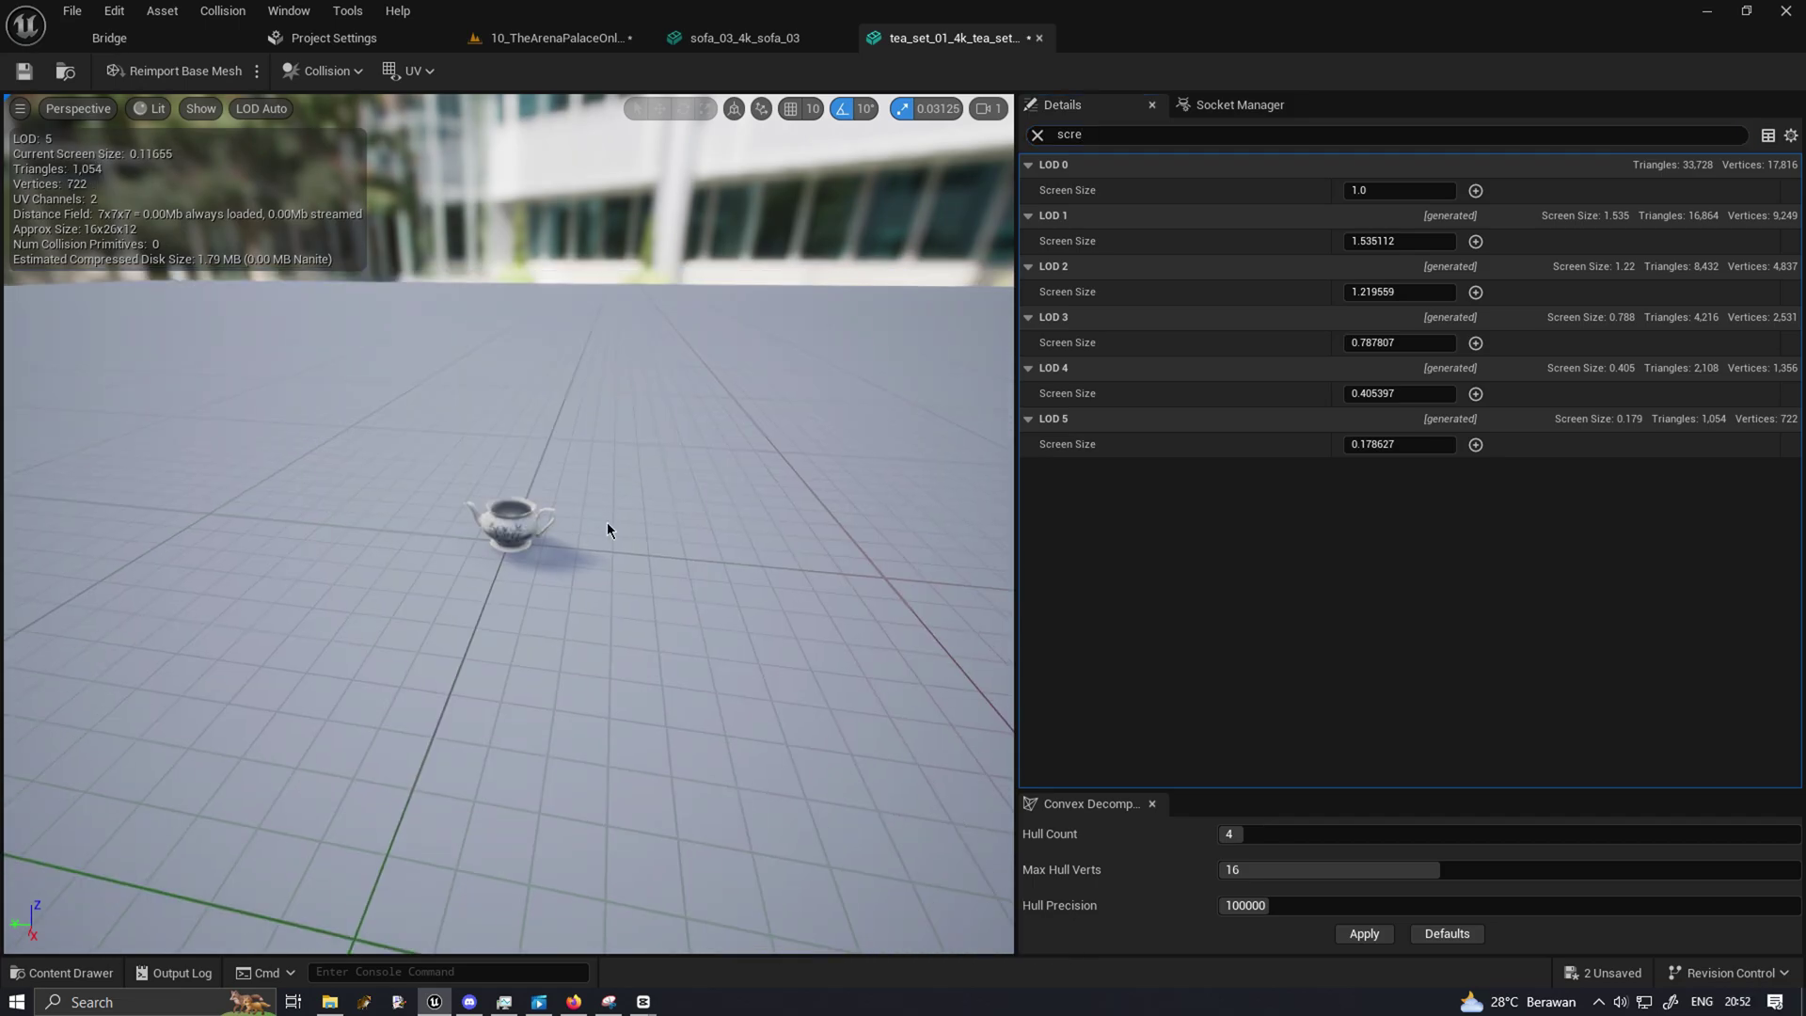
scroll(607, 522, up, 1)
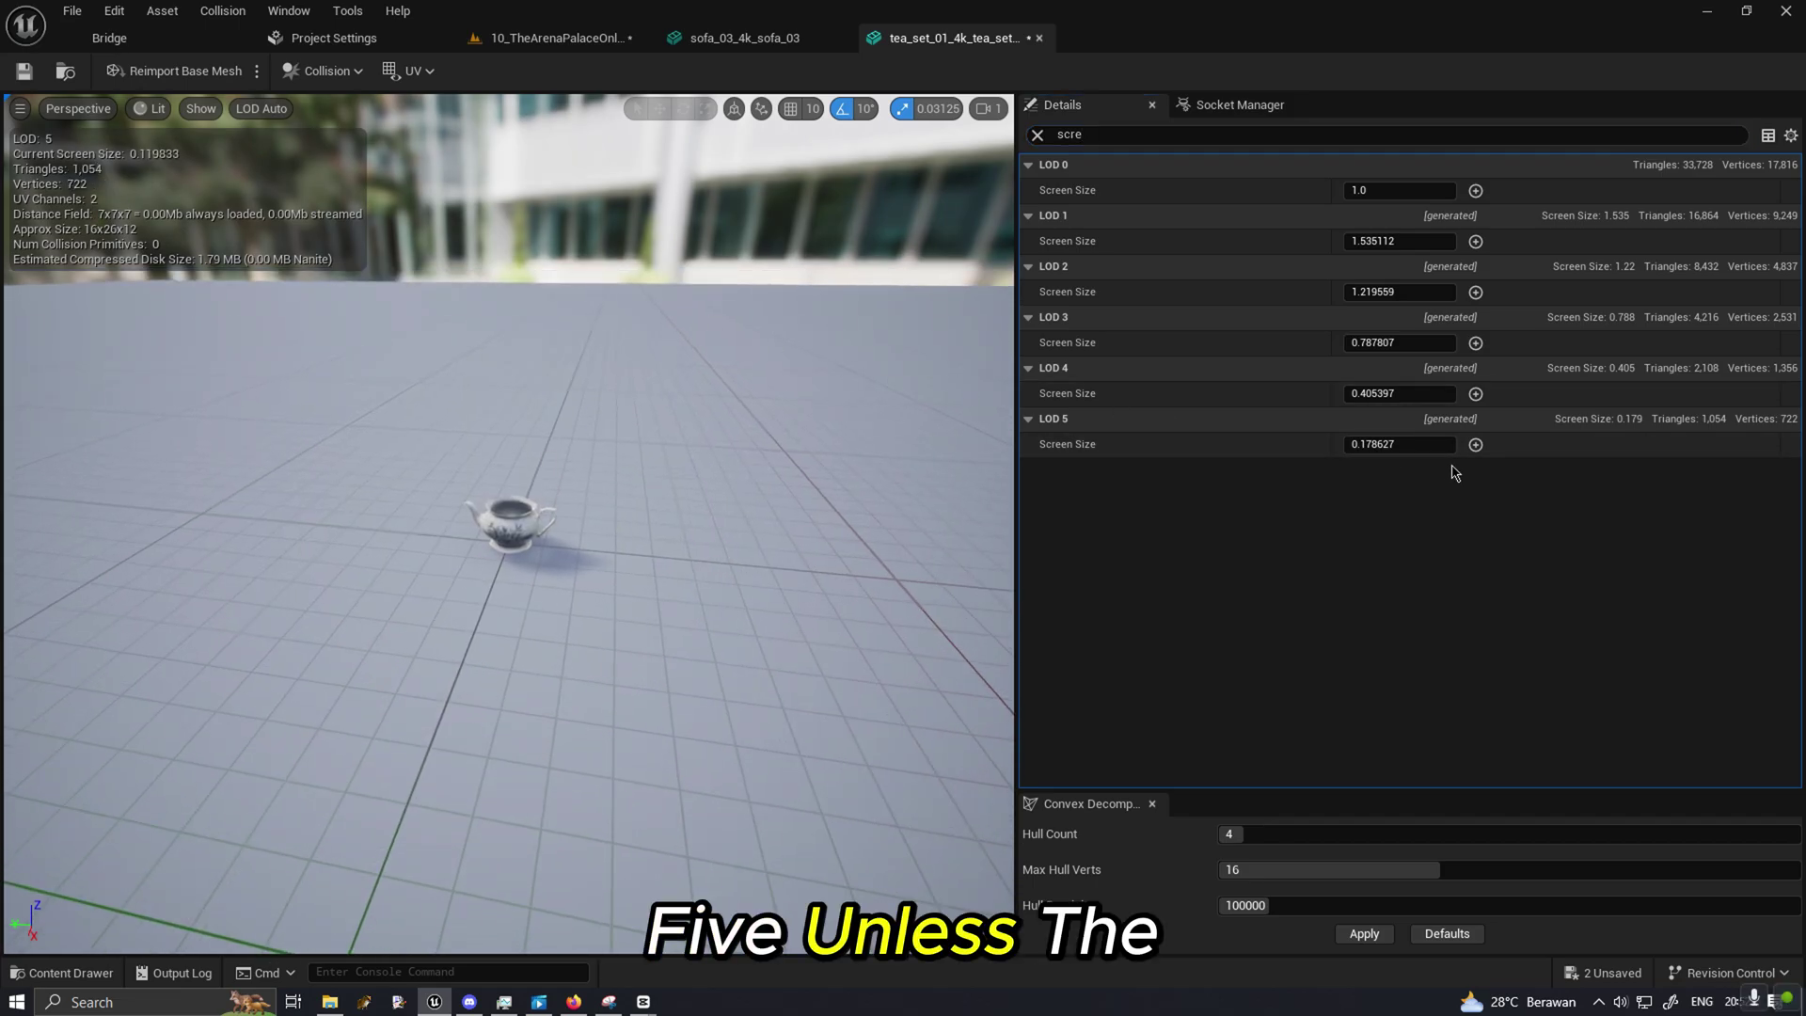
click(1393, 445)
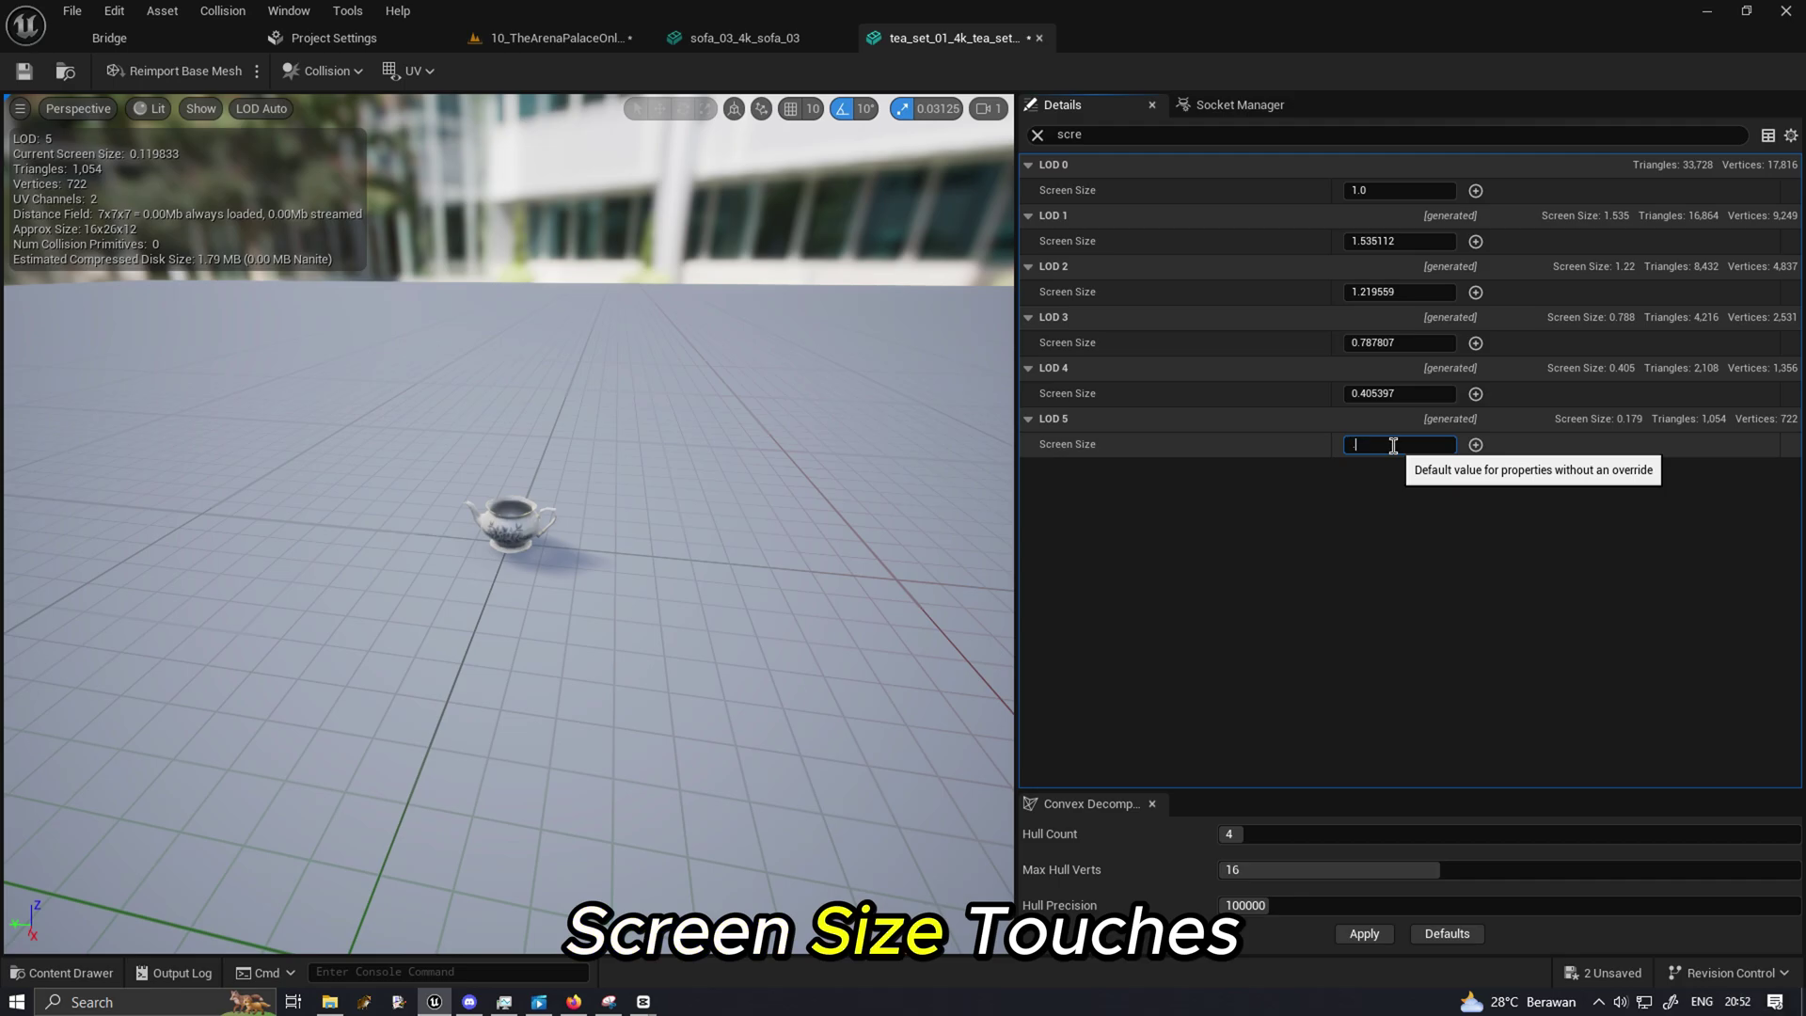
text(.1)
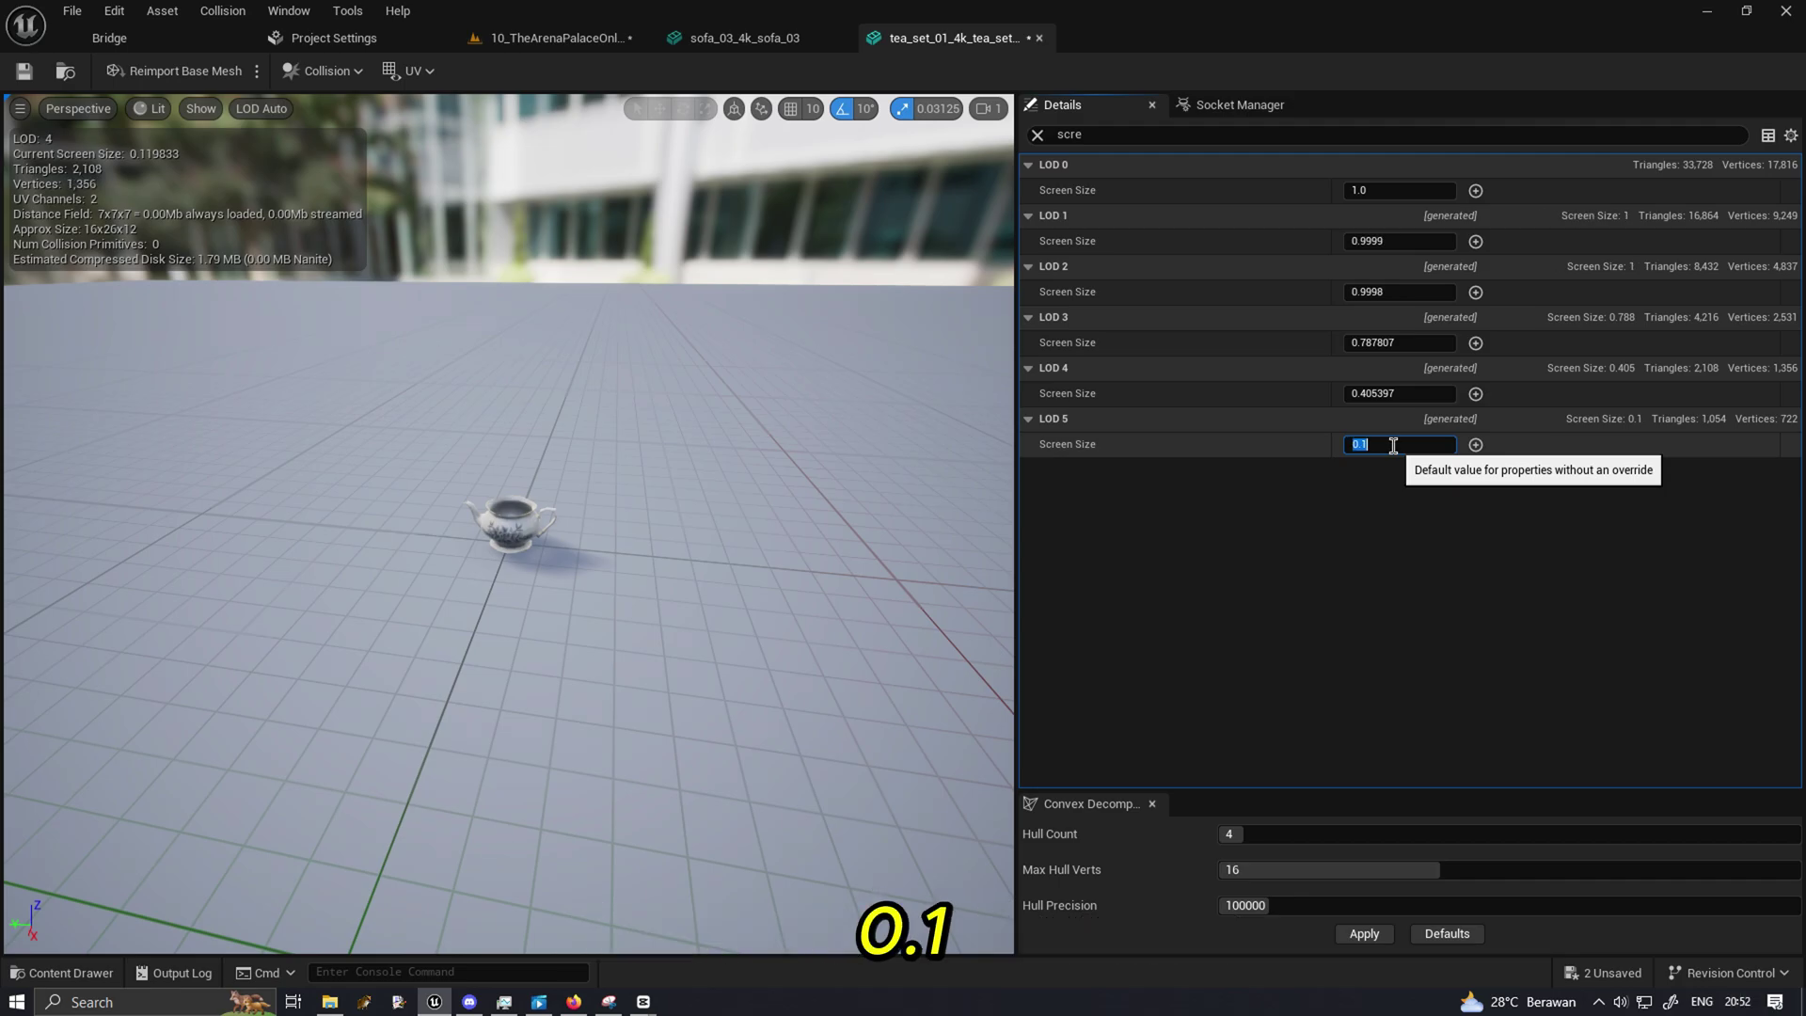
Examine which LOD the teapot uses from far away to close up, comparing current screen size with the LOD Screen Size values.
click(893, 495)
scroll(893, 495, down, 1)
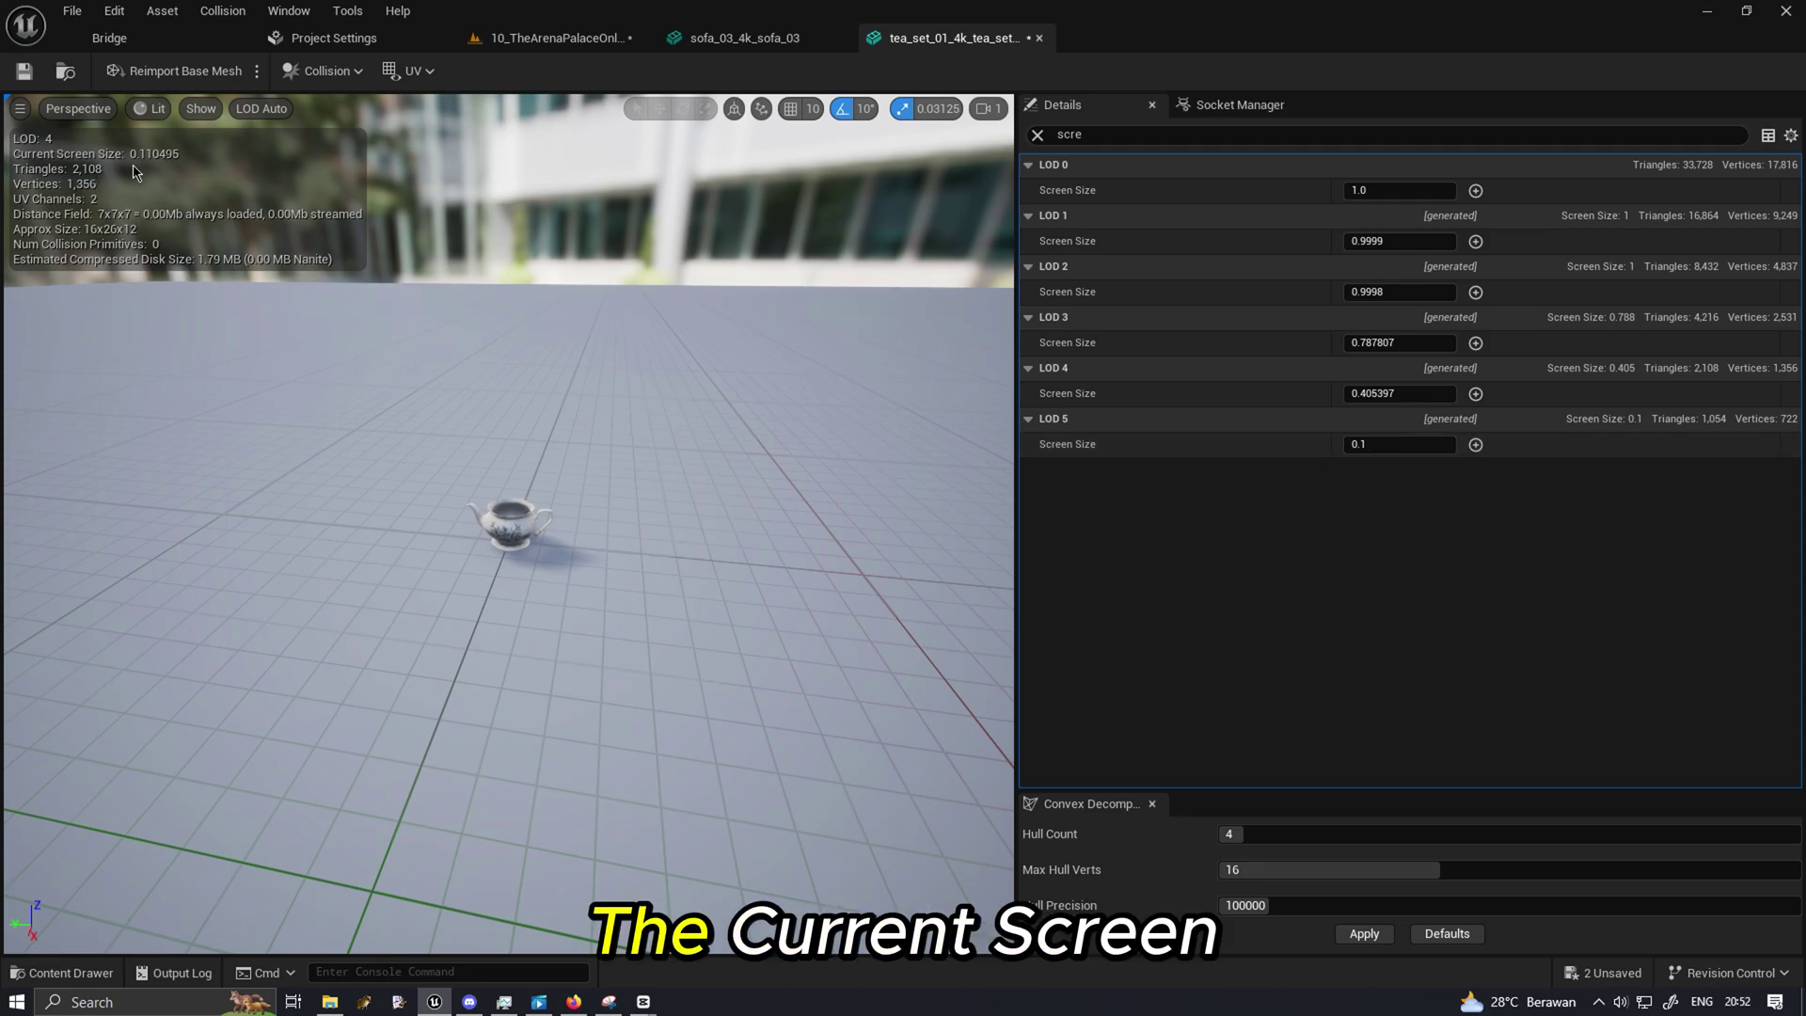
right_drag(647, 369, 647, 291)
drag(665, 377, 628, 405)
drag(664, 296, 663, 282)
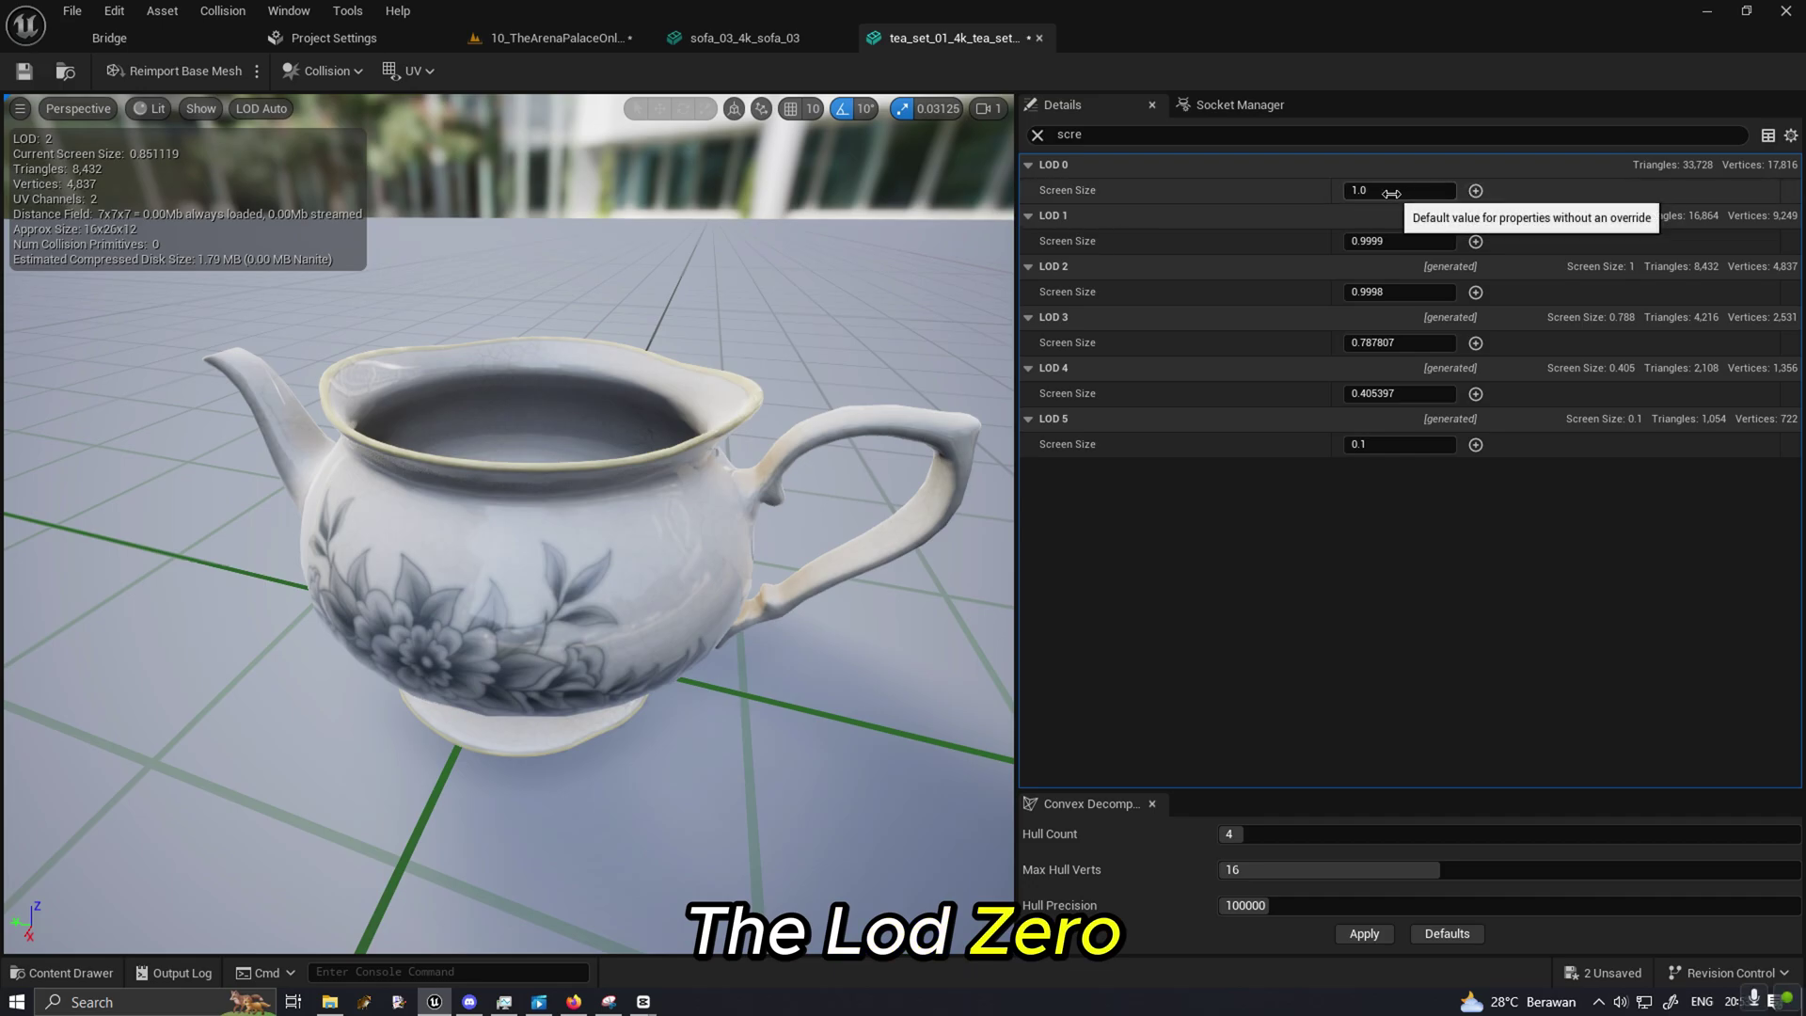
right_drag(664, 376, 692, 413)
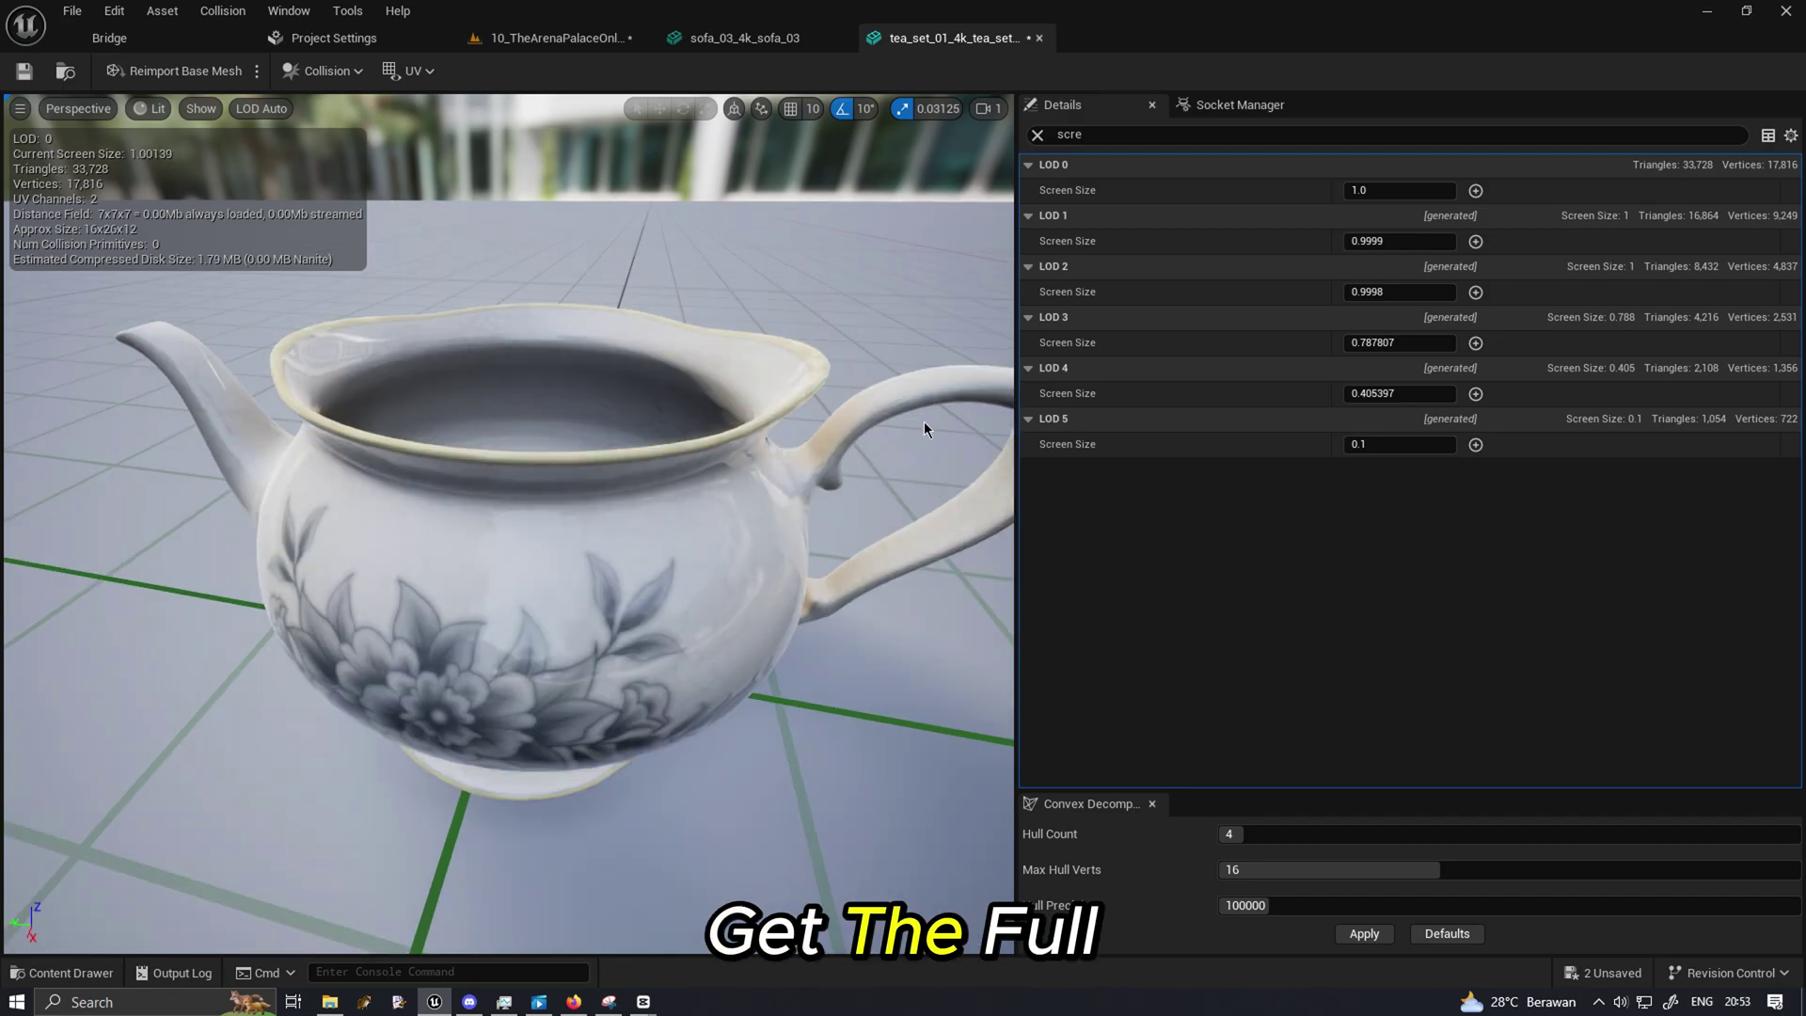
Set LOD 0's Screen Size to 0.8 and check in the preview when the teapot uses LOD 0.
click(1409, 191)
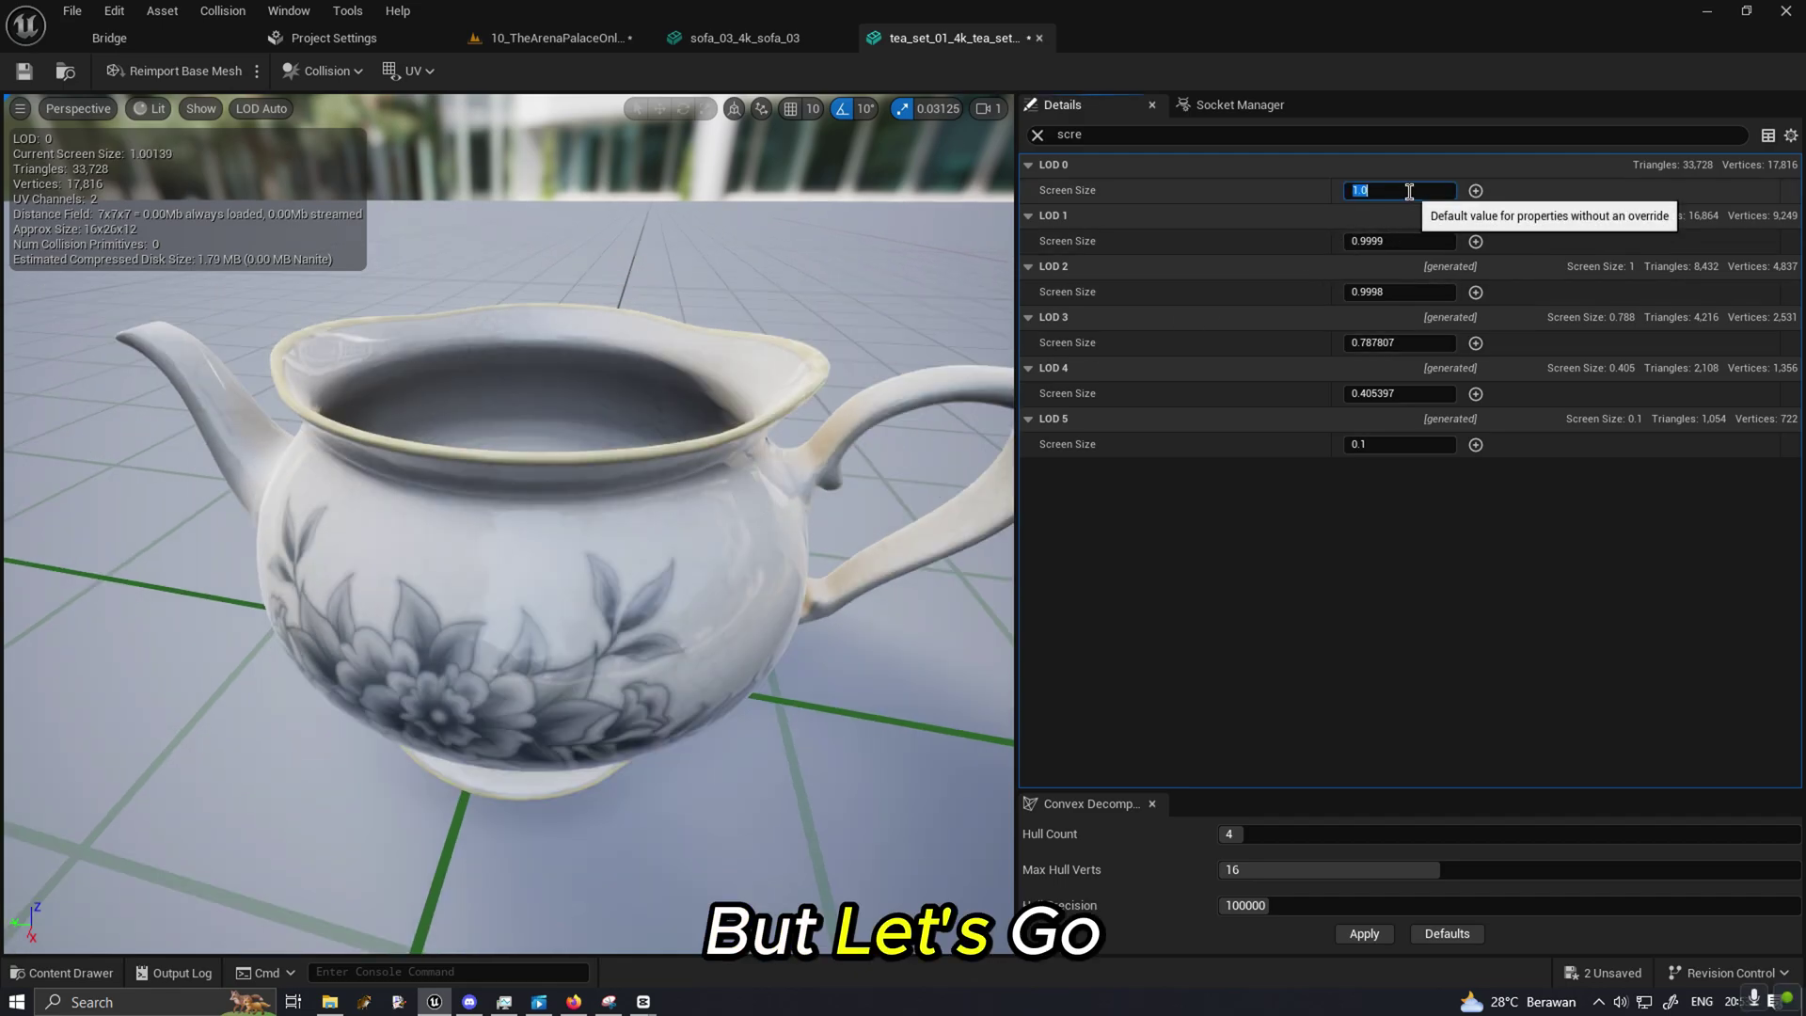
key(BackSpace)
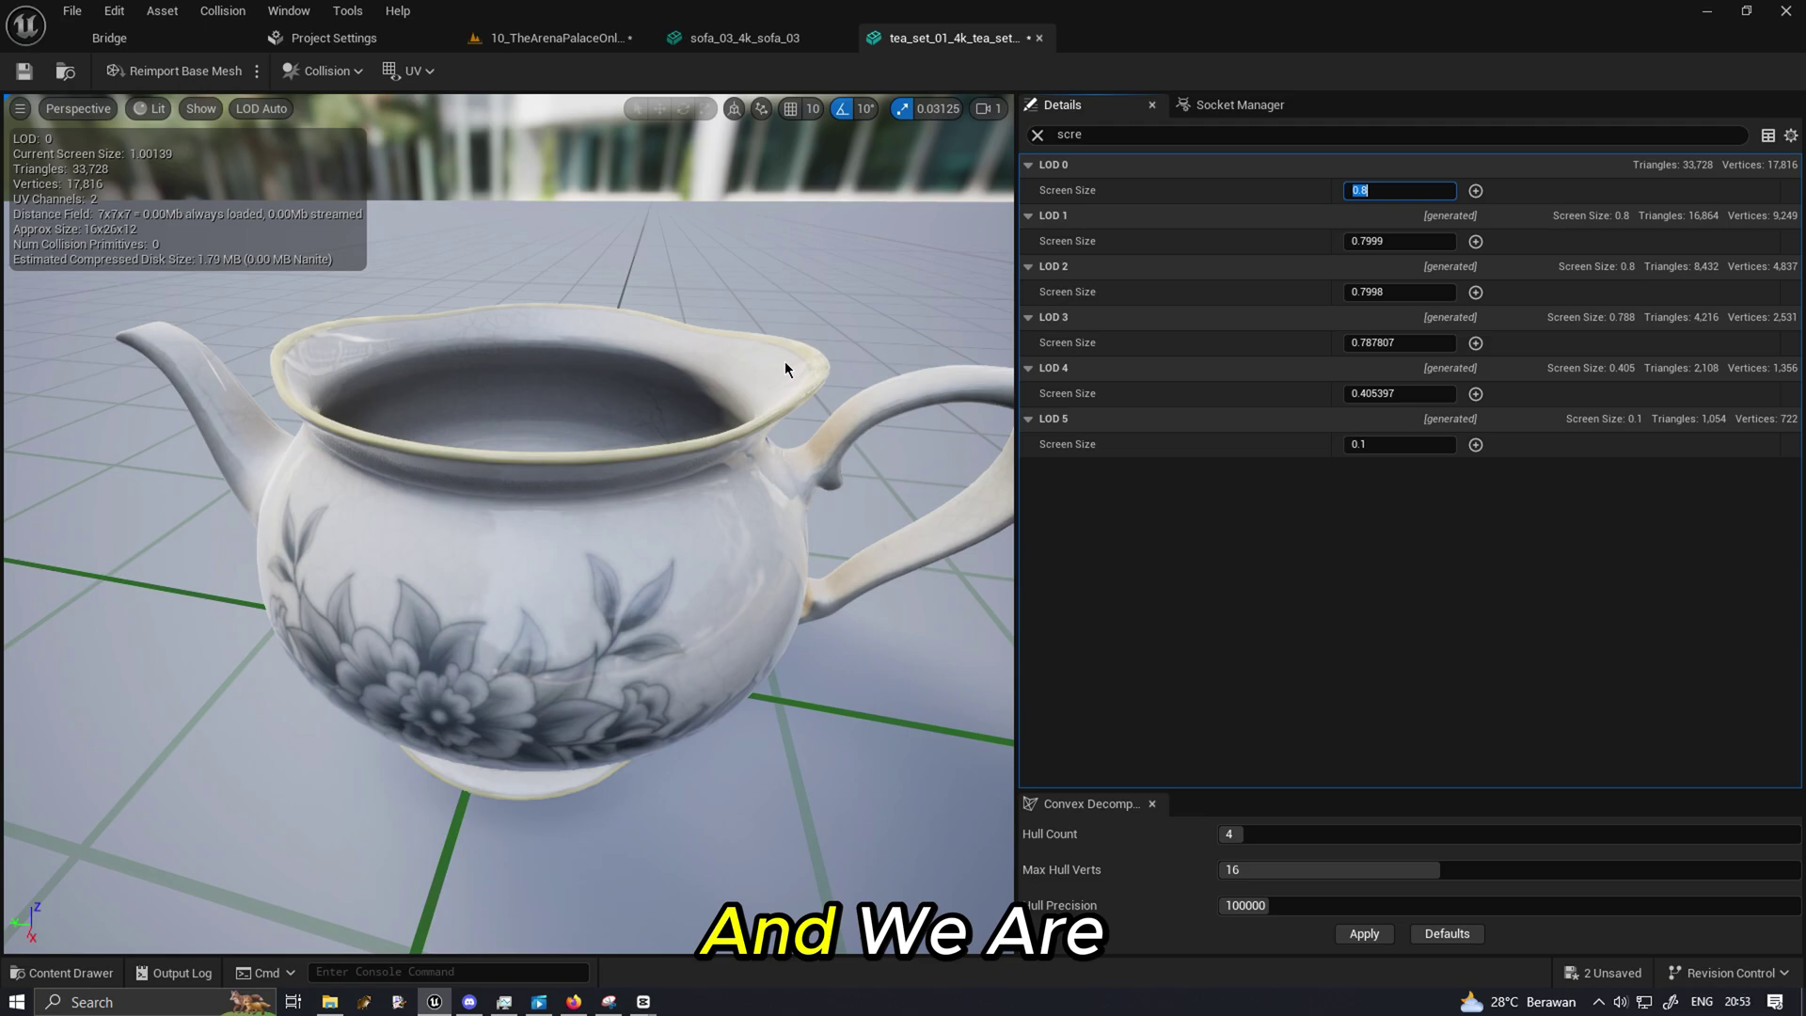
mouse_move(784, 302)
alt+right_down()
mouse_move(781, 414)
mouse_move(782, 310)
alt+right_up()
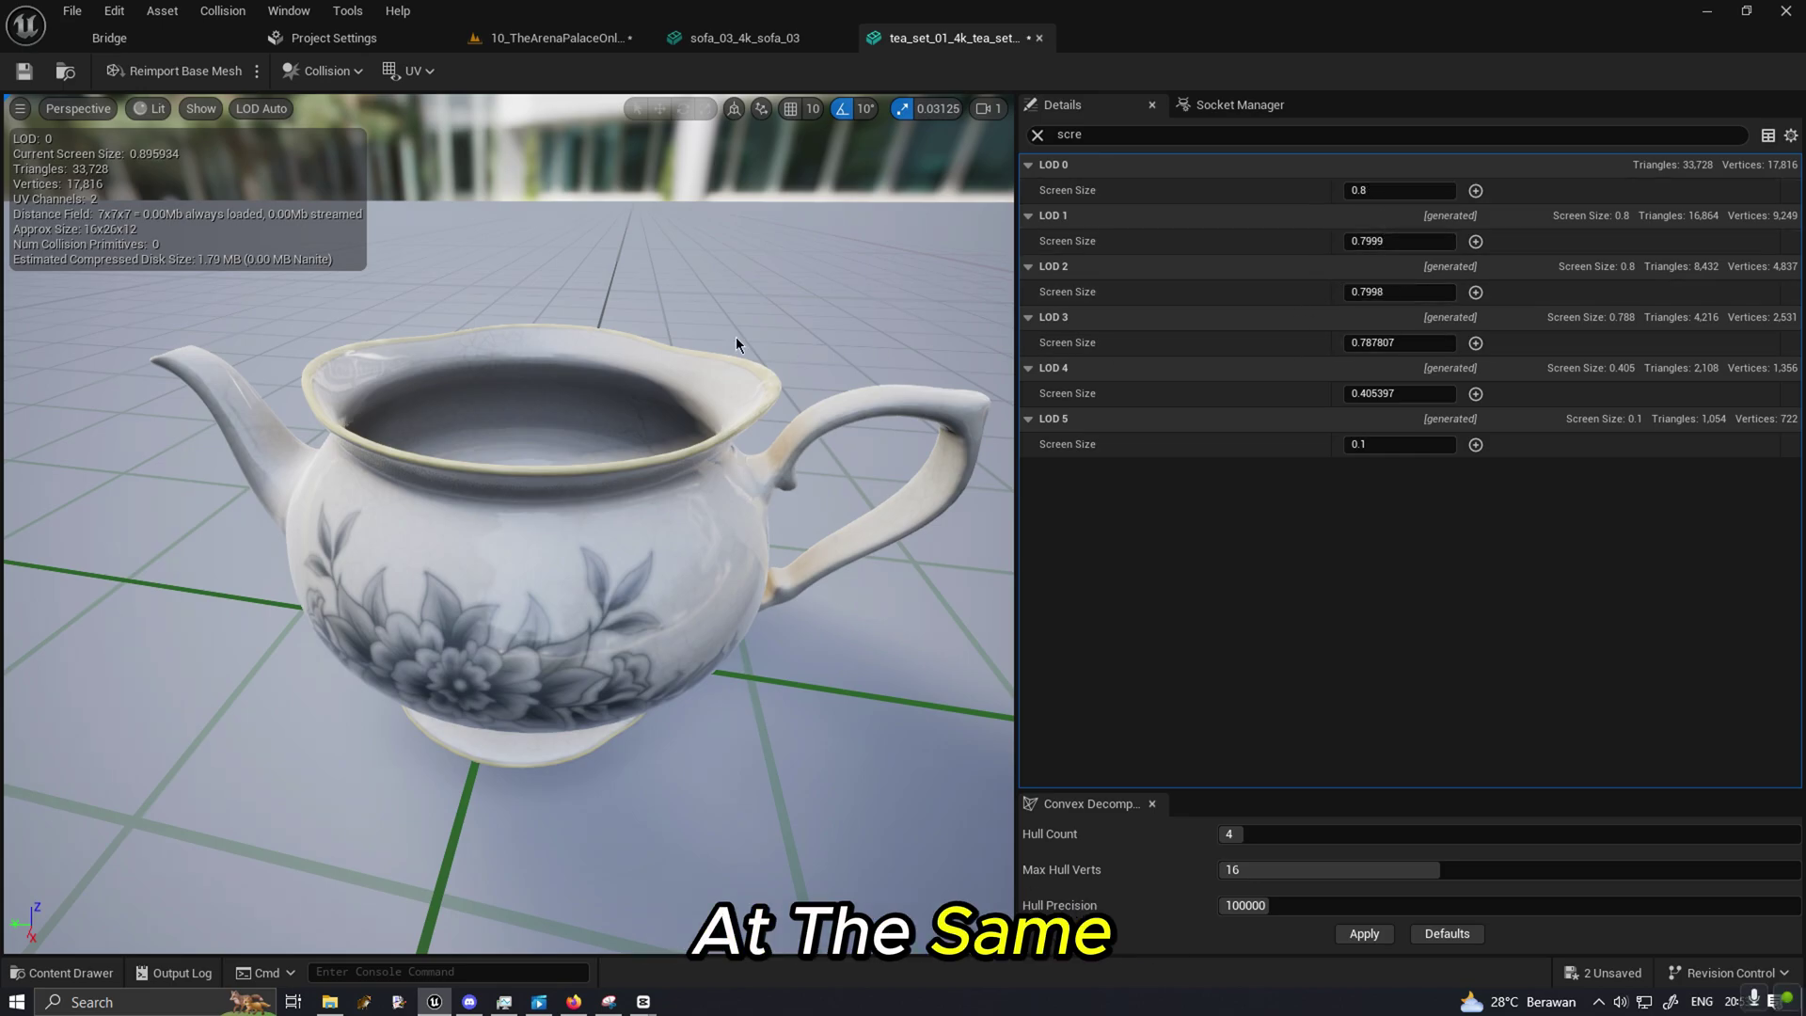
scroll(758, 344, up, 2)
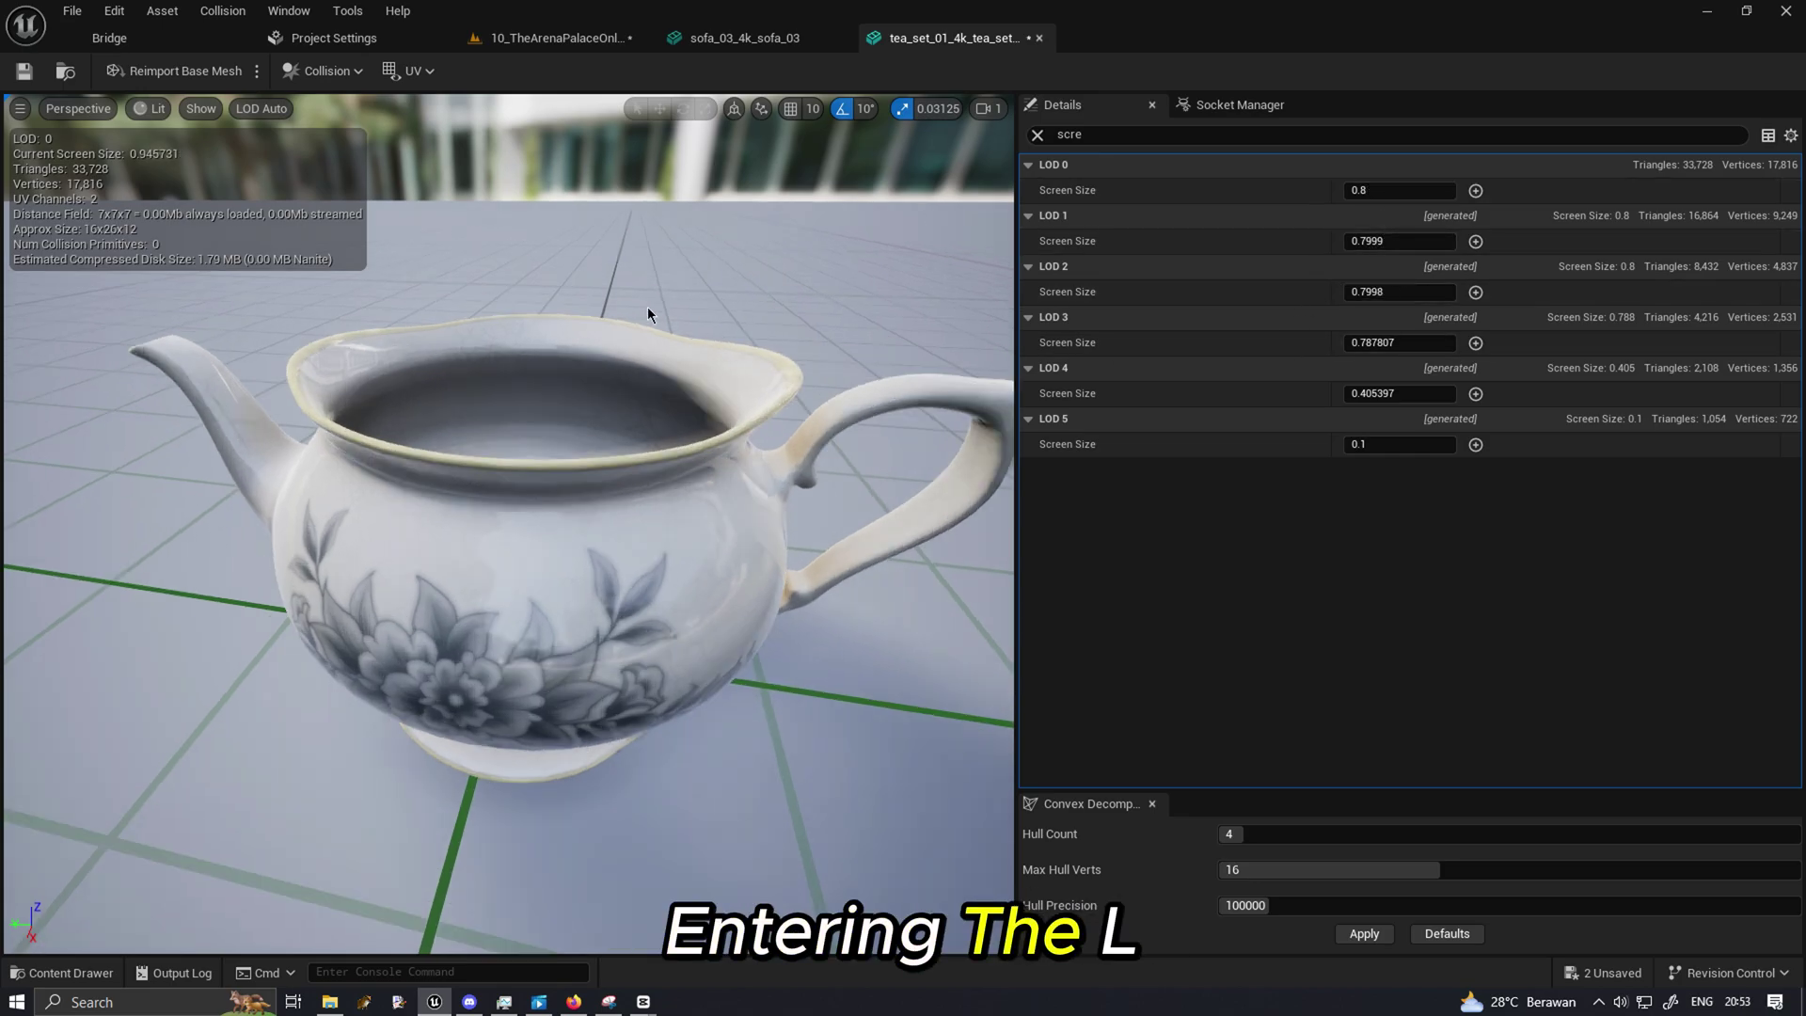
alt+drag(636, 337, 623, 339)
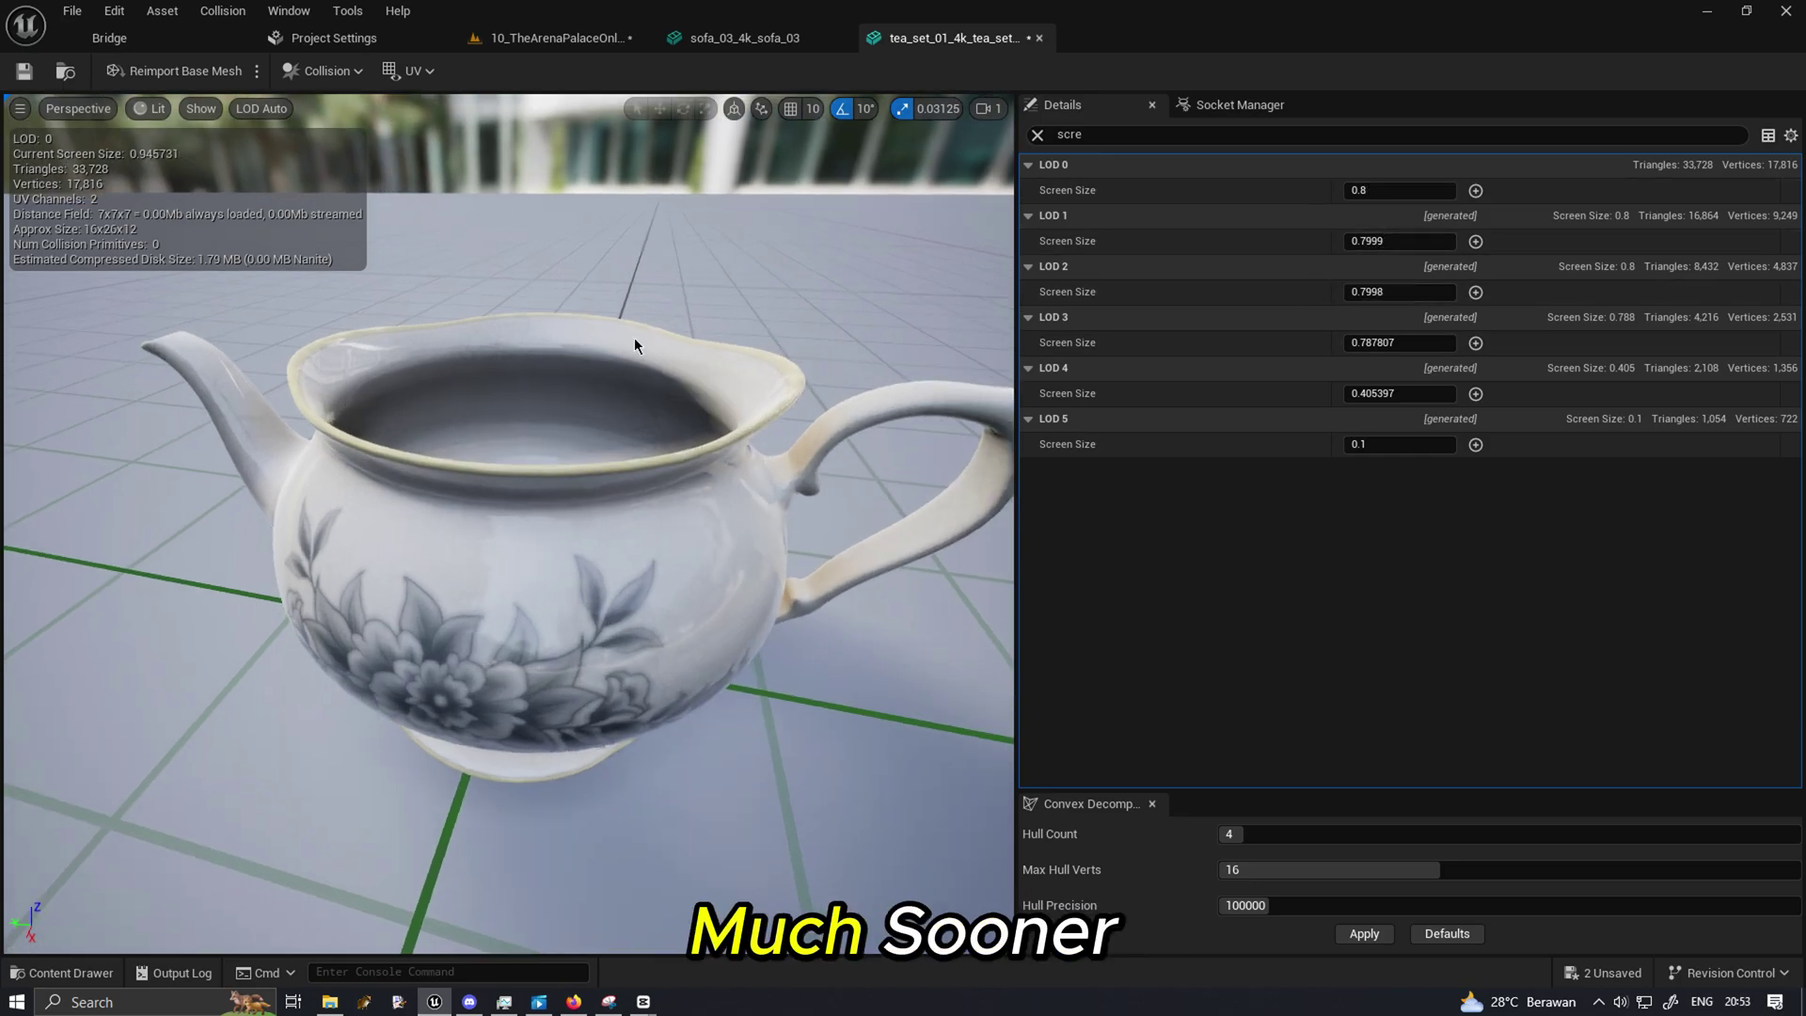
alt+right_drag(635, 337, 583, 337)
mouse_move(634, 336)
mouse_down()
mouse_move(633, 282)
mouse_move(634, 337)
mouse_up()
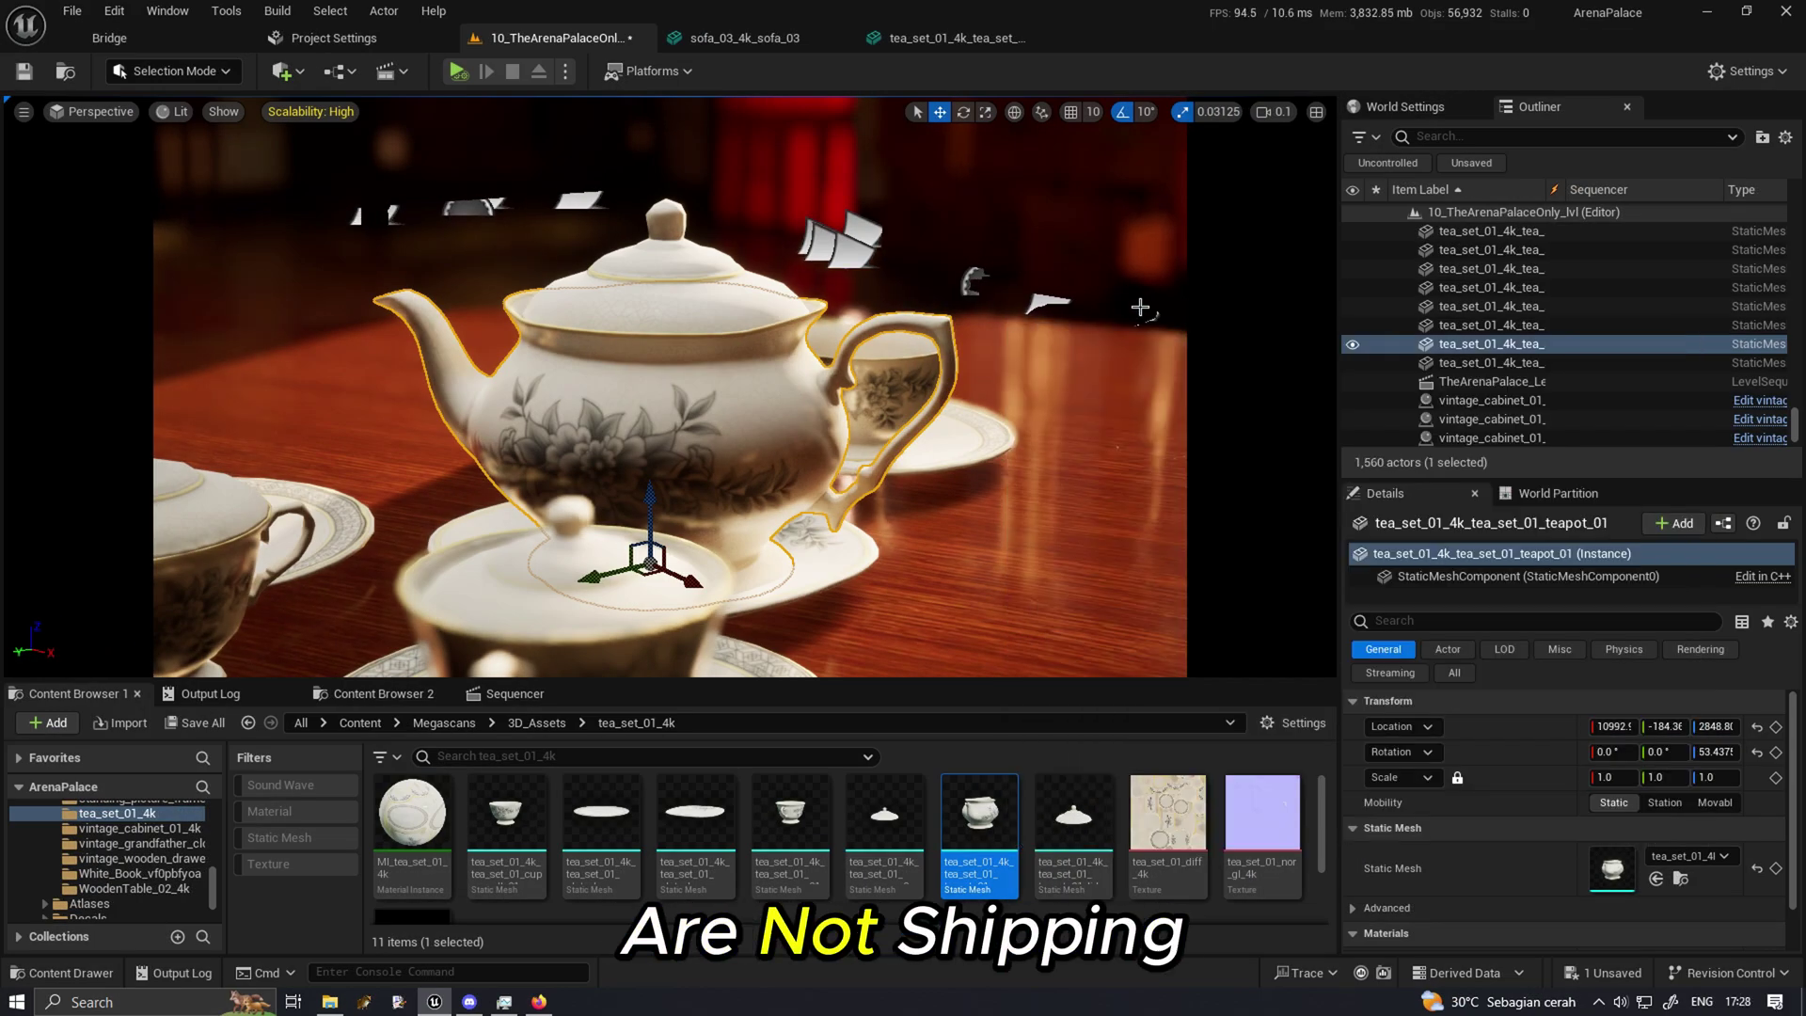
Disable Nanite for all seven static meshes in the tea_set_01_4k folder and save them.
scroll(188, 851, up, 10)
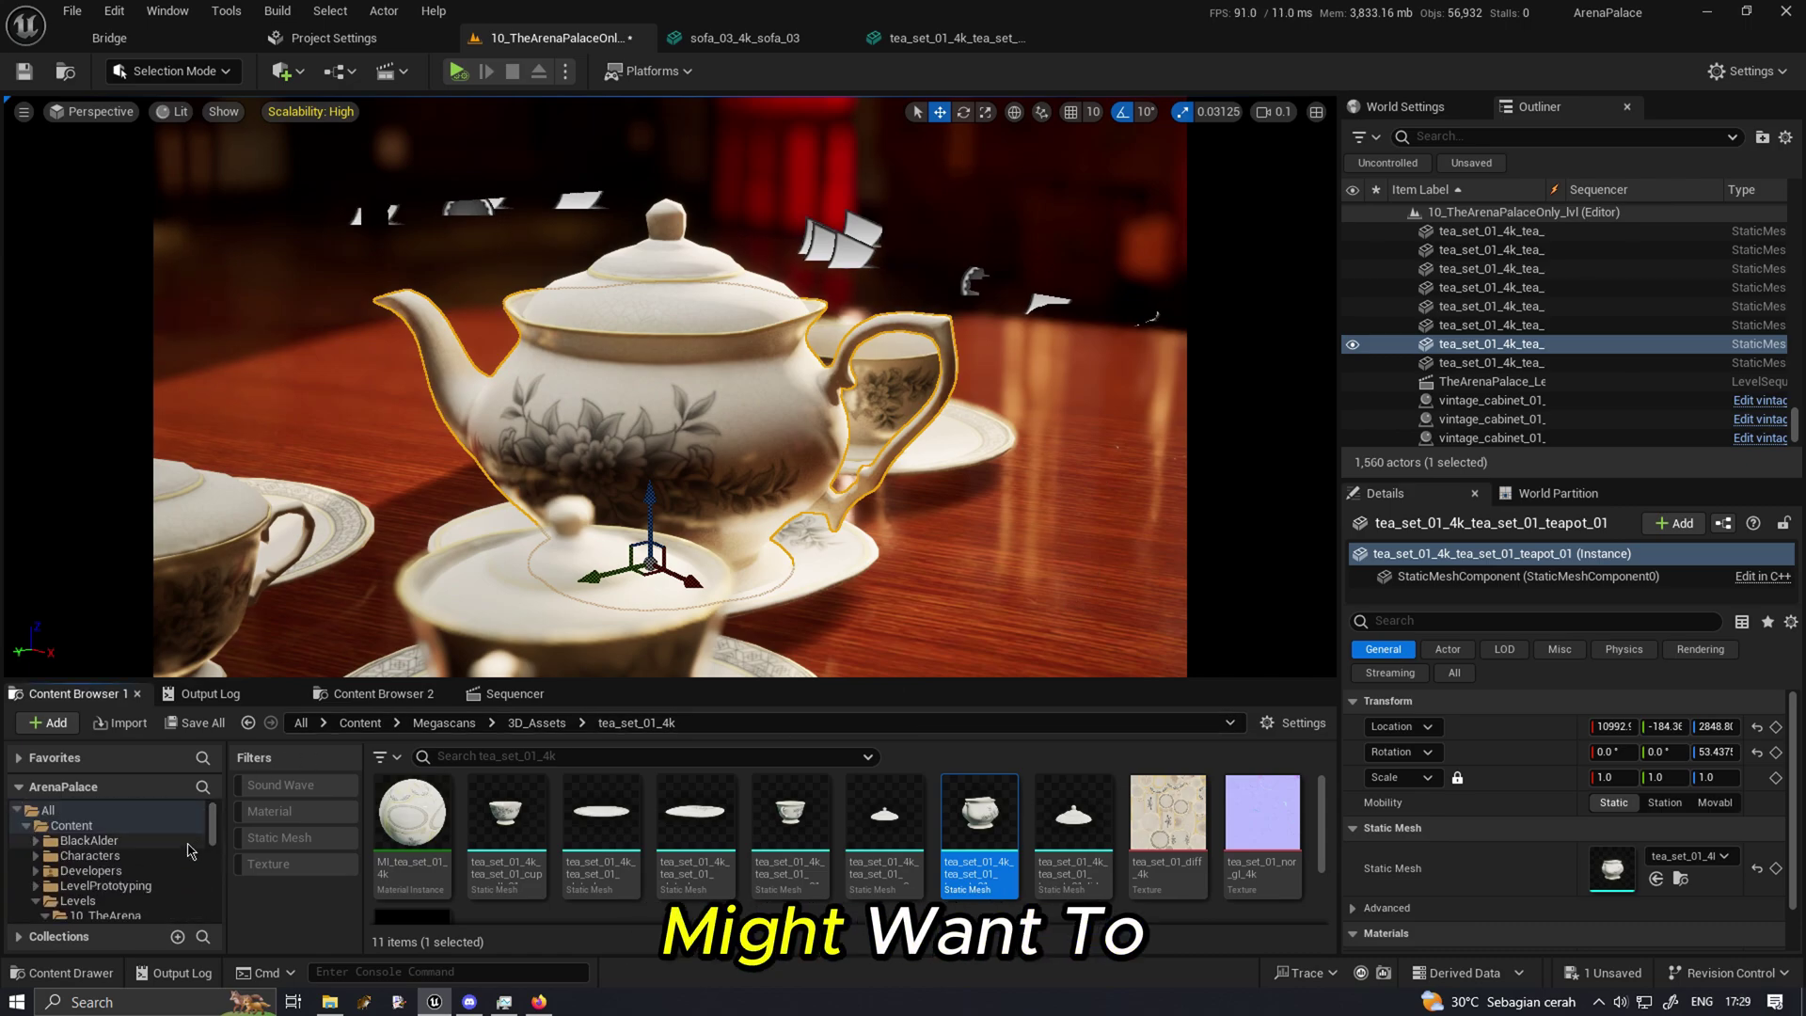
scroll(160, 887, down, 2)
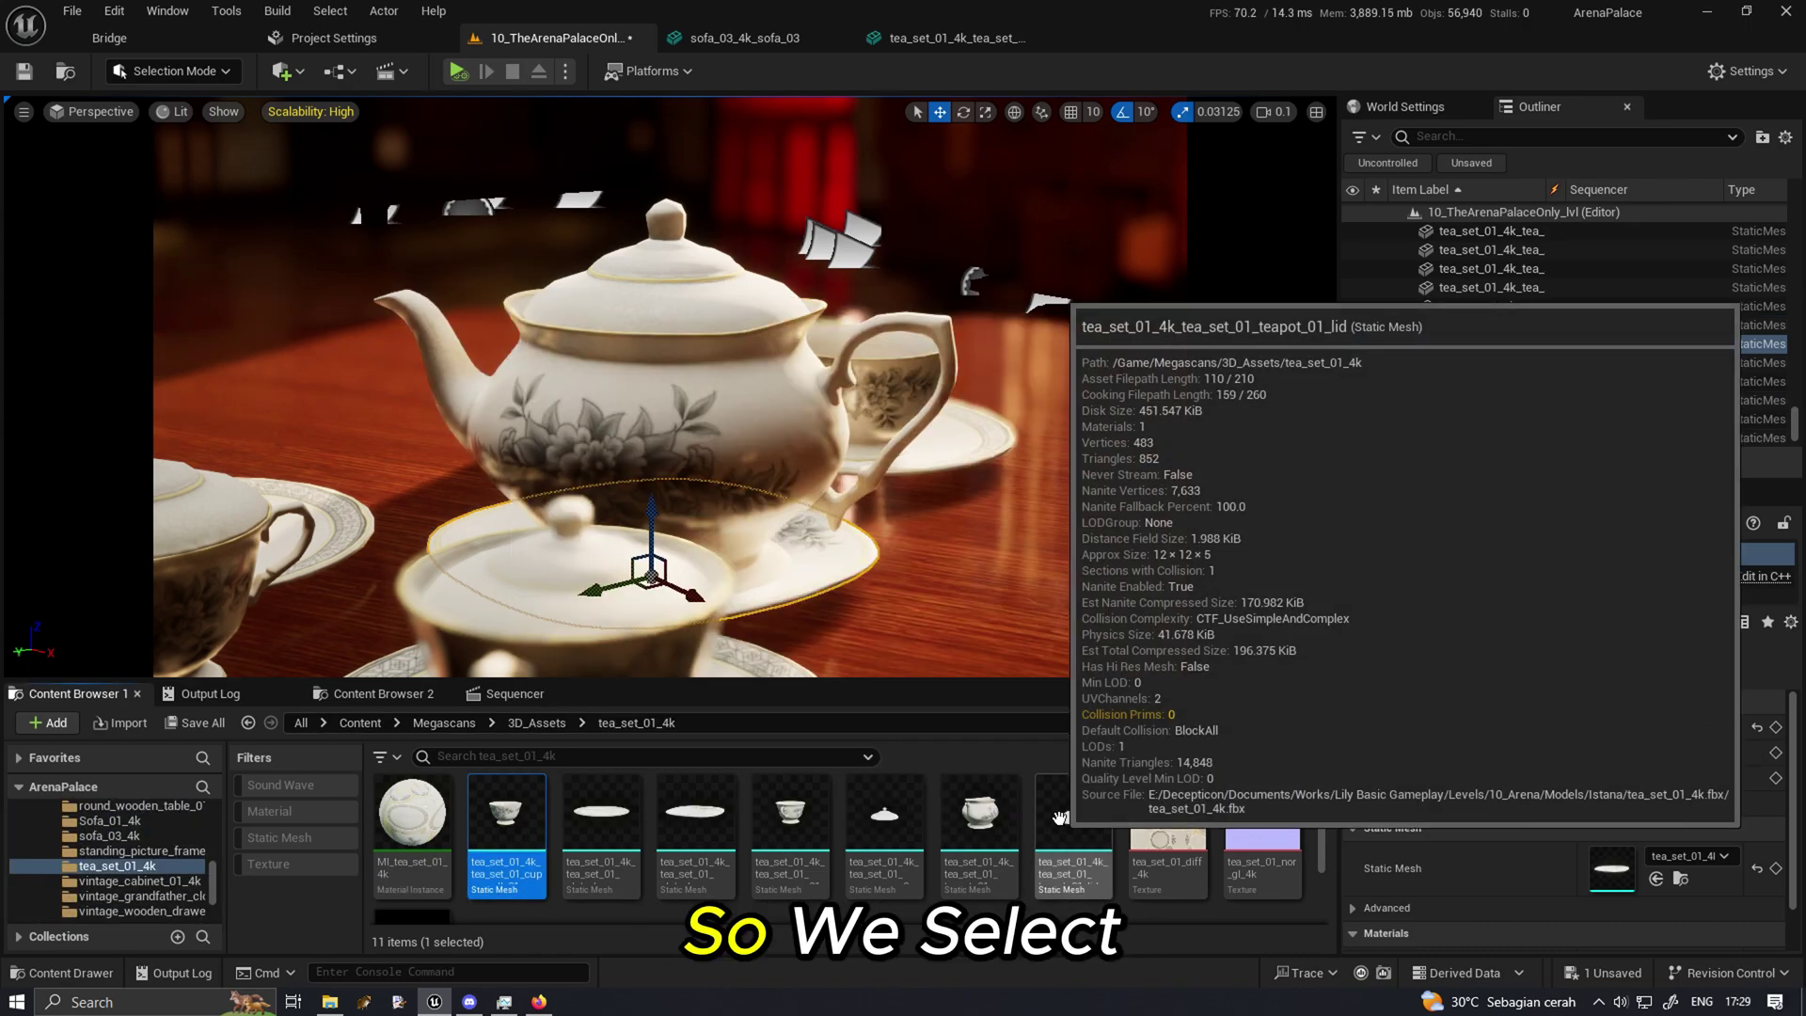
shift+click(1060, 816)
right_click(1068, 816)
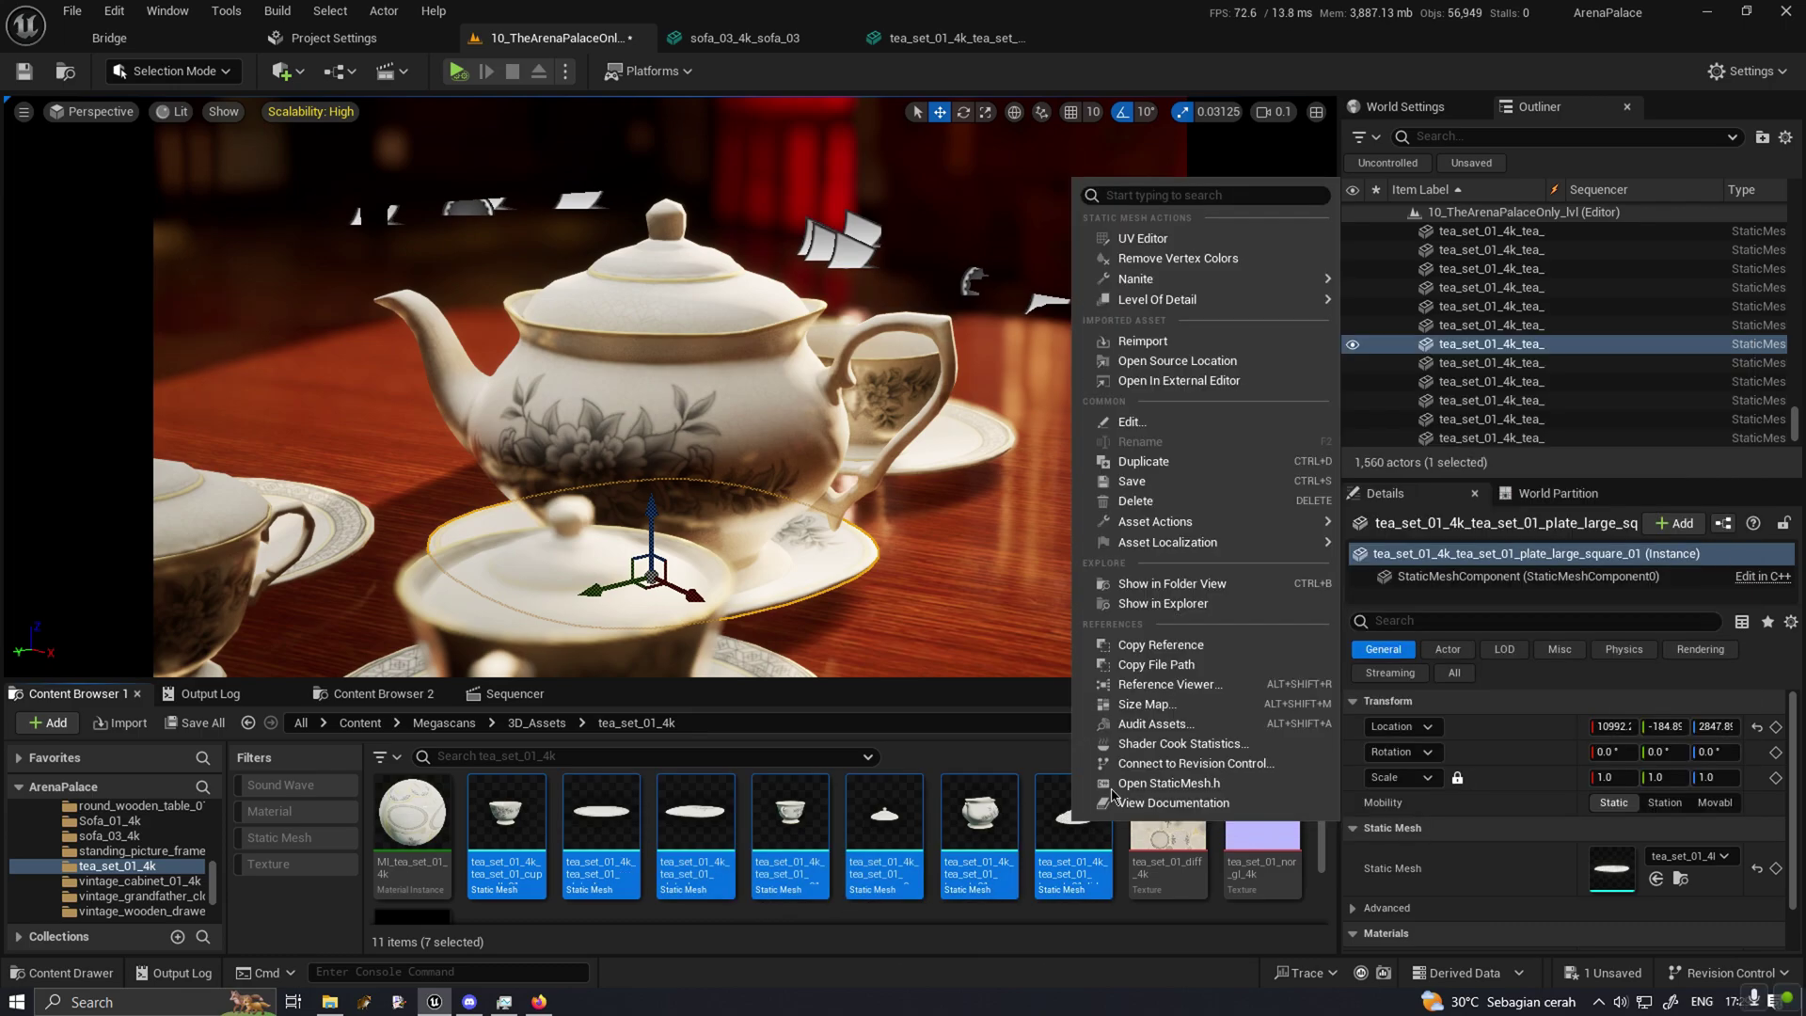
mouse_move(1135, 278)
click(1401, 348)
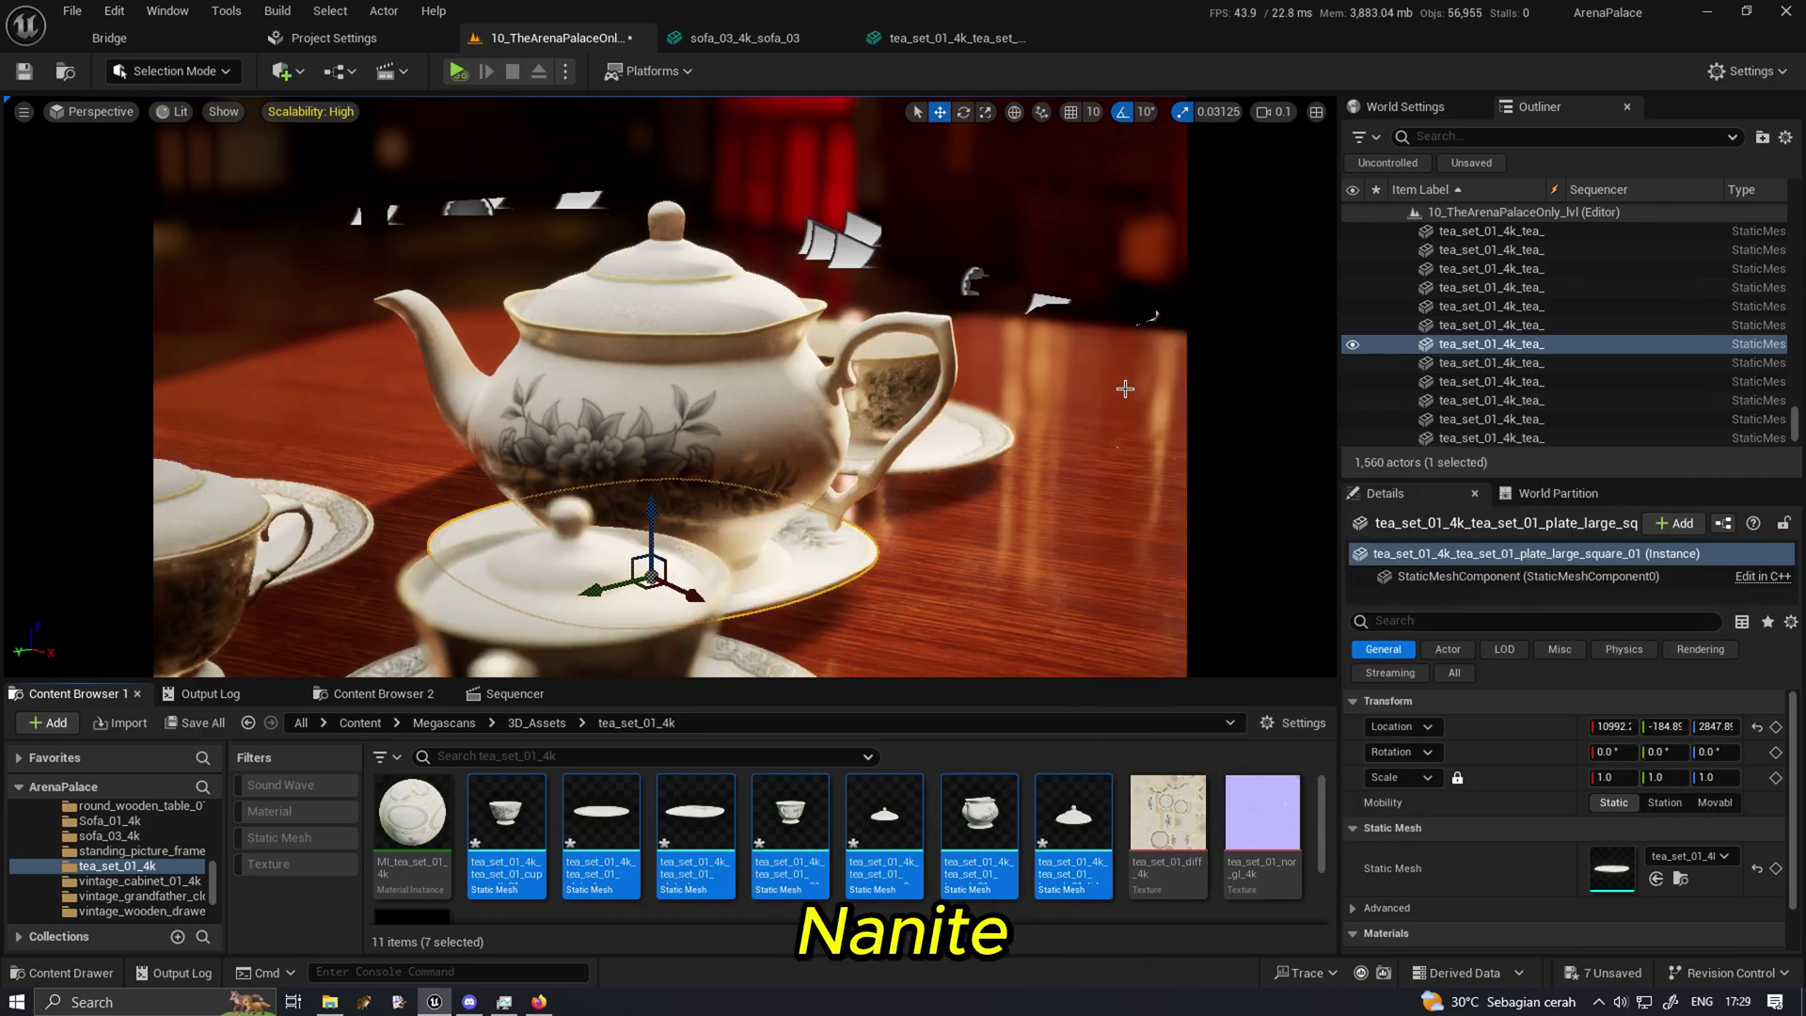
right_click(1069, 825)
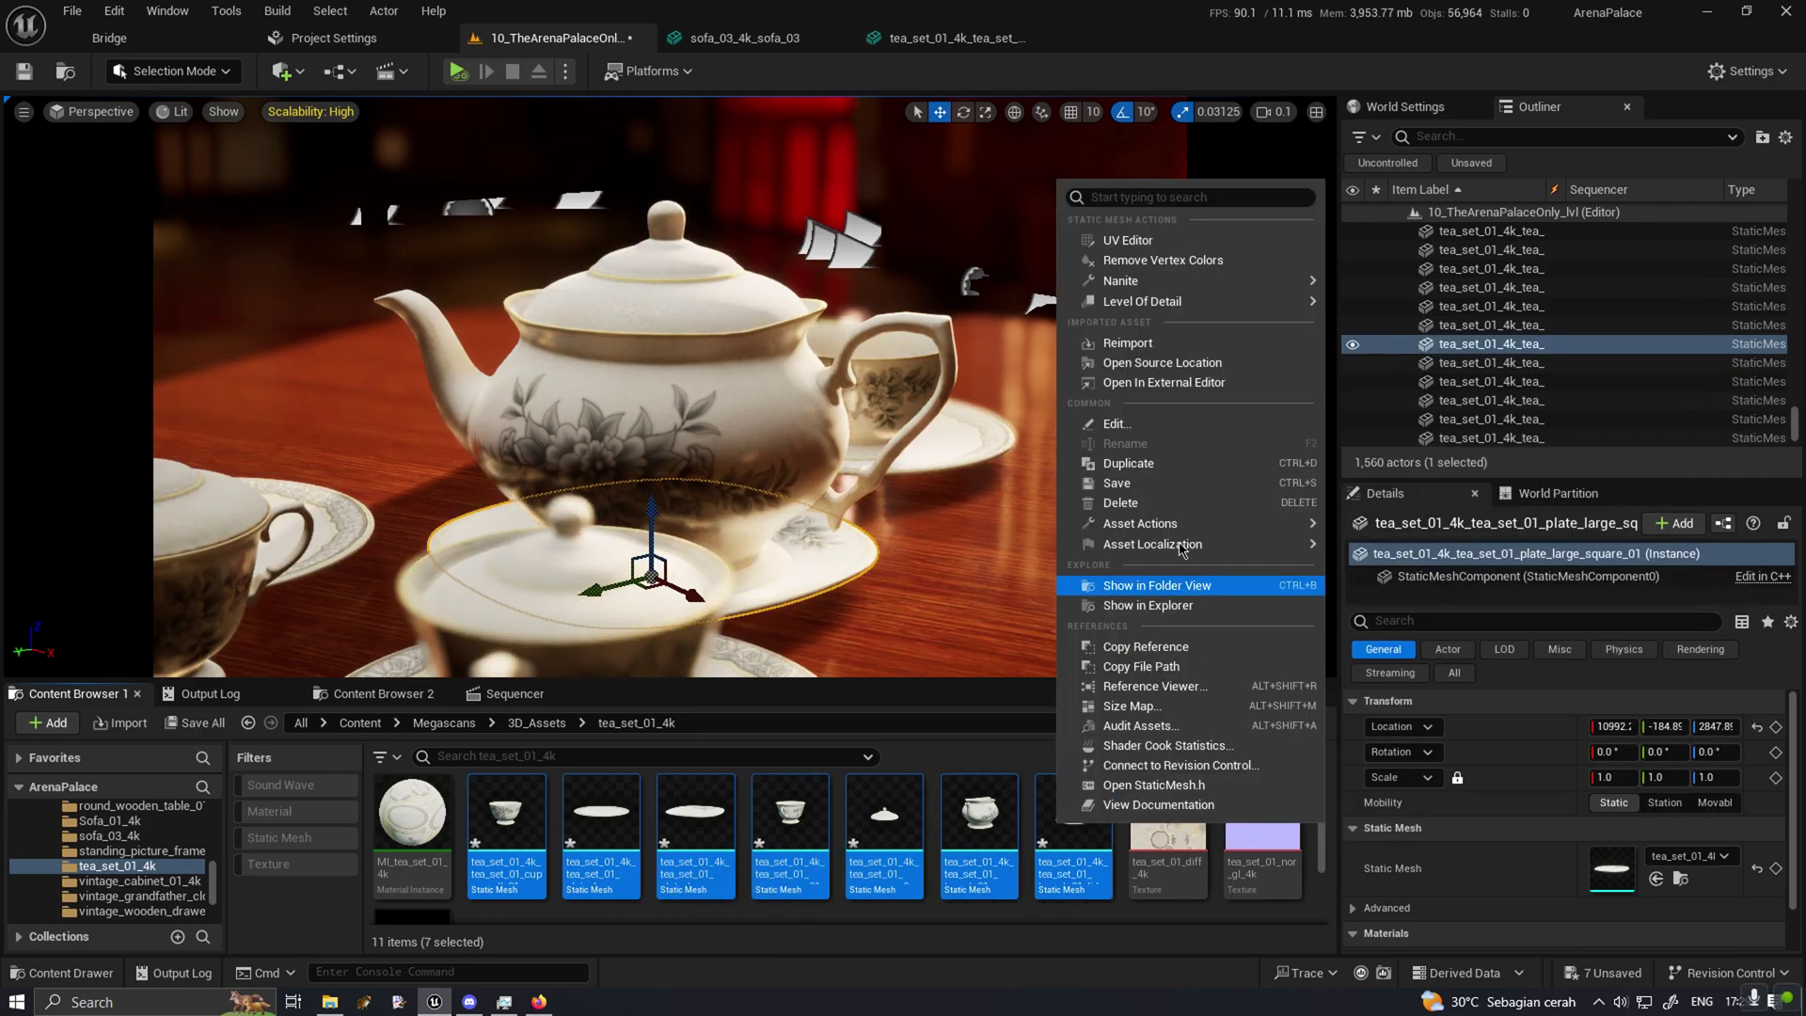
click(1134, 485)
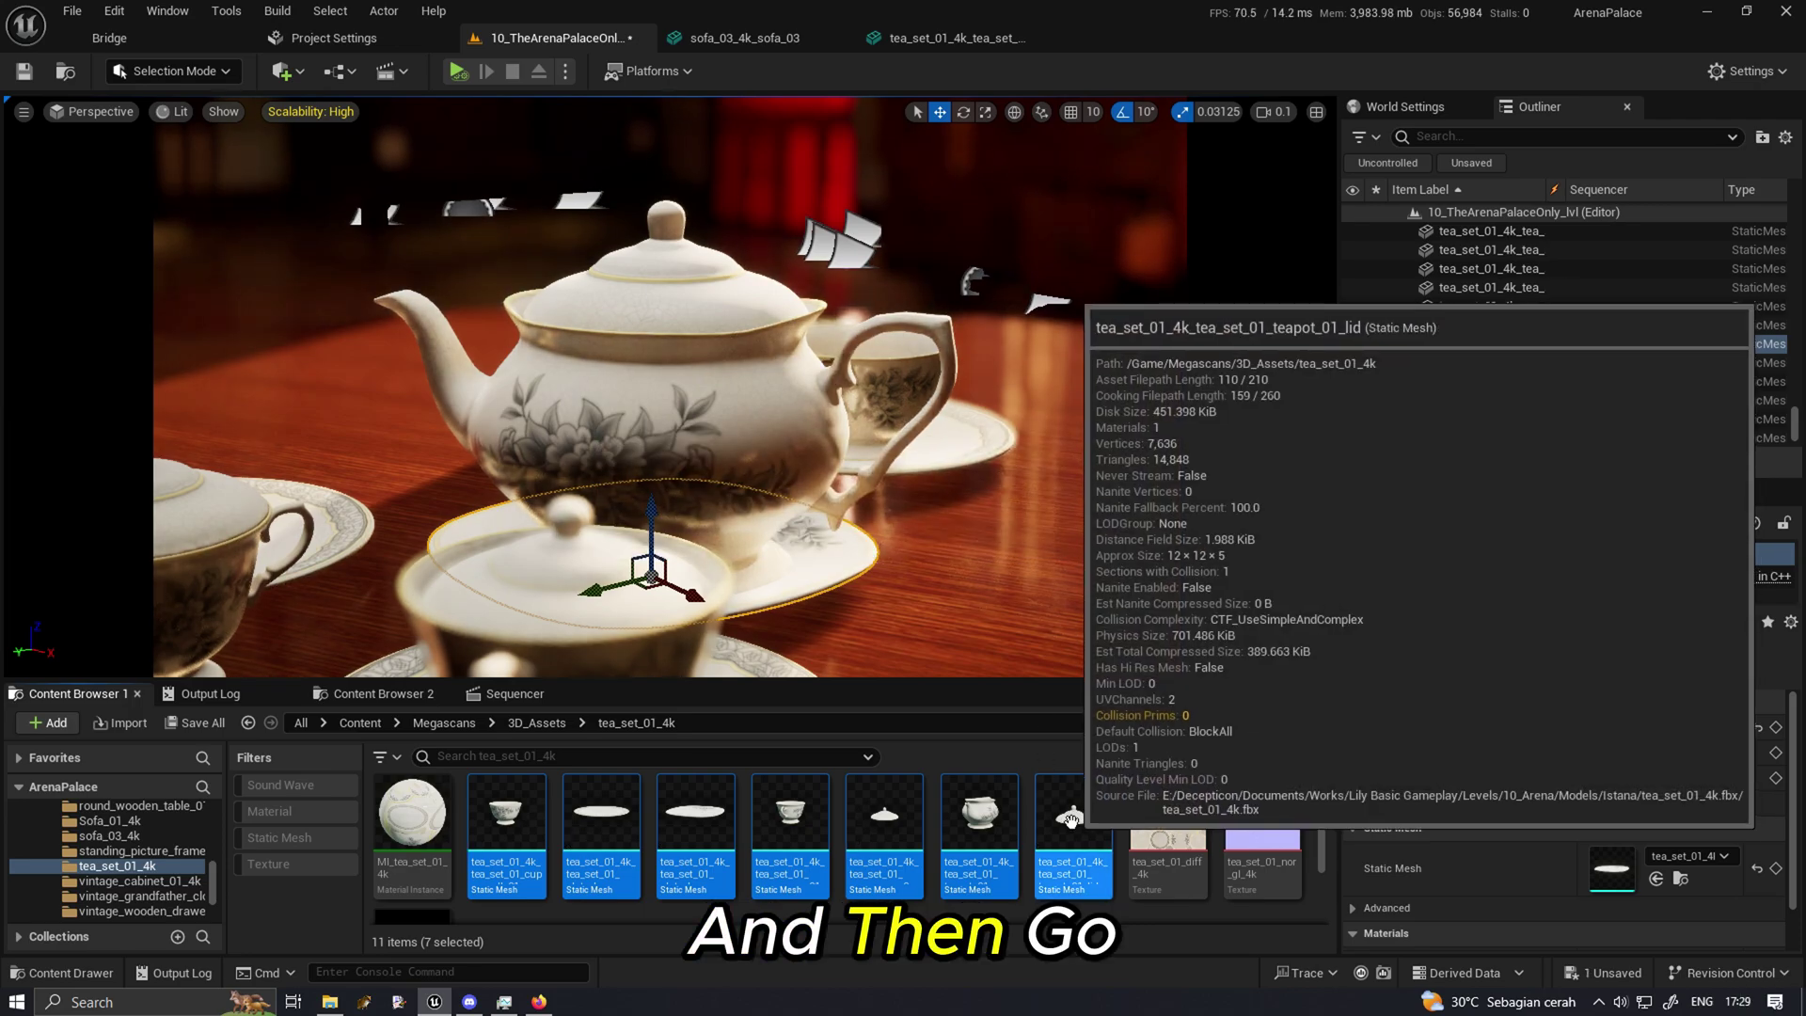
Open the seven selected tea set meshes for bulk editing in the Property Matrix.
right_click(1069, 818)
mouse_move(1314, 534)
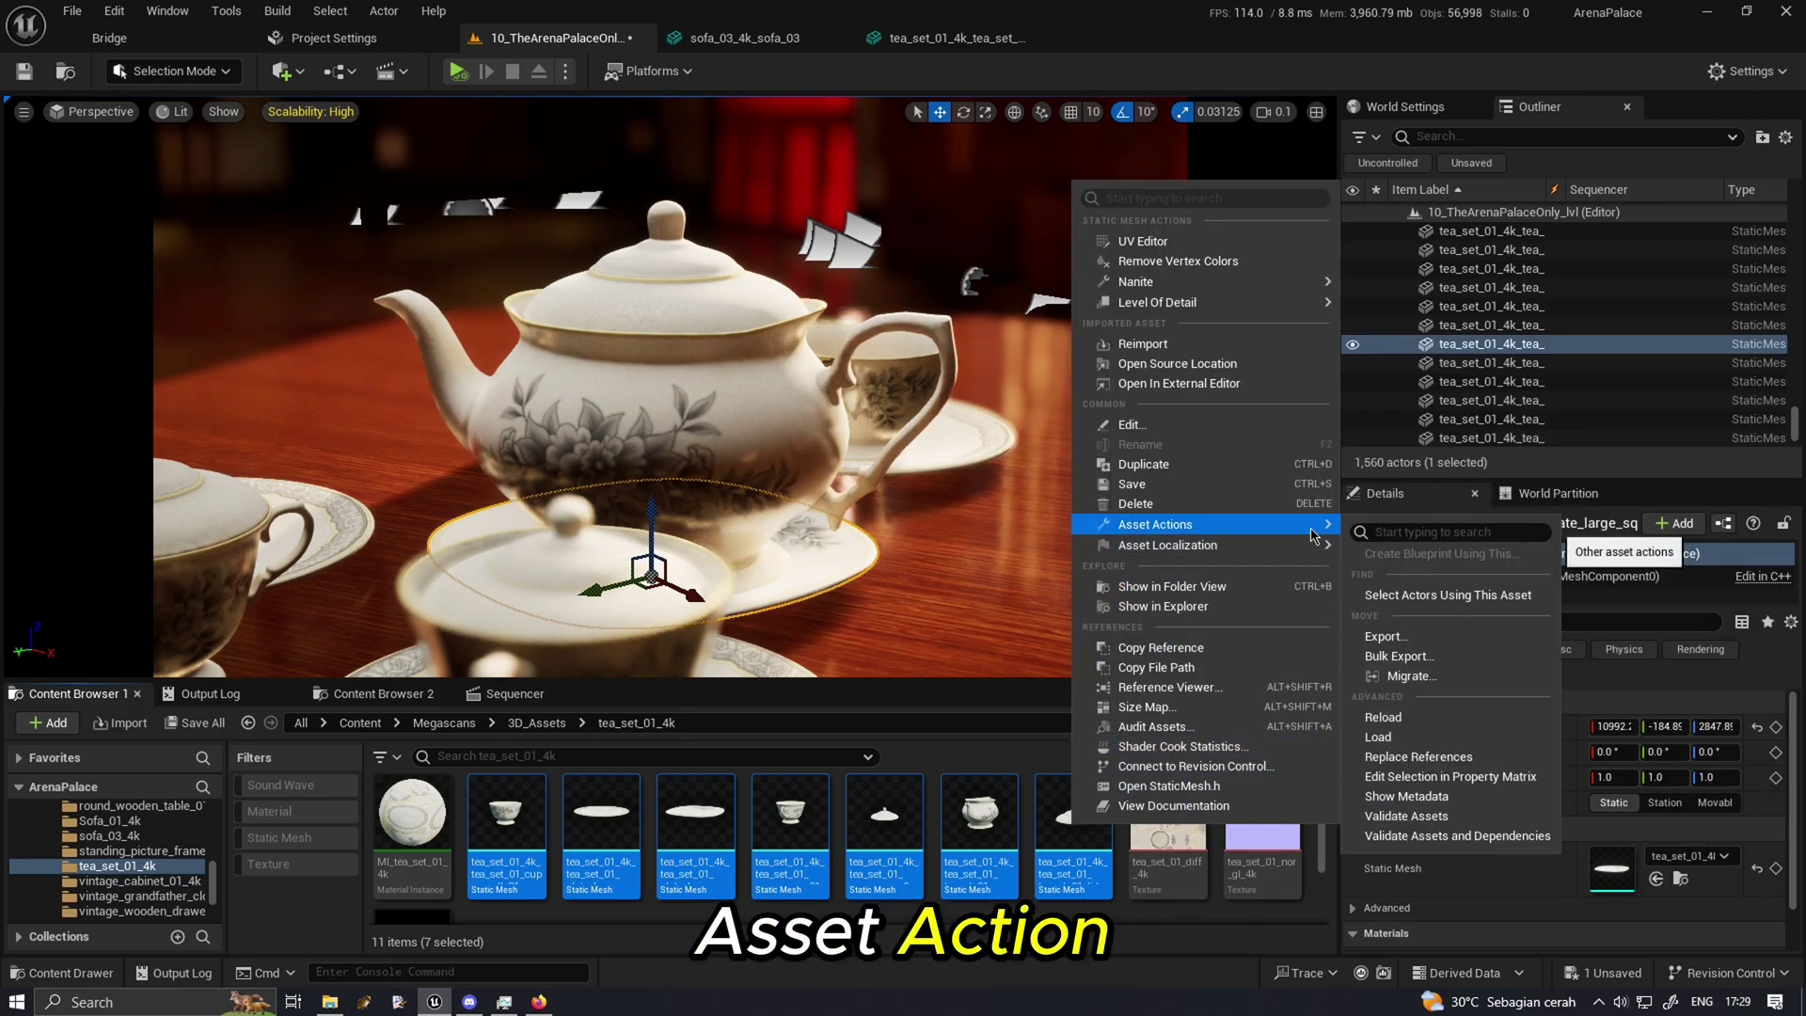
click(1502, 779)
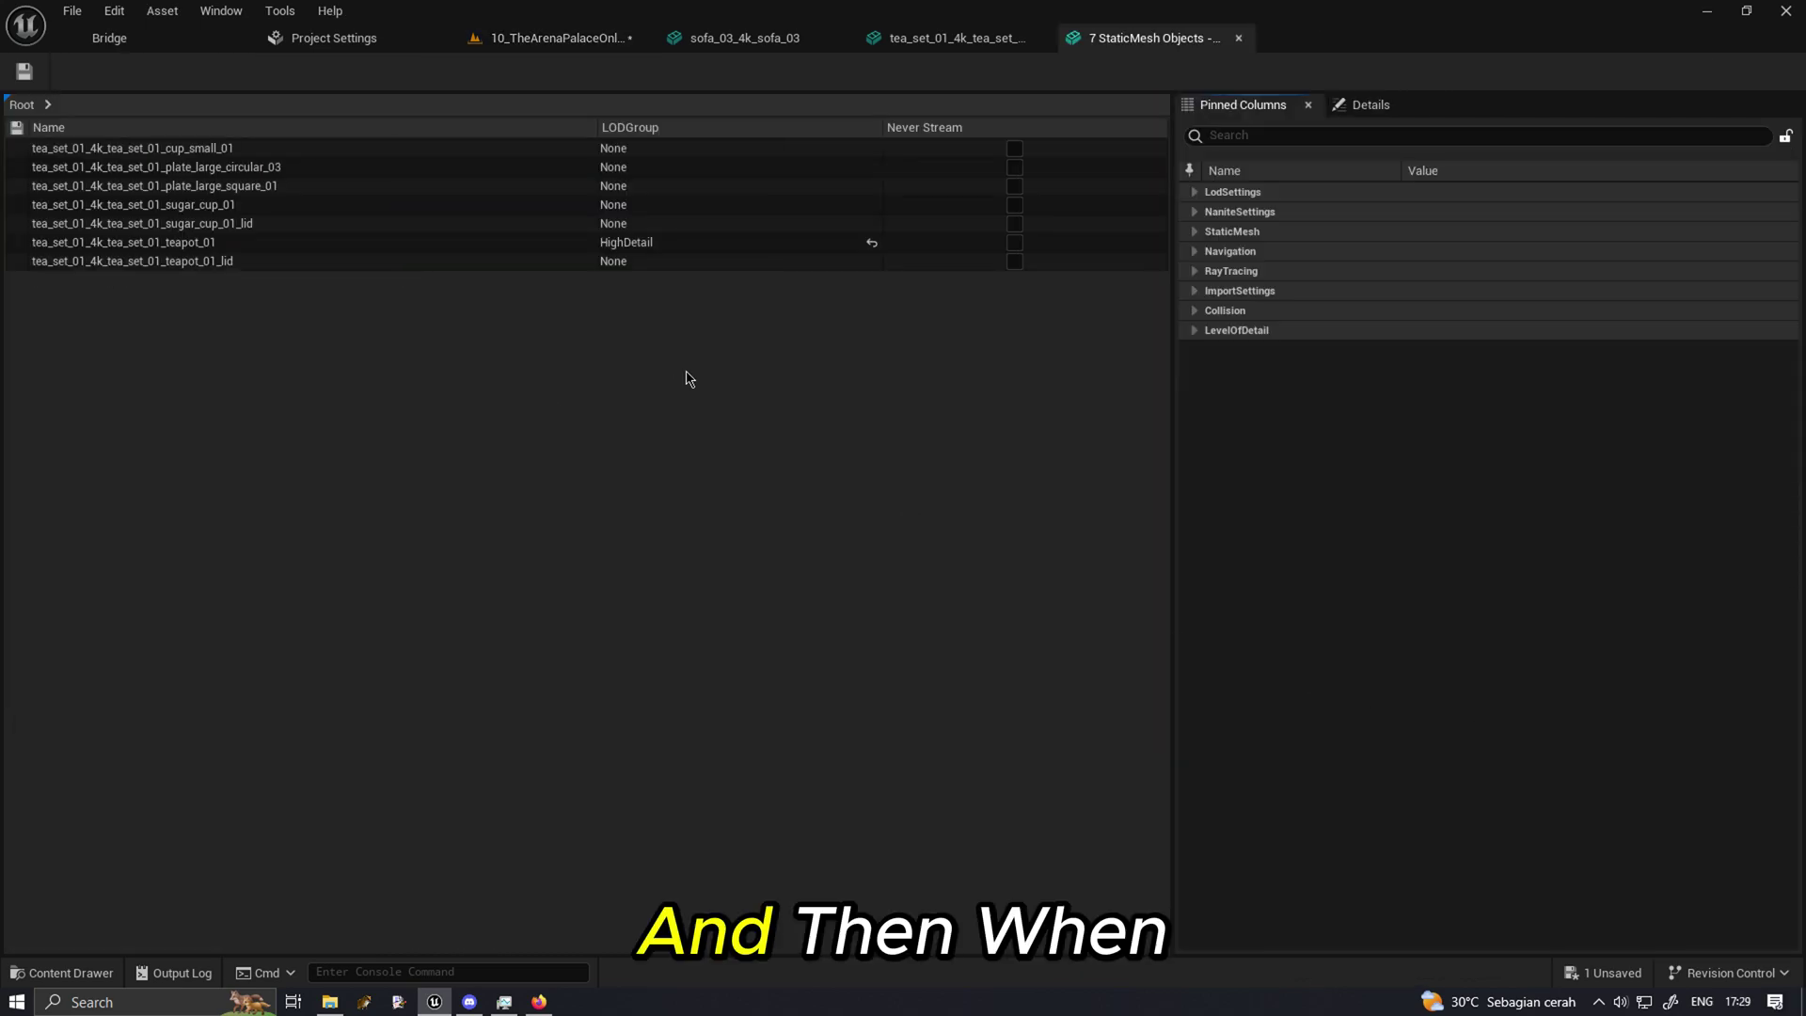
Set the LODGroup of all seven tea set meshes to HighDetail in the Property Matrix and save them.
click(358, 263)
key(ctrl+a)
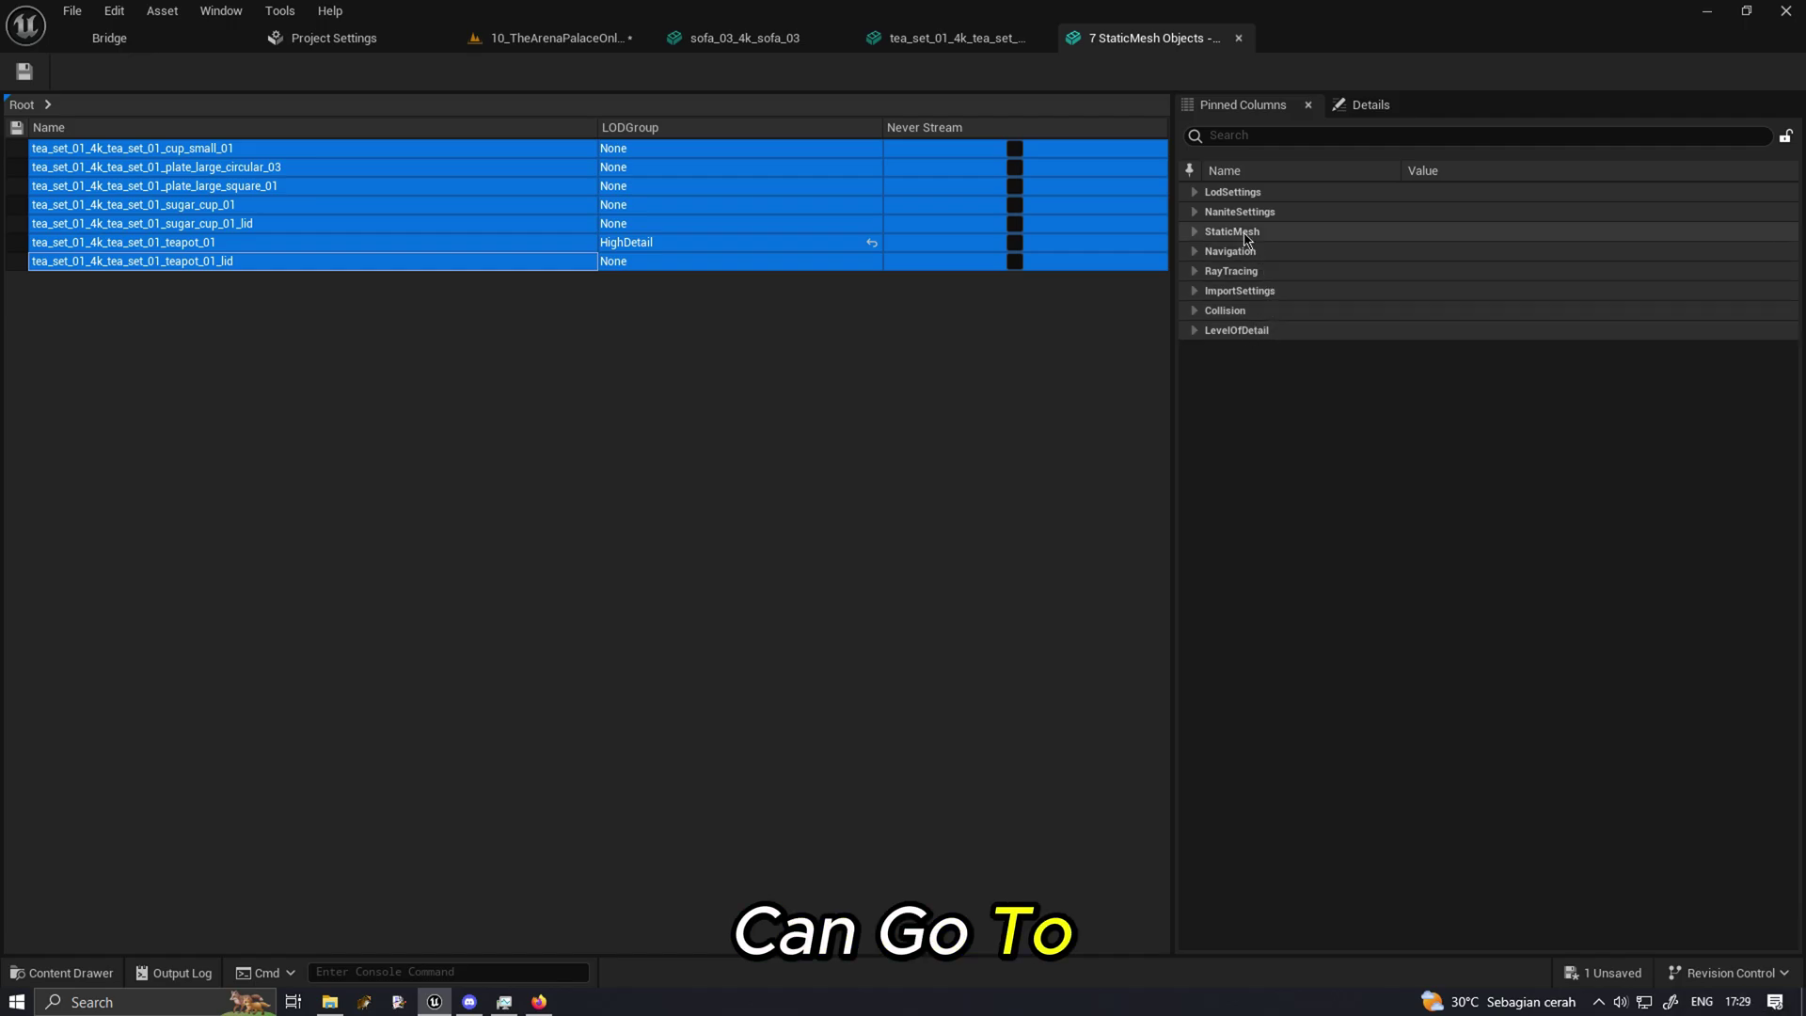
click(1198, 195)
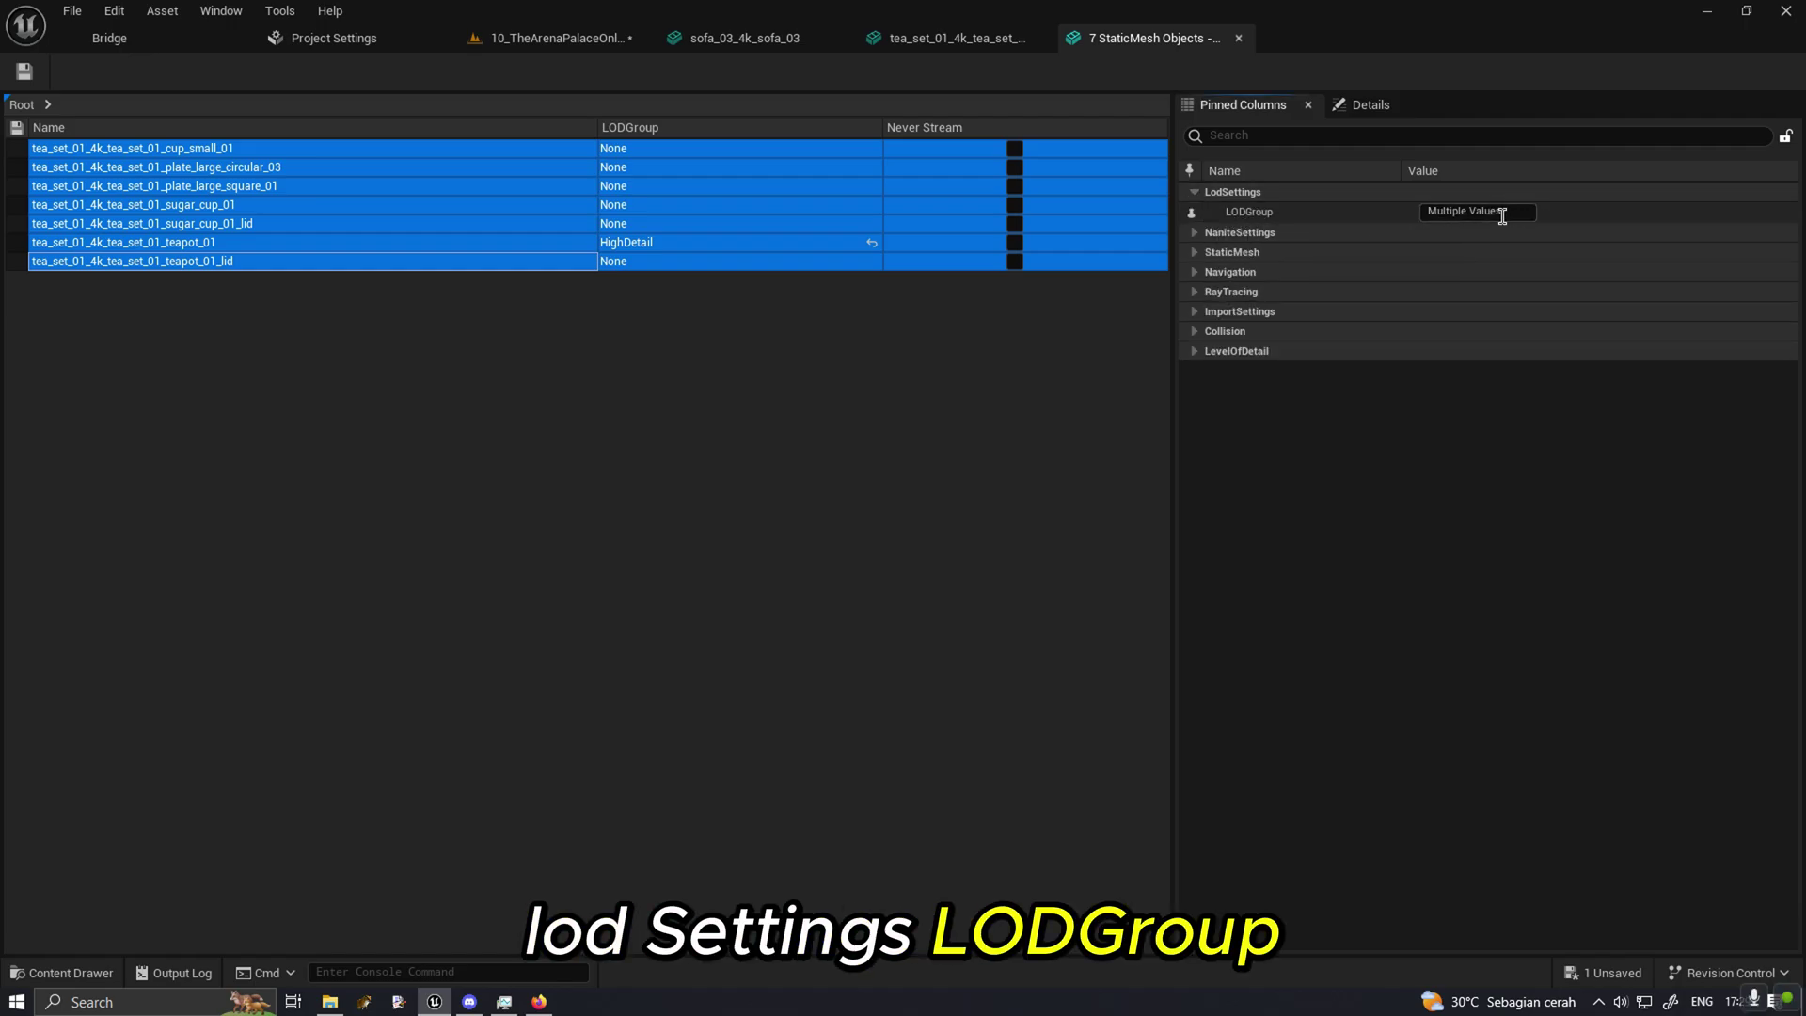
click(550, 38)
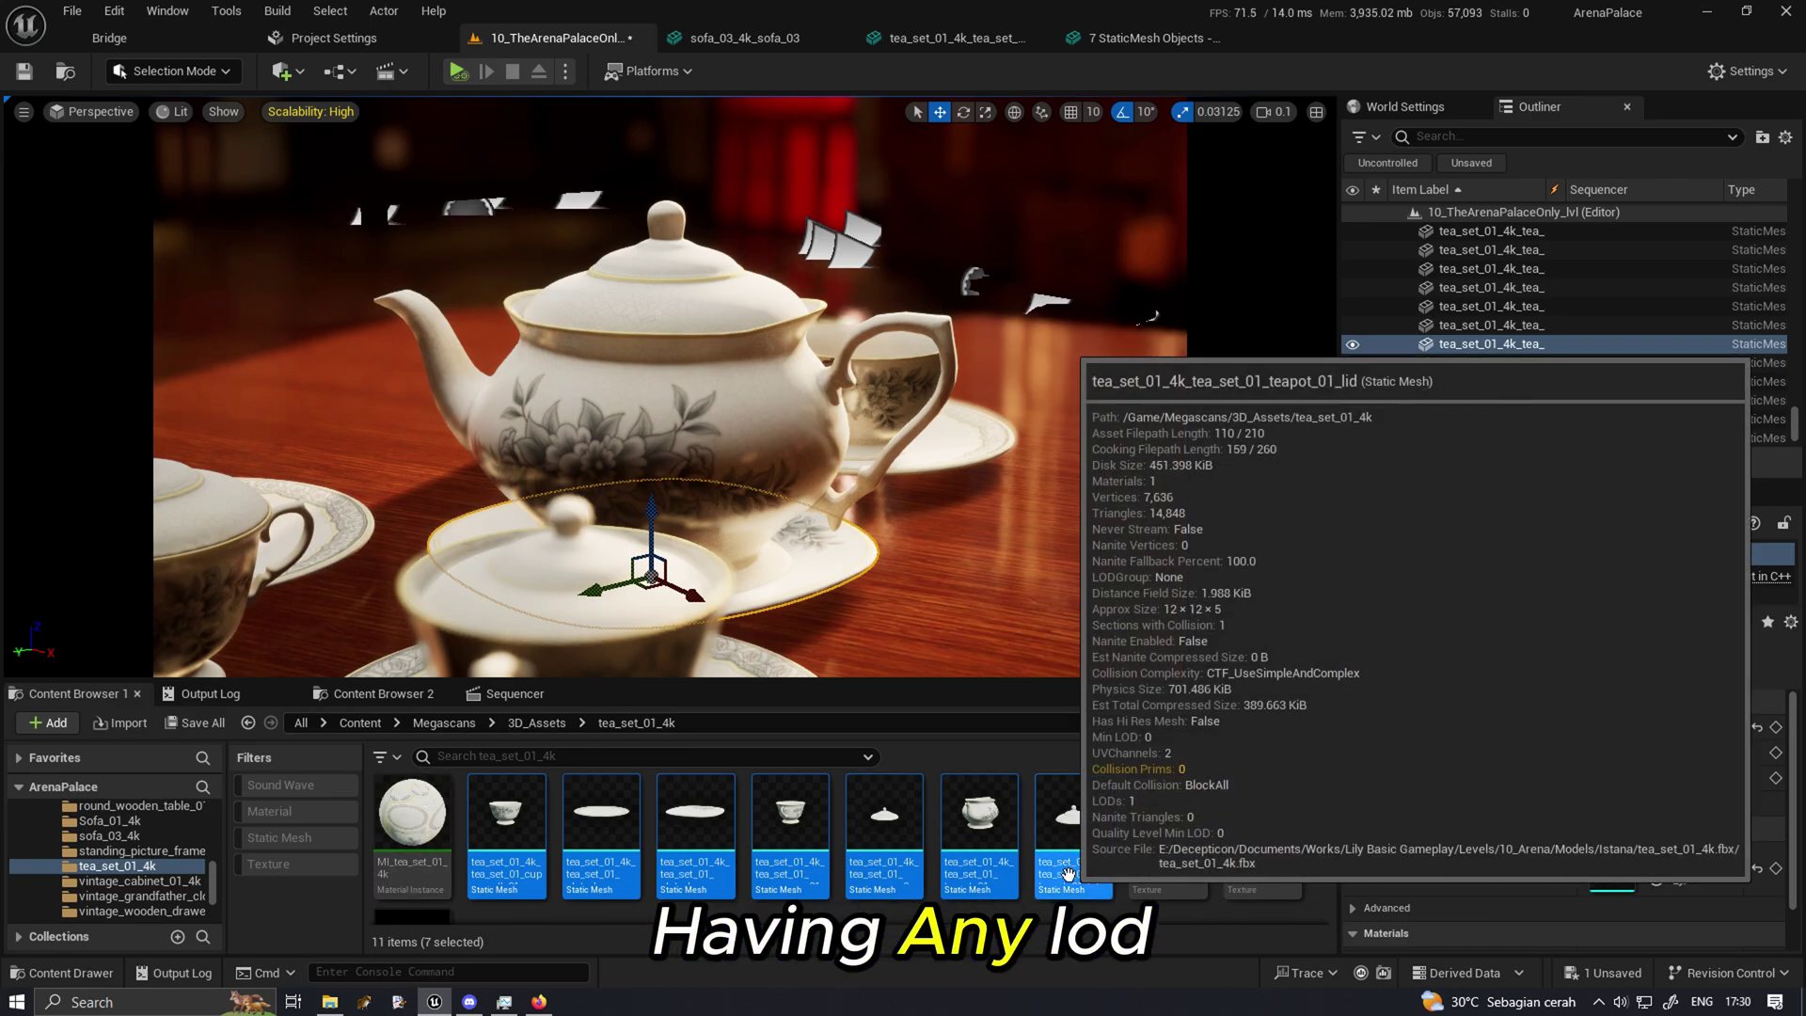
click(1128, 39)
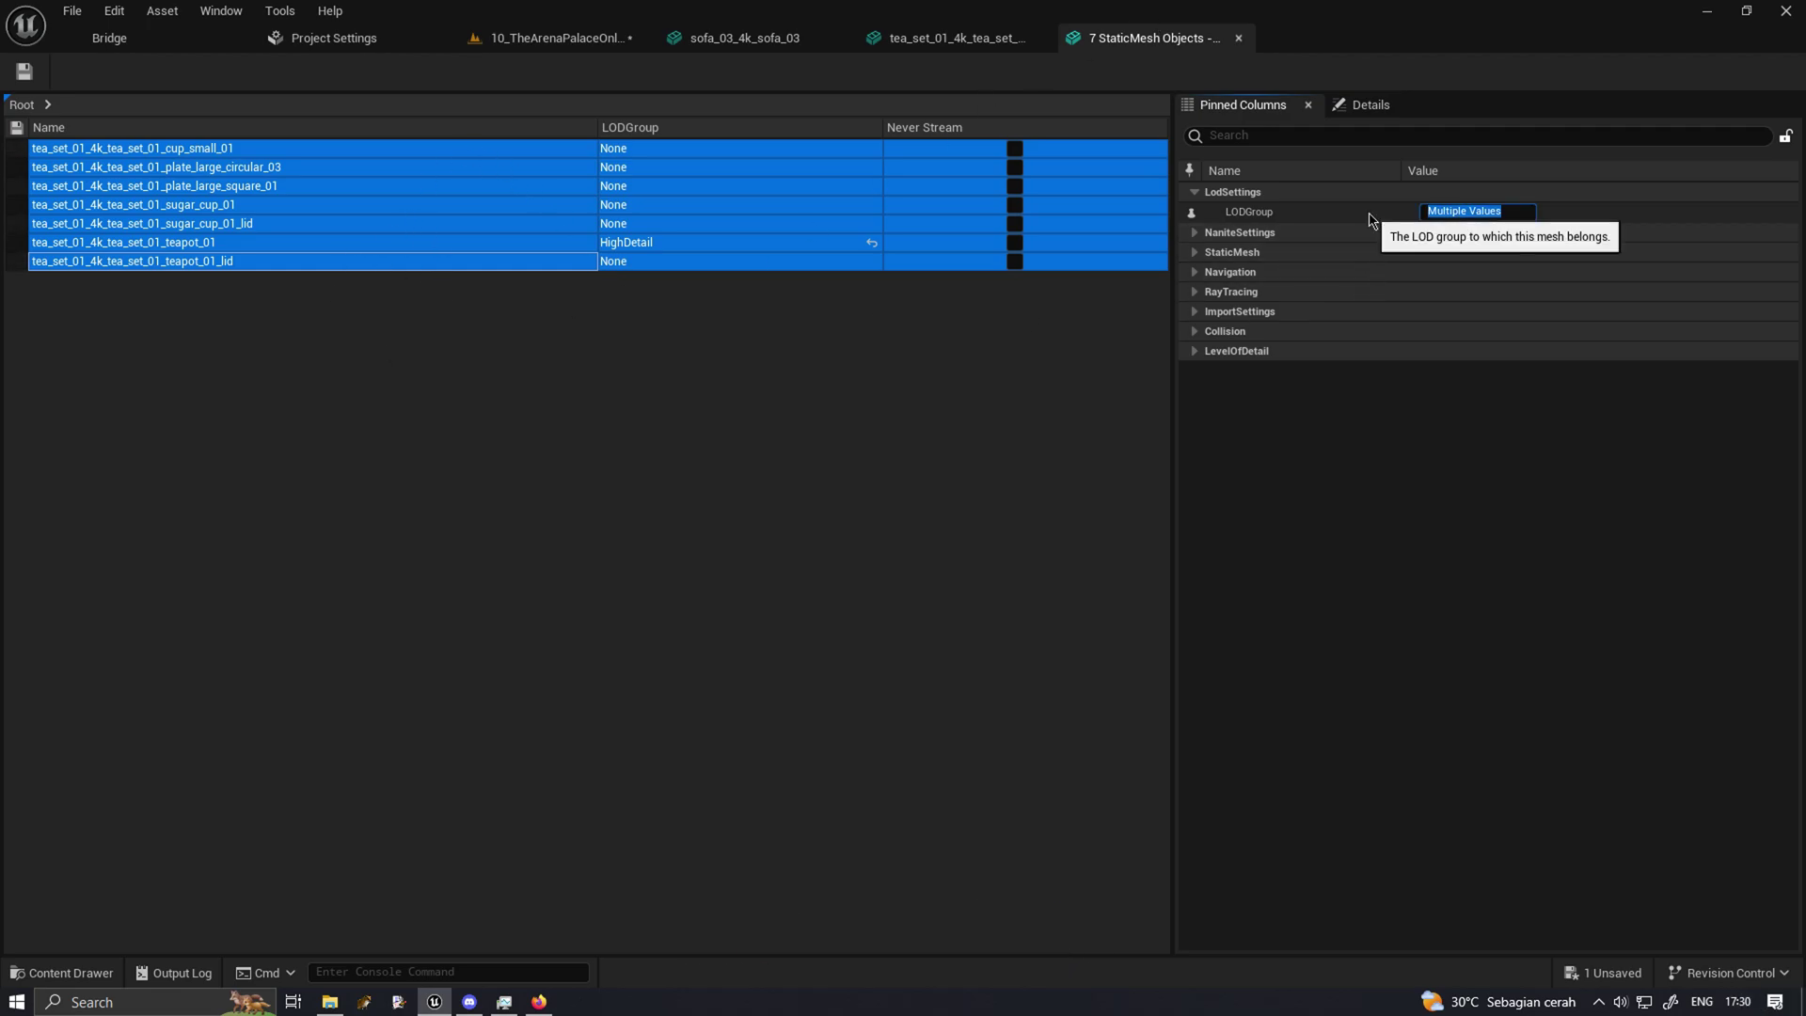
text(HighDe)
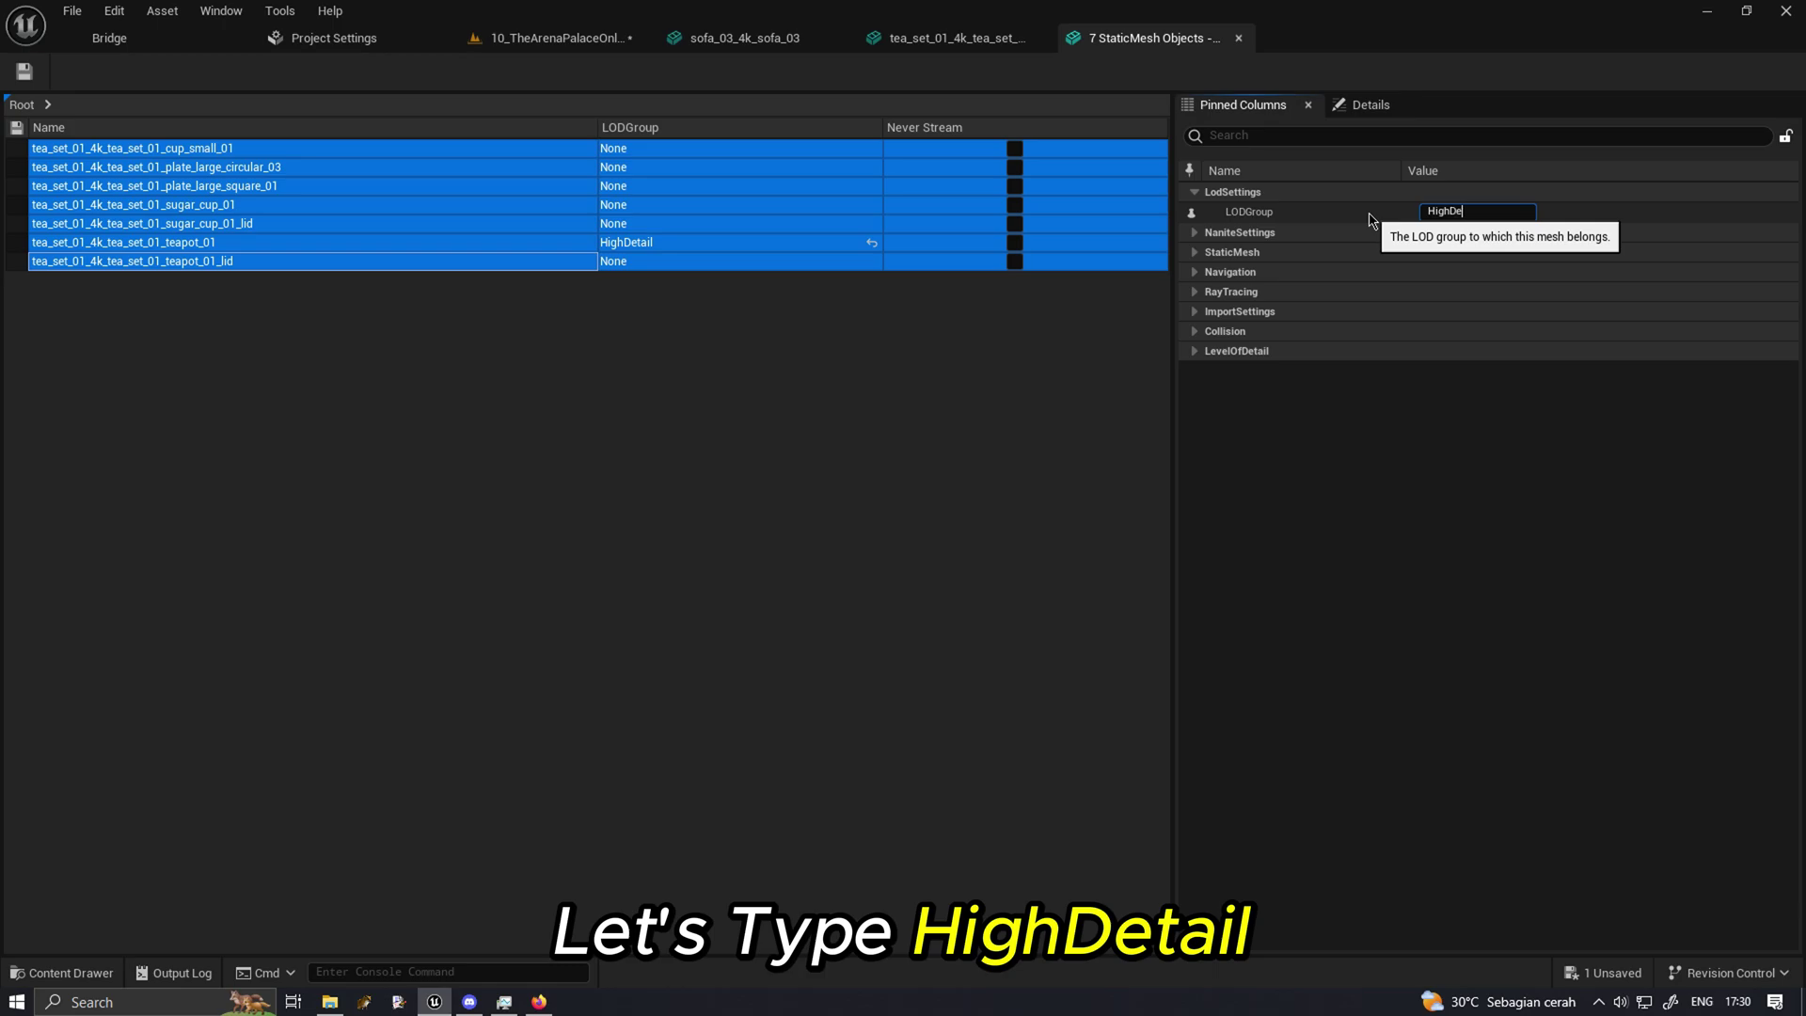
text(tail)
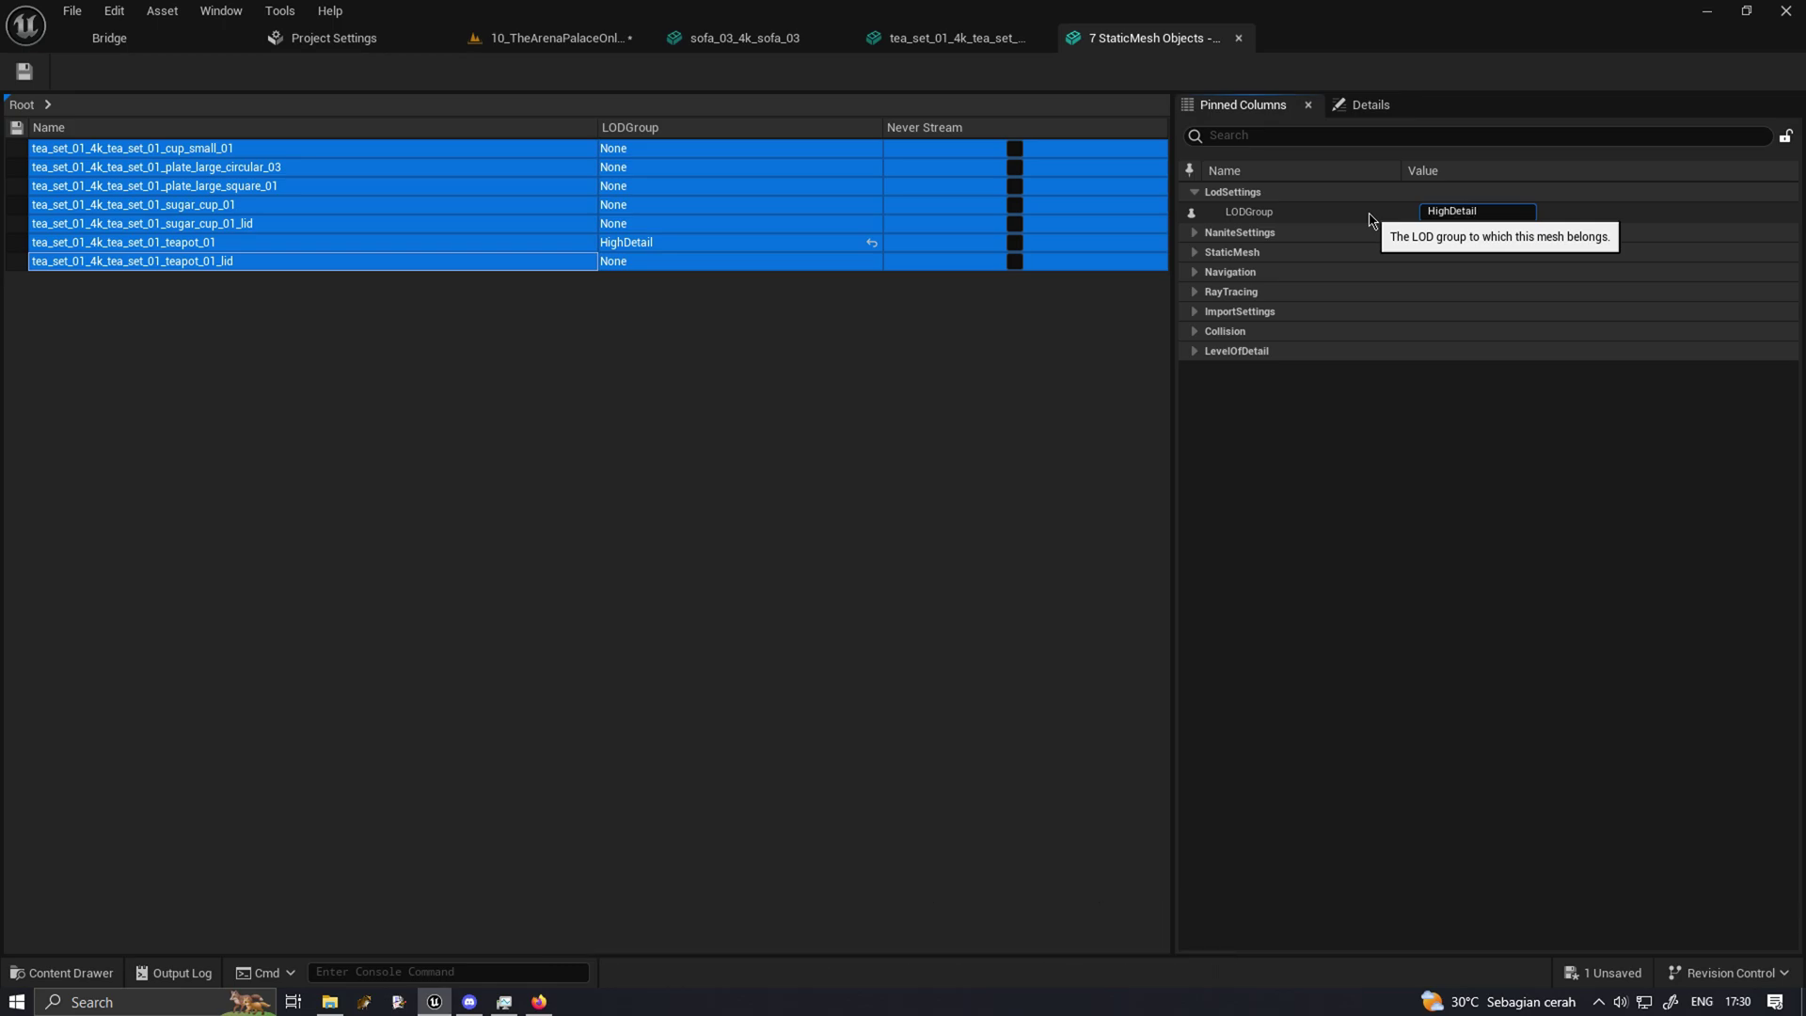
key(Return)
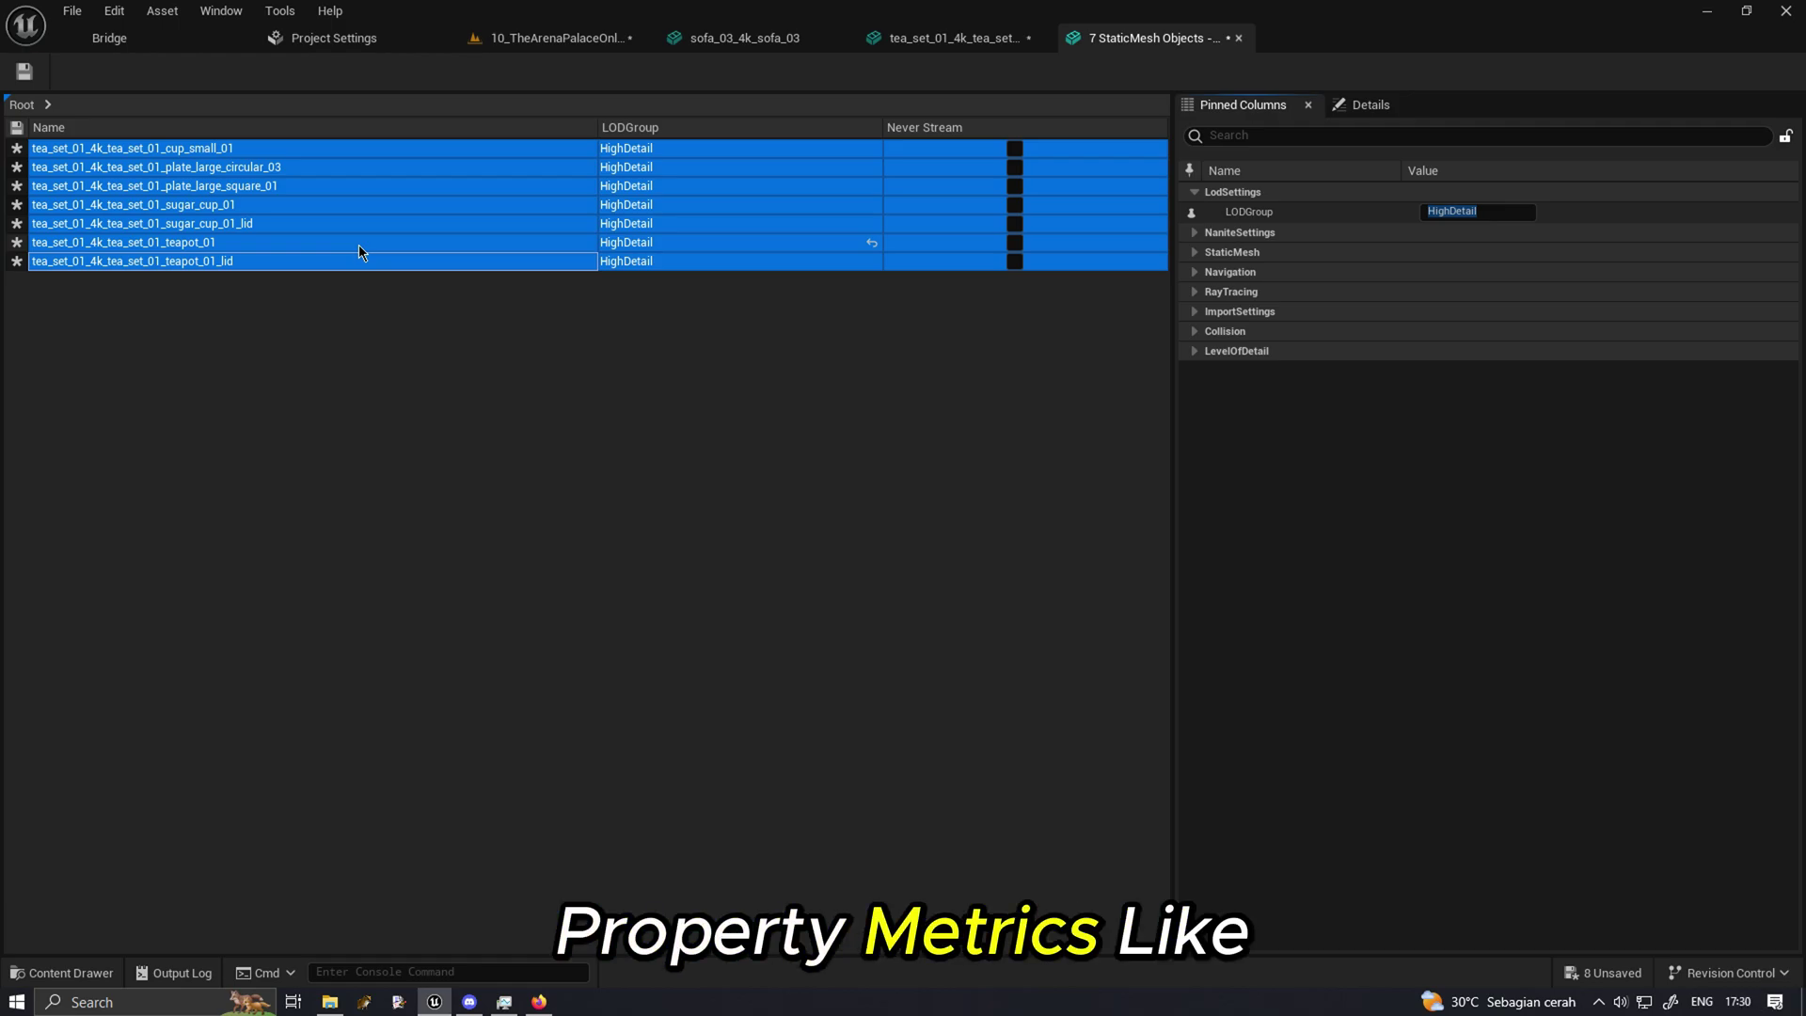
key(ctrl+s)
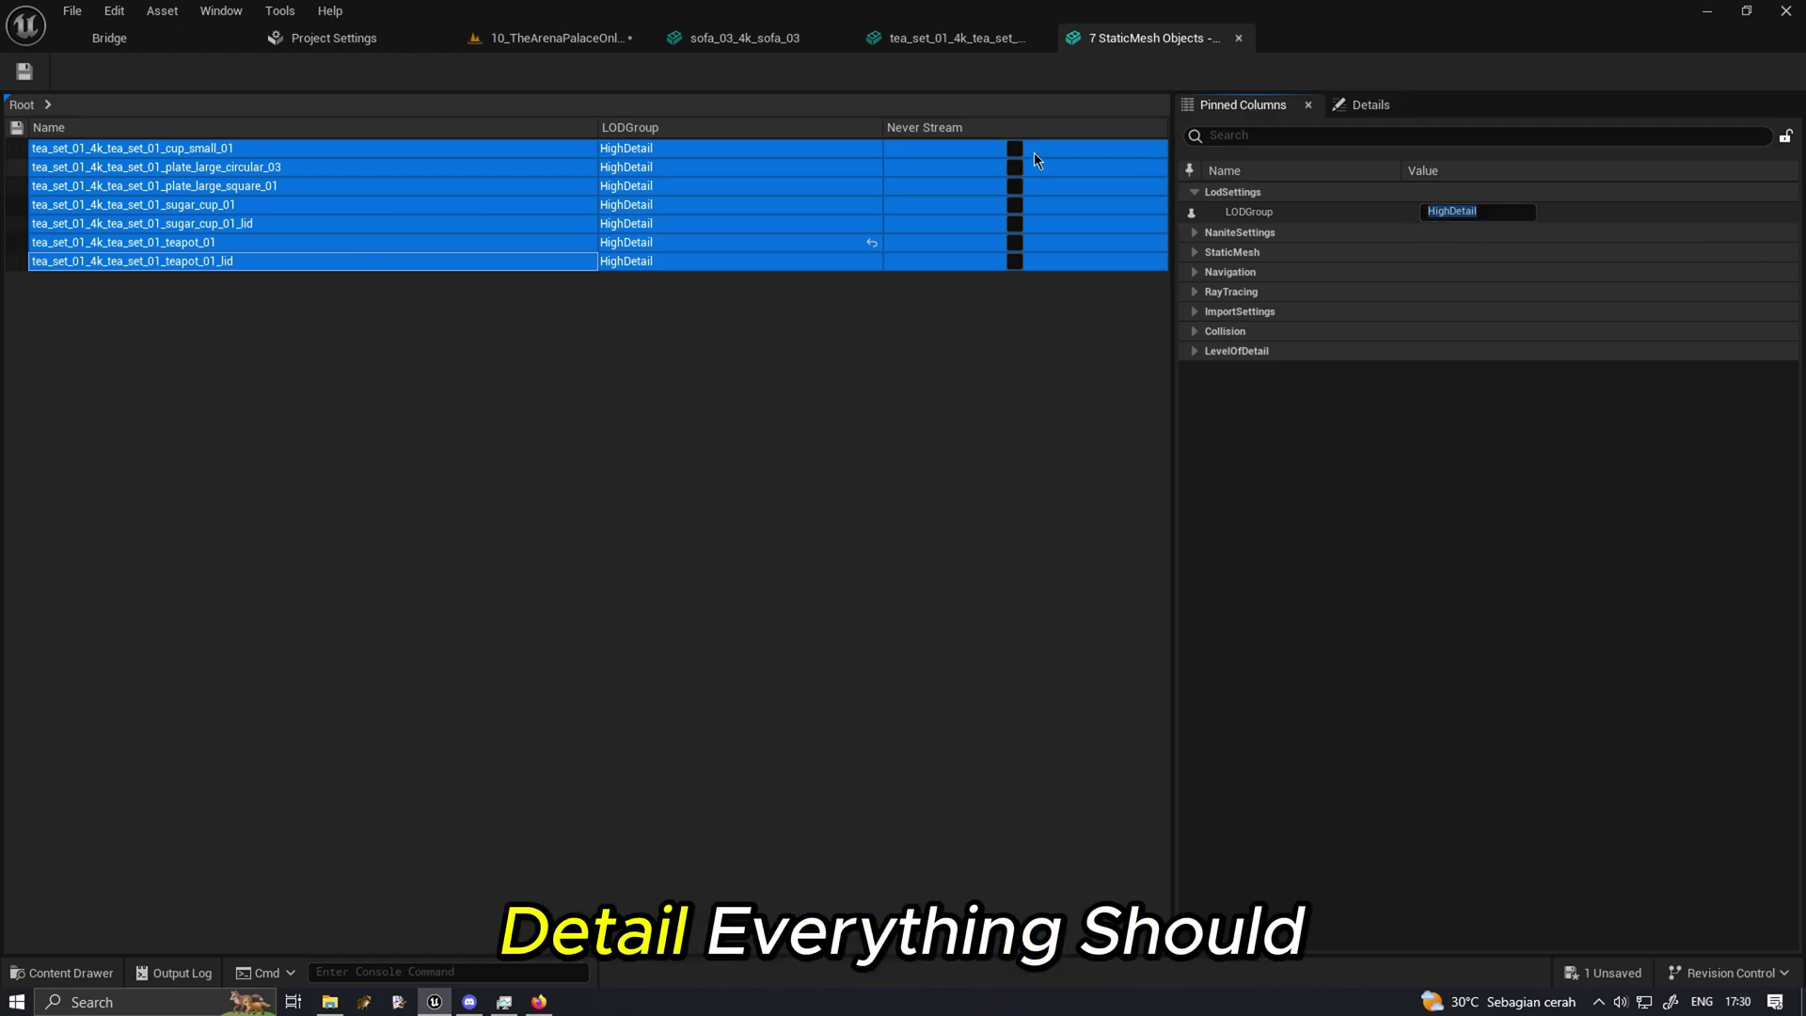
Open the large circular plate mesh from the tea_set_01_4k folder and preview its LOD 5.
click(555, 38)
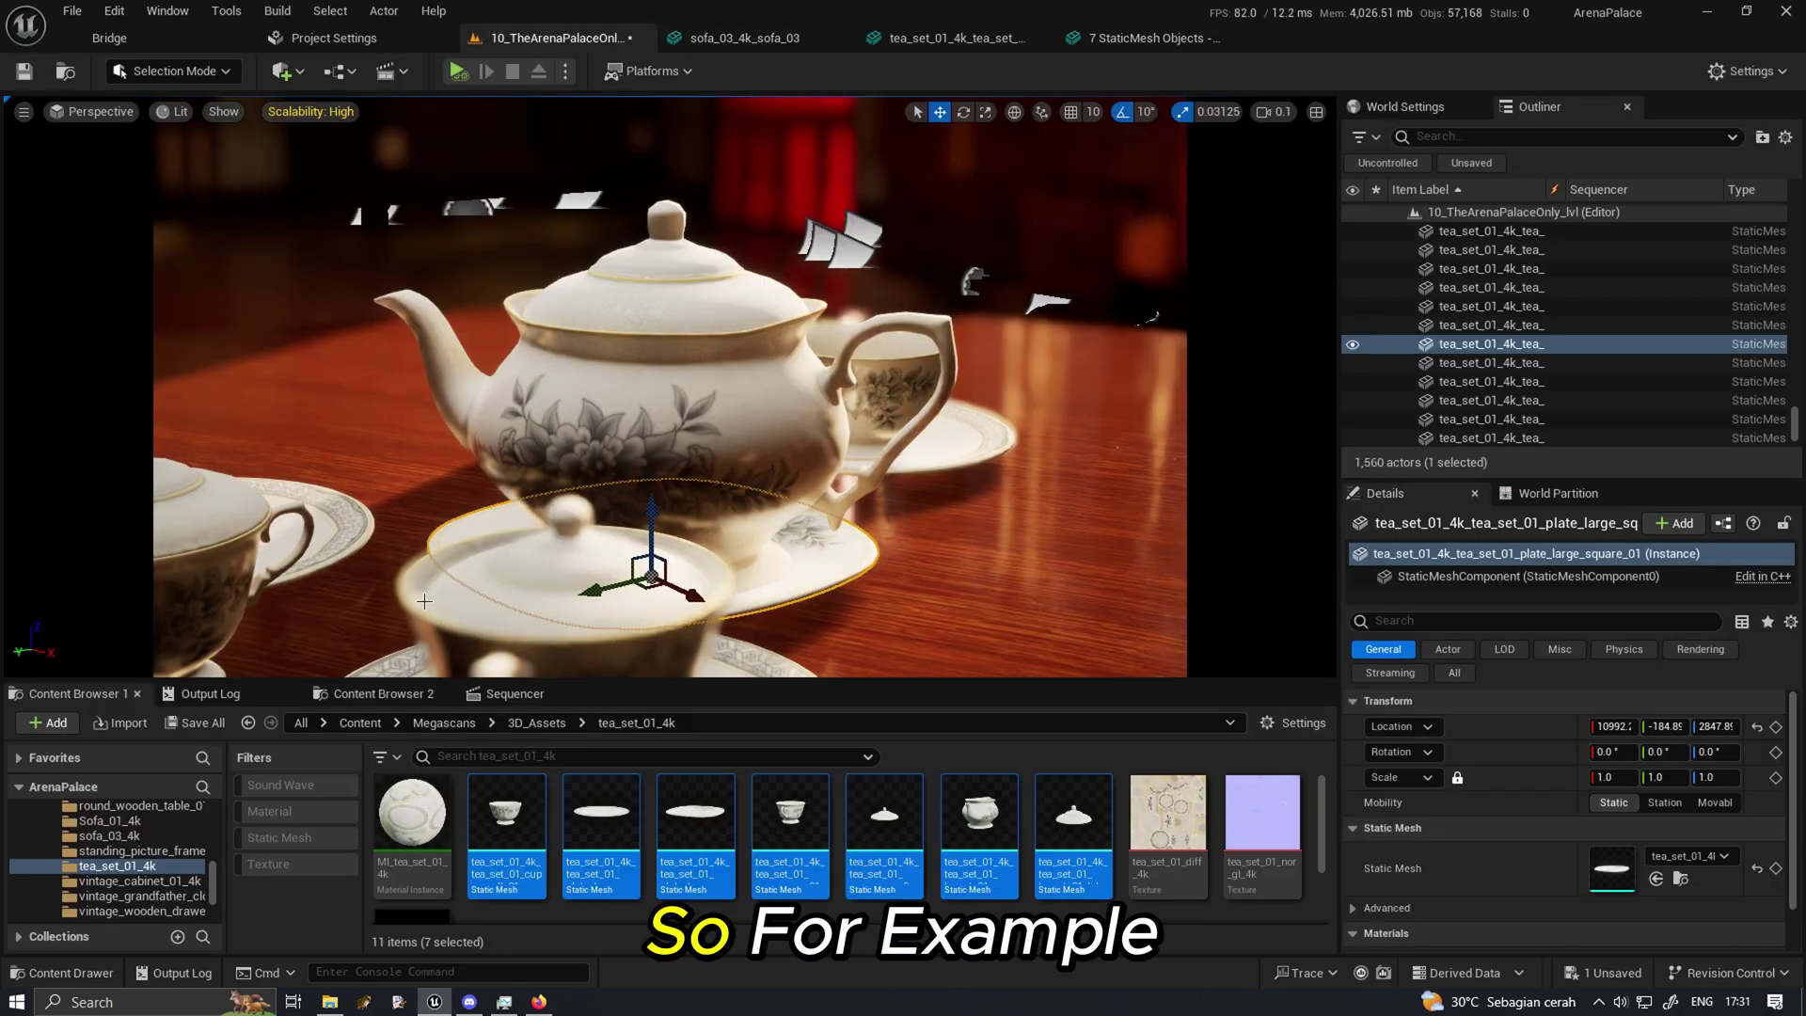
double_click(601, 828)
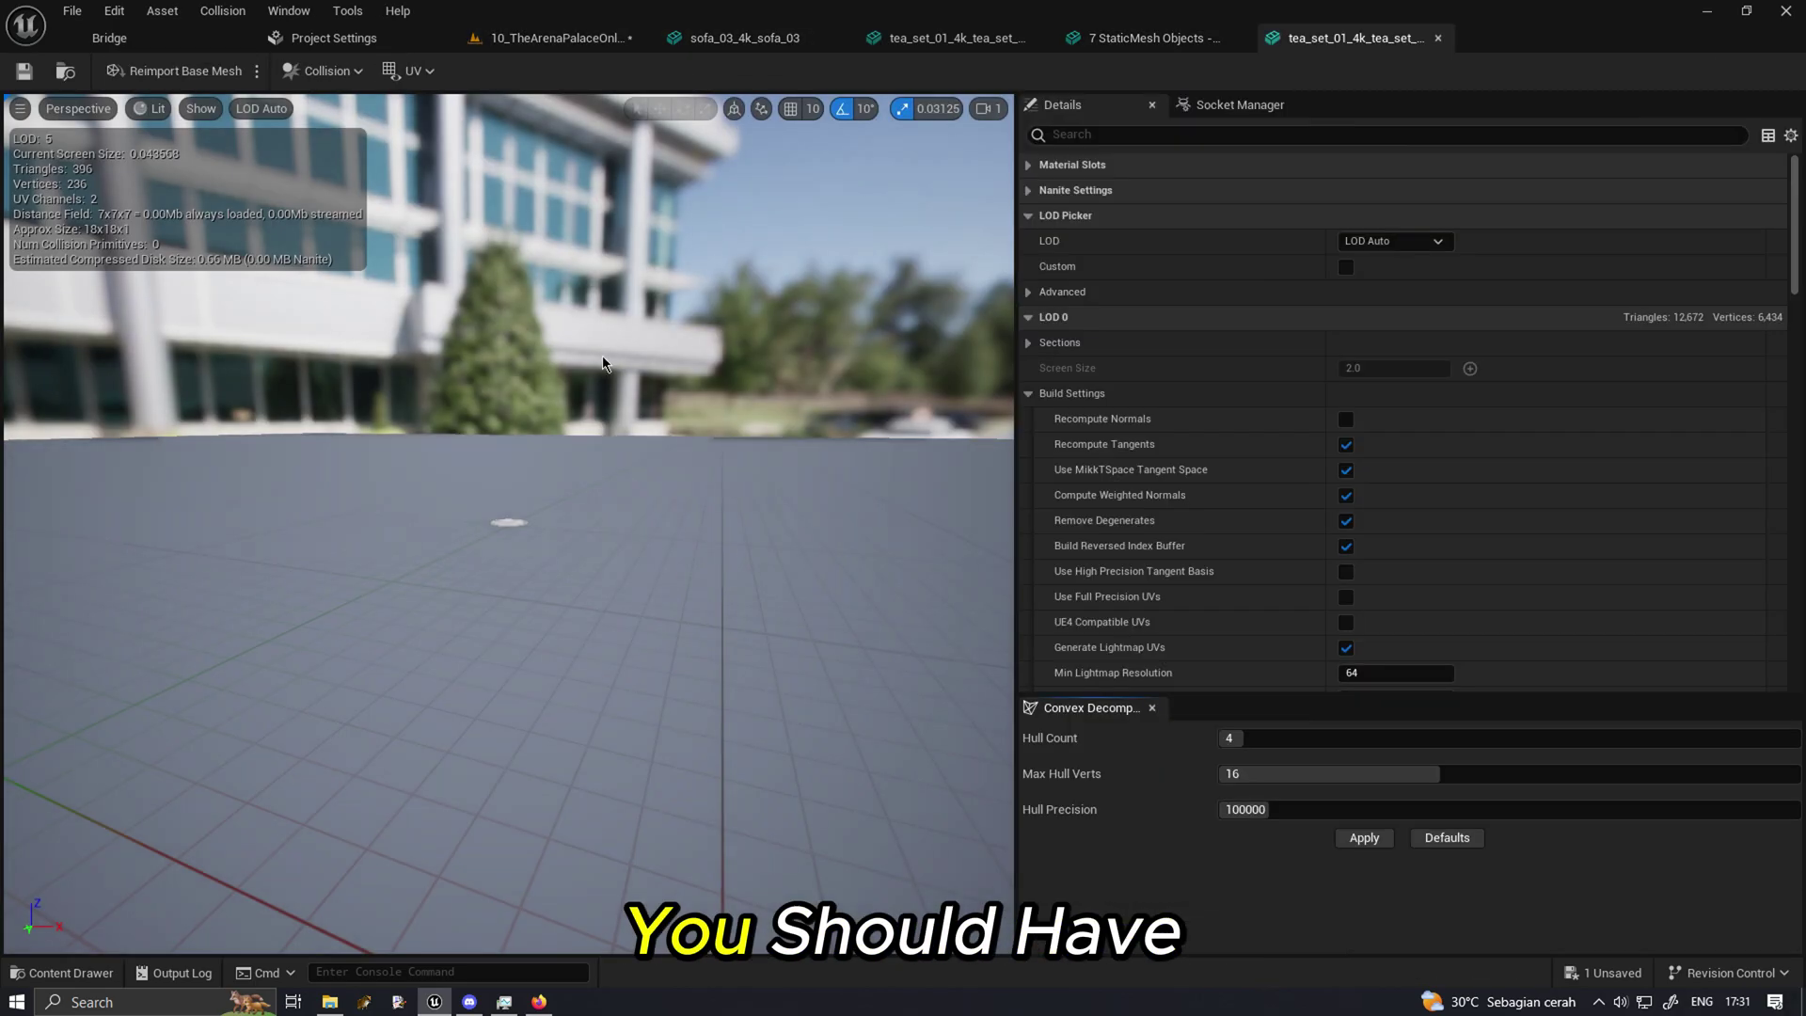
click(261, 109)
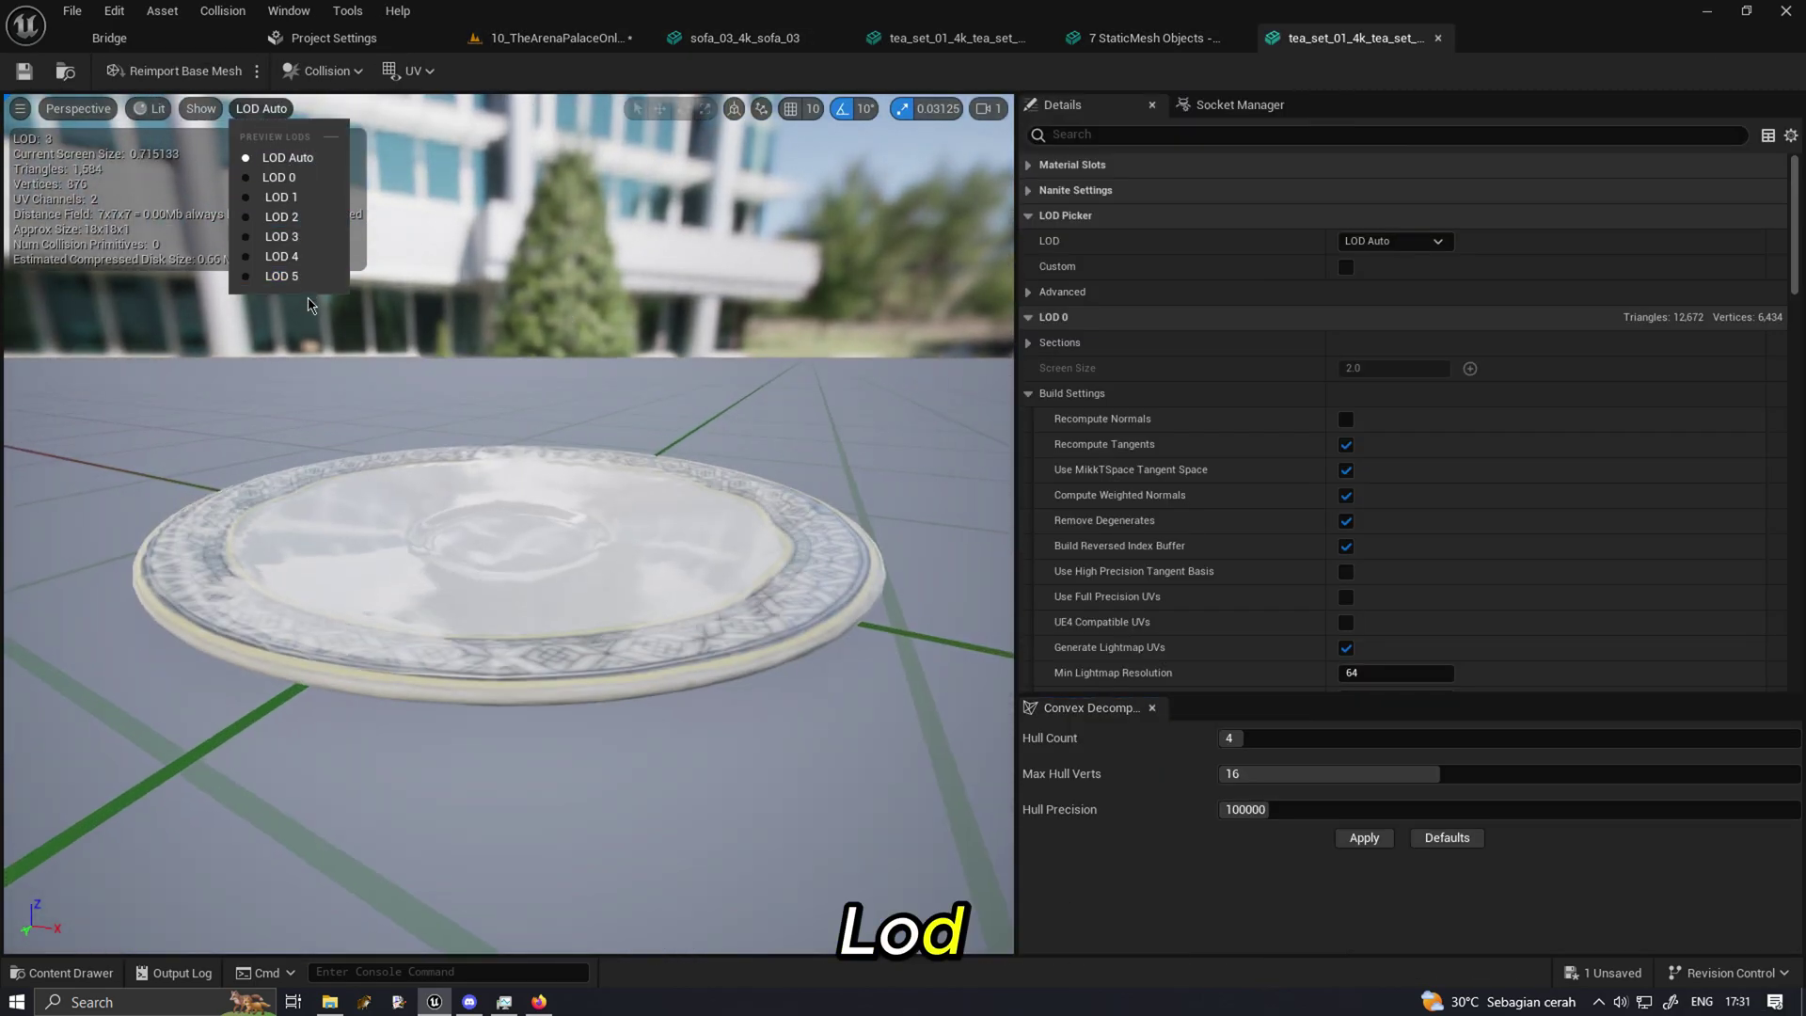
click(298, 276)
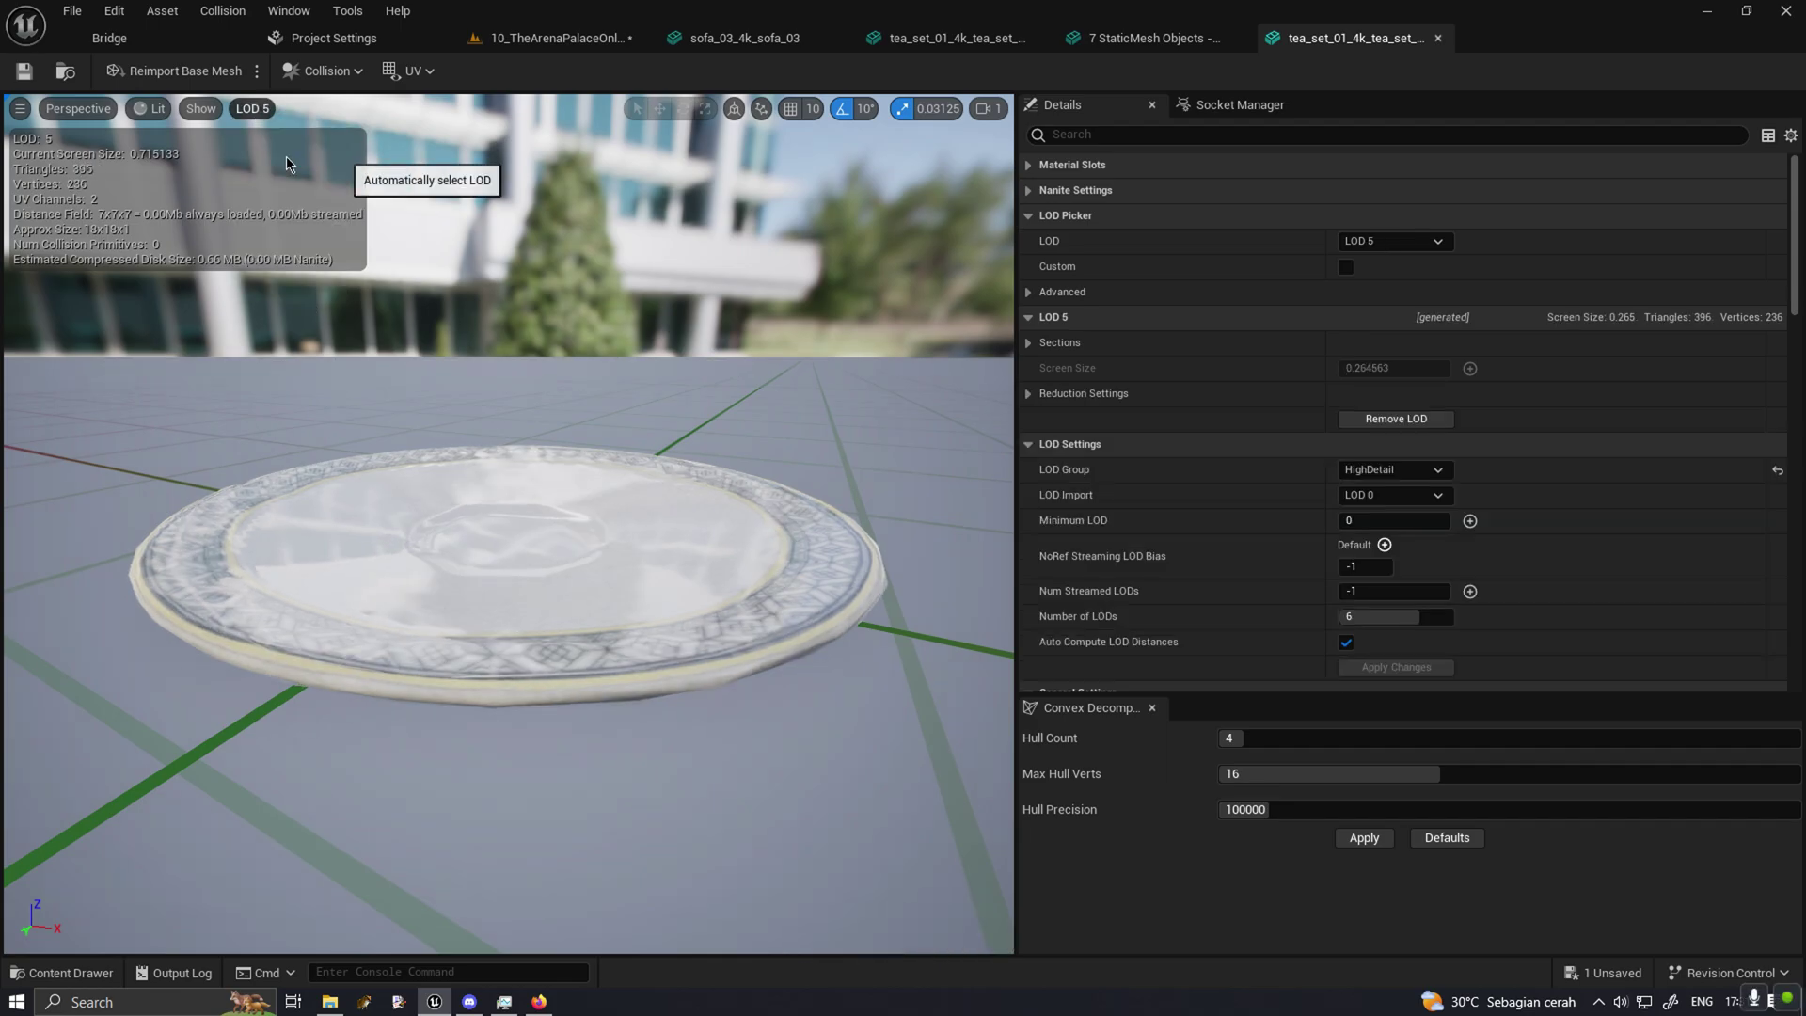
Return to the 10_TheArenaPalaceOnly level and save all unsaved assets.
click(552, 39)
click(78, 10)
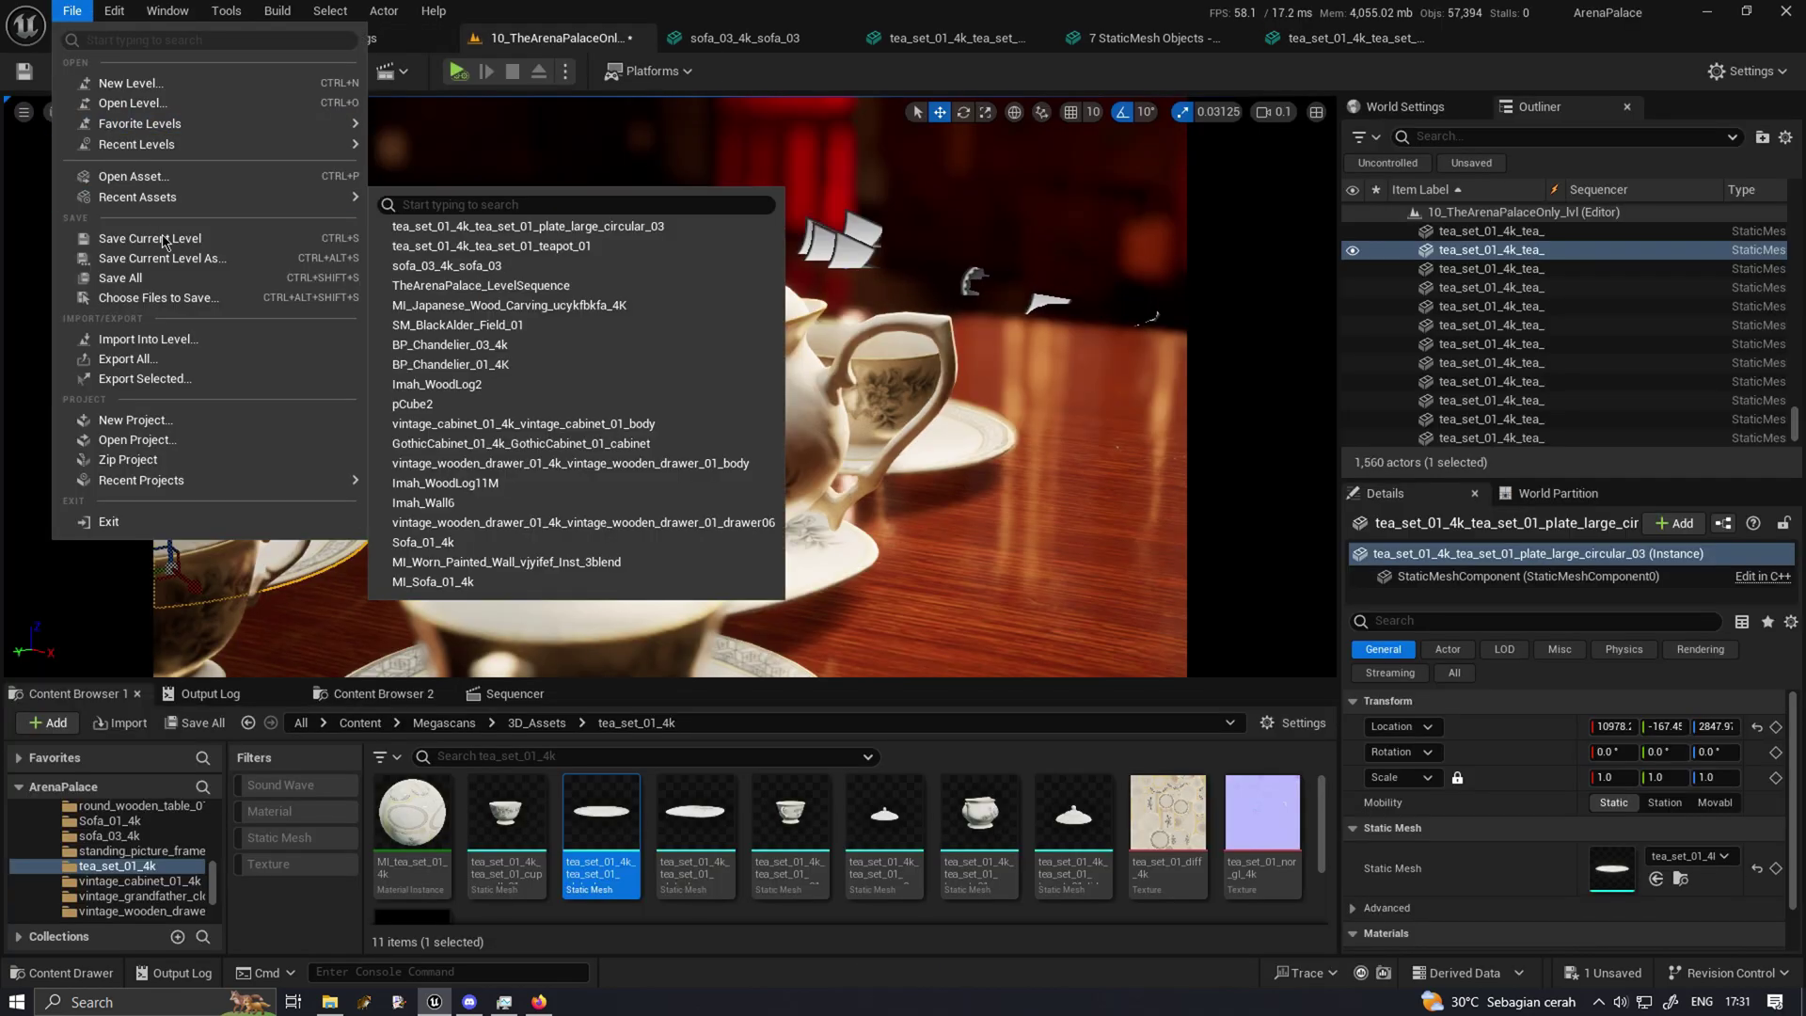
click(141, 274)
Show only the static meshes contained in the project's whole Content folder.
scroll(141, 846, up, 5)
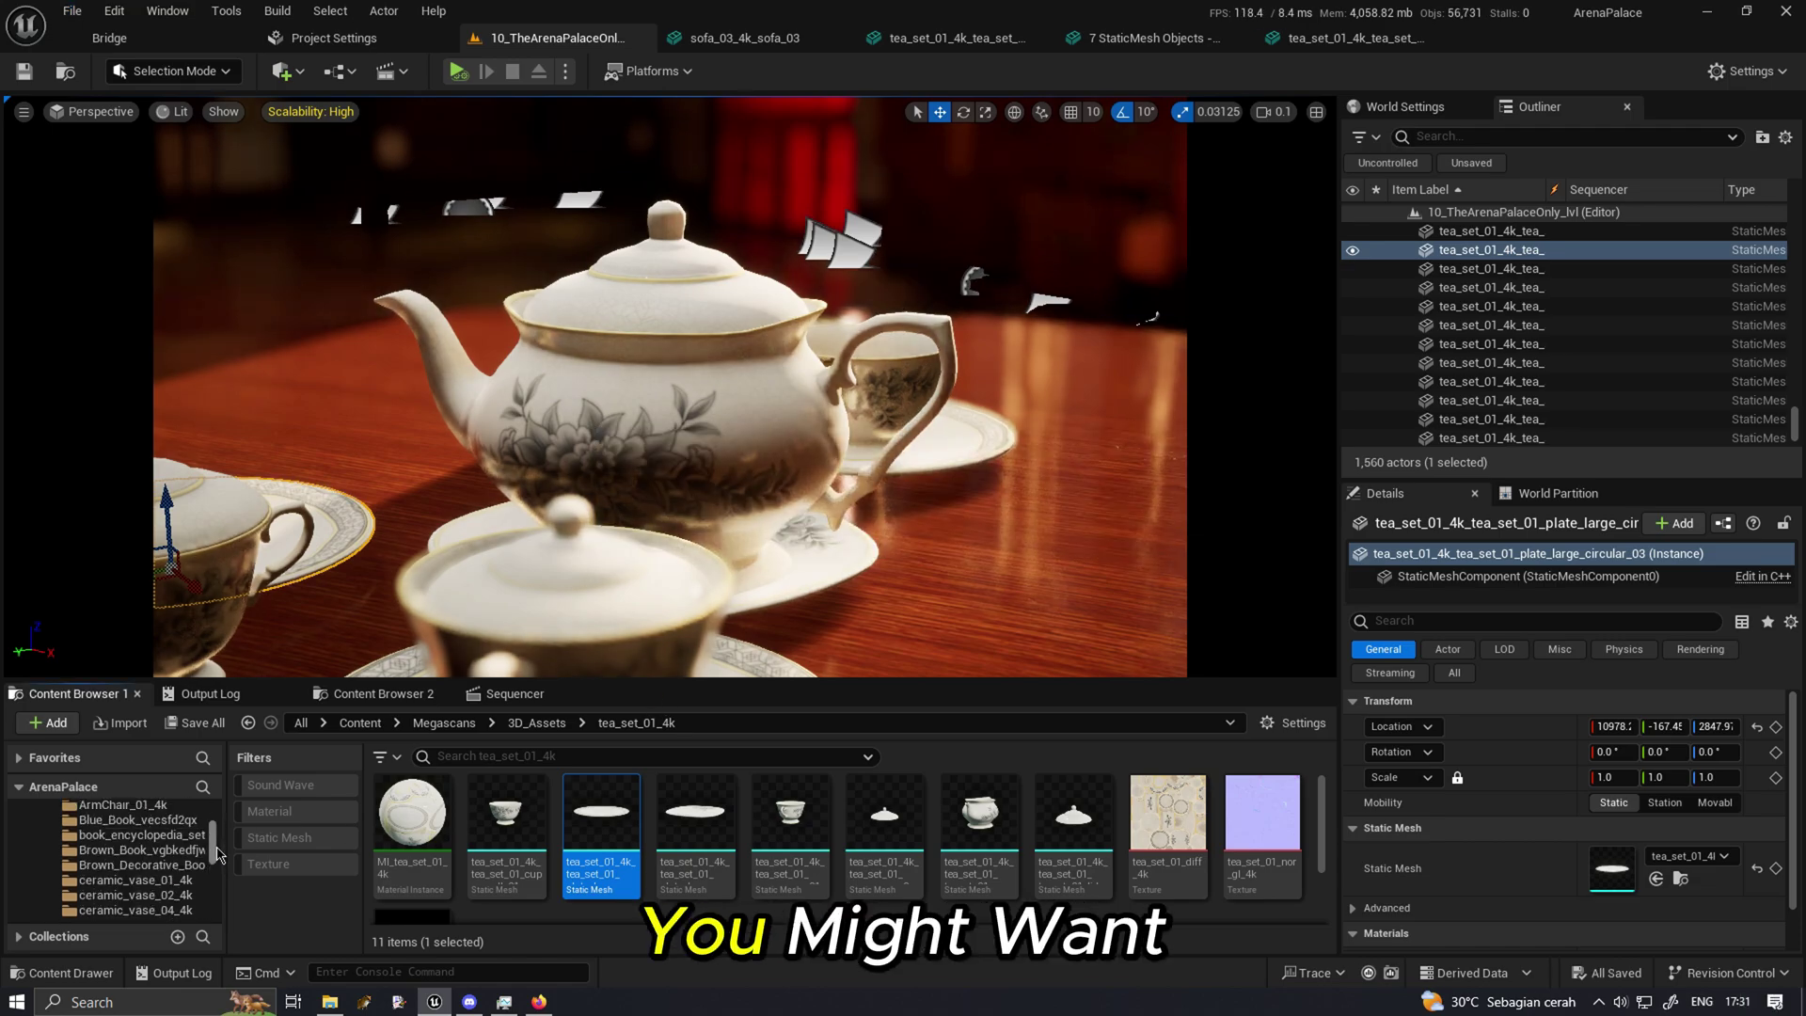
click(71, 825)
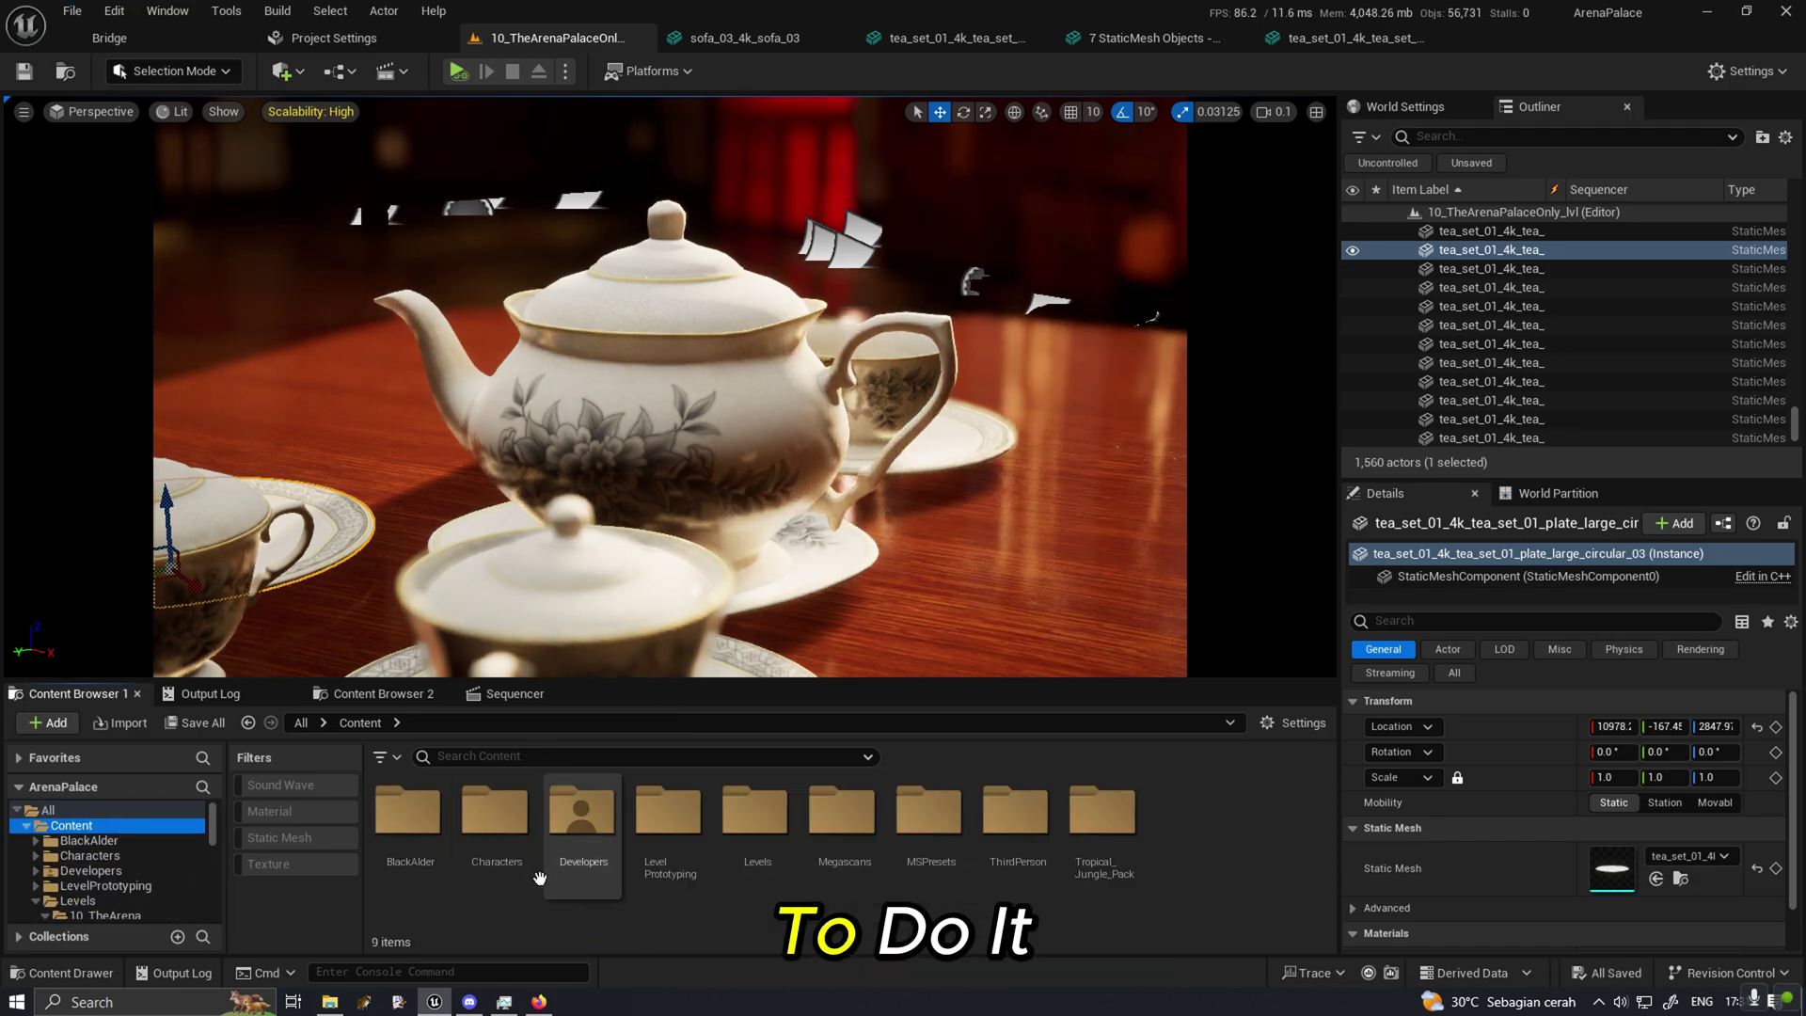
click(325, 838)
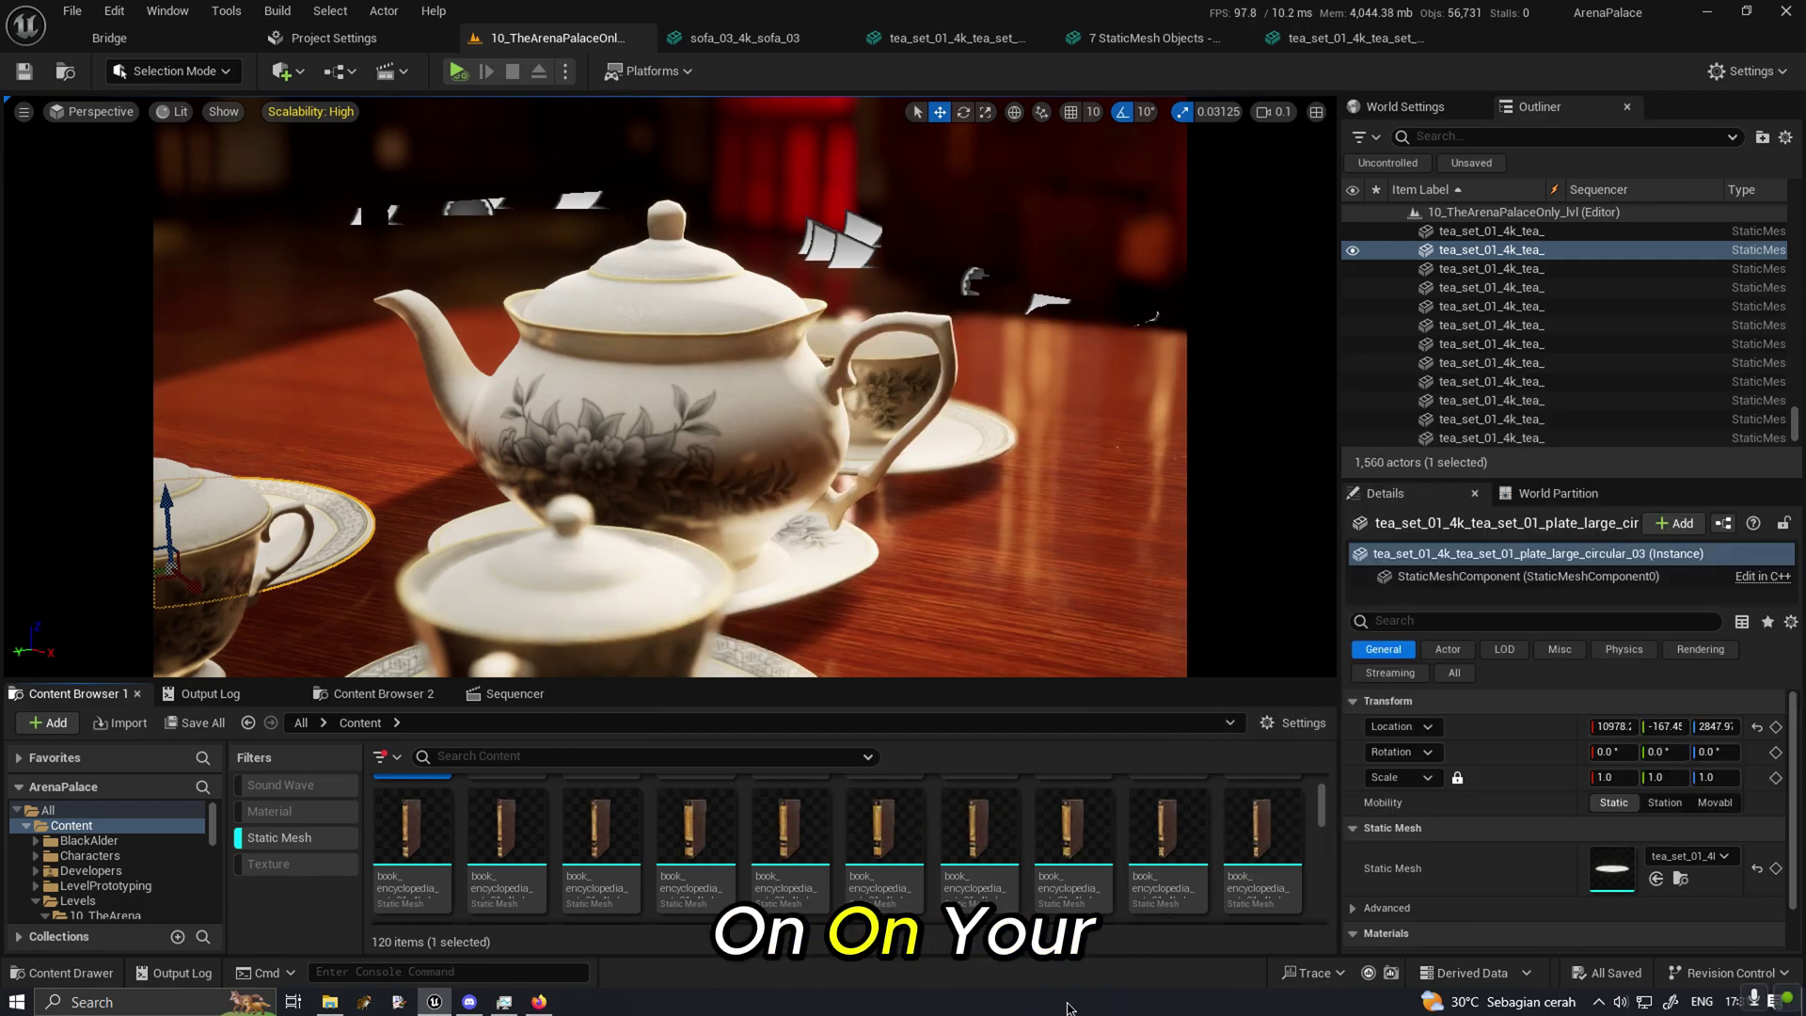
Select the 20 static meshes from encyclopedia book20 through GothicCabinet_01_door3 and open them for bulk editing in the Property Matrix.
scroll(1209, 889, down, 2)
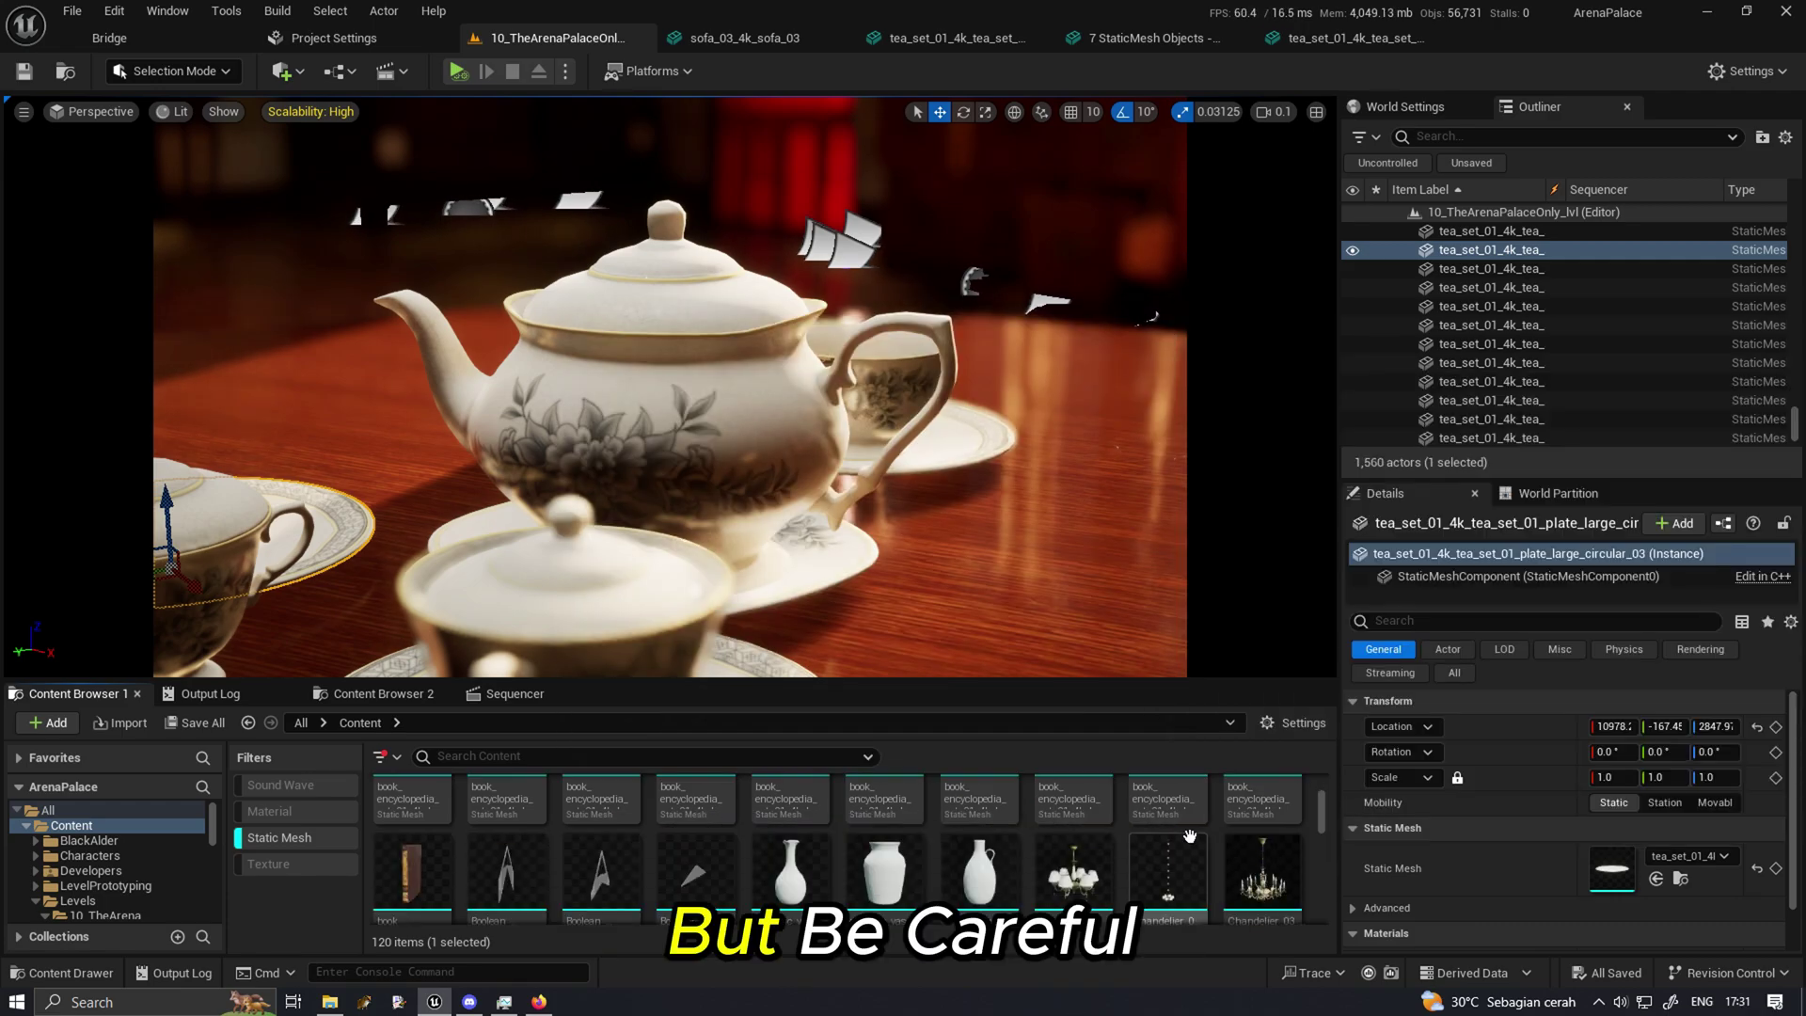
scroll(871, 856, down, 2)
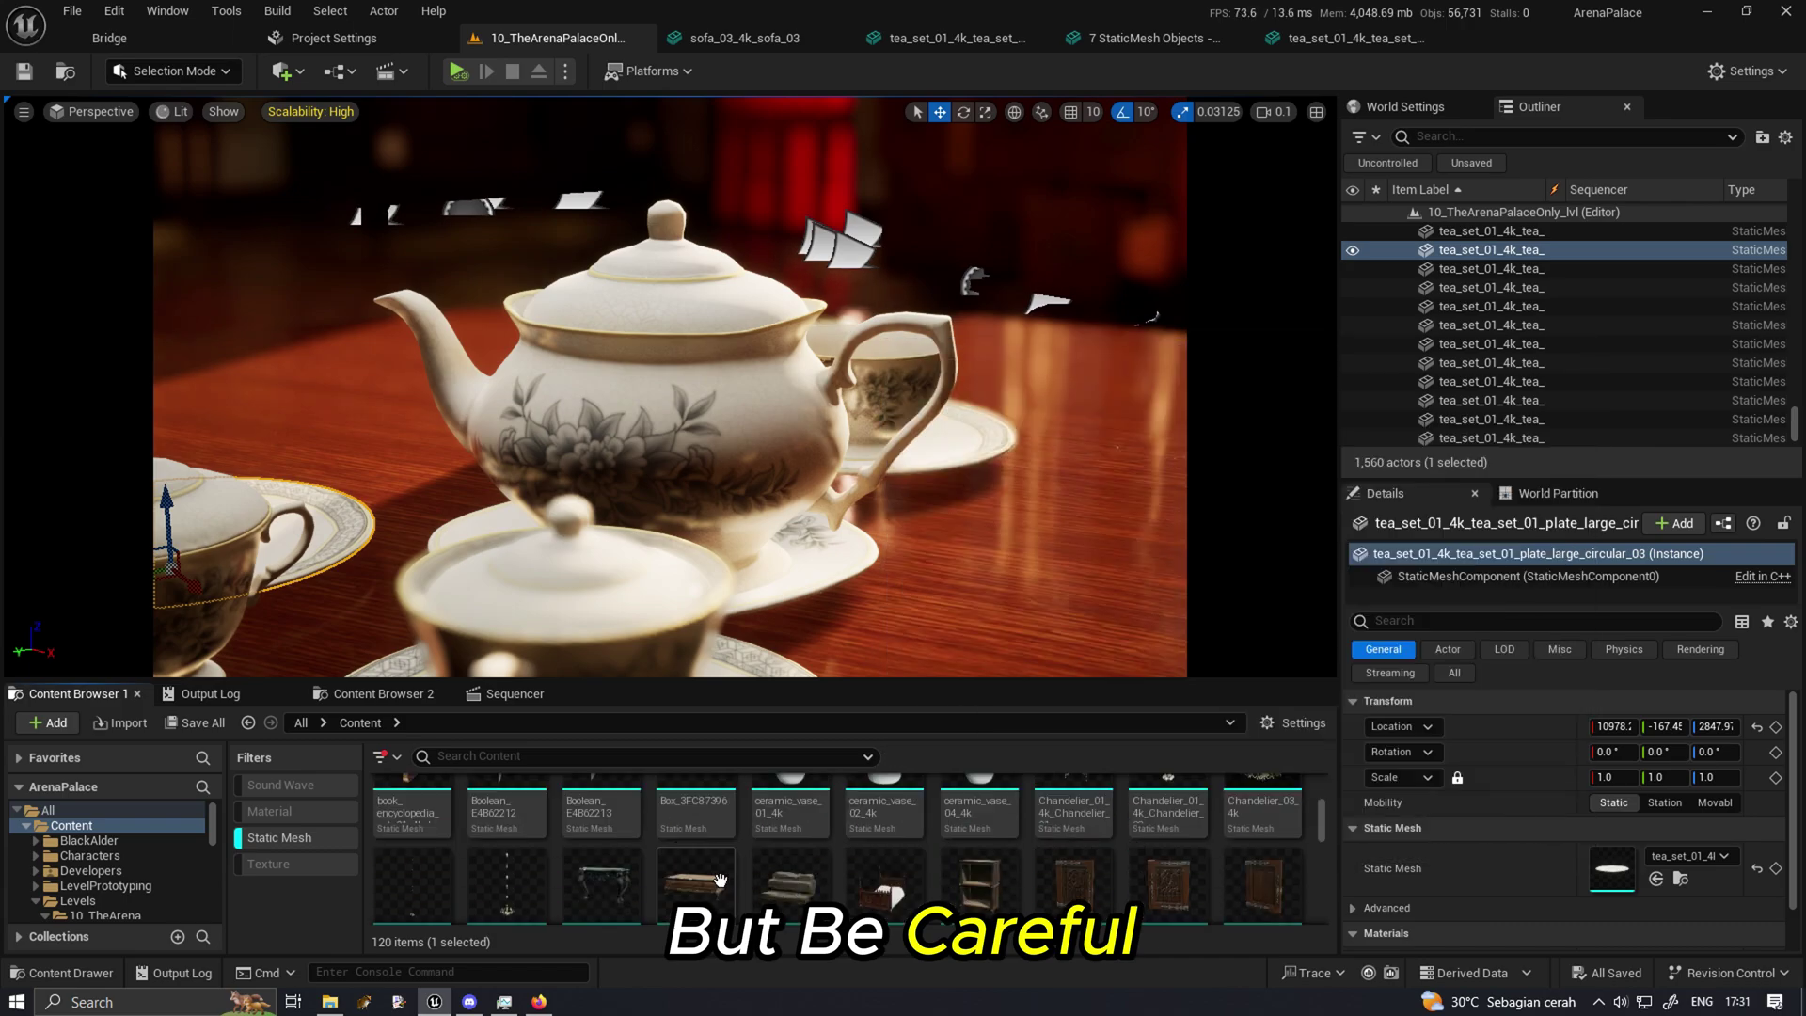
scroll(696, 856, up, 2)
click(413, 858)
scroll(1196, 827, down, 2)
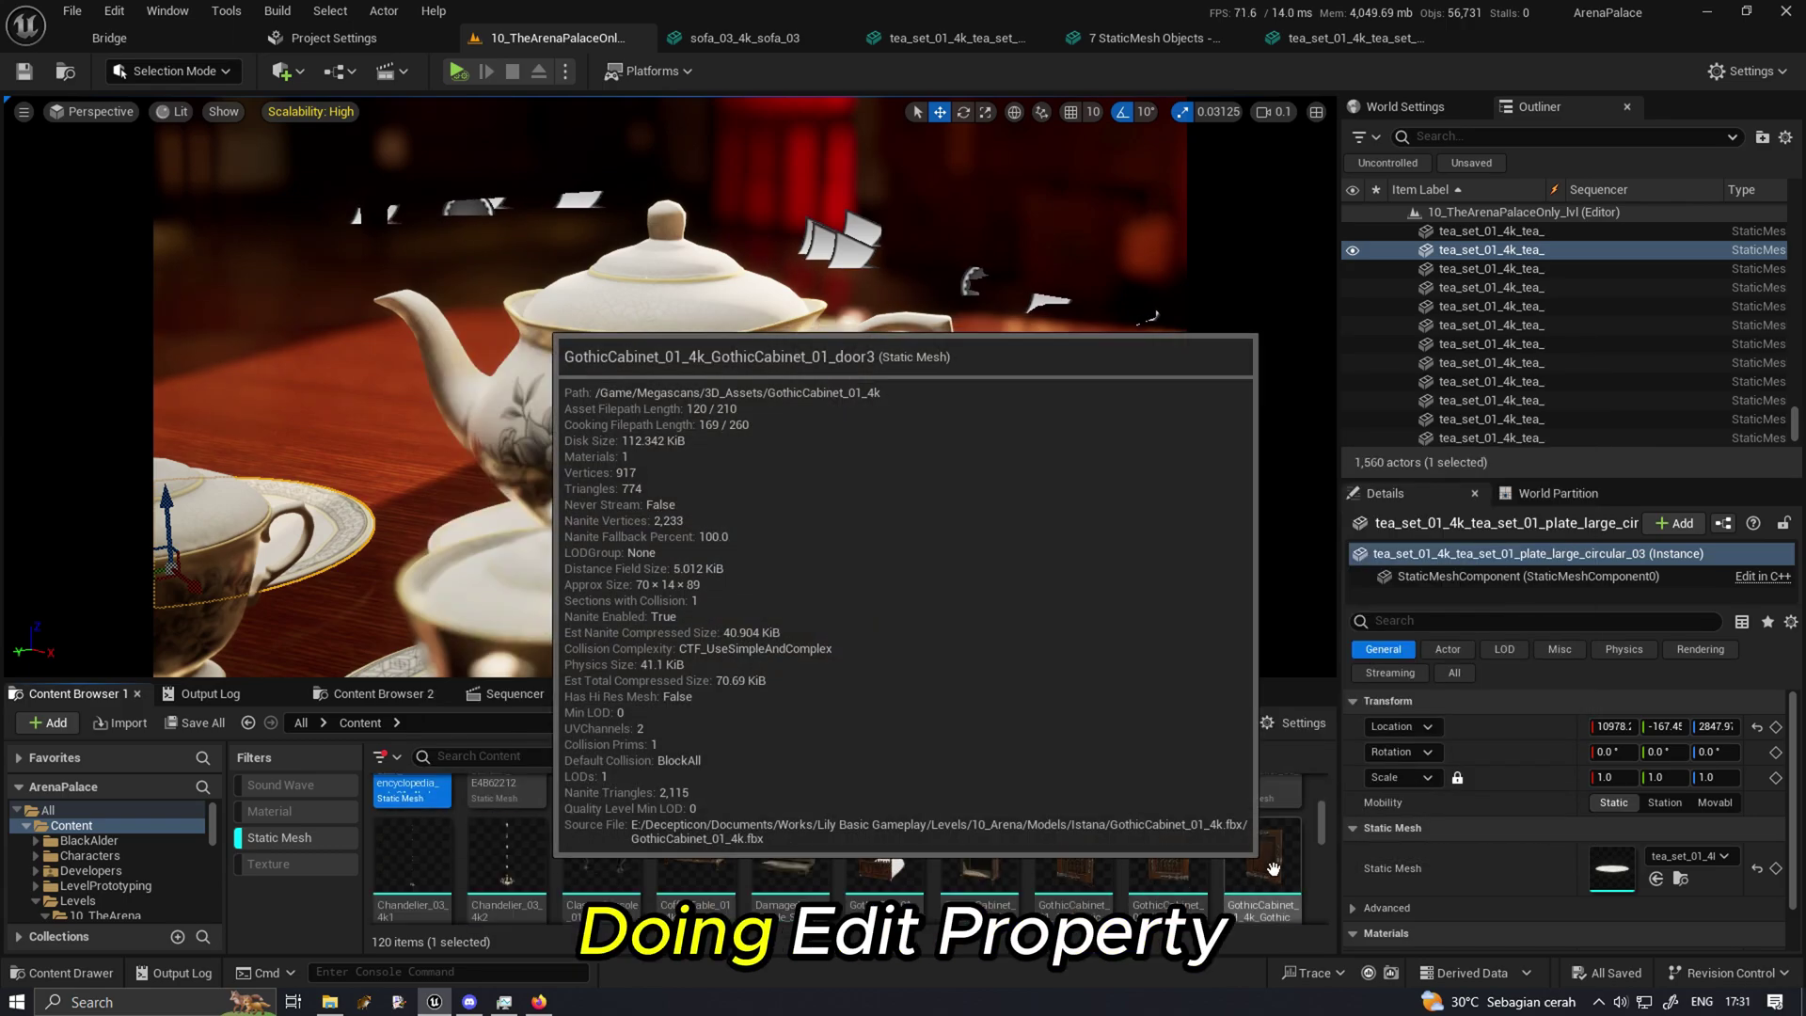
shift+click(1265, 865)
right_click(1265, 866)
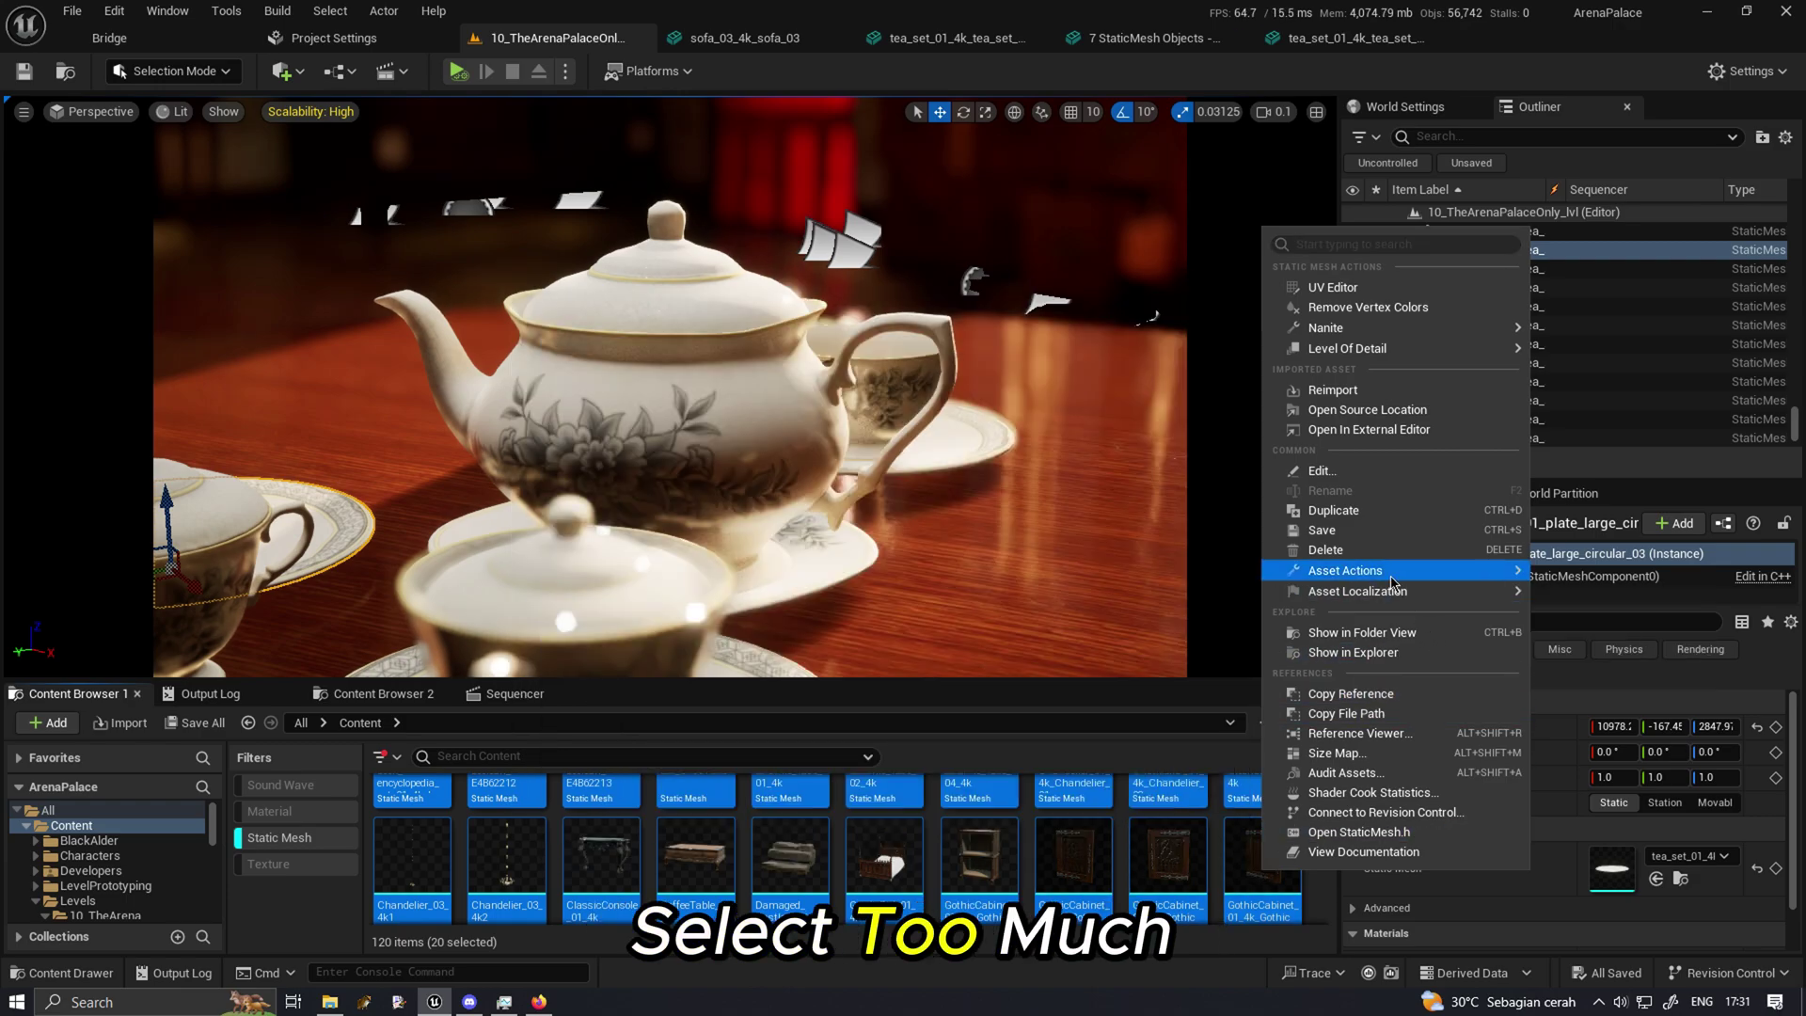
mouse_move(1345, 570)
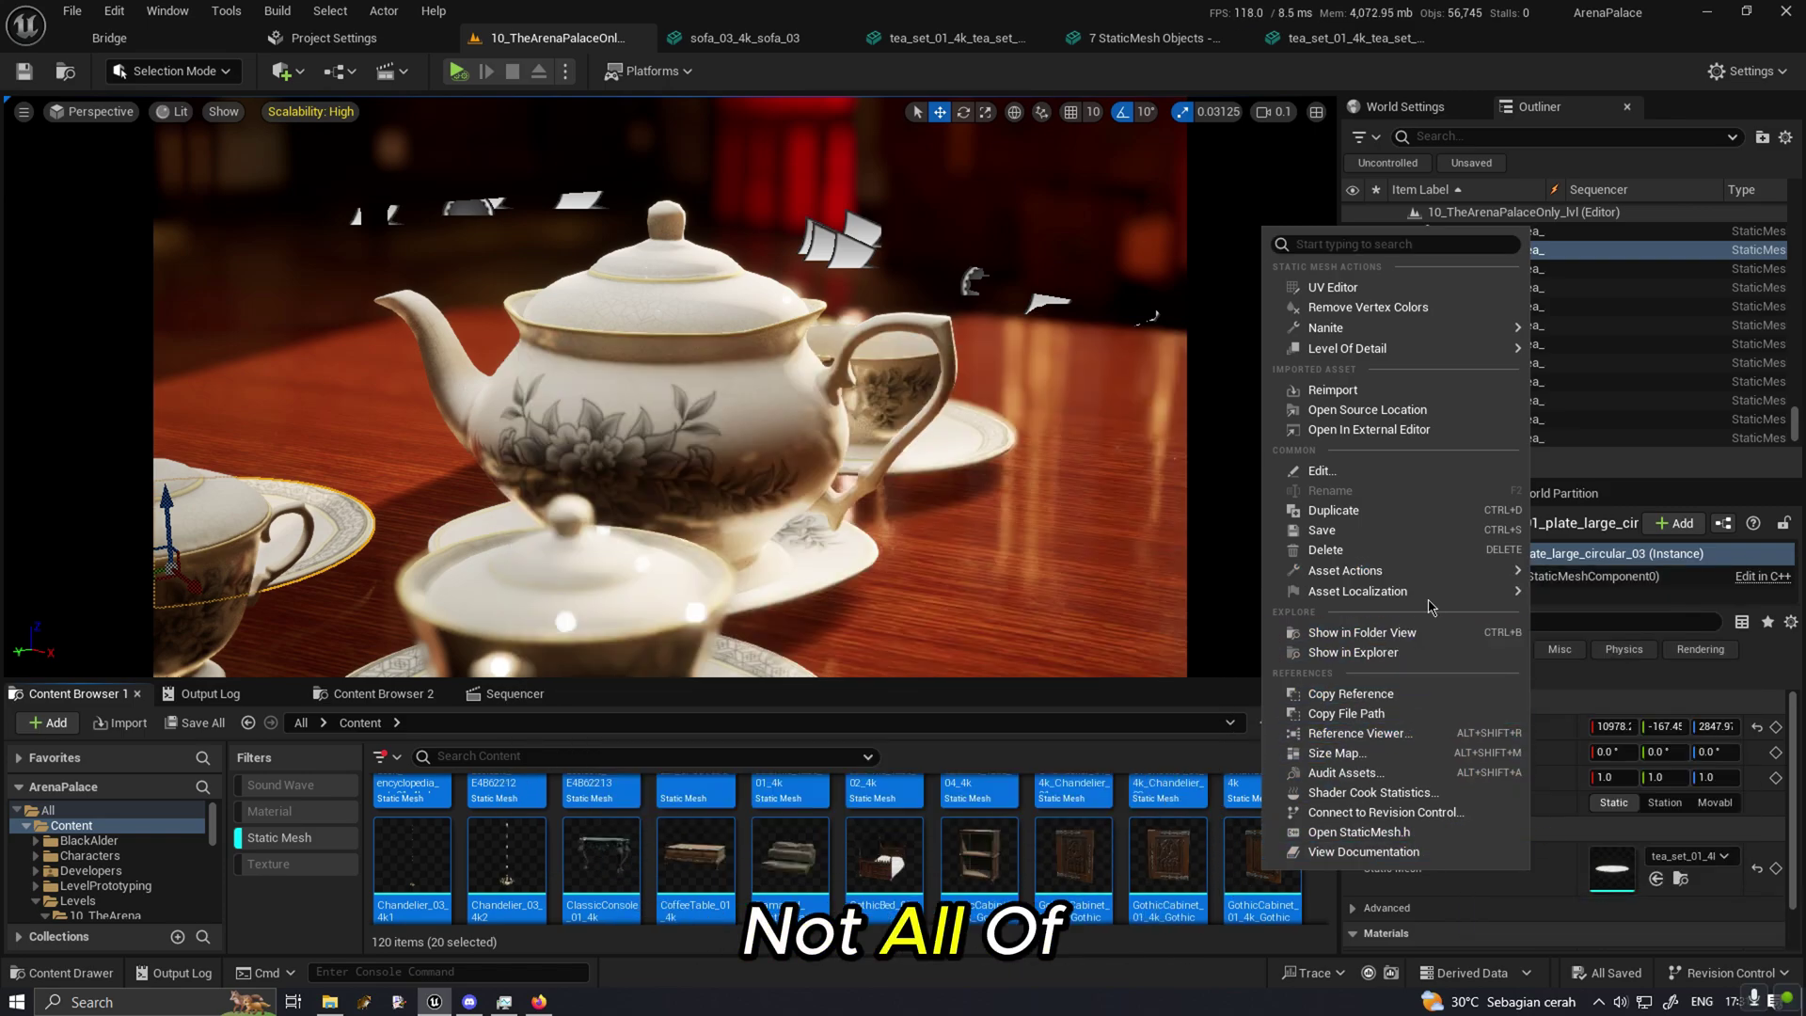
mouse_move(1440, 582)
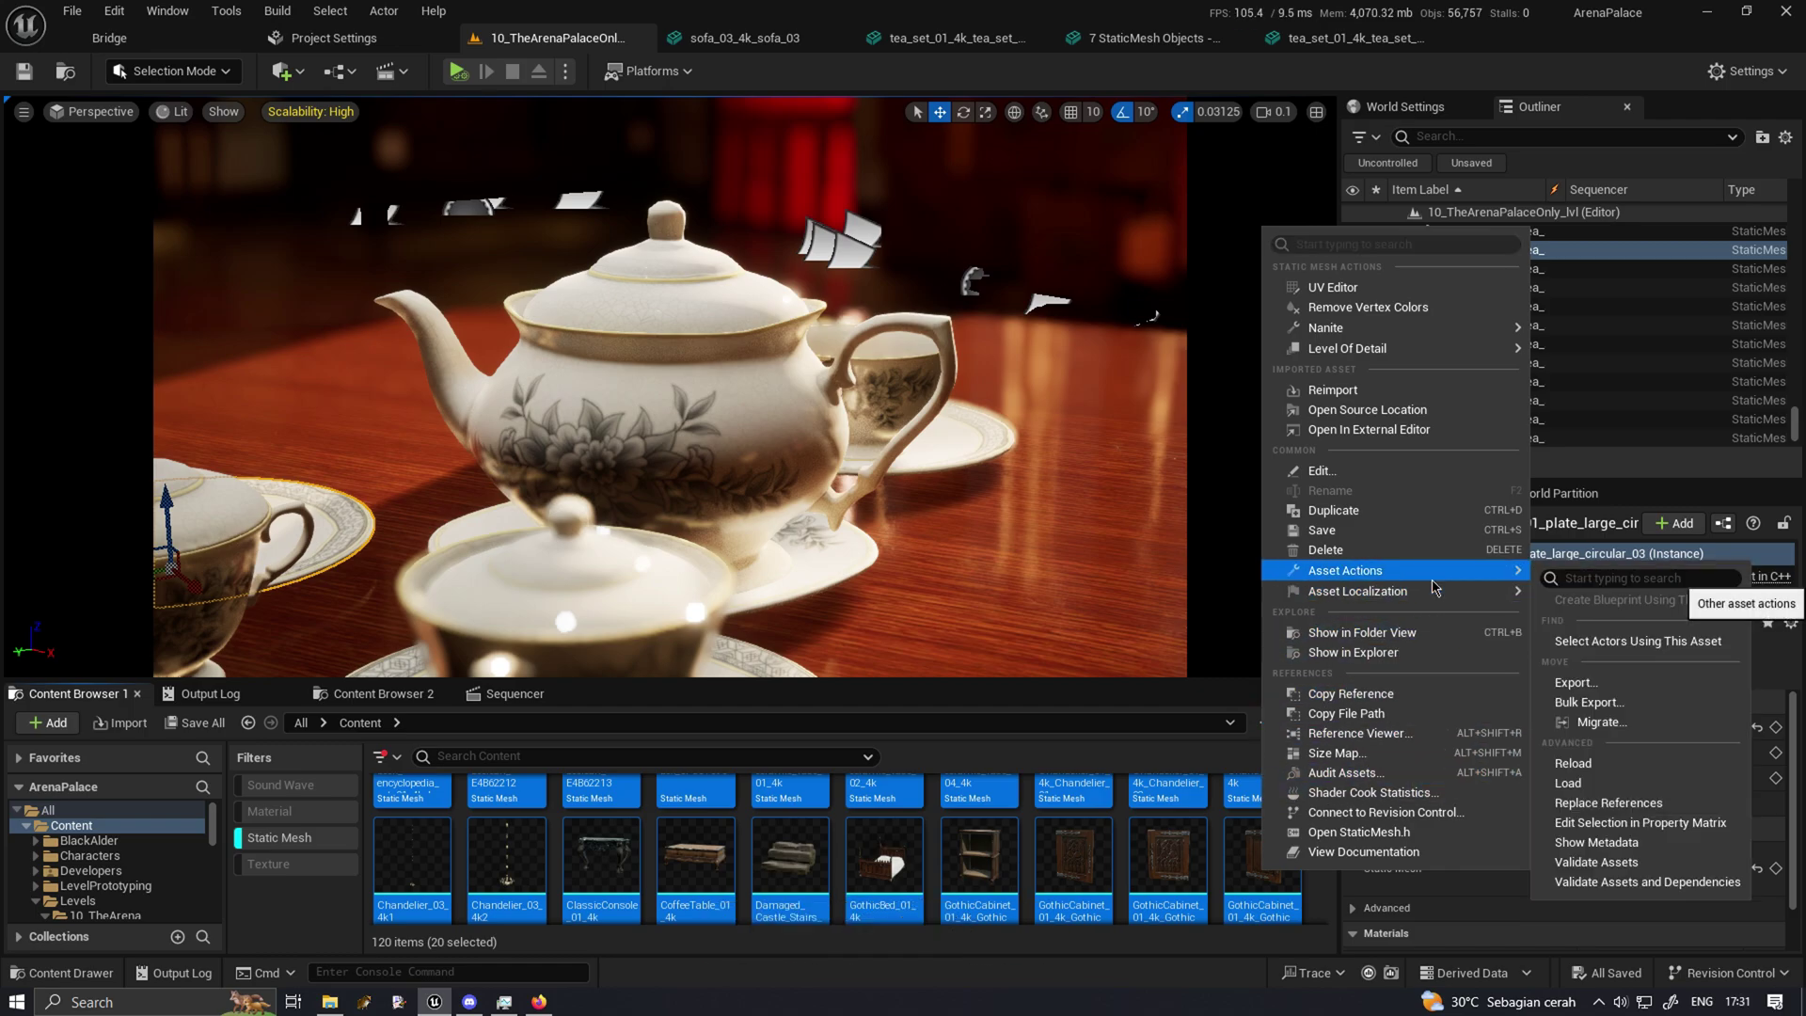
click(1642, 824)
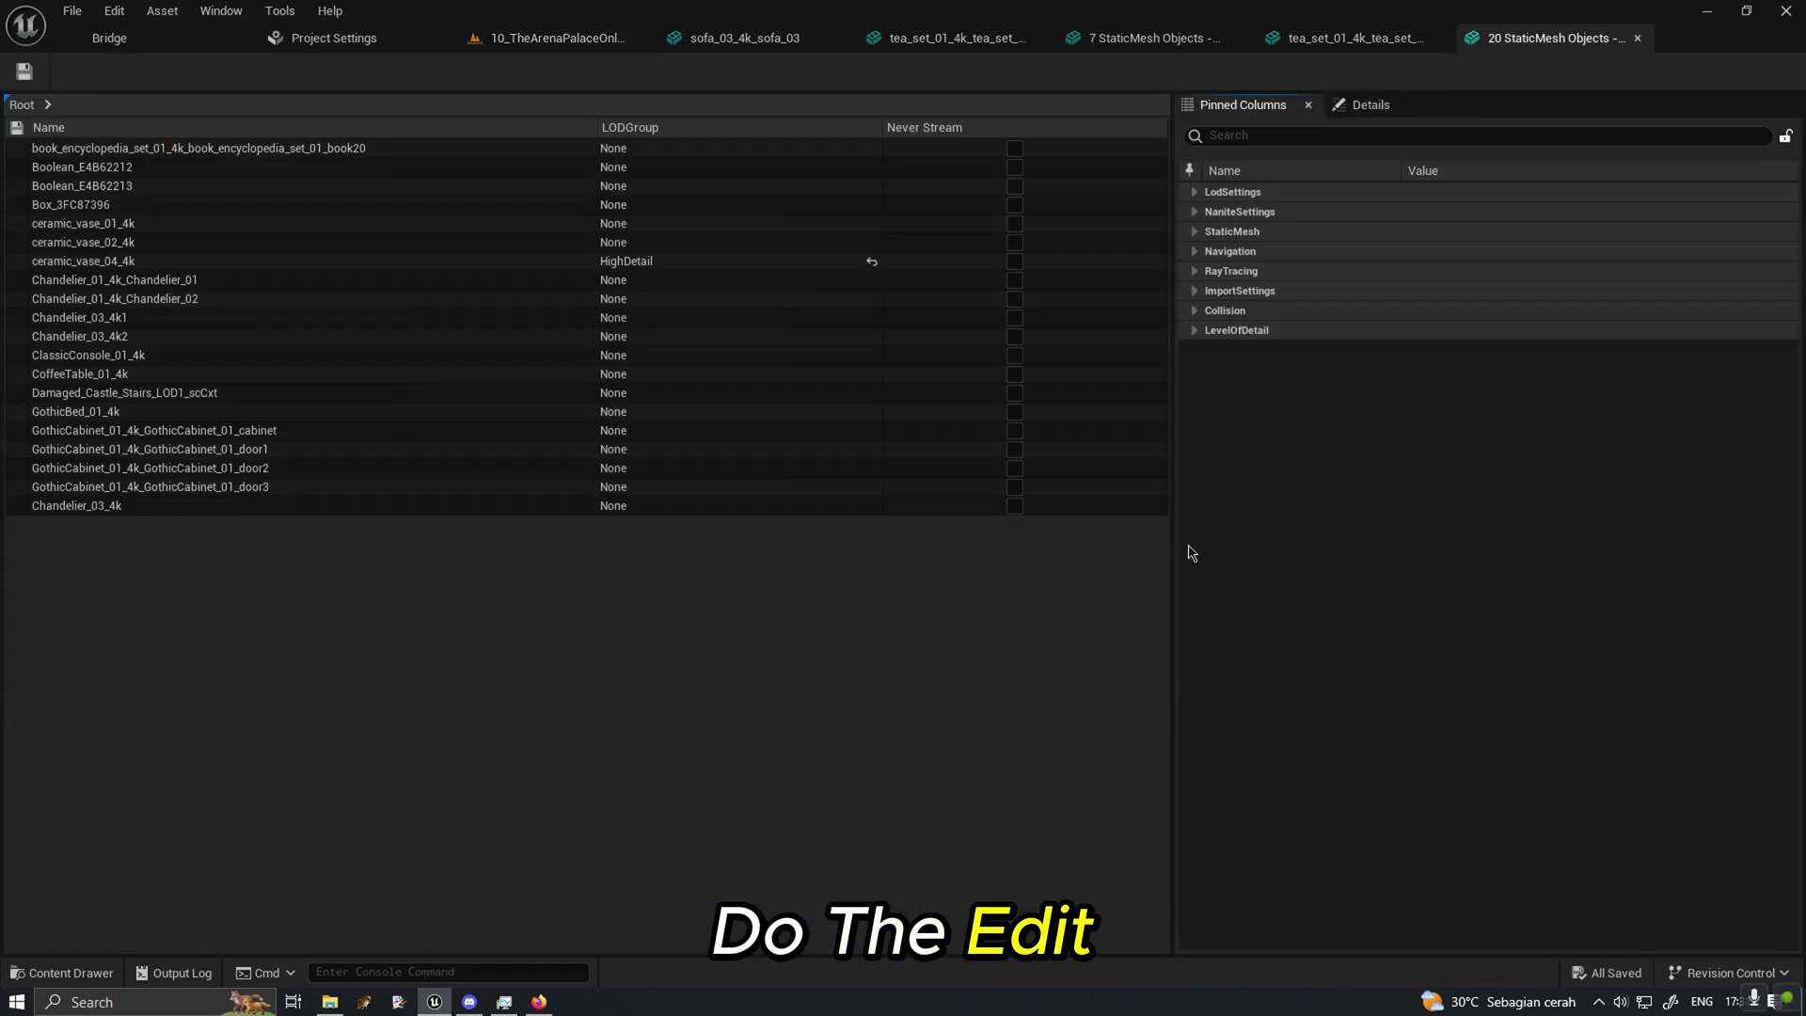
Set the LODGroup of all 20 listed static meshes to HighDetail.
click(362, 394)
key(ctrl+a)
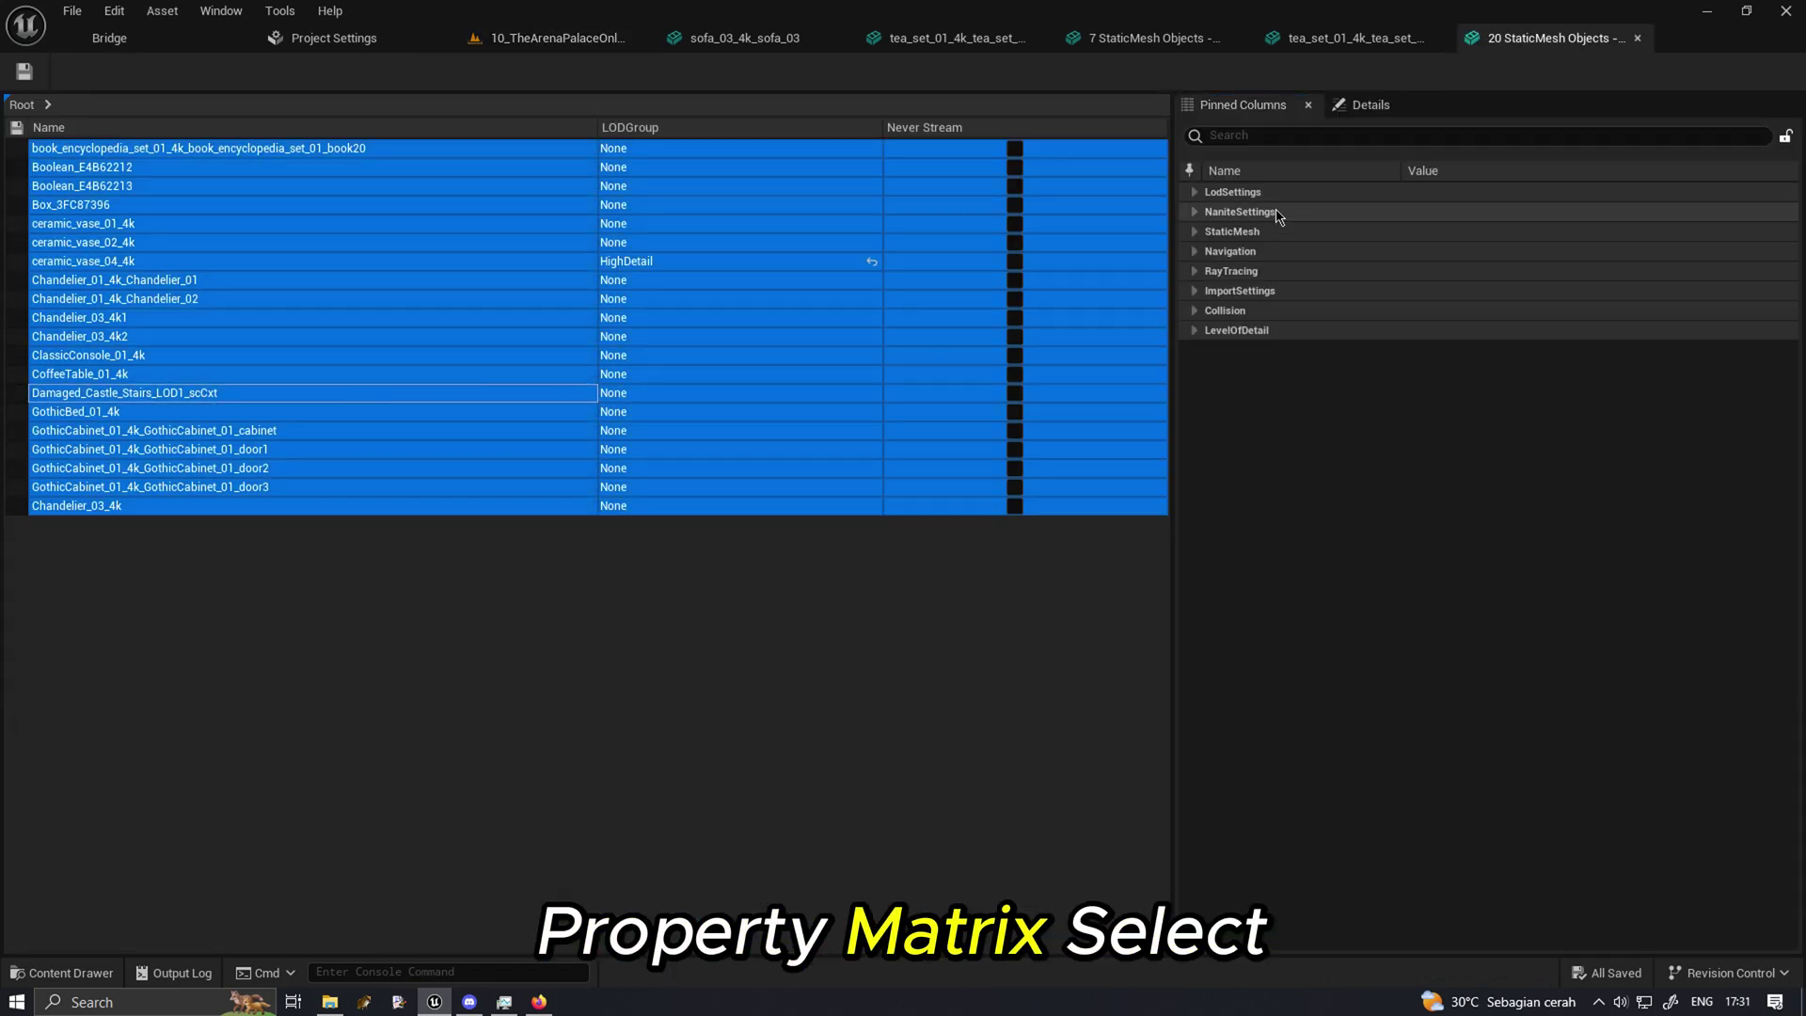
click(1227, 192)
click(1515, 213)
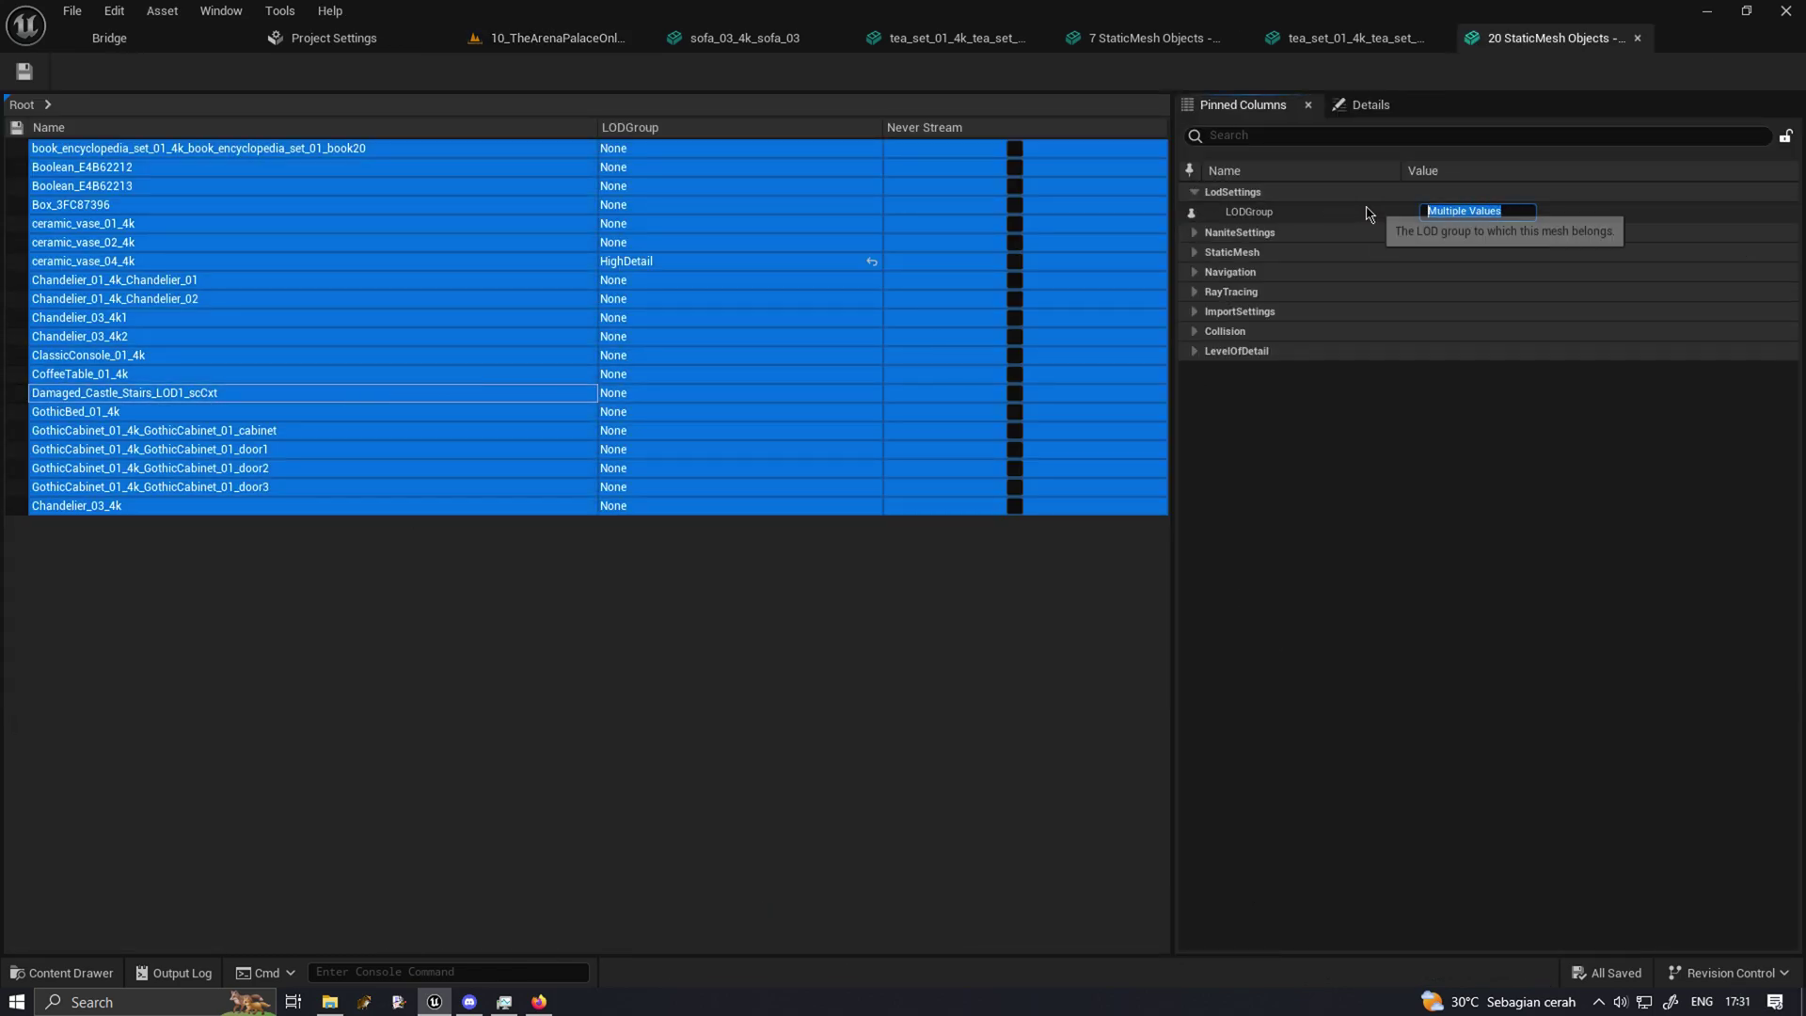
text(Hig)
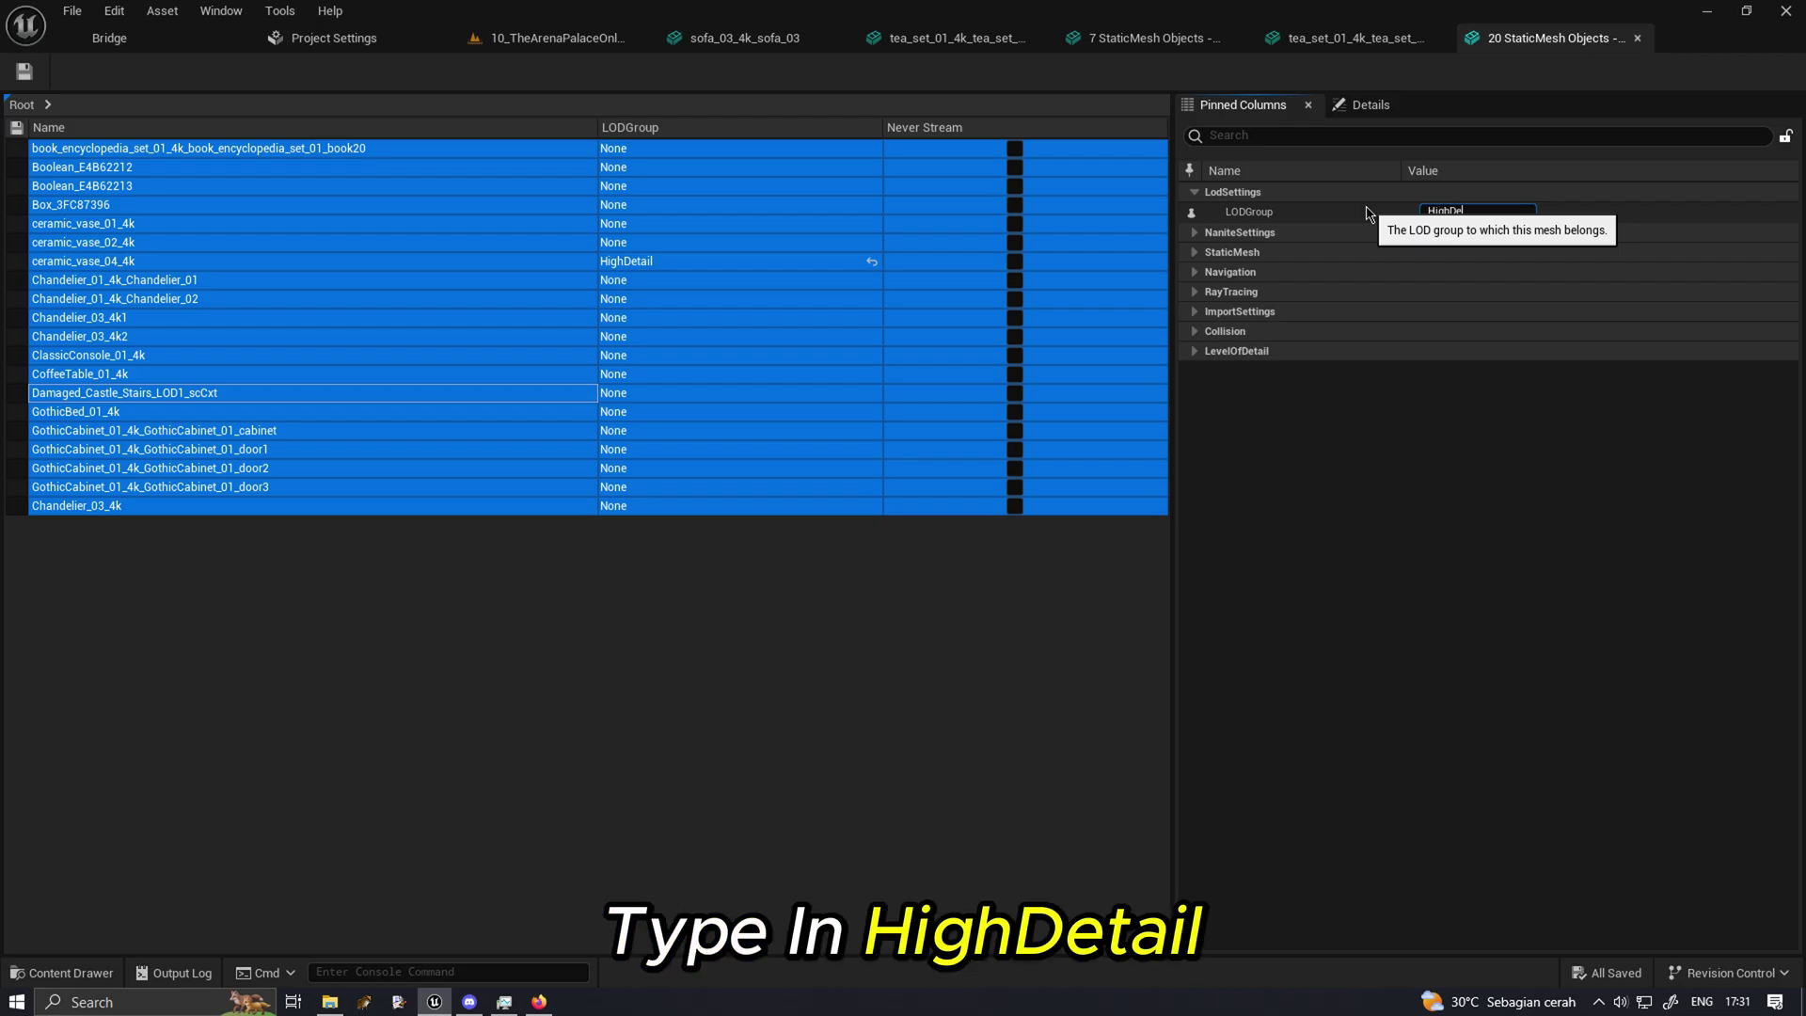
text(hDetail)
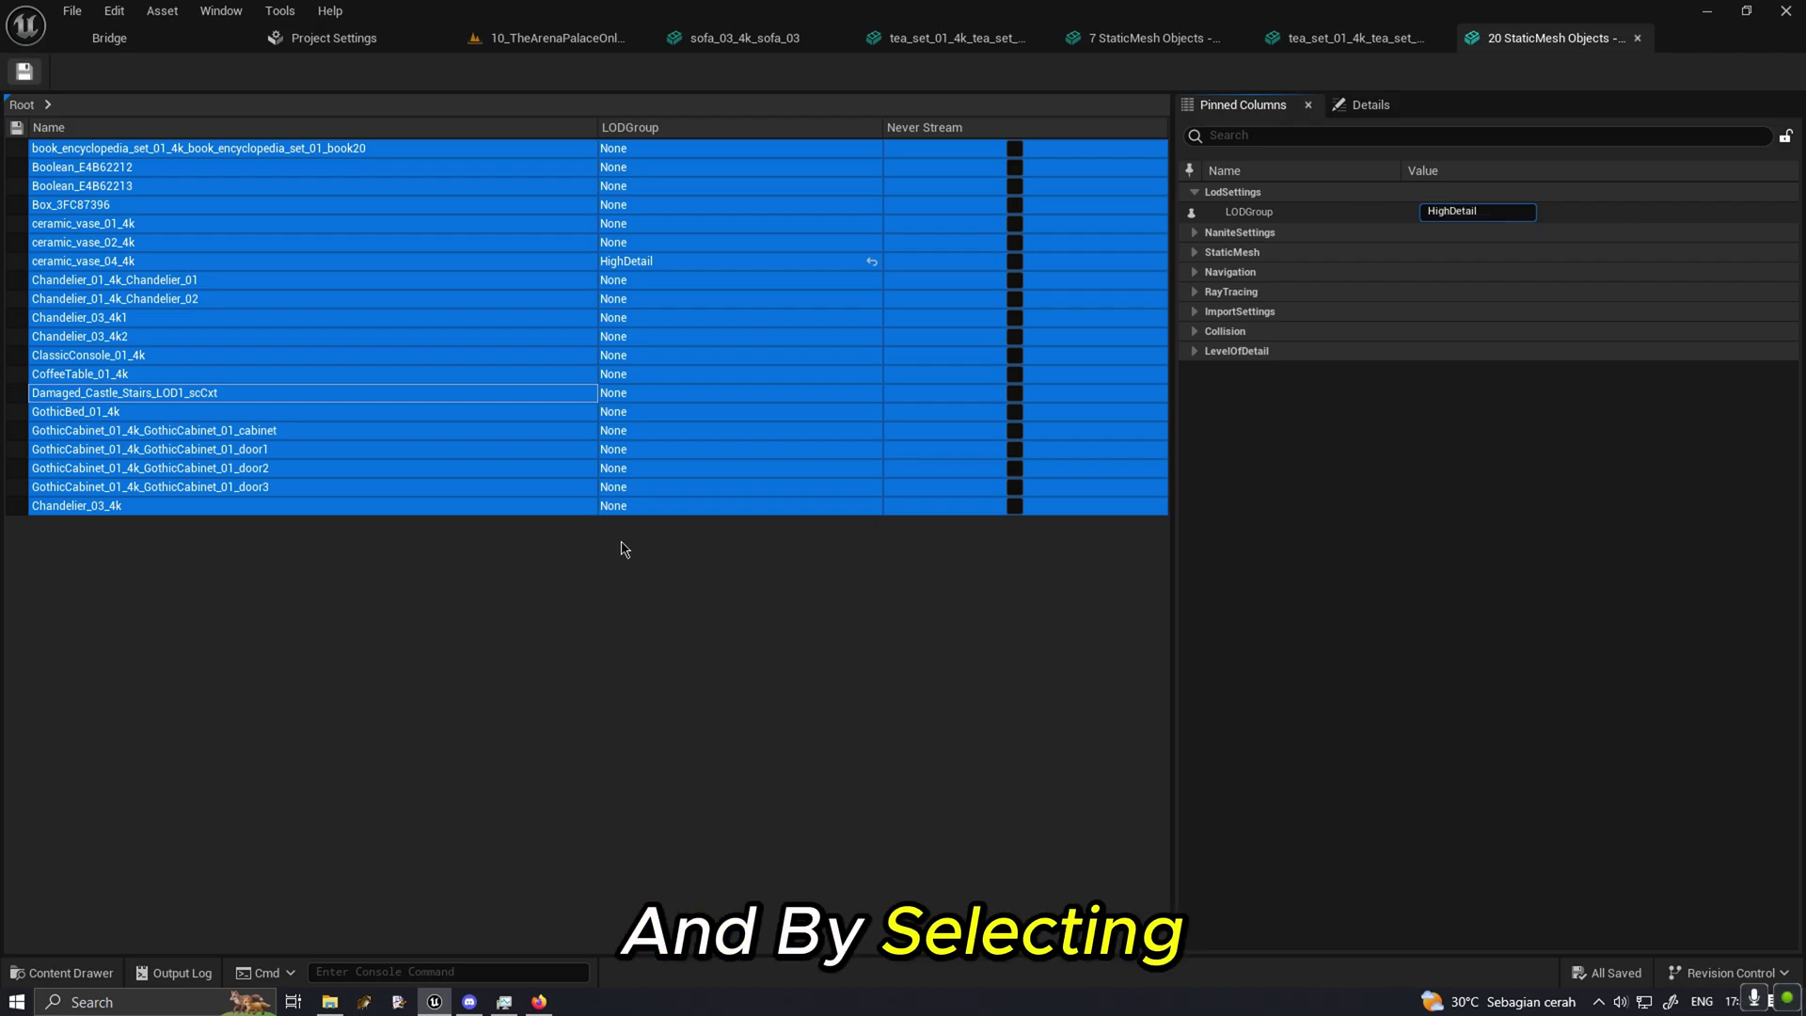
key(Return)
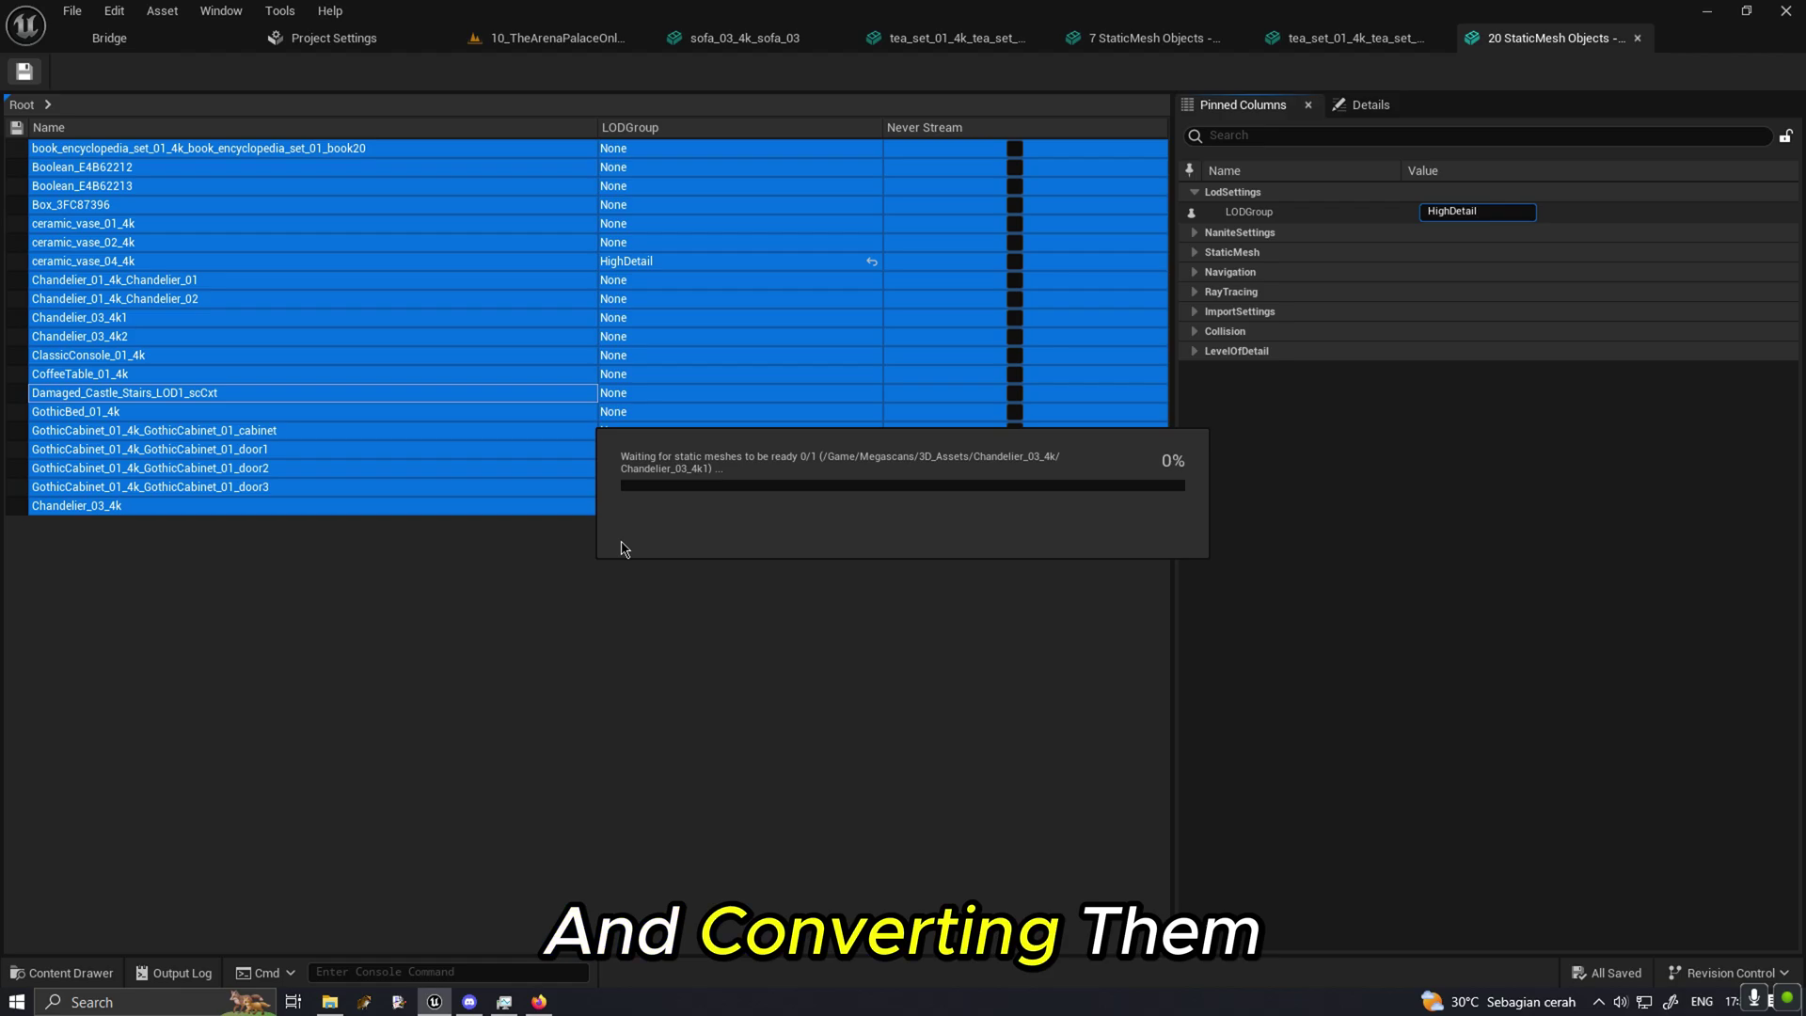